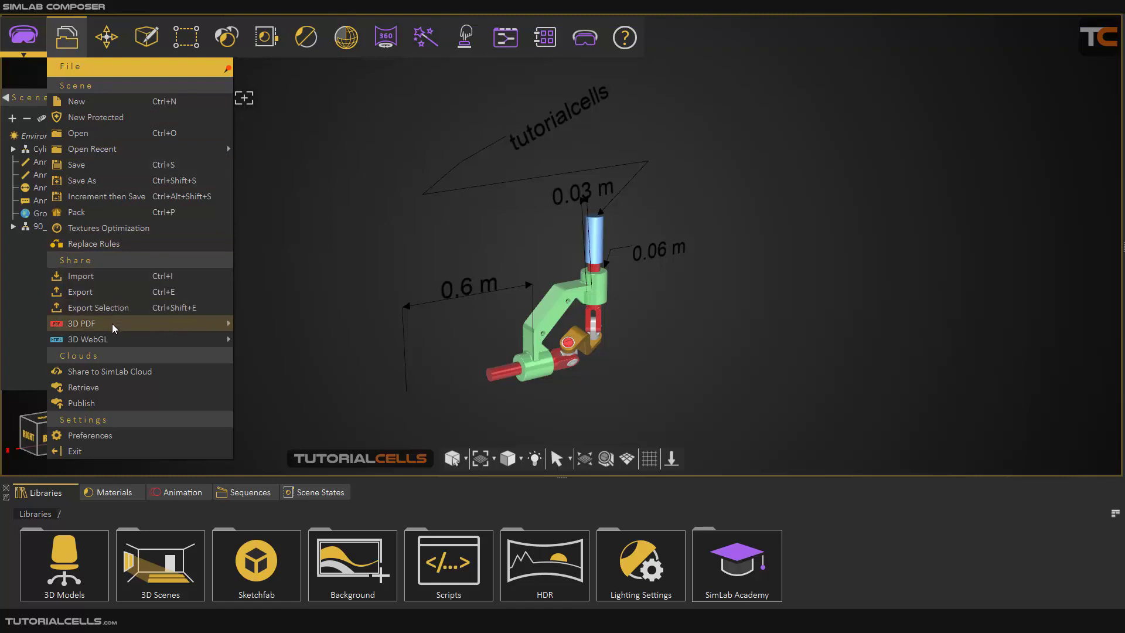
mouse_move(114, 327)
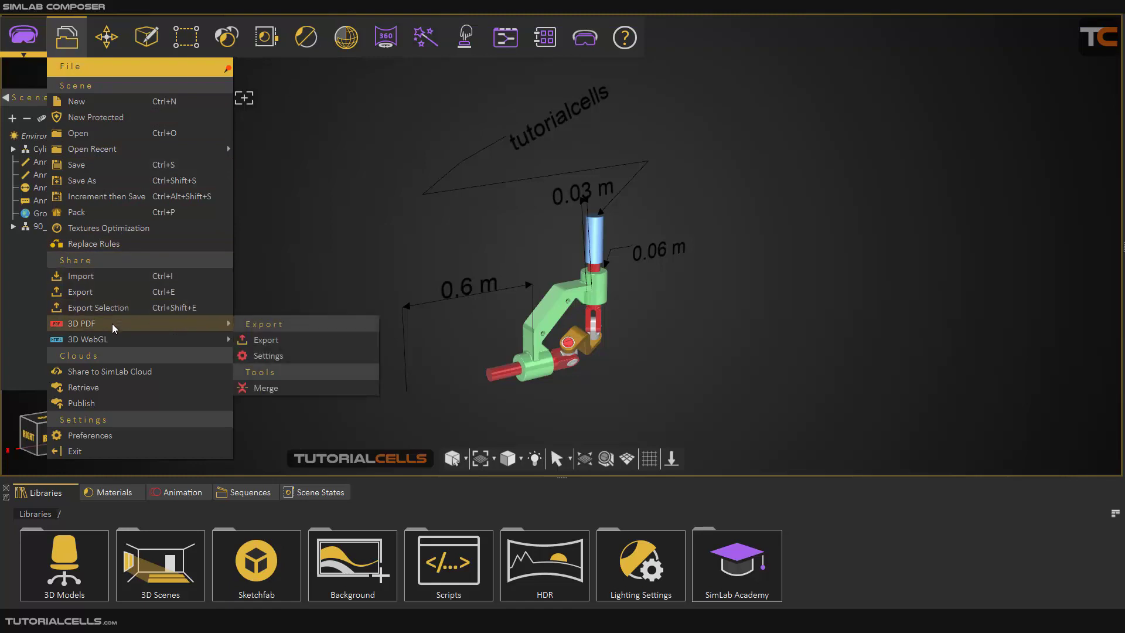
click(736, 345)
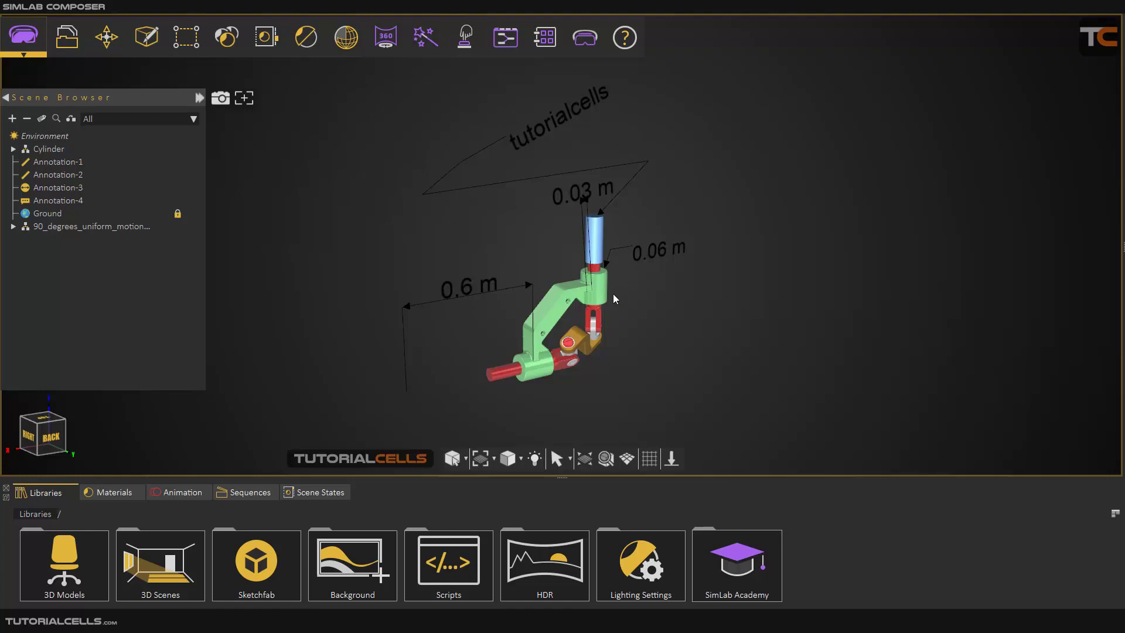
scroll(613, 293, up, 3)
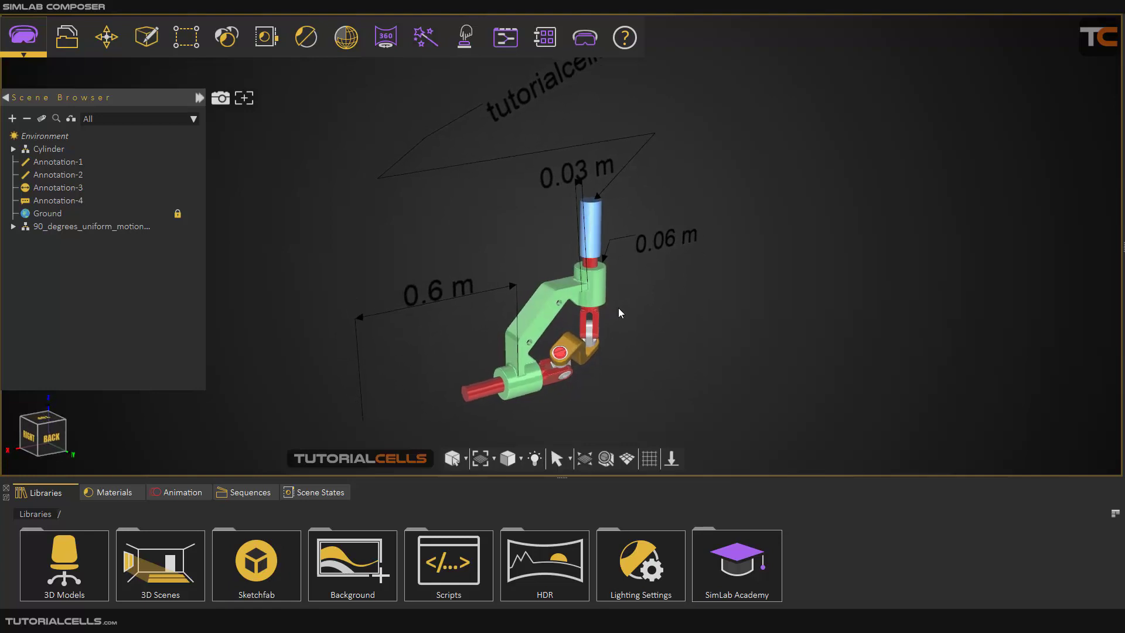
scroll(610, 306, down, 3)
scroll(591, 304, up, 1)
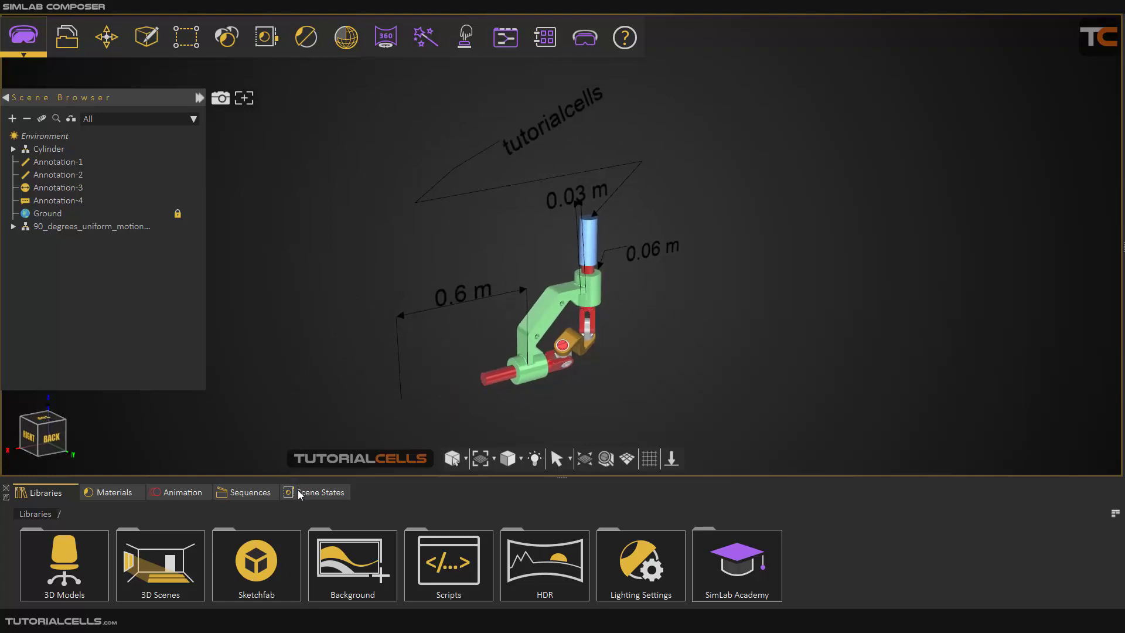
Select the blue cylinder and play the s1 and s1_Reverse sequences.
click(251, 492)
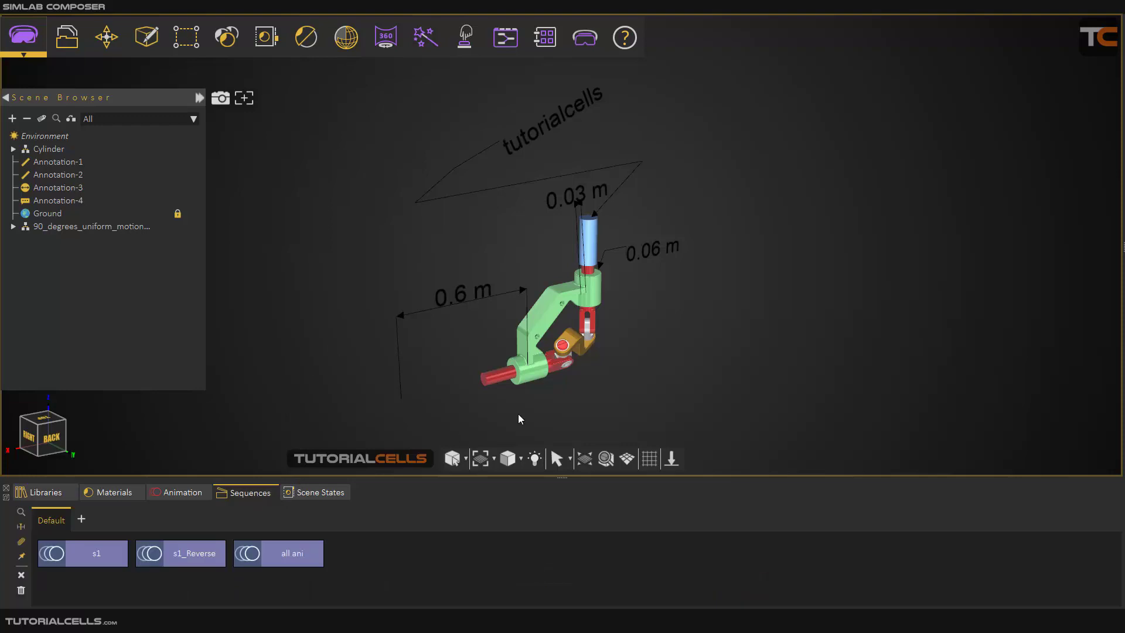
click(590, 233)
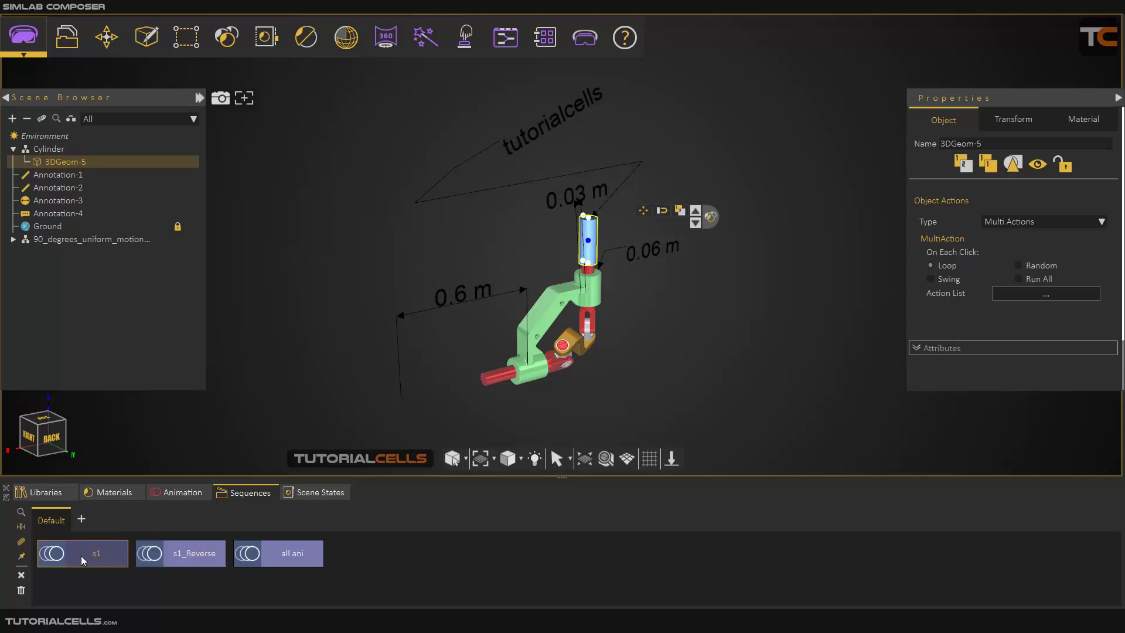
click(52, 554)
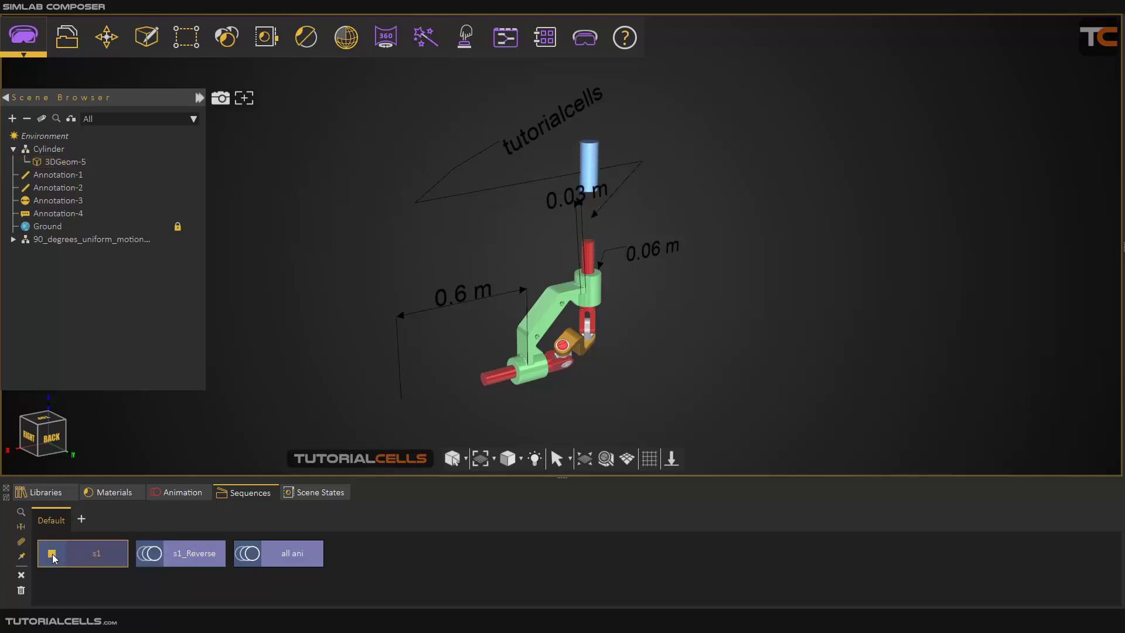
click(149, 554)
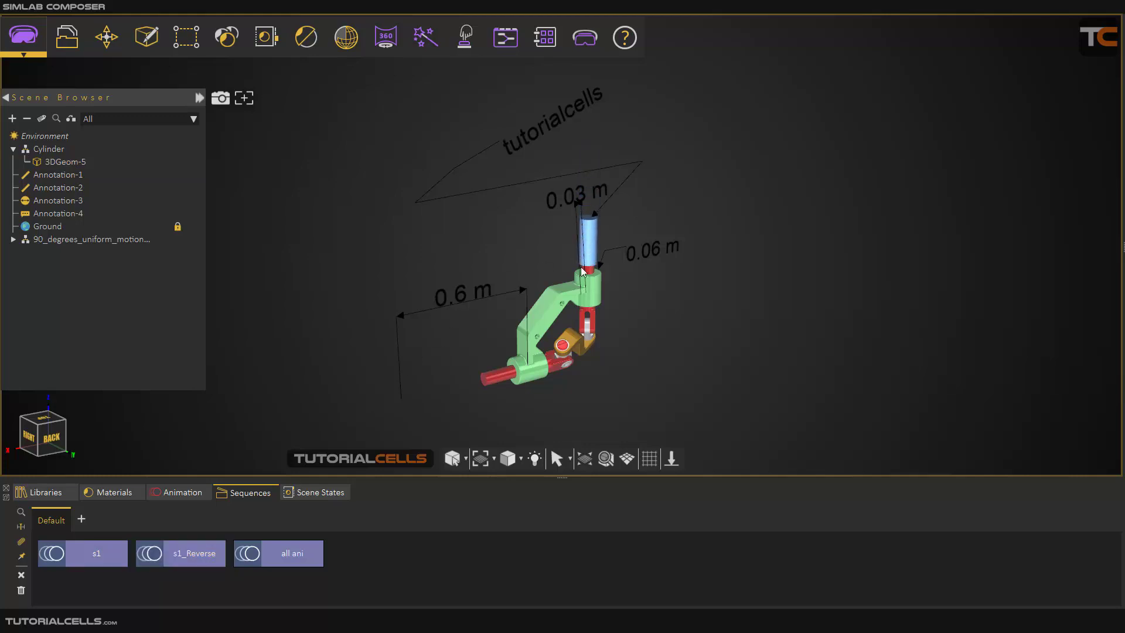
Switch to the Simulation workspace and start the physics simulation of the coupling mechanism.
scroll(574, 361, up, 5)
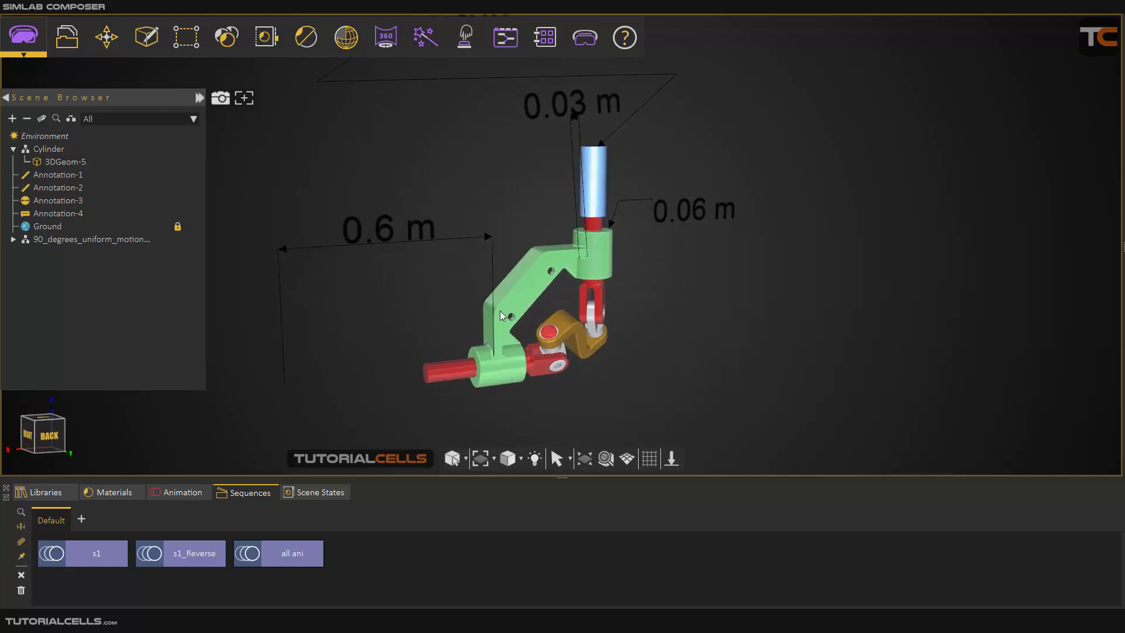
click(21, 51)
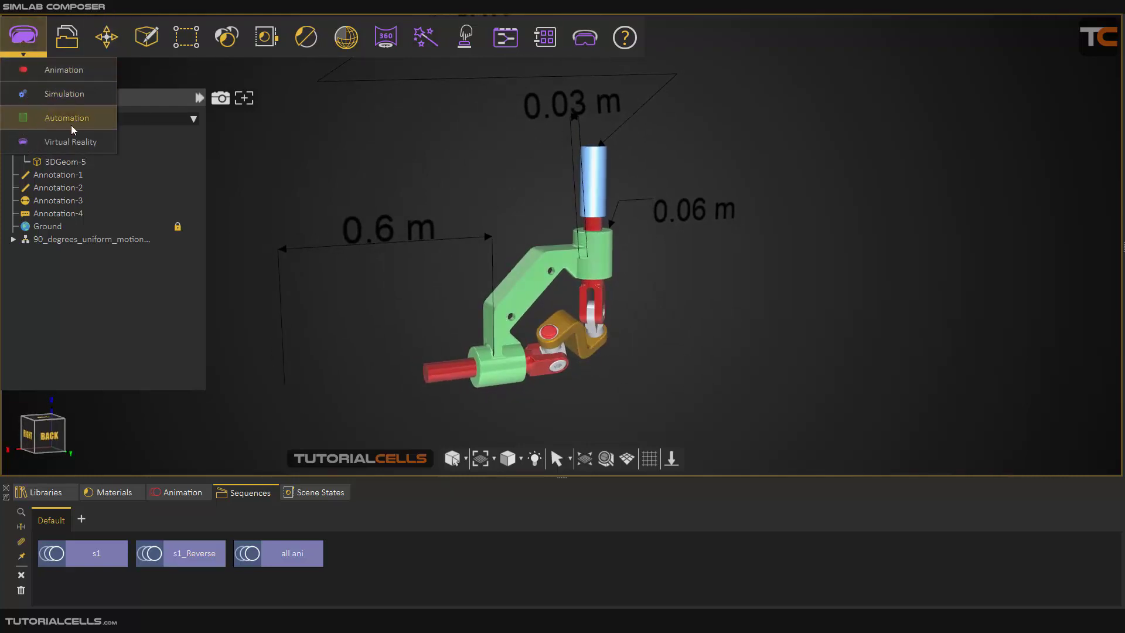
click(66, 96)
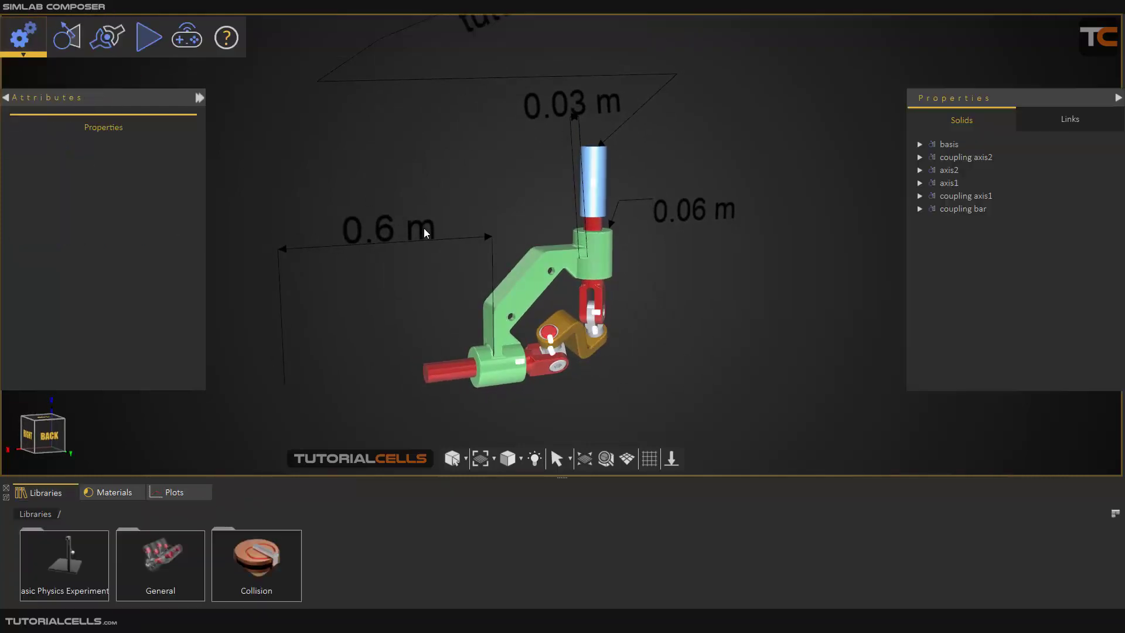
click(149, 38)
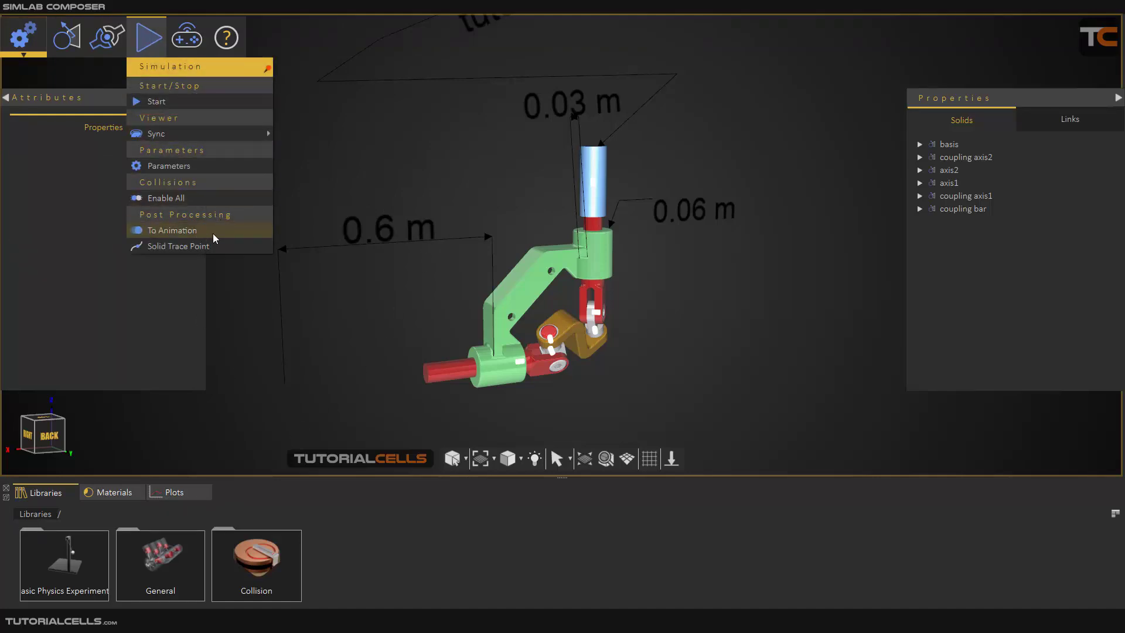
click(200, 101)
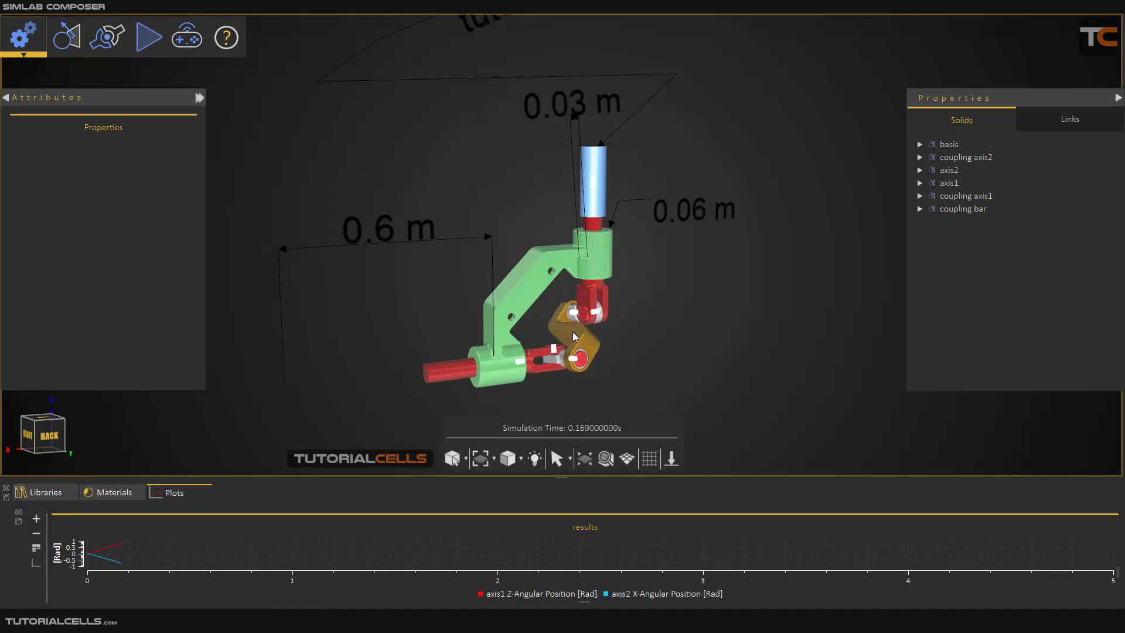
Return to the Virtual Reality workspace and play the "all ani" sequence.
click(33, 35)
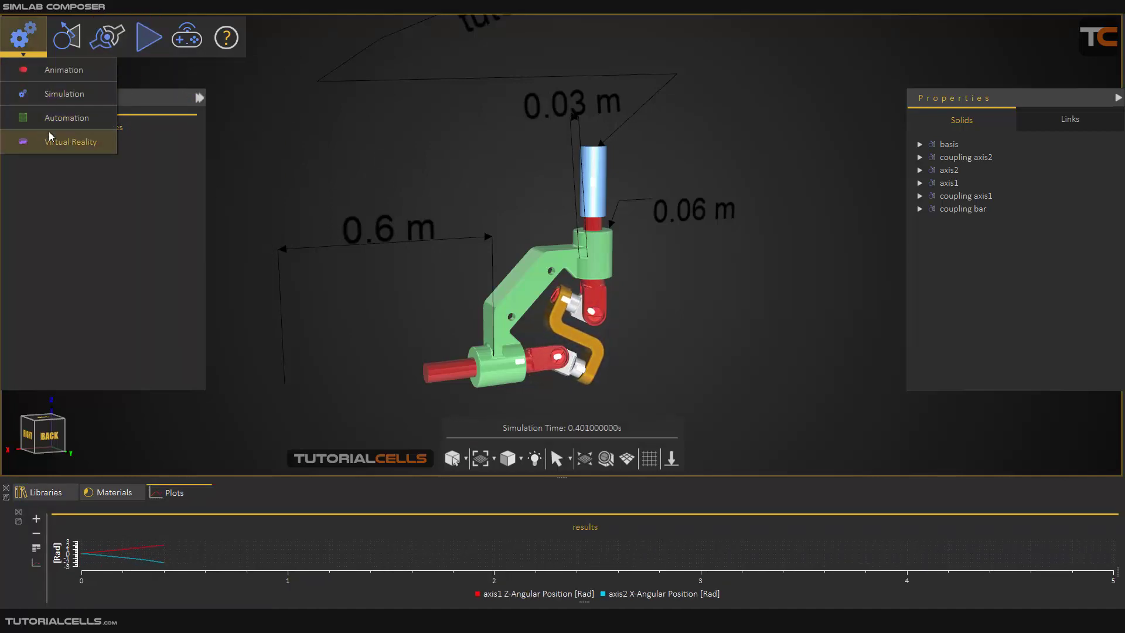
click(88, 145)
click(677, 321)
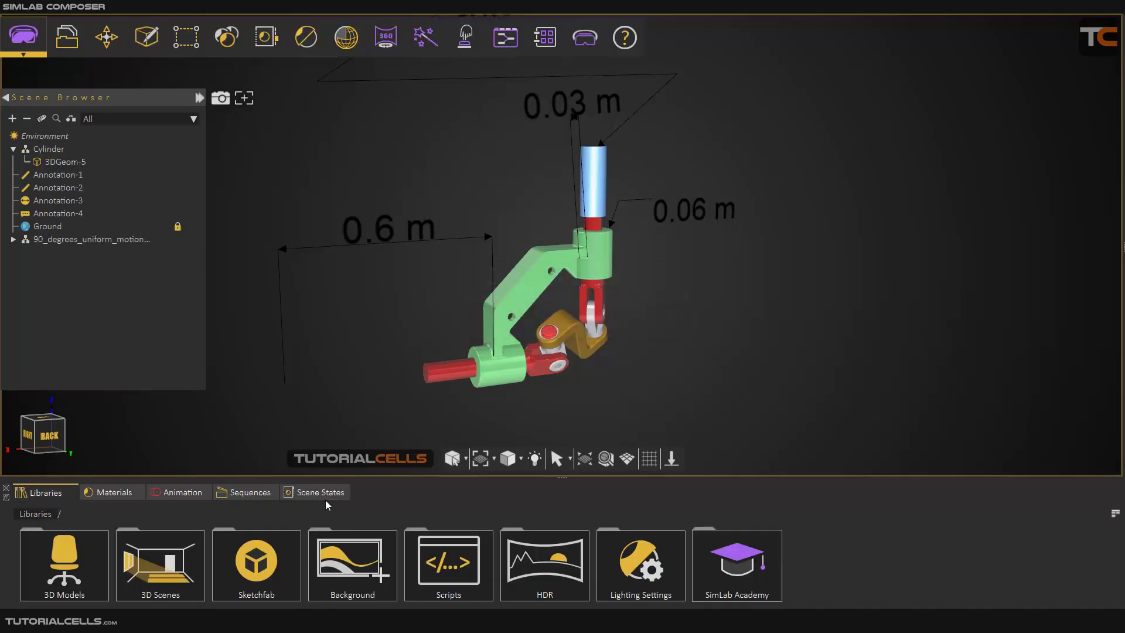
click(234, 493)
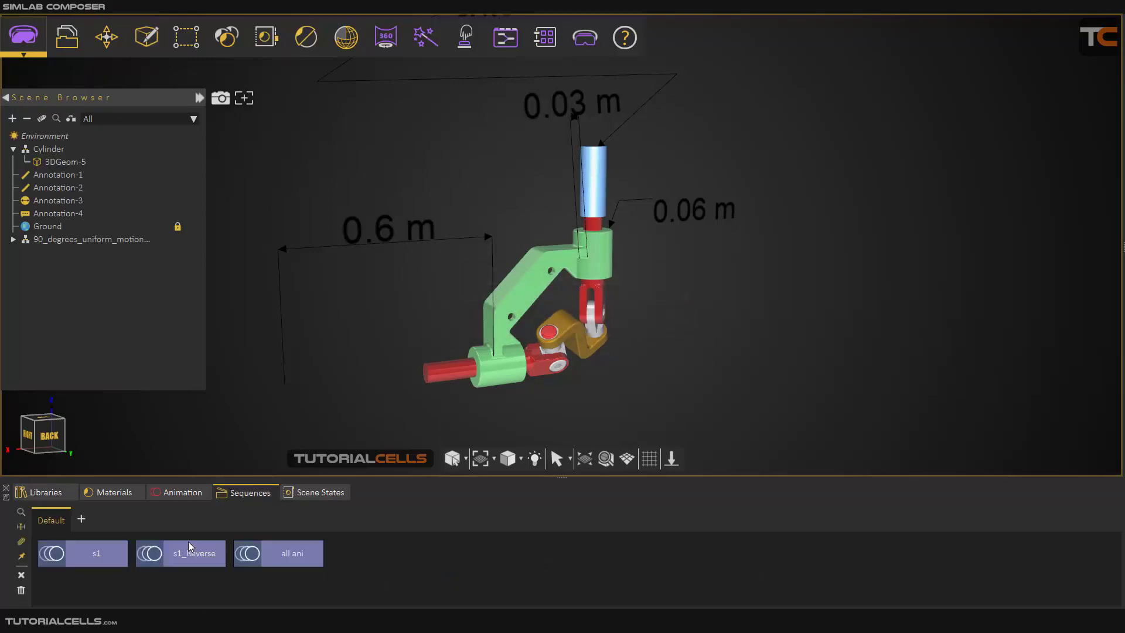
click(246, 555)
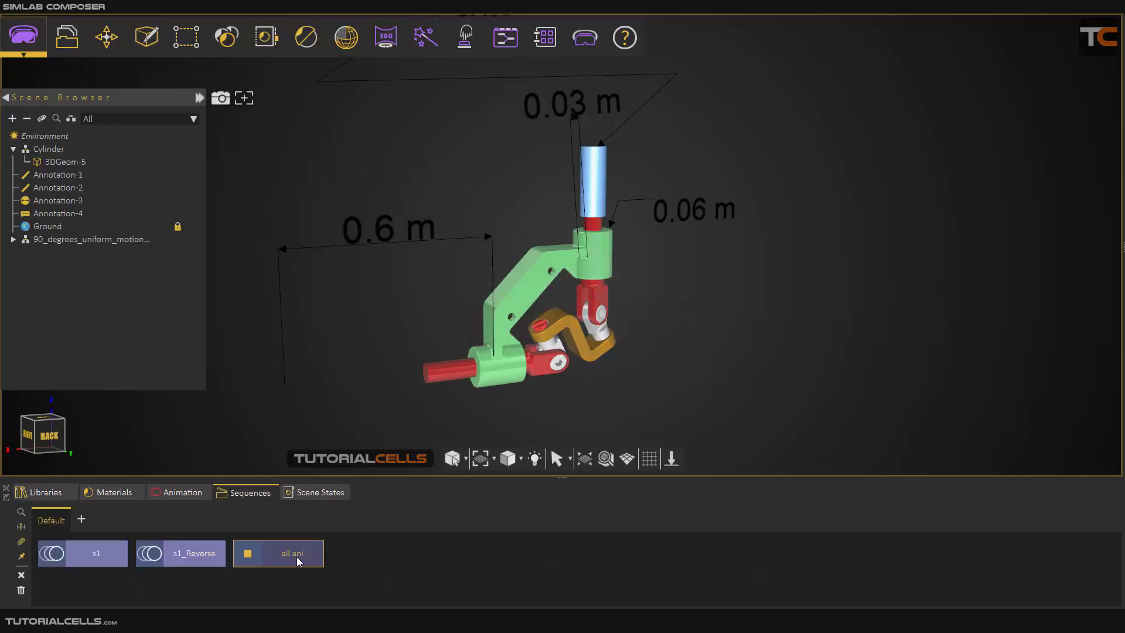
click(246, 559)
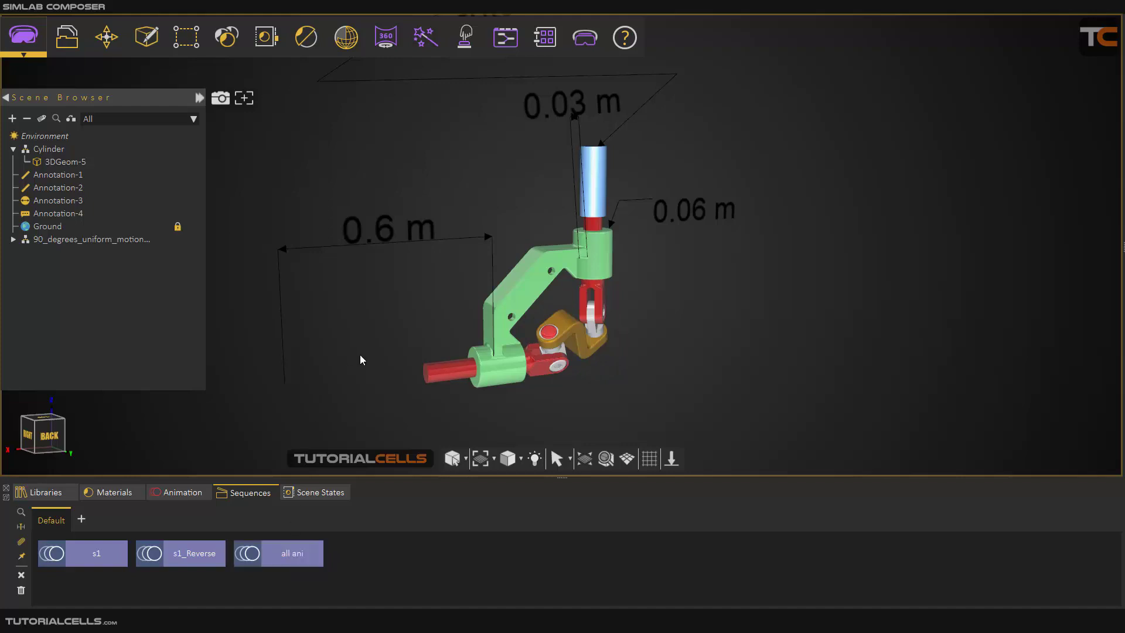
Display the saved scene states and examine the model's blue cylinder, coupling parts and dimension annotations.
click(315, 493)
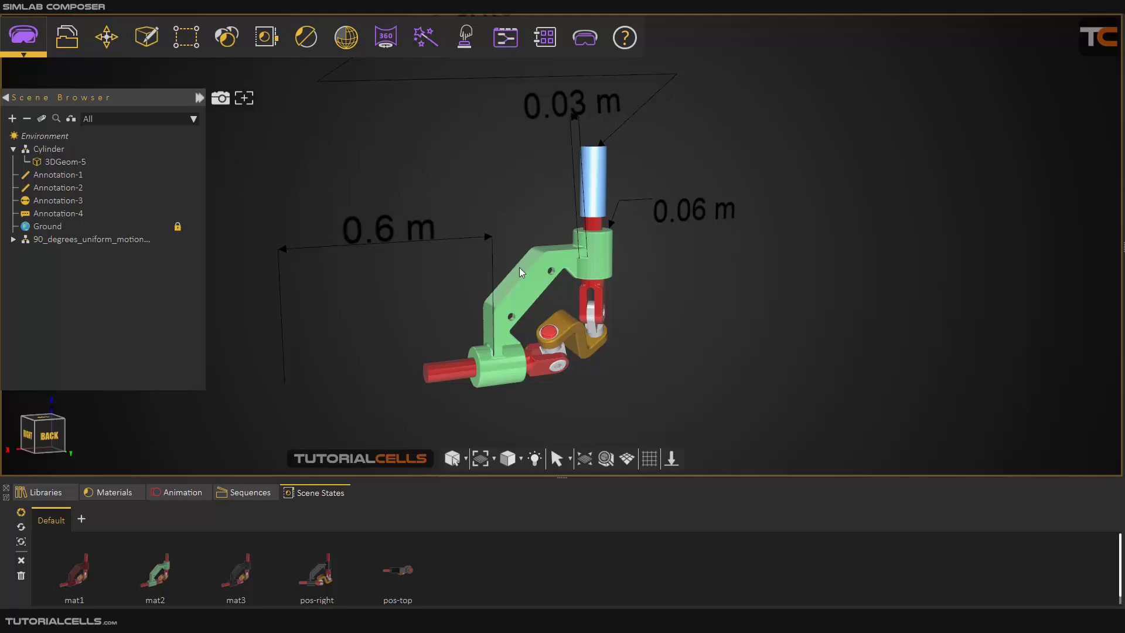
scroll(519, 267, up, 1)
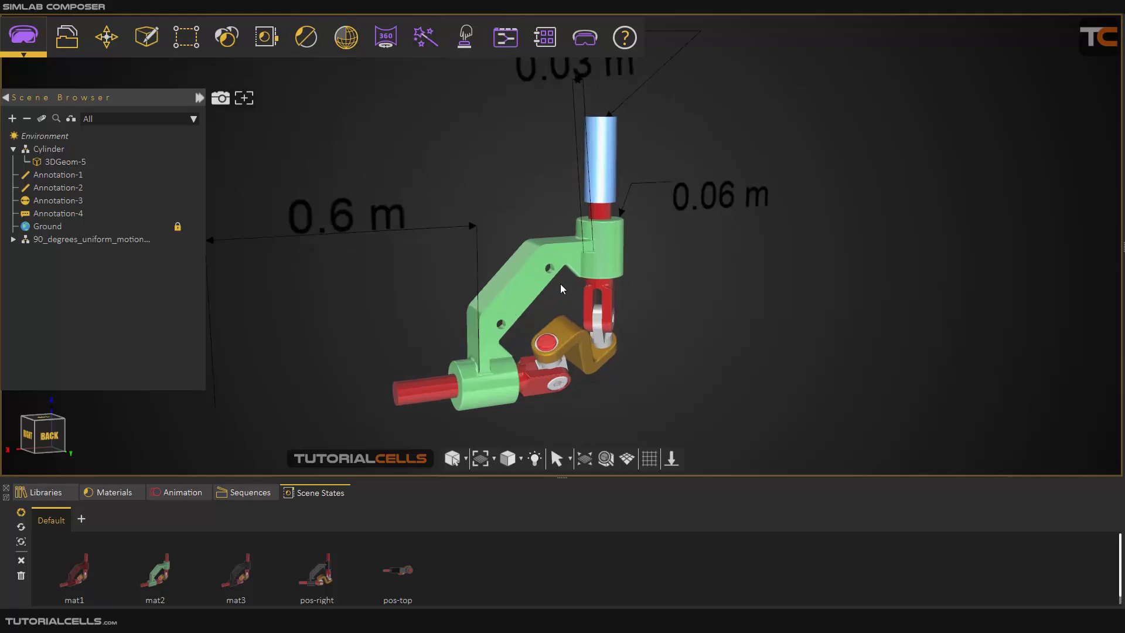
click(609, 158)
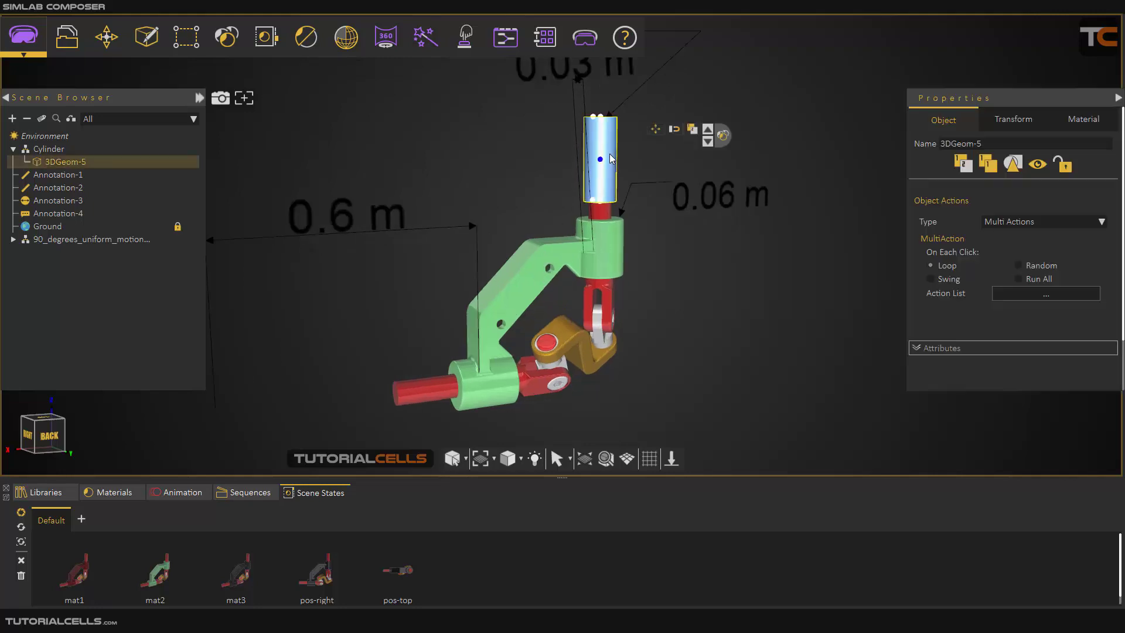
click(663, 273)
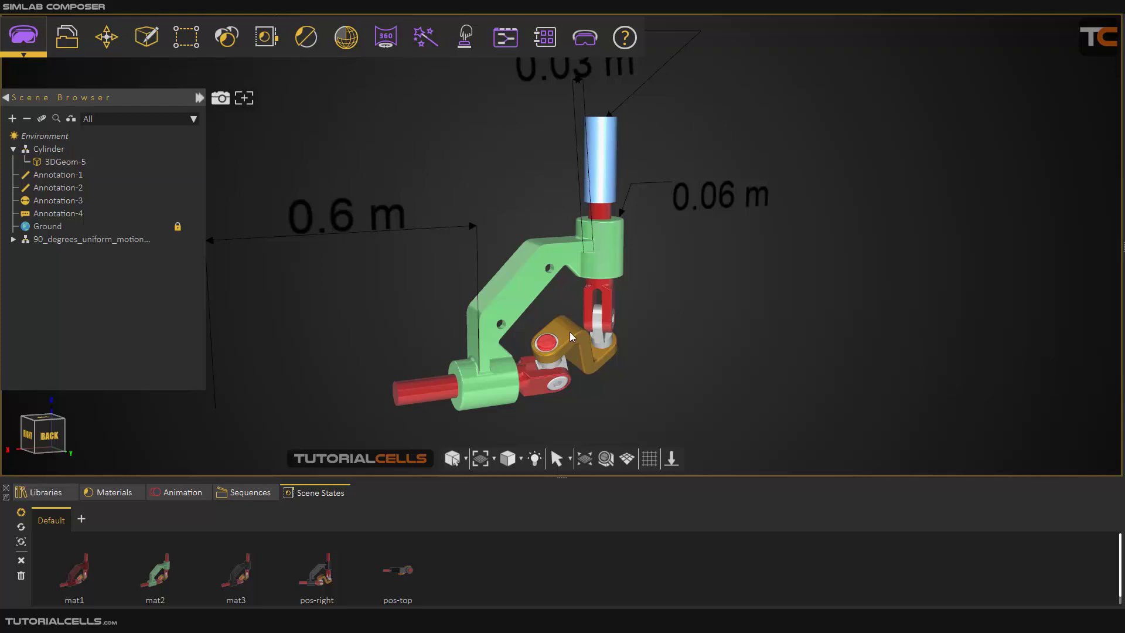
drag(568, 332, 449, 248)
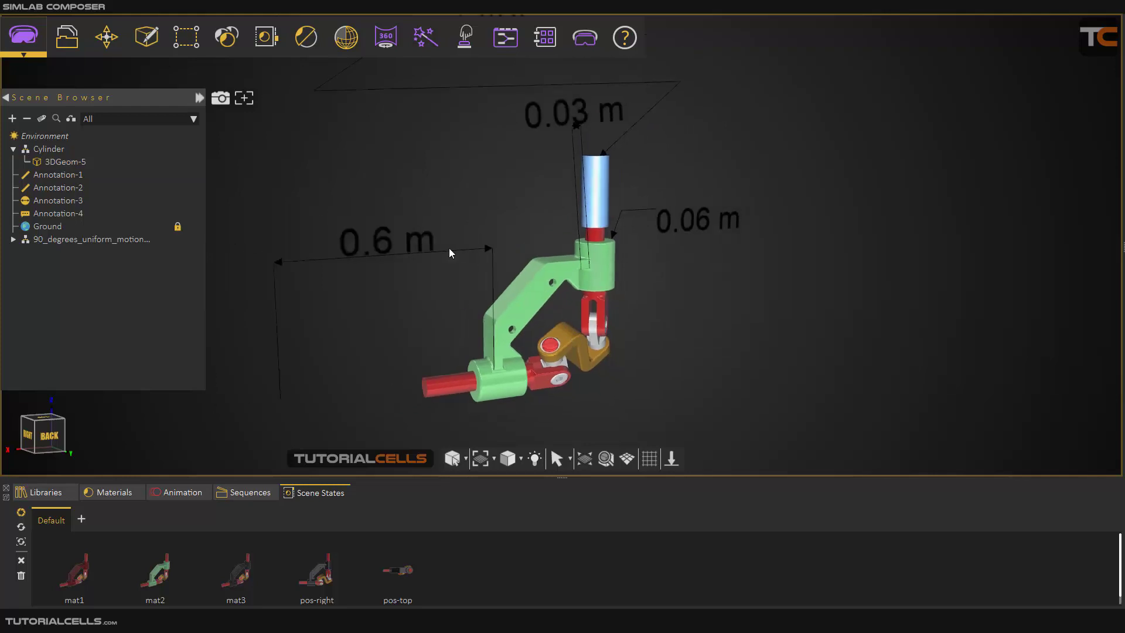
click(420, 244)
click(624, 163)
scroll(677, 228, down, 3)
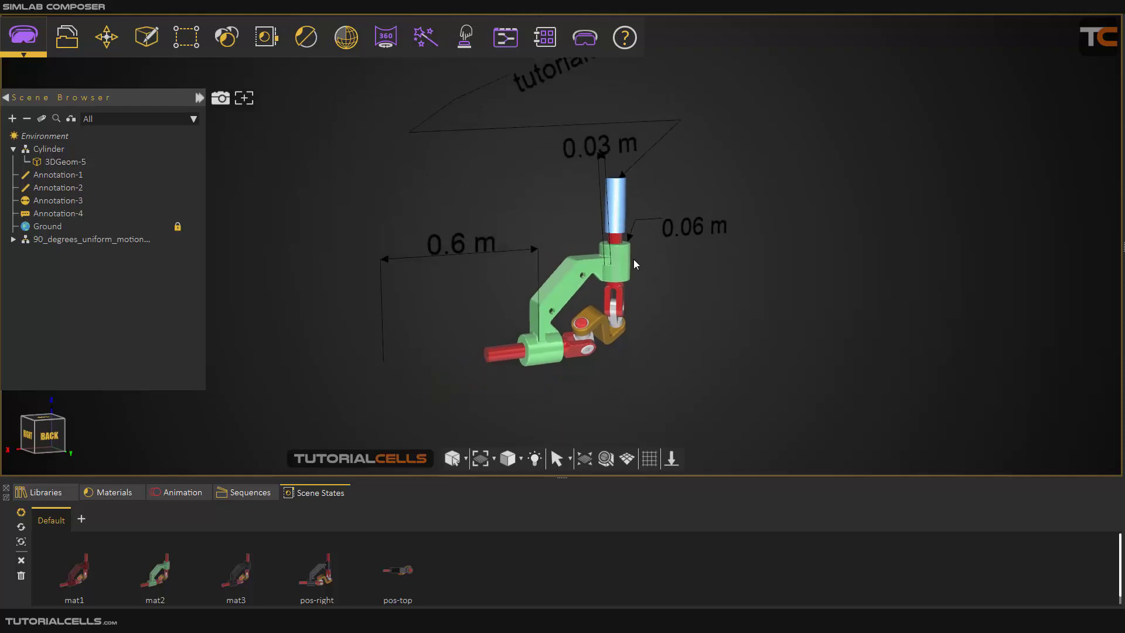
middle_drag(634, 259, 636, 271)
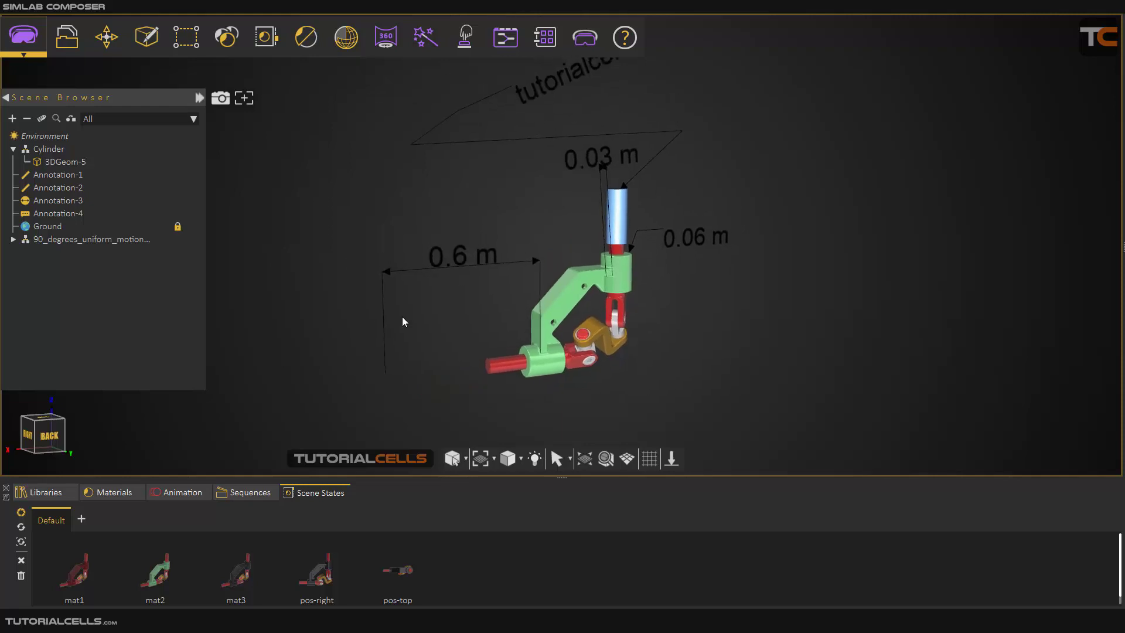
Preview the scene states mat1, mat2 and mat3 on the bracket, and restore mat2.
click(86, 568)
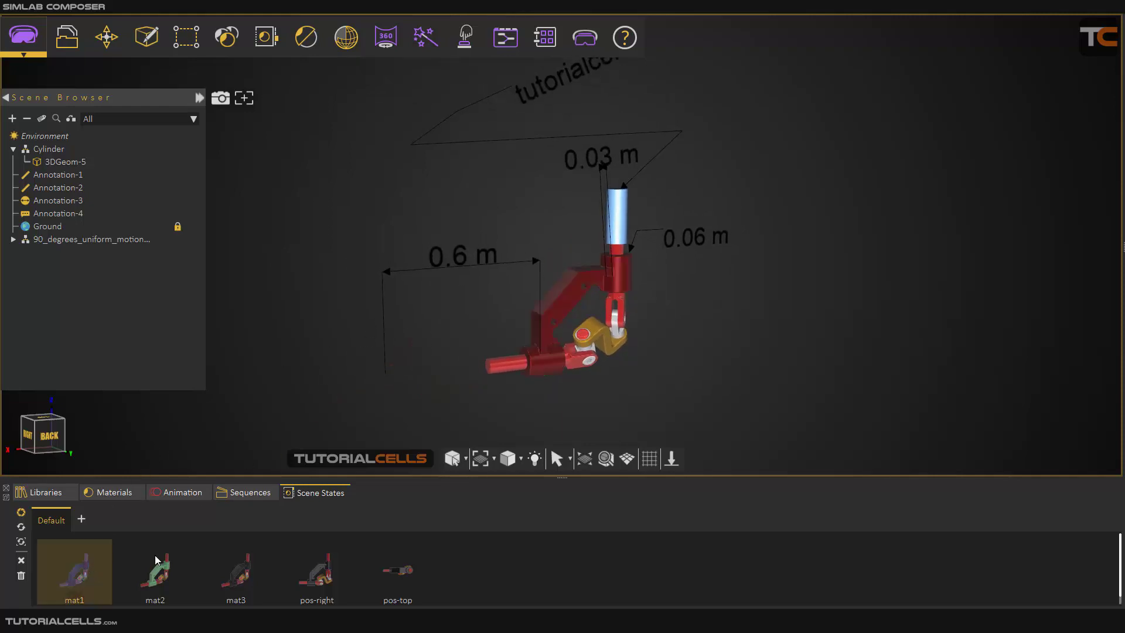
click(159, 574)
click(236, 572)
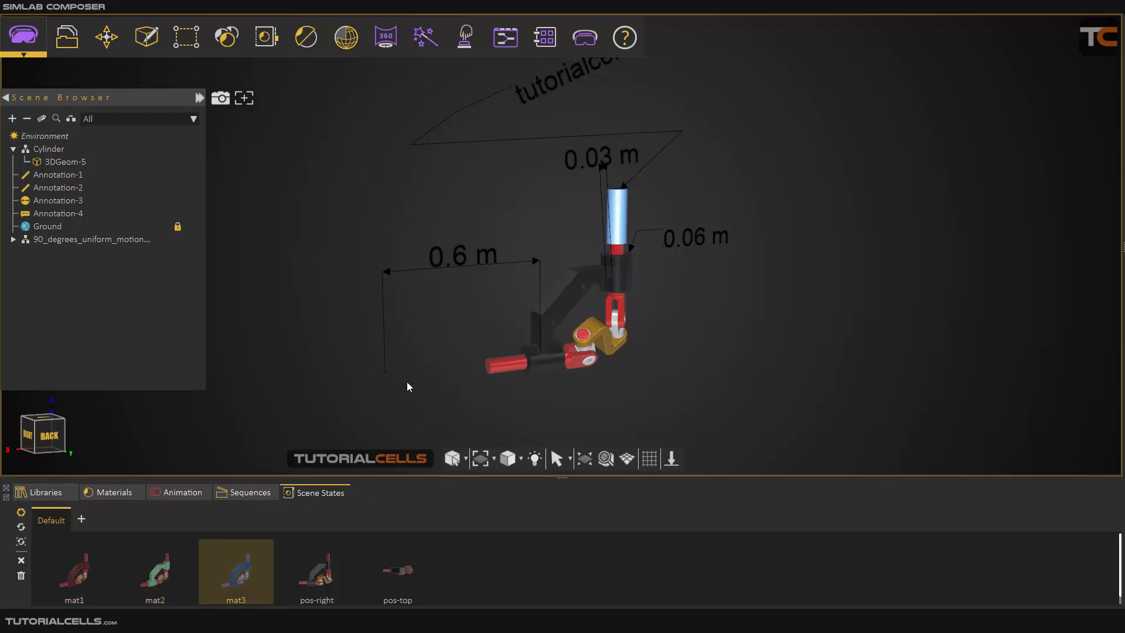
click(315, 36)
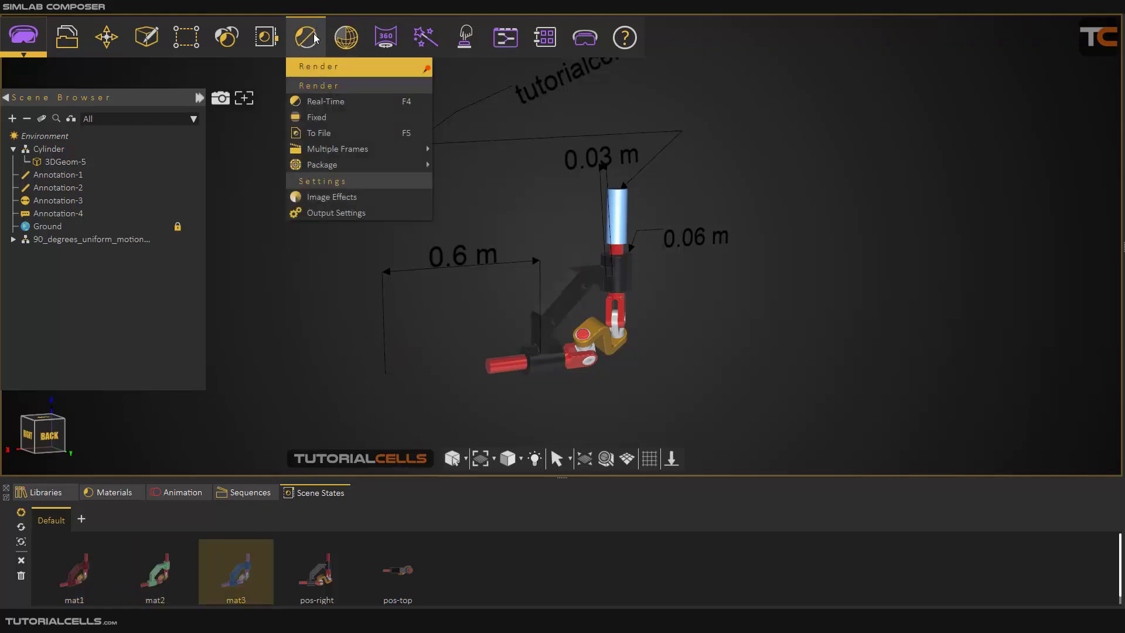
click(327, 386)
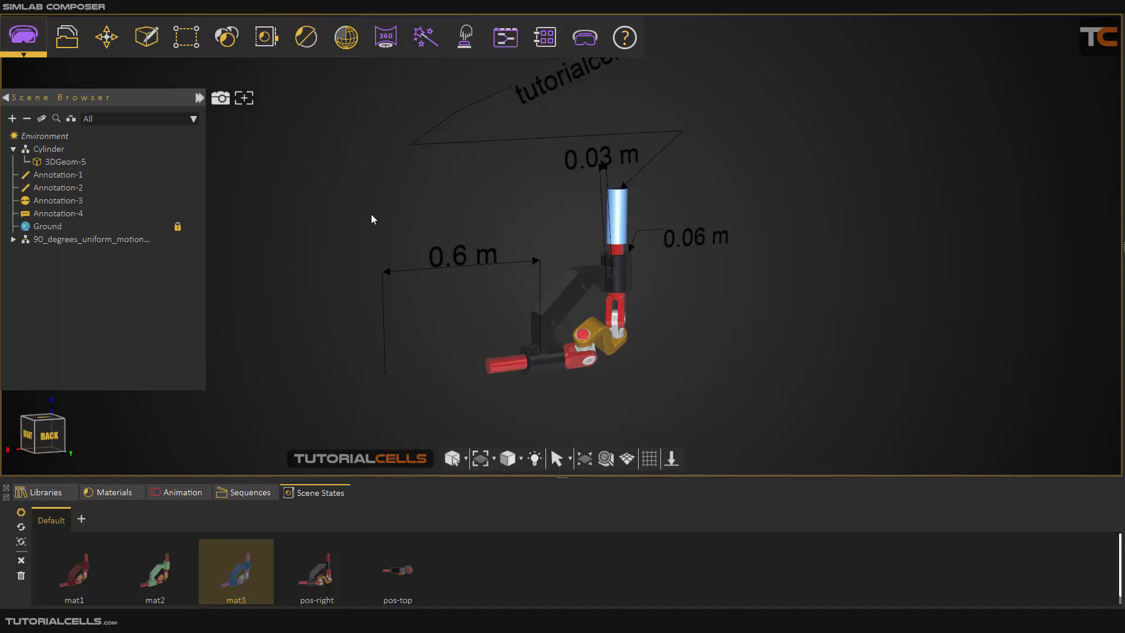
click(169, 574)
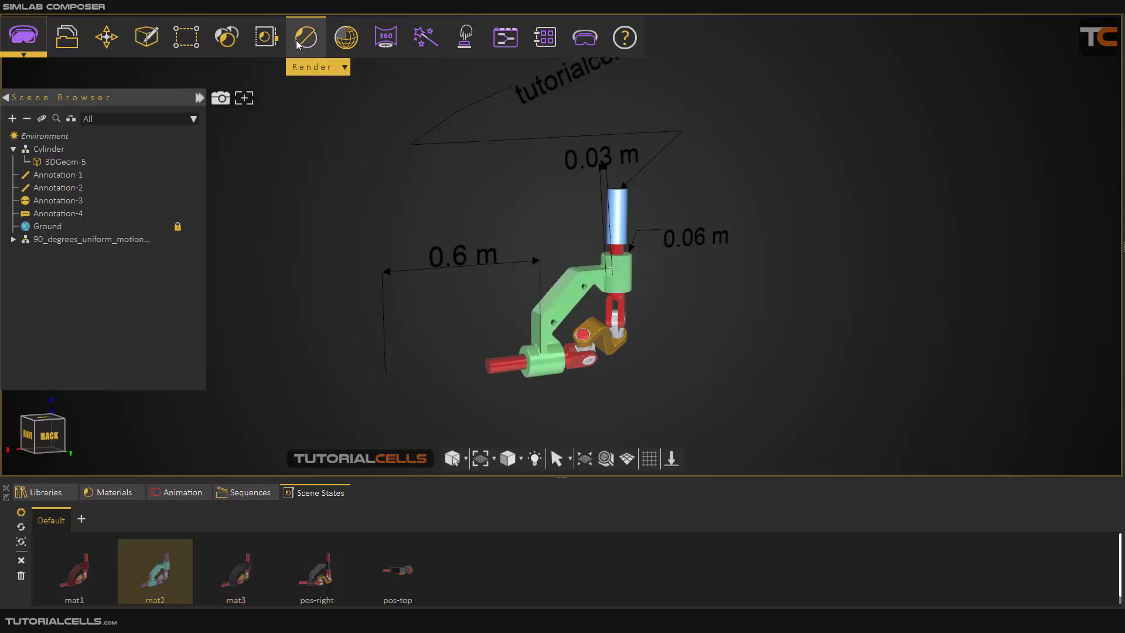
Review the options for capturing a new scene state, and close them without capturing.
click(268, 40)
click(285, 98)
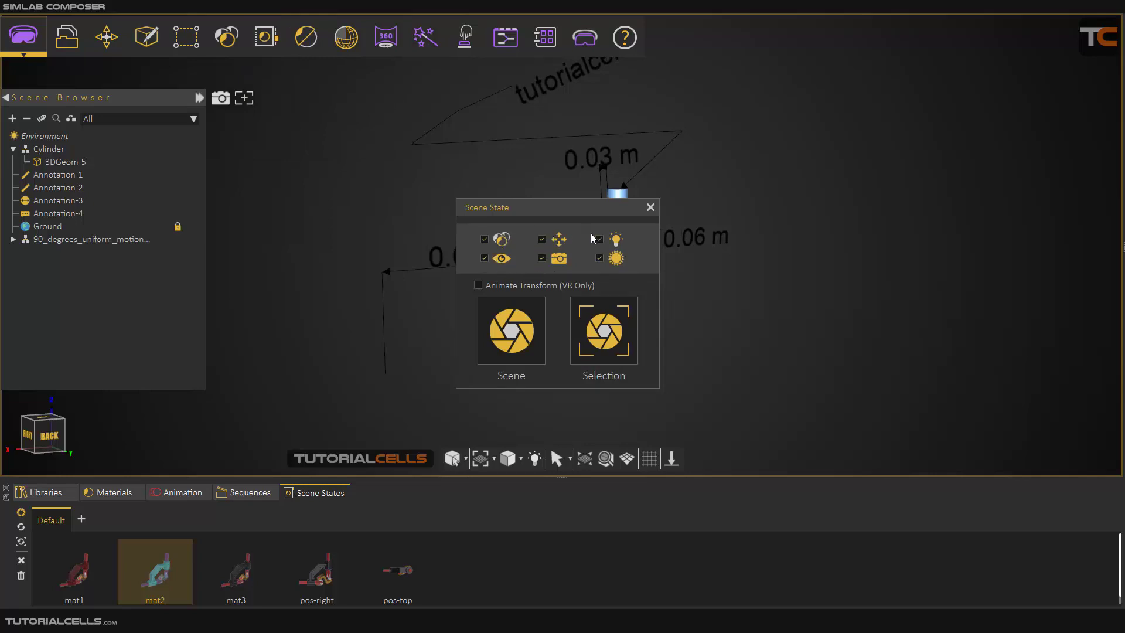
click(650, 207)
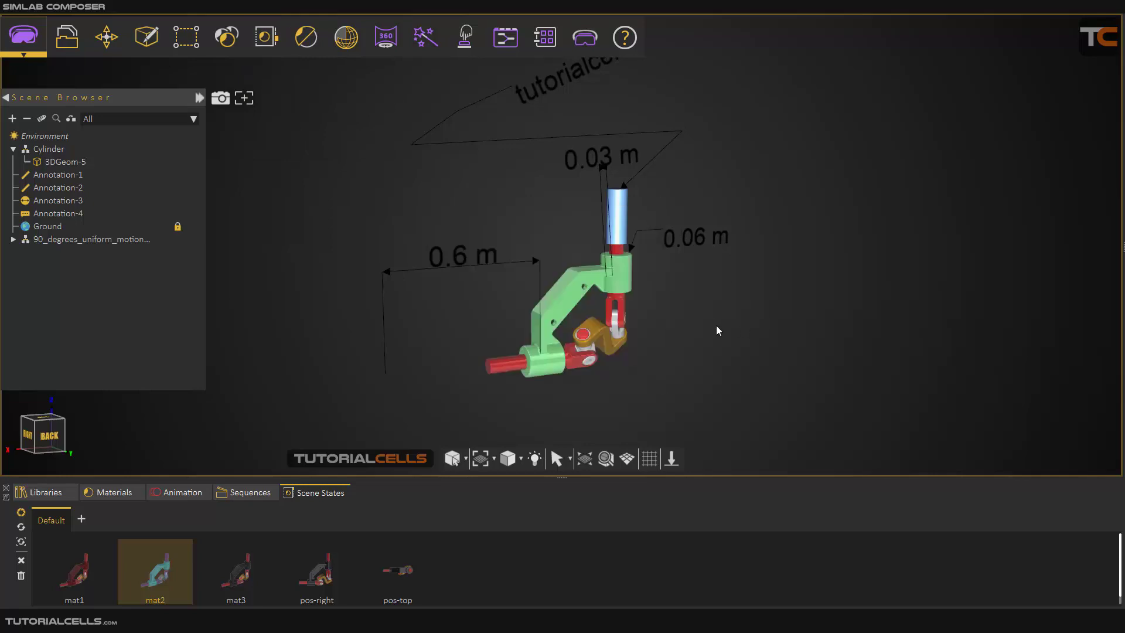
scroll(682, 339, down, 3)
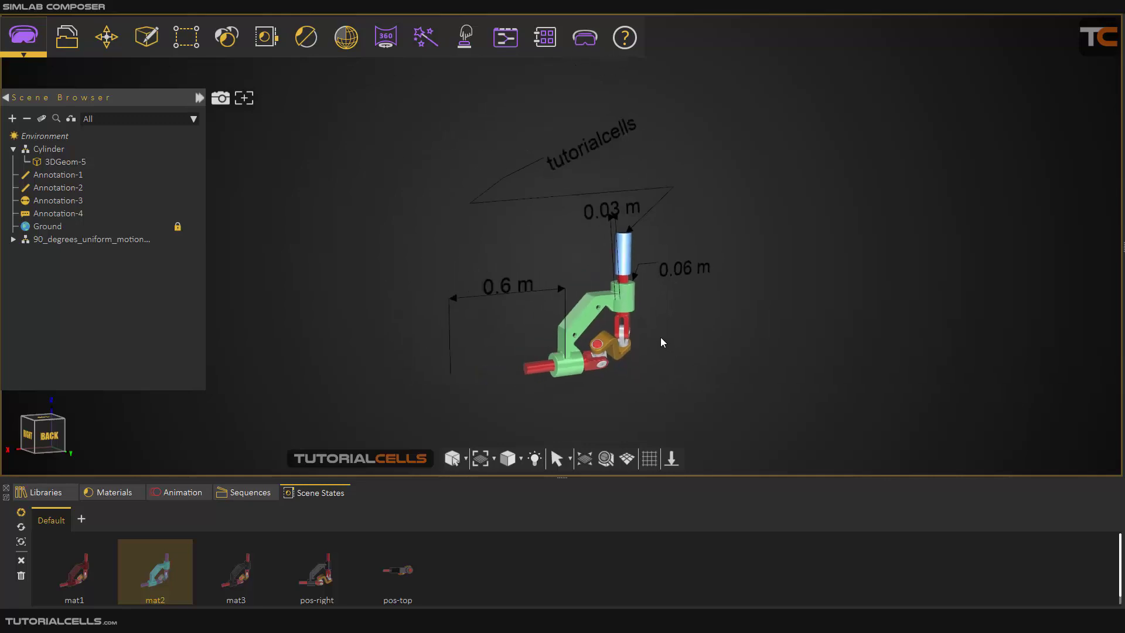
Open the 3D PDF merge tool, review its file-list options, and close it without merging any files.
click(73, 41)
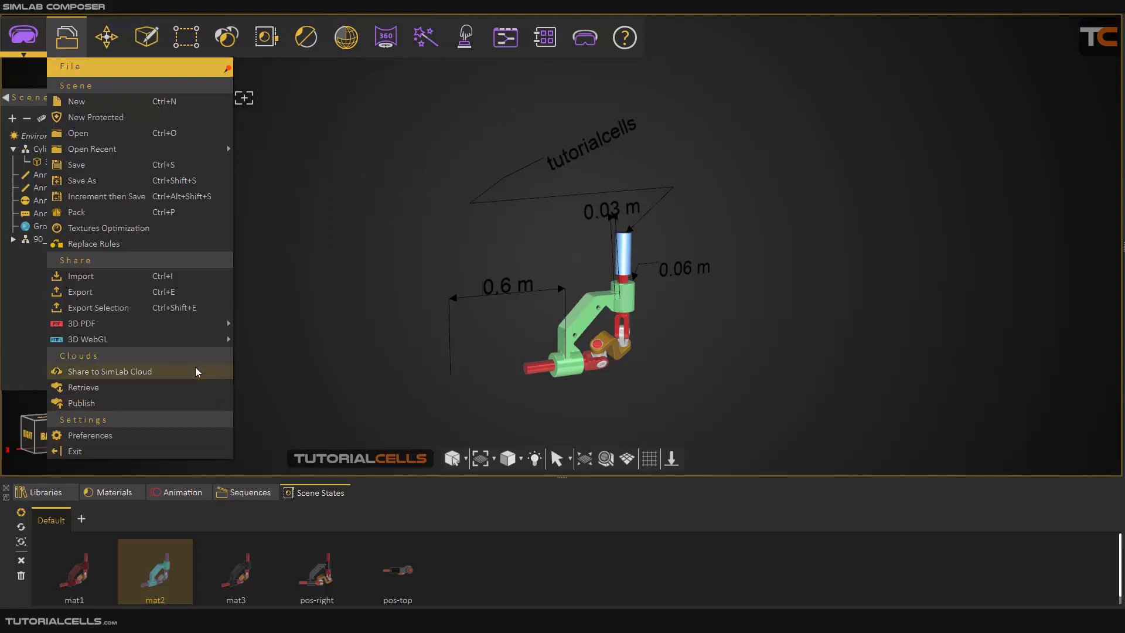
mouse_move(195, 330)
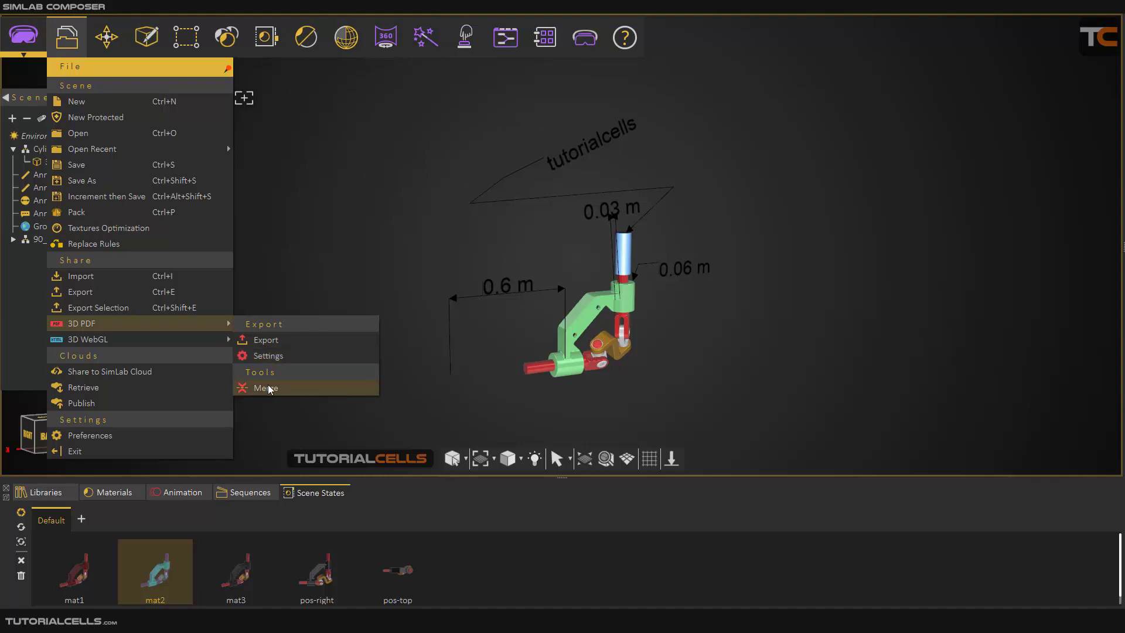
click(282, 391)
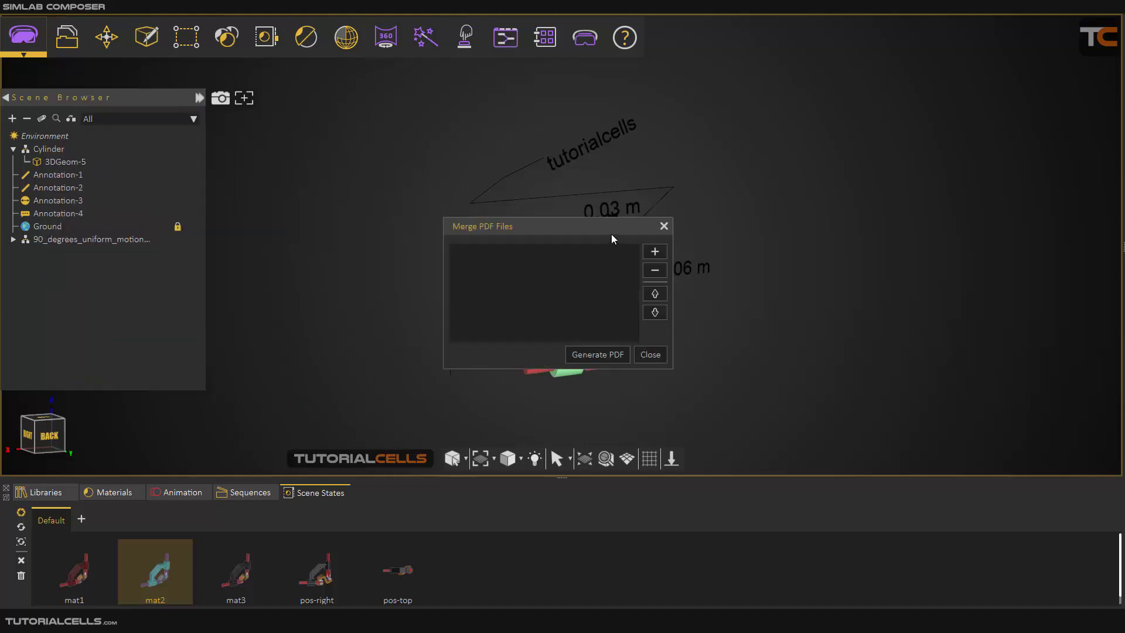
drag(610, 234, 588, 229)
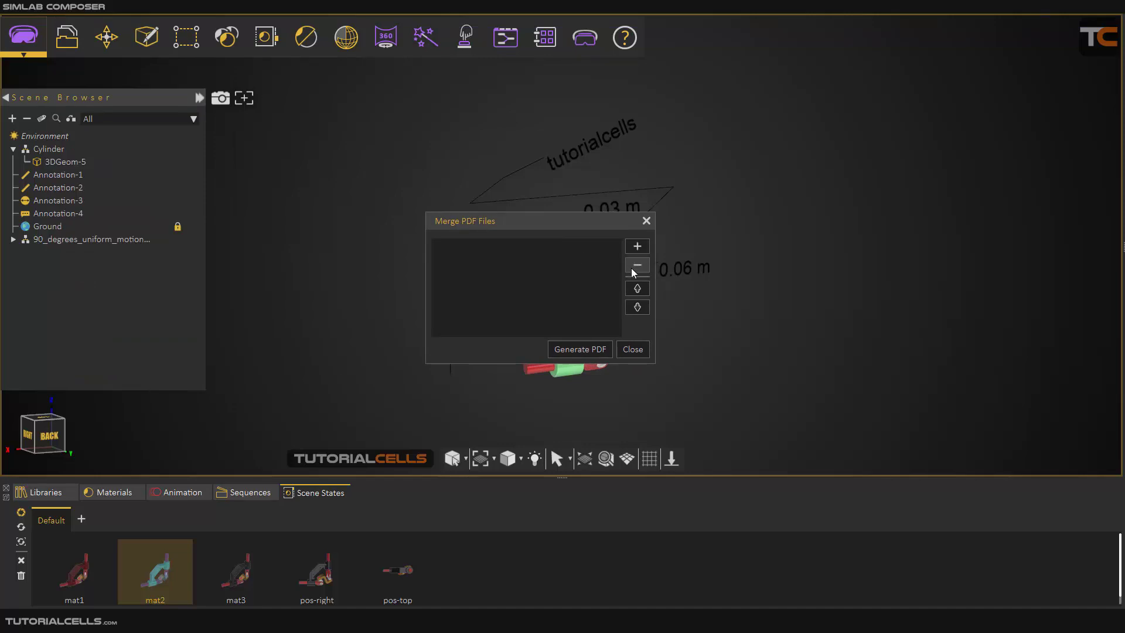
click(632, 349)
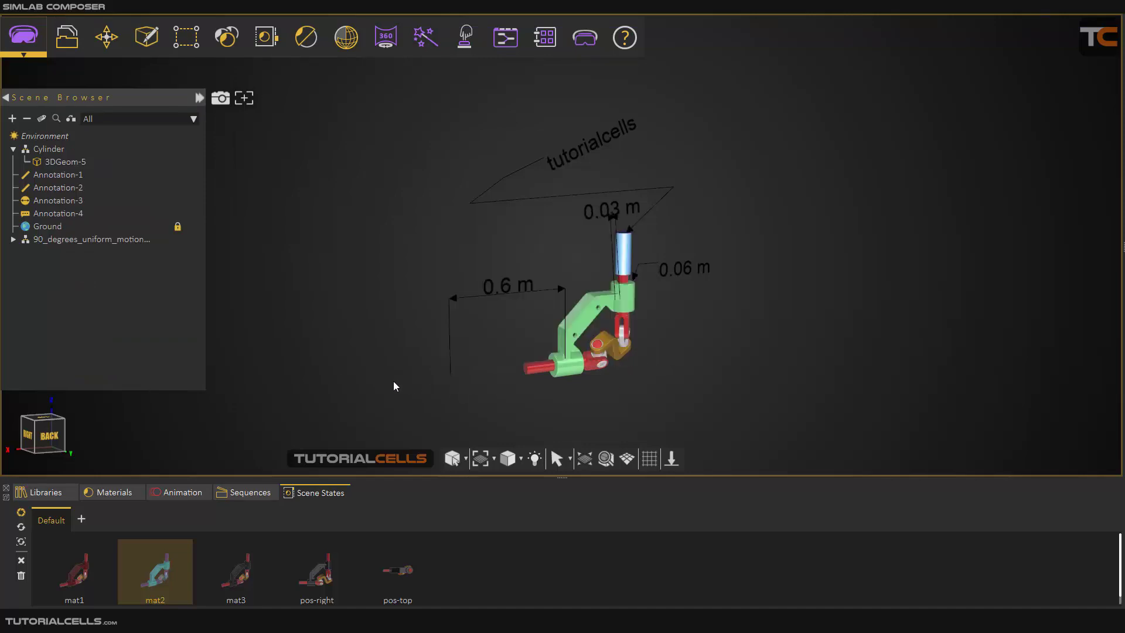
Open the 3D PDF settings and look through the available page templates.
click(67, 37)
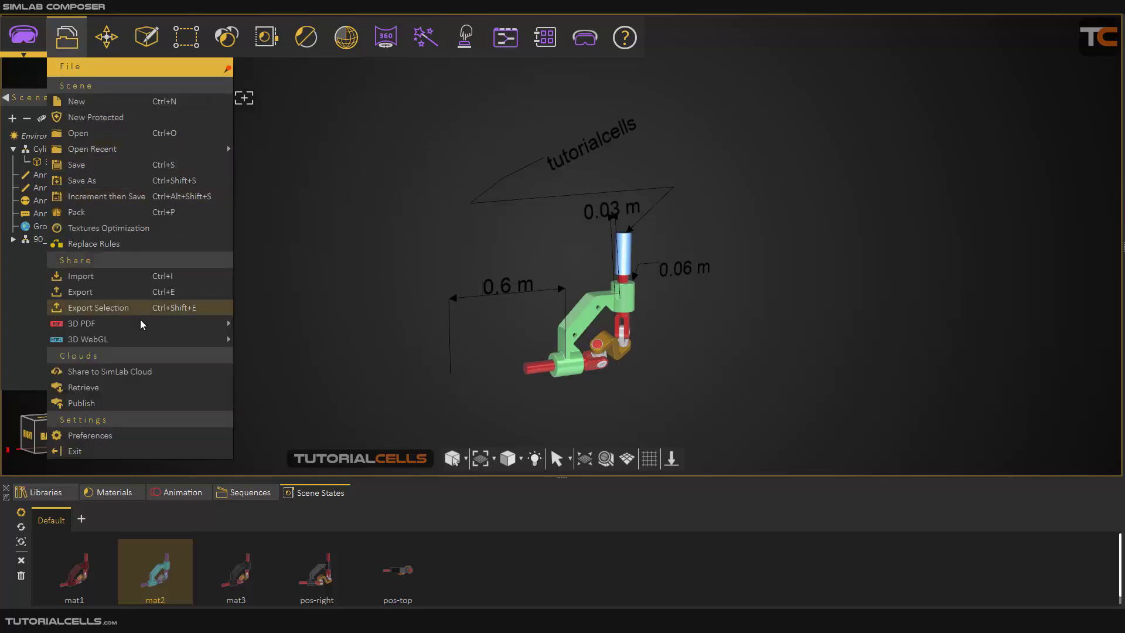
mouse_move(142, 329)
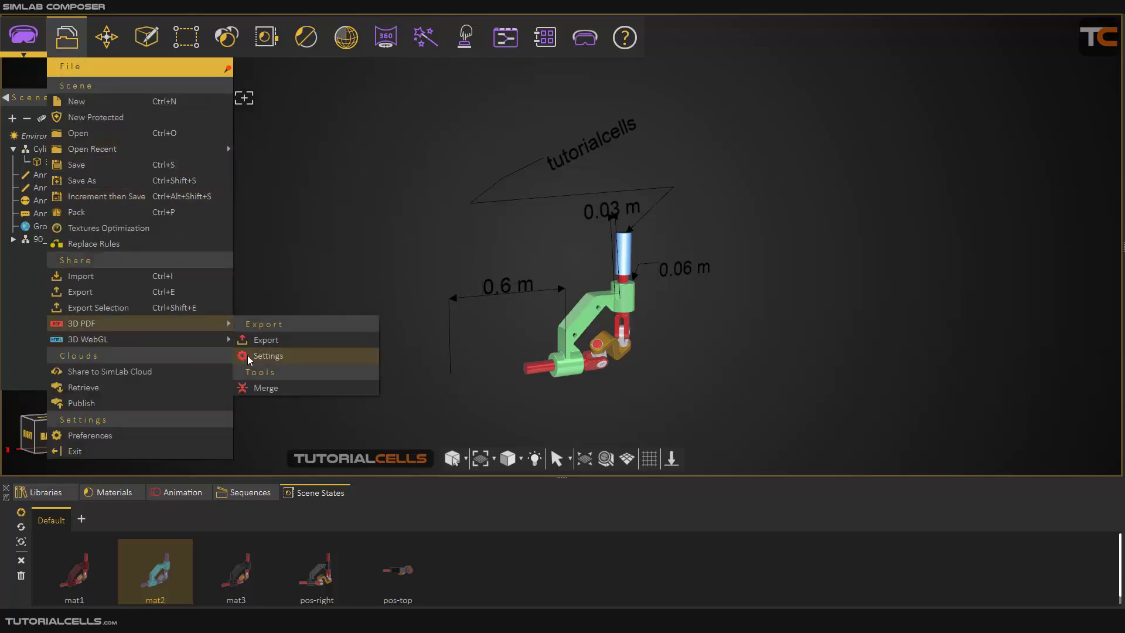
click(266, 355)
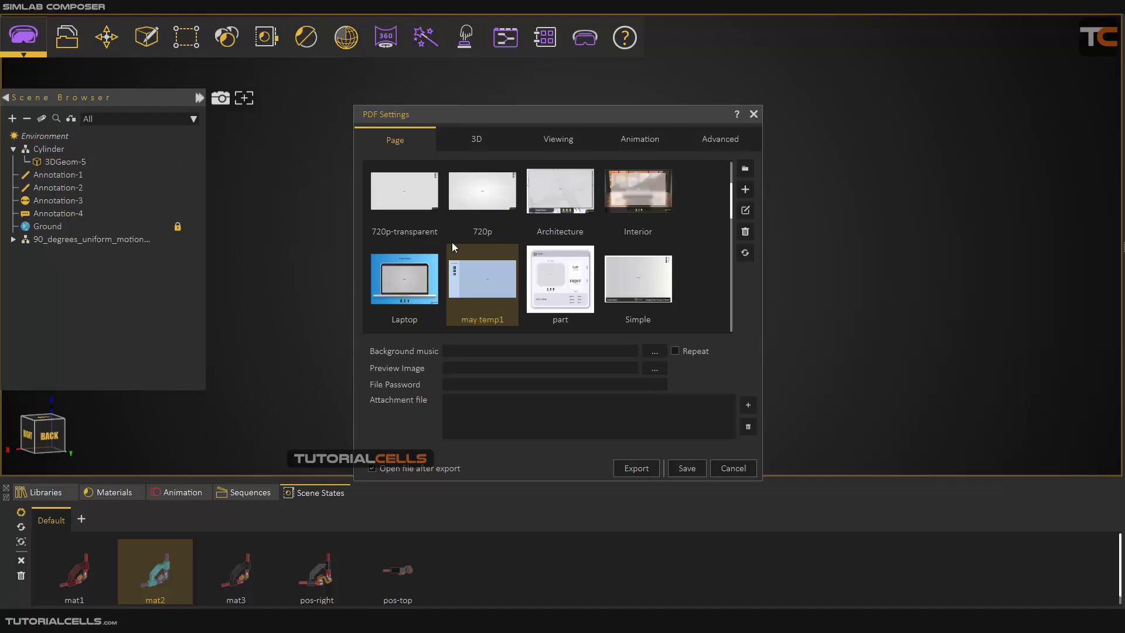
drag(622, 115, 820, 117)
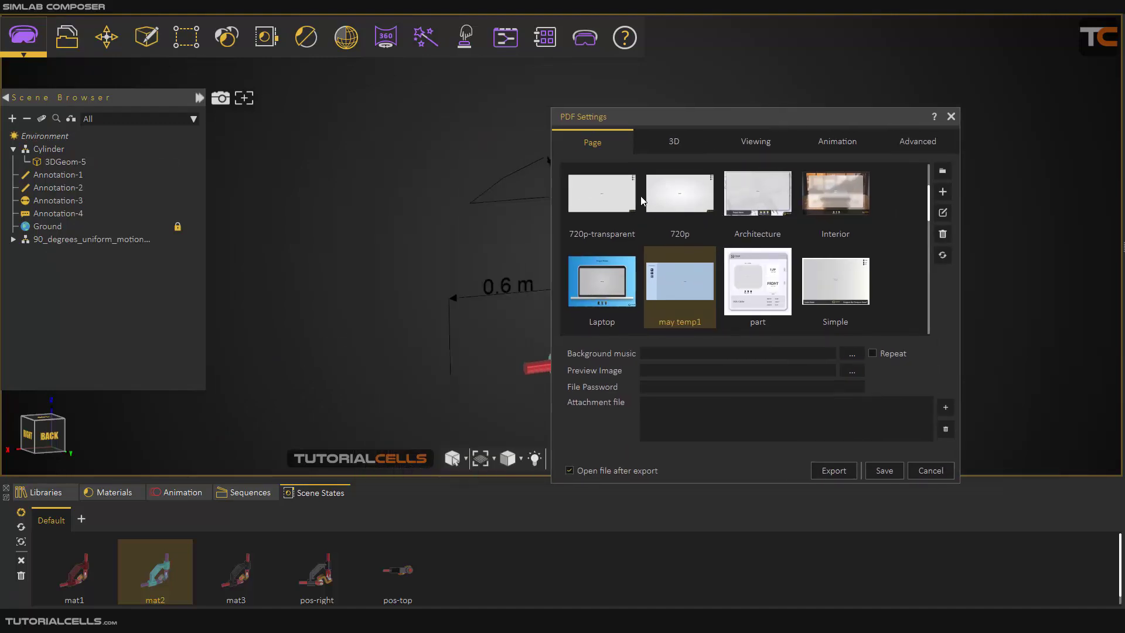
scroll(642, 198, down, 3)
scroll(646, 197, down, 4)
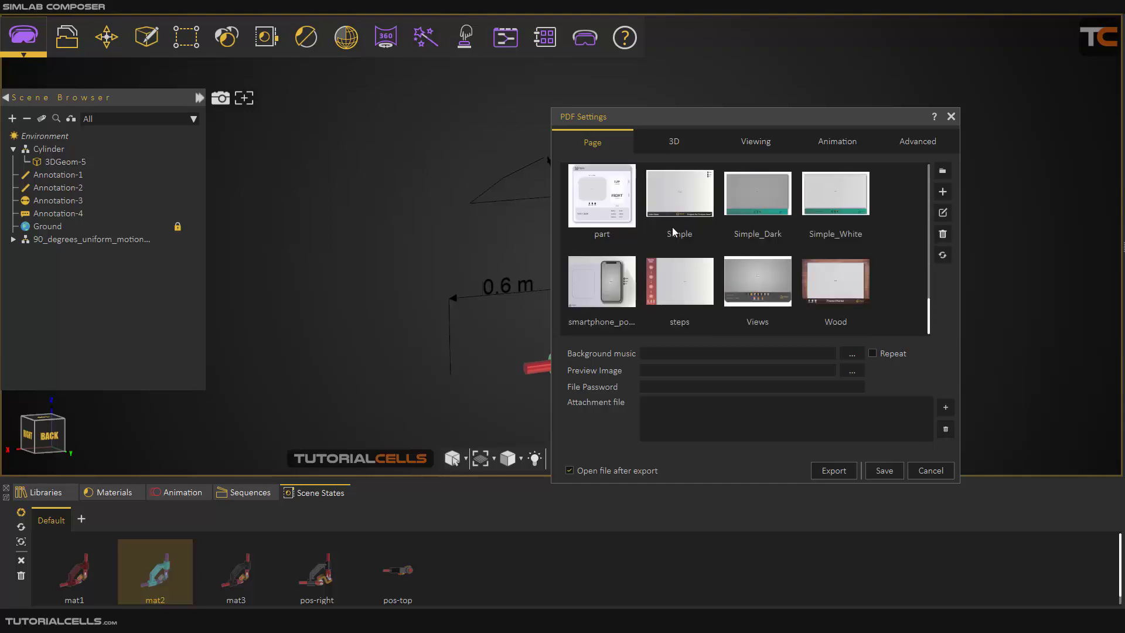
click(828, 283)
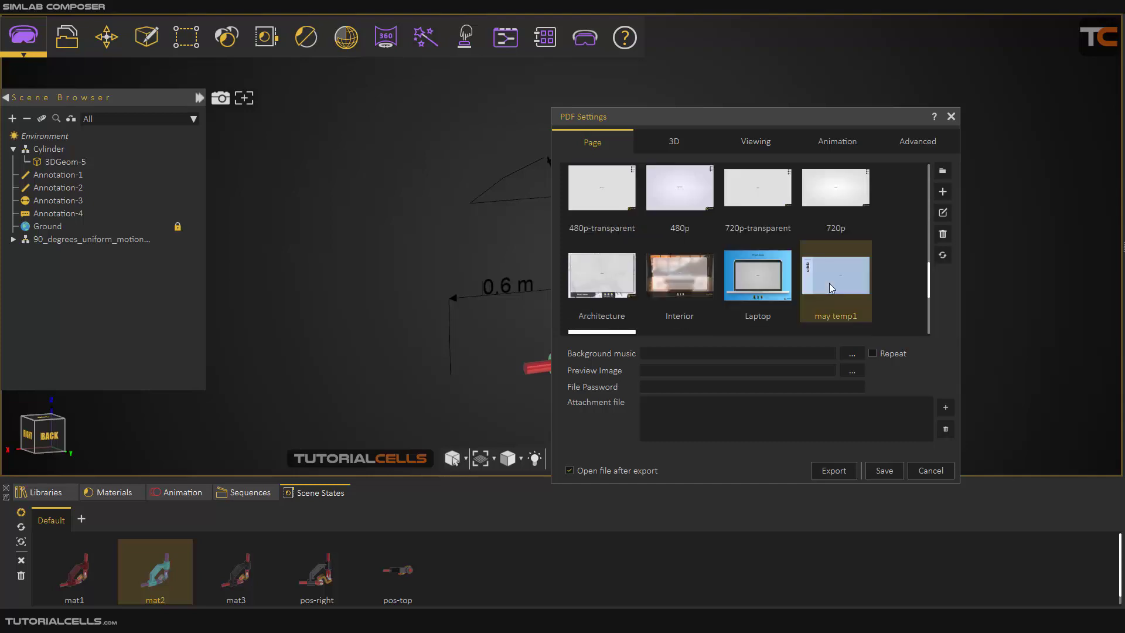
scroll(884, 285, down, 2)
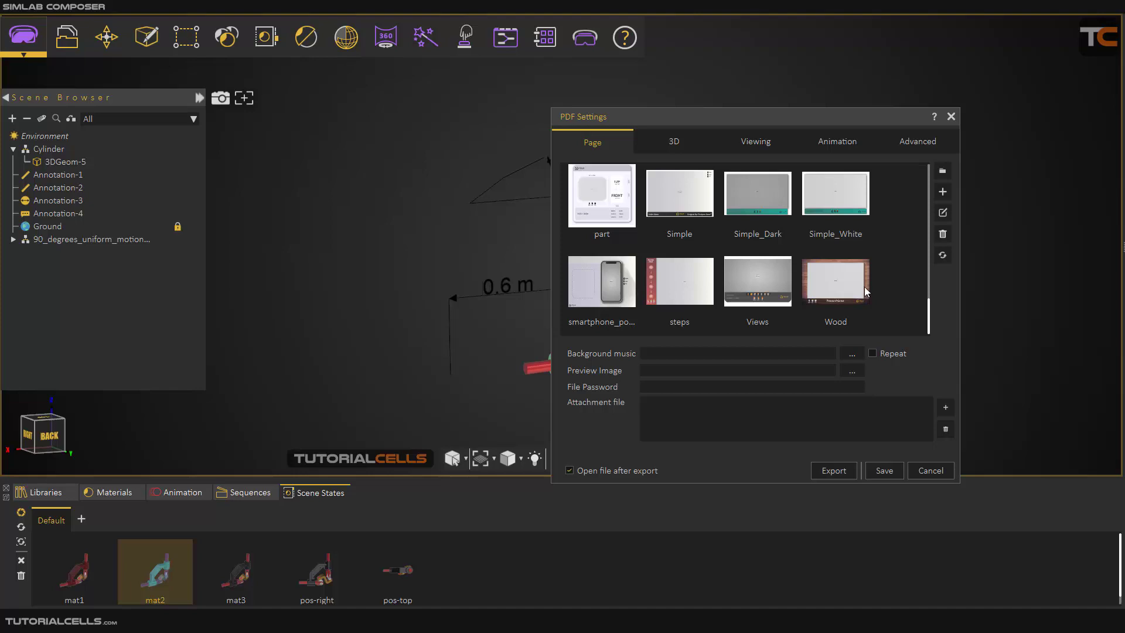
scroll(863, 287, up, 5)
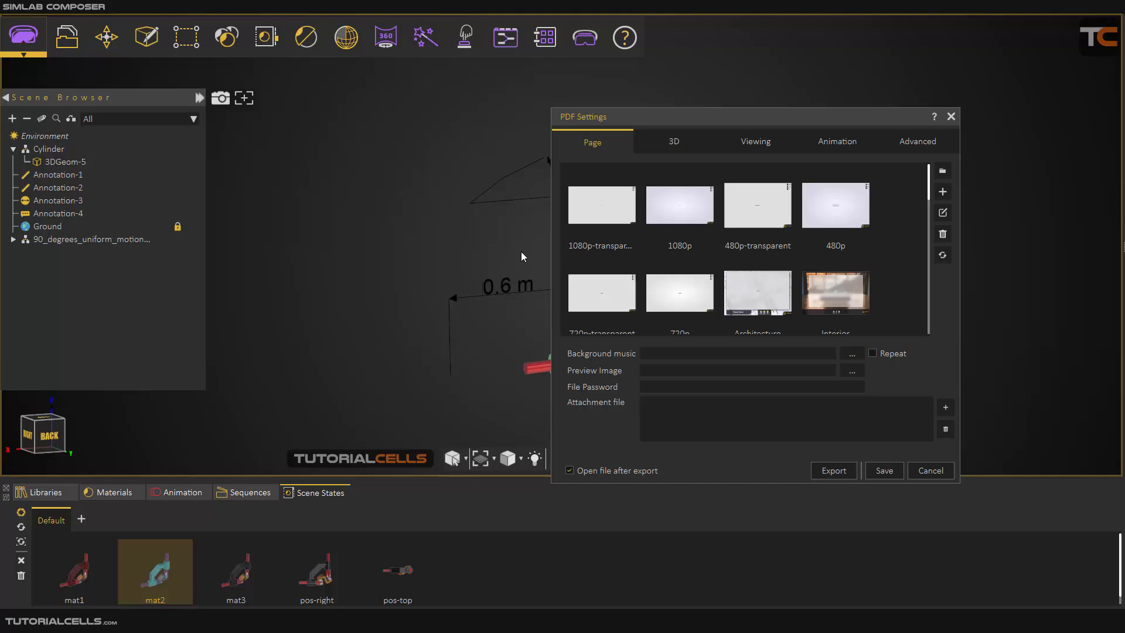
Choose the Wood page template and attach Tutorialcells.png from the desktop to the PDF.
scroll(813, 276, down, 5)
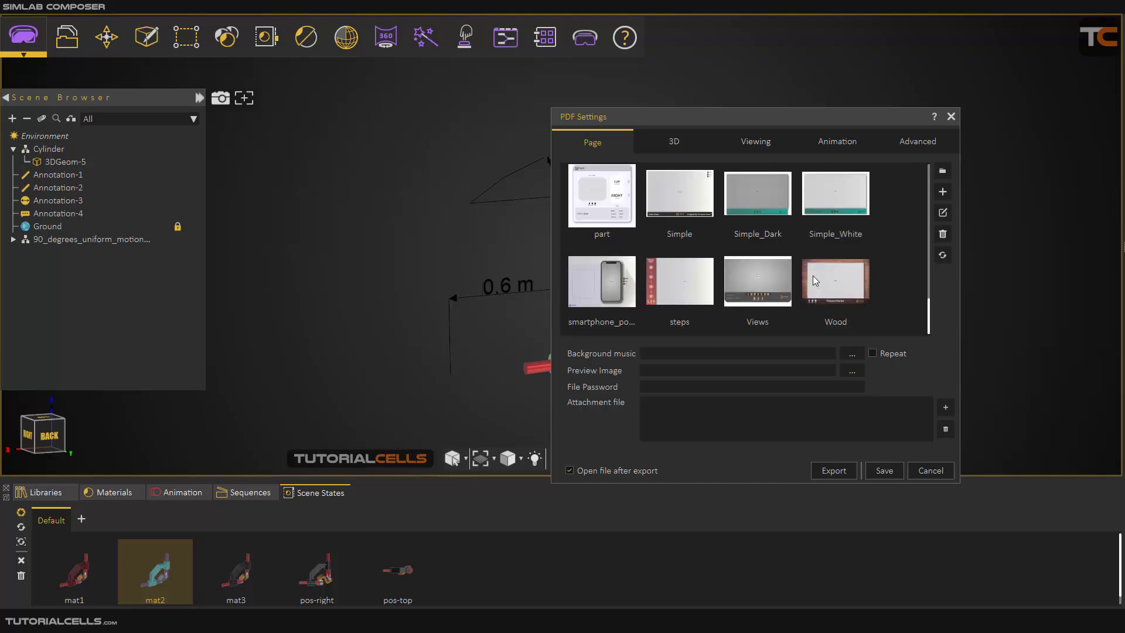
drag(799, 118, 819, 103)
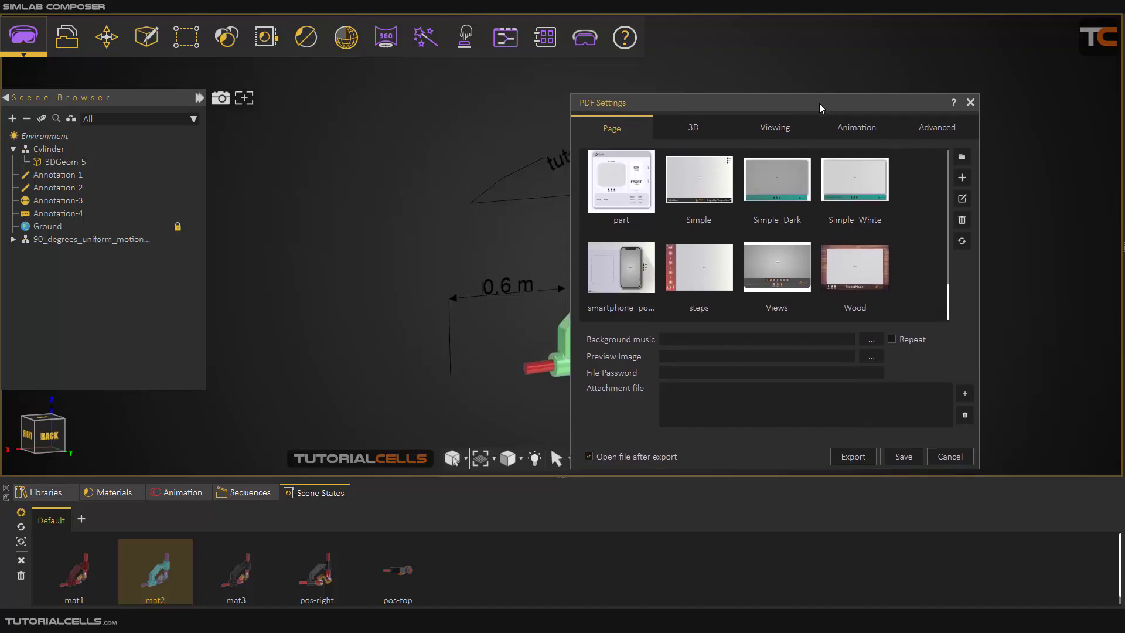
click(630, 276)
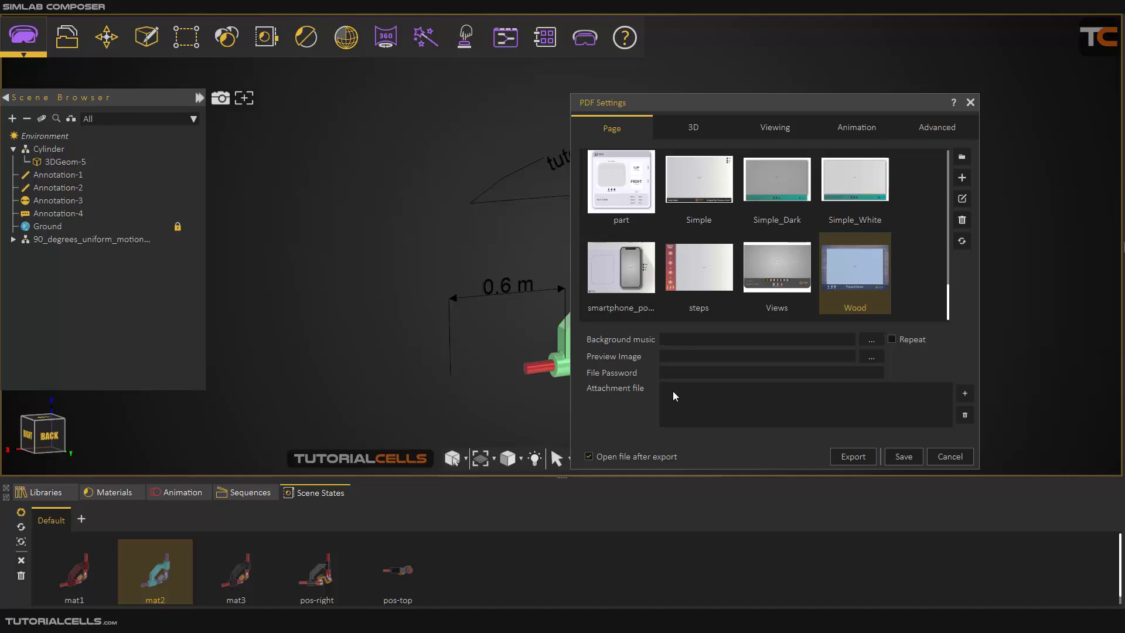
click(963, 394)
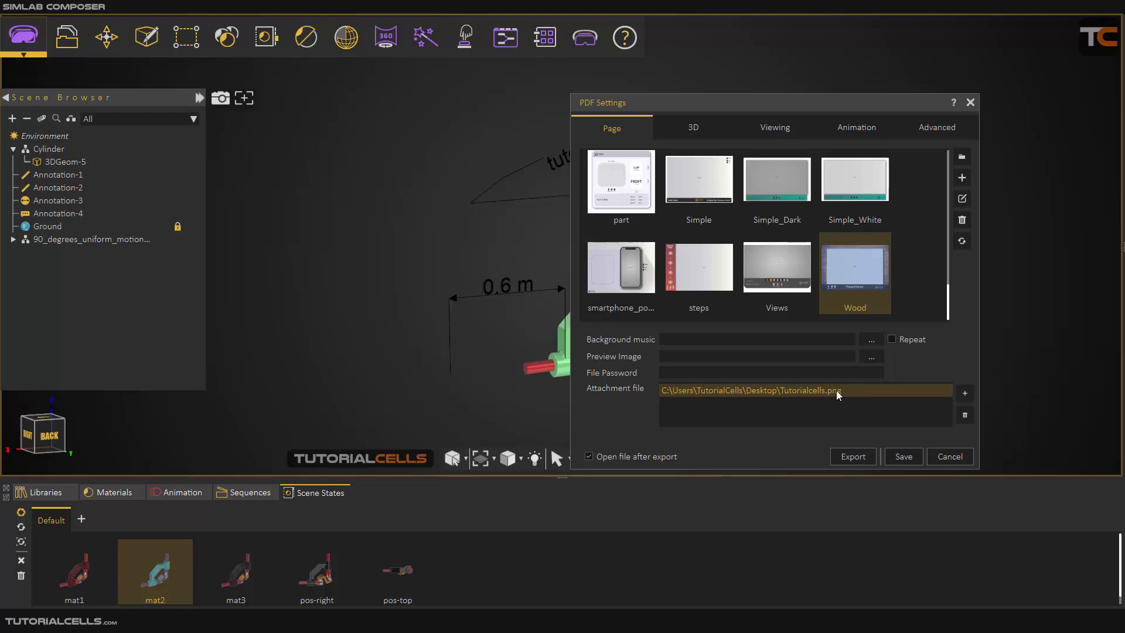
Switch to File Explorer and open the baked_head_phone PDF from the 3d pdf folder in Adobe Acrobat.
drag(678, 113, 657, 103)
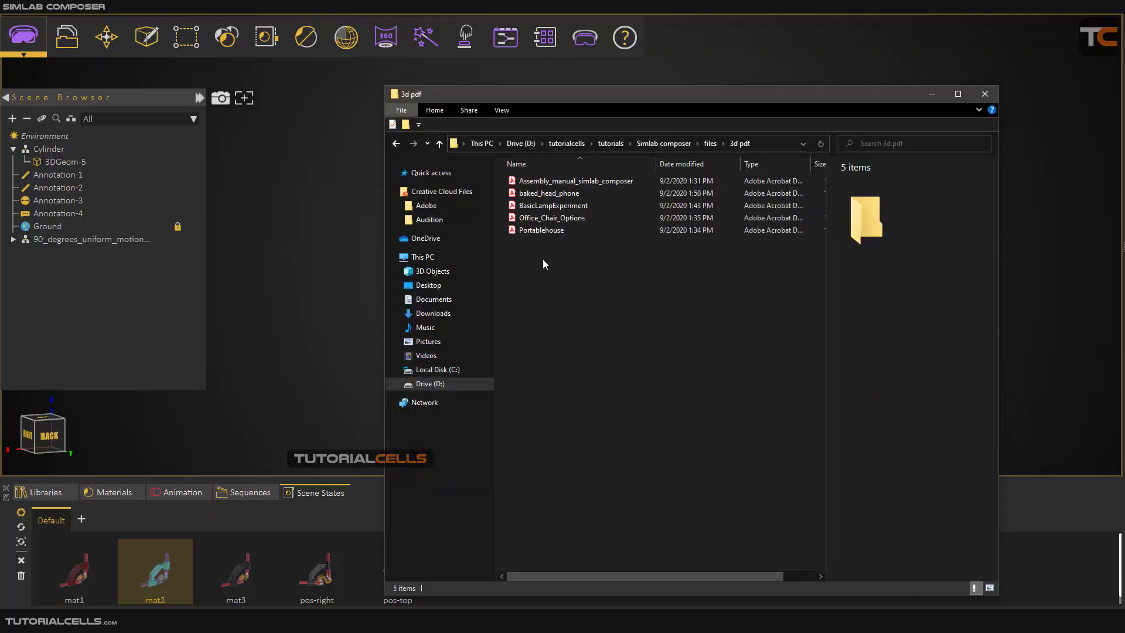
click(549, 196)
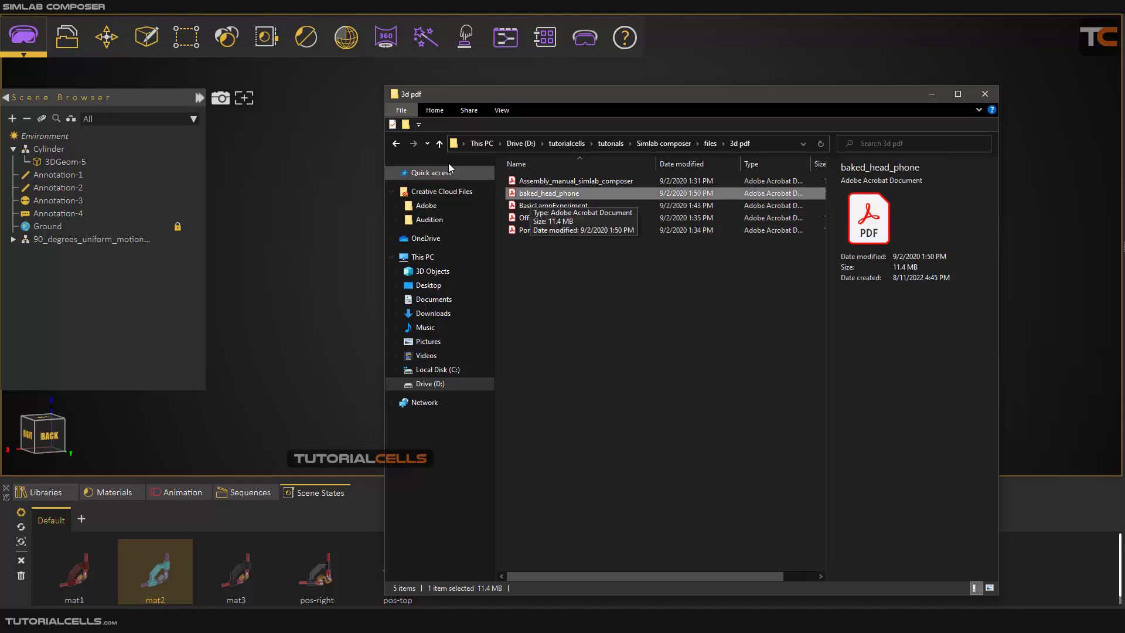
double_click(538, 195)
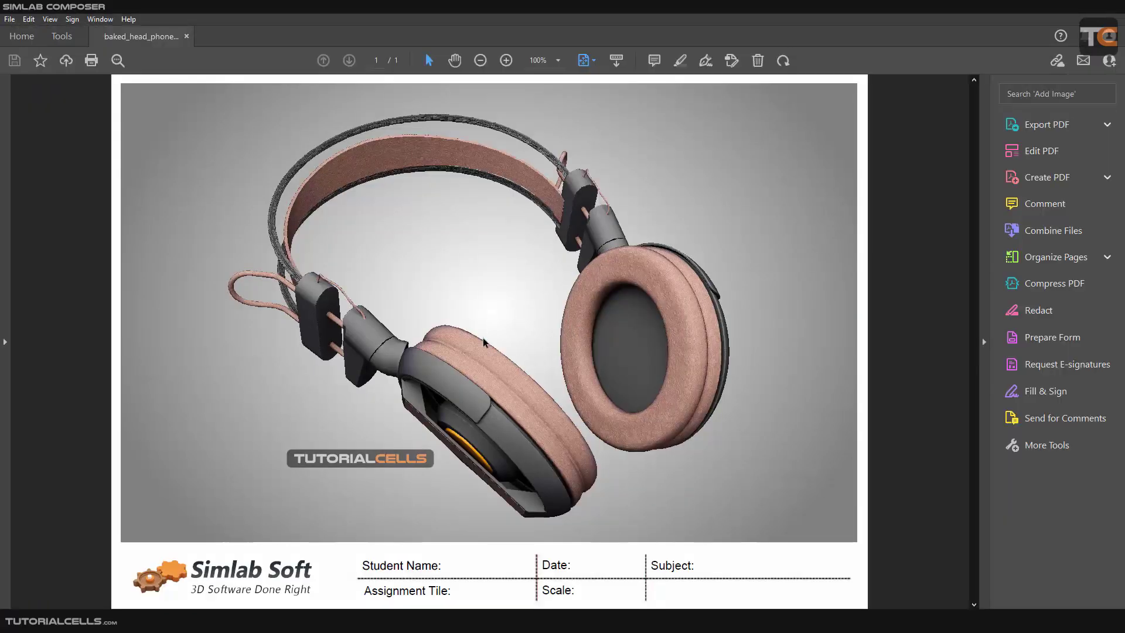
Examine the 3D headphone model from several angles, collapsing the tools pane to widen the page.
drag(483, 338, 707, 273)
drag(452, 288, 445, 241)
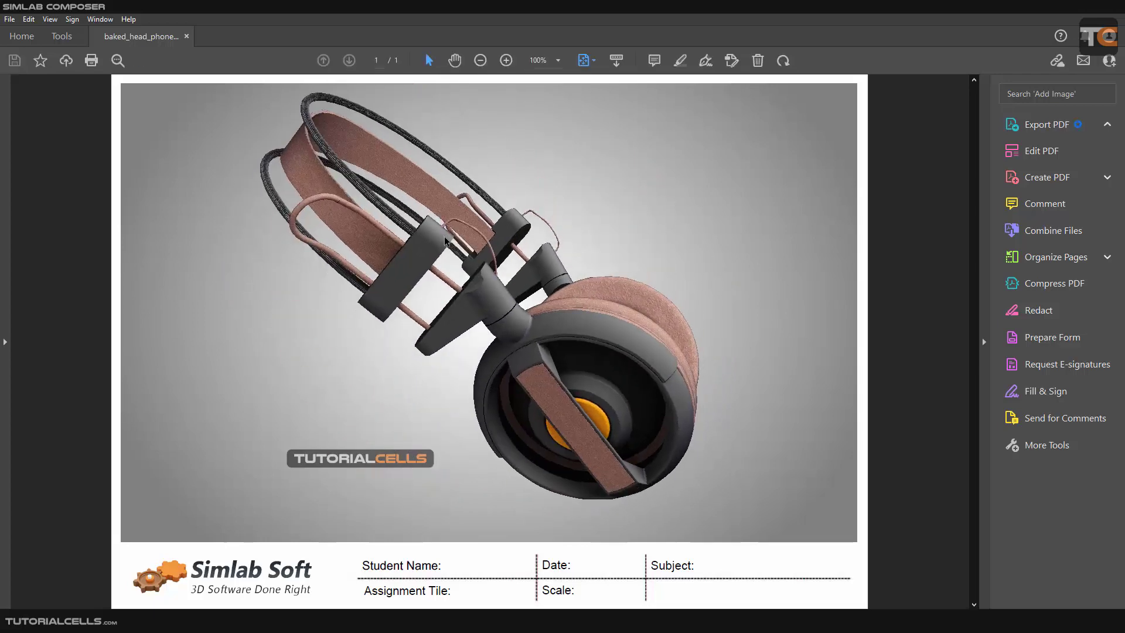
click(984, 343)
drag(562, 344, 856, 315)
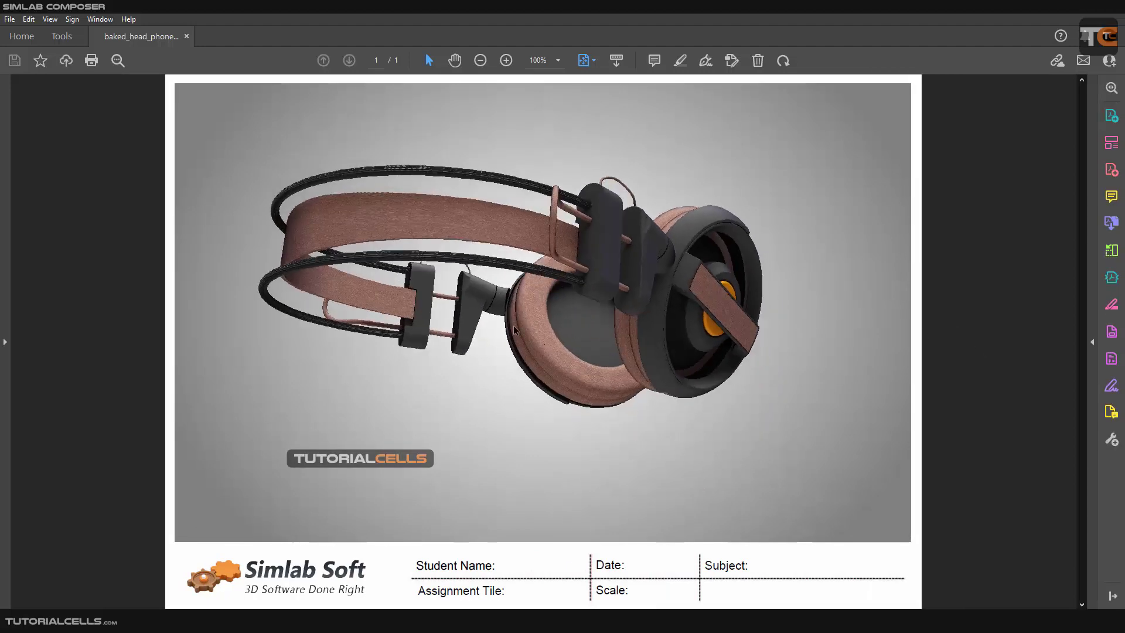
drag(473, 326, 578, 488)
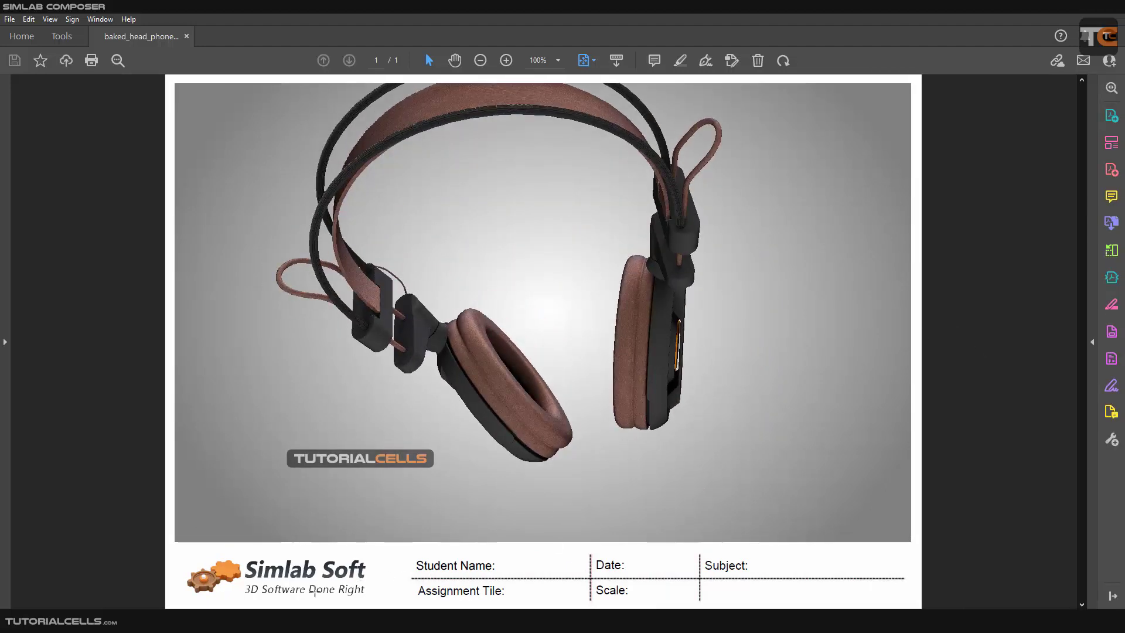
drag(531, 212, 582, 285)
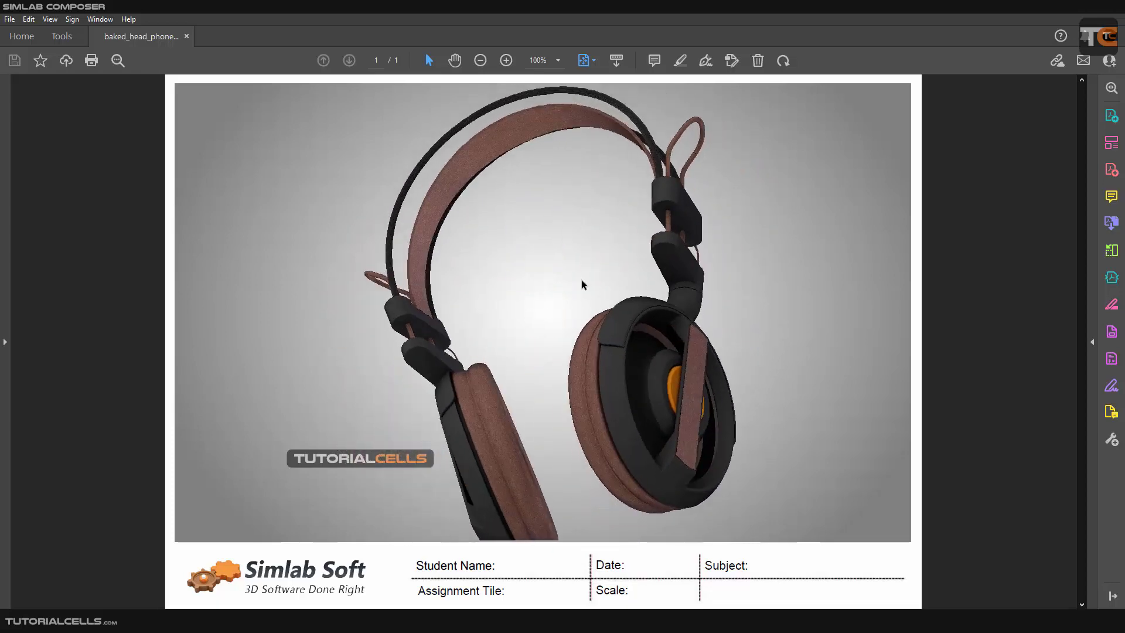
right_drag(573, 284, 606, 298)
middle_drag(626, 298, 587, 293)
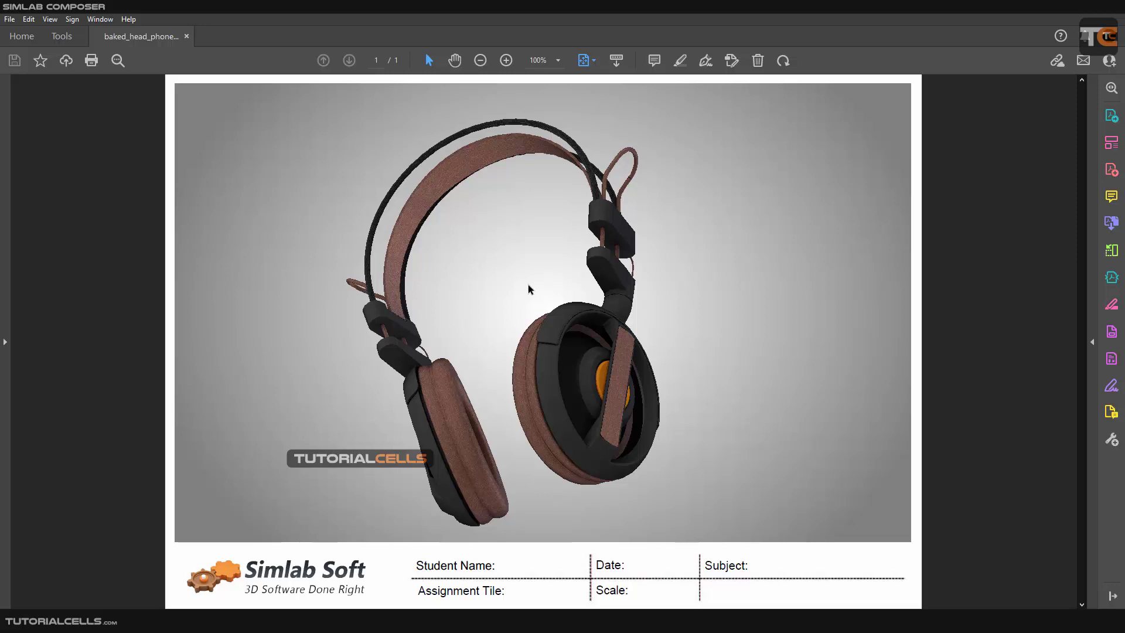
drag(528, 288, 582, 311)
middle_drag(582, 309, 591, 338)
drag(594, 328, 665, 322)
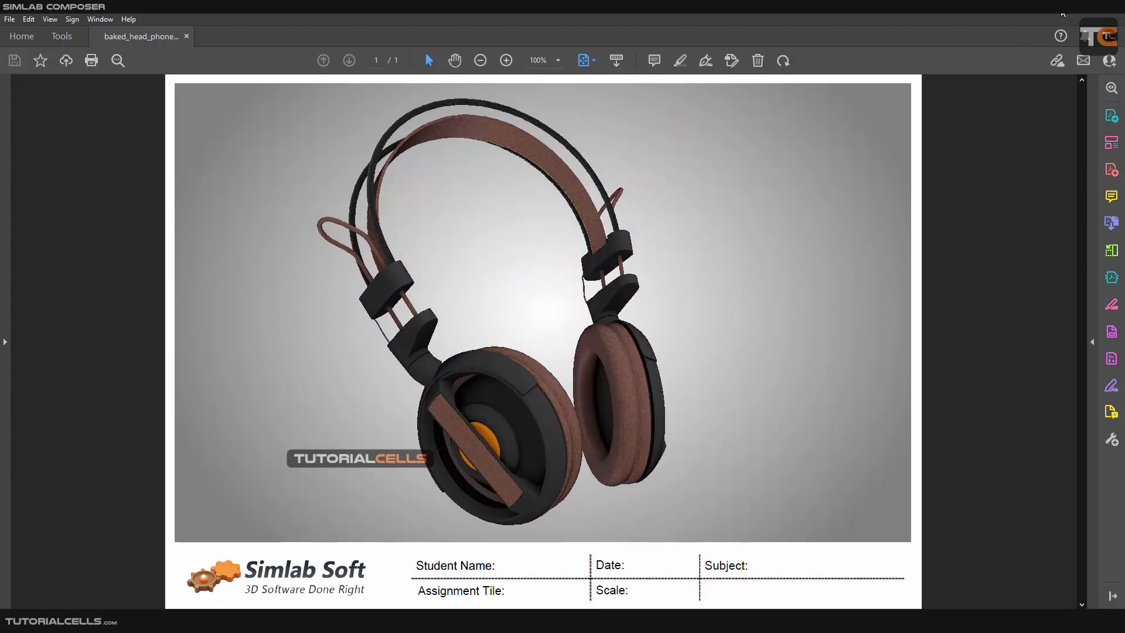
Return to the 3d pdf folder in File Explorer, open the Office_Chair_Options PDF and dismiss the Star Files tip.
click(1061, 9)
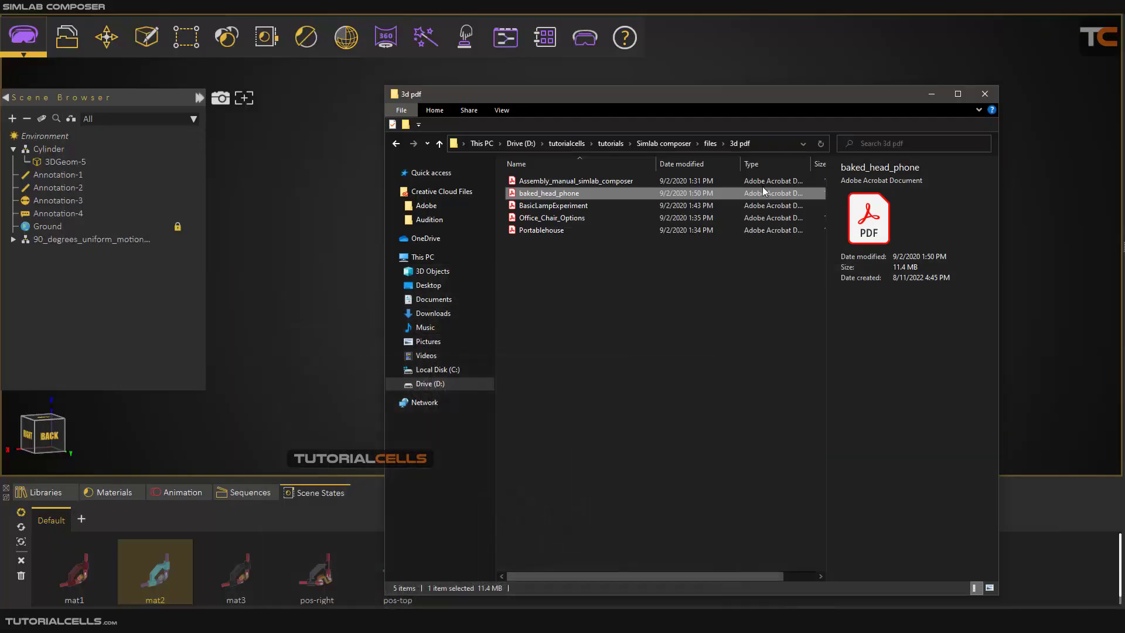
click(574, 181)
double_click(564, 218)
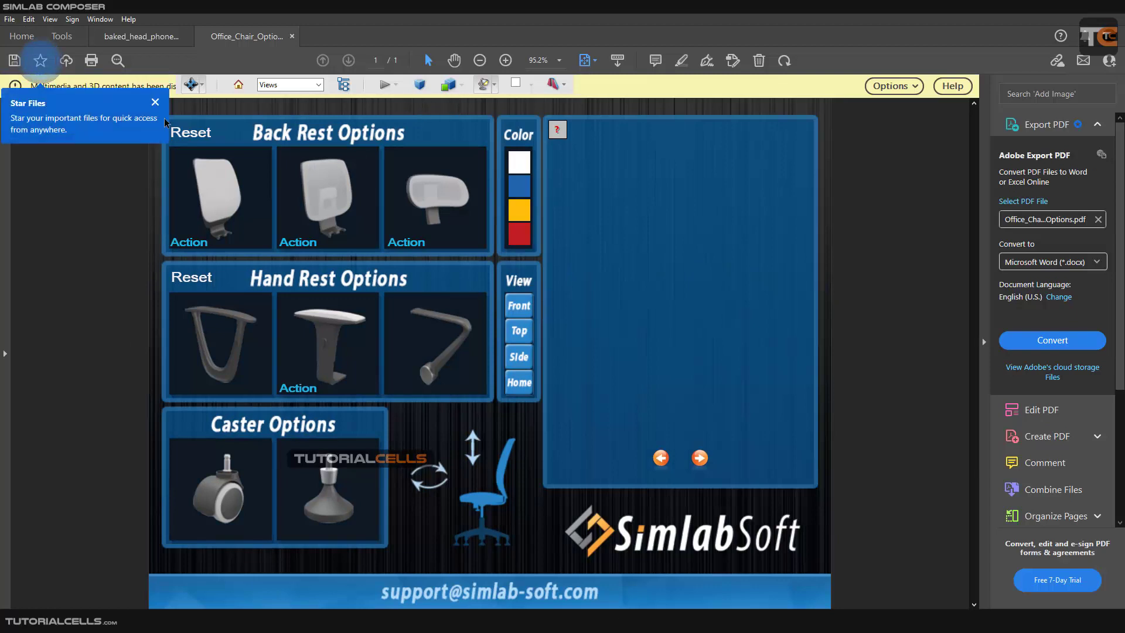
click(155, 103)
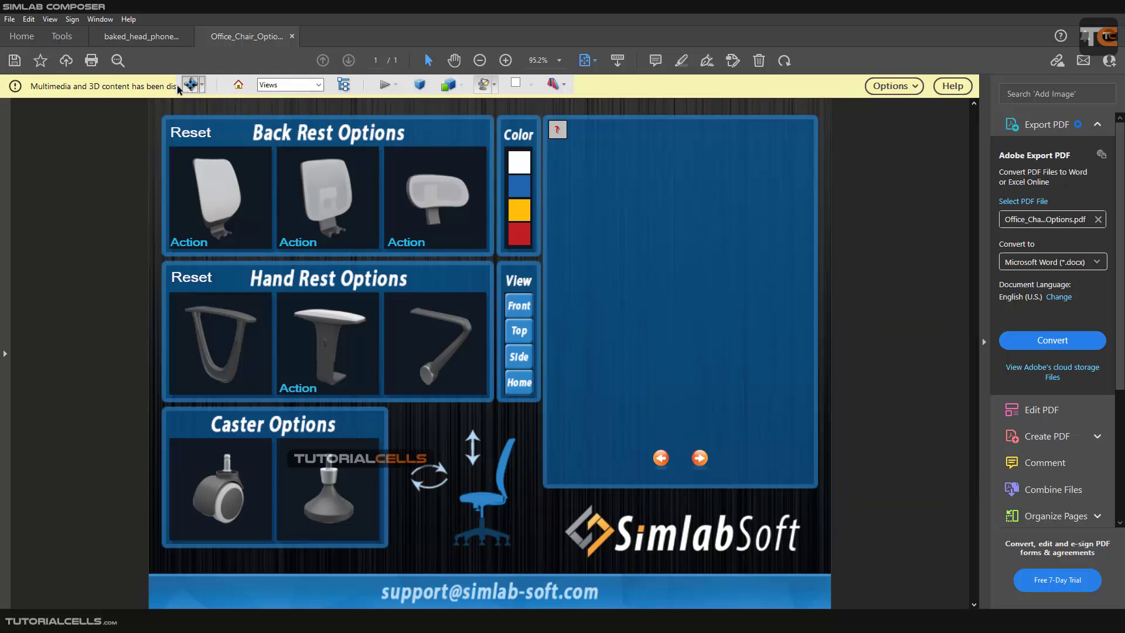
Set the office chair document to be trusted always and activate its 3D content.
click(898, 89)
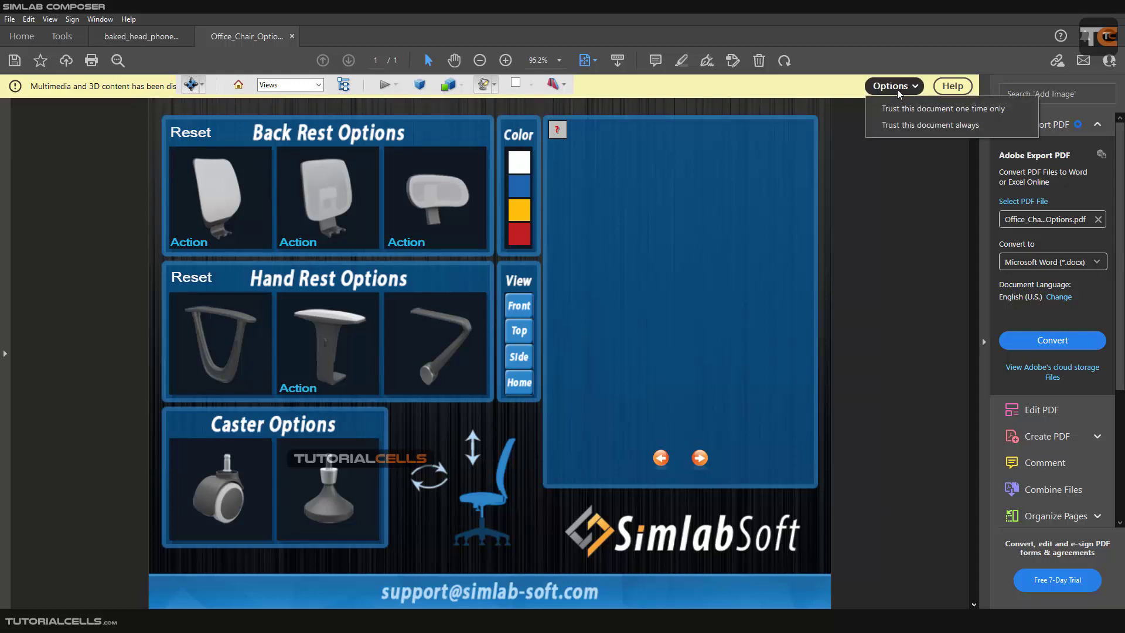
click(892, 132)
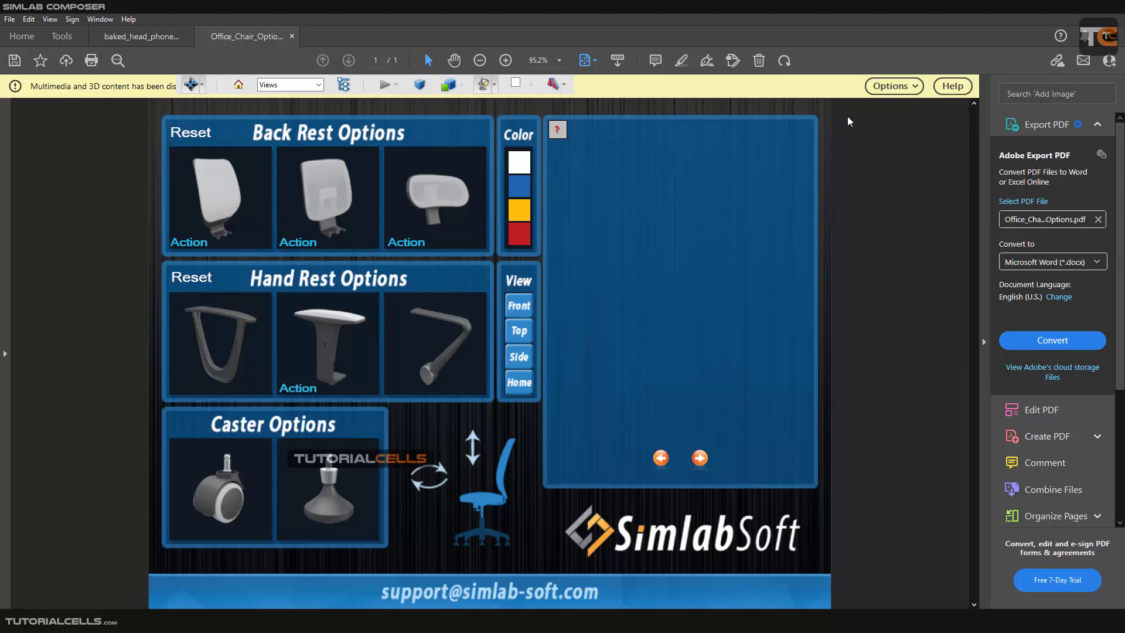
click(708, 231)
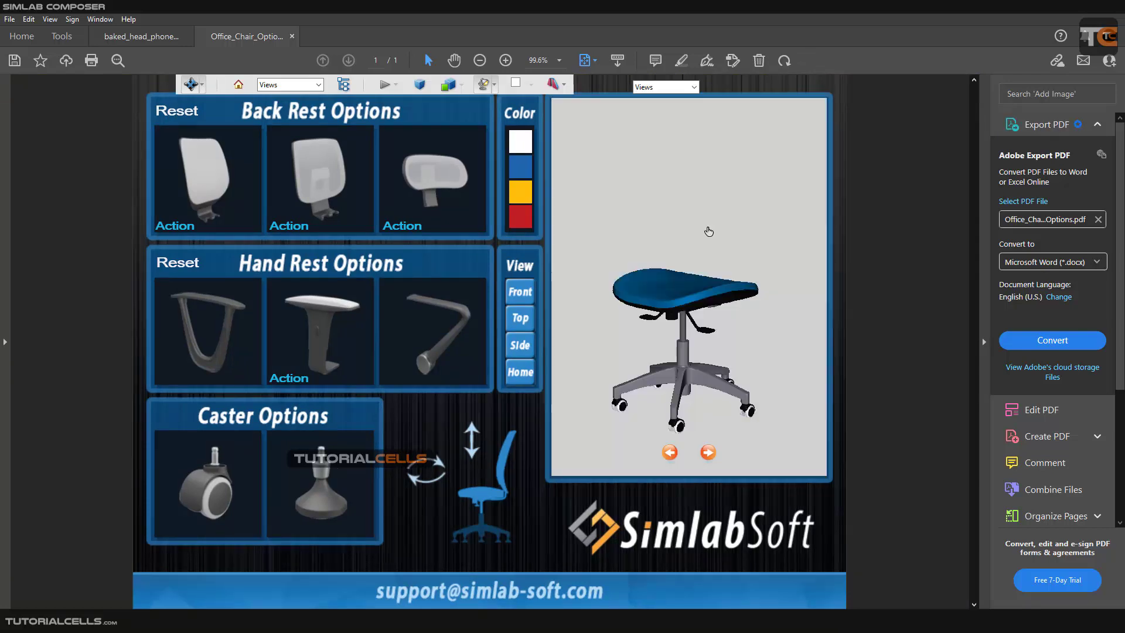
Apply the first back rest option to the office chair and view the model from different angles.
drag(677, 293, 741, 329)
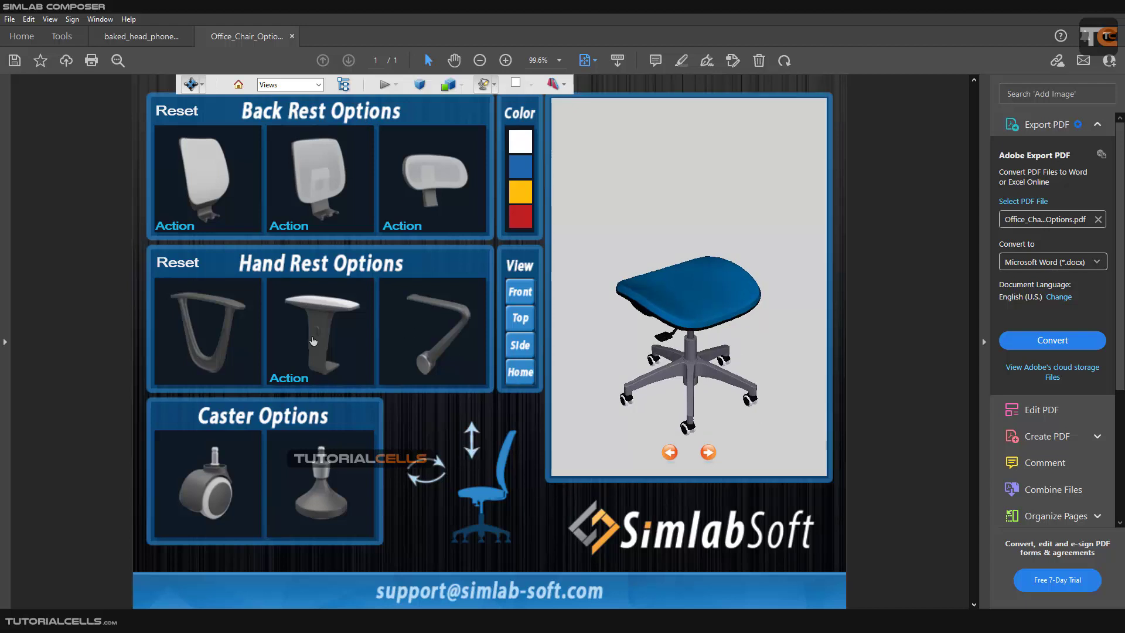
click(226, 170)
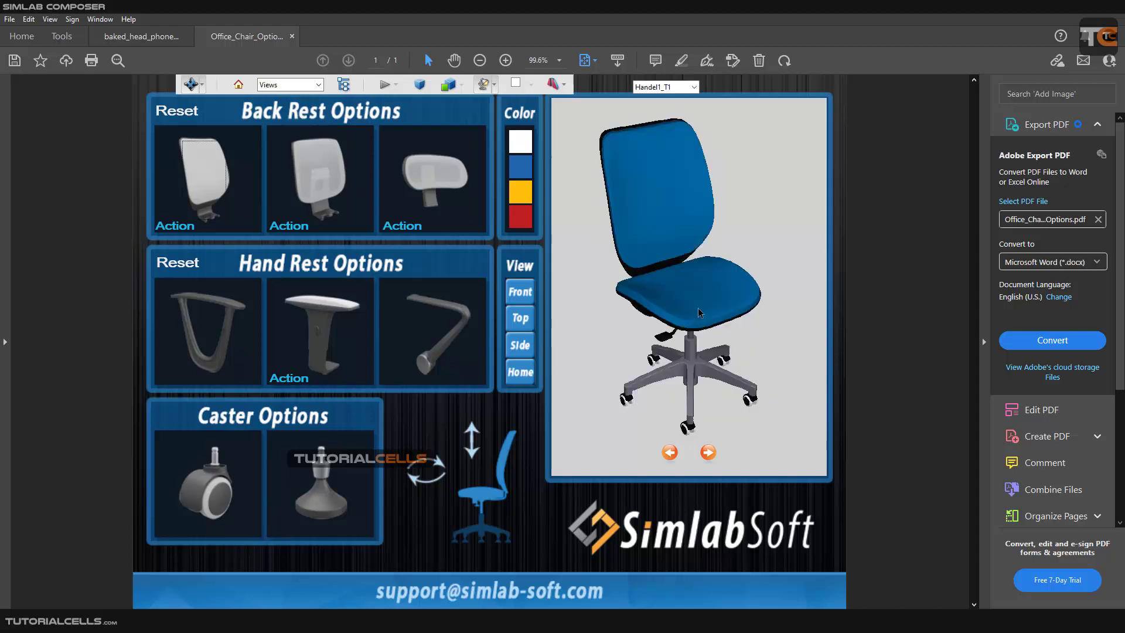
drag(697, 312, 623, 294)
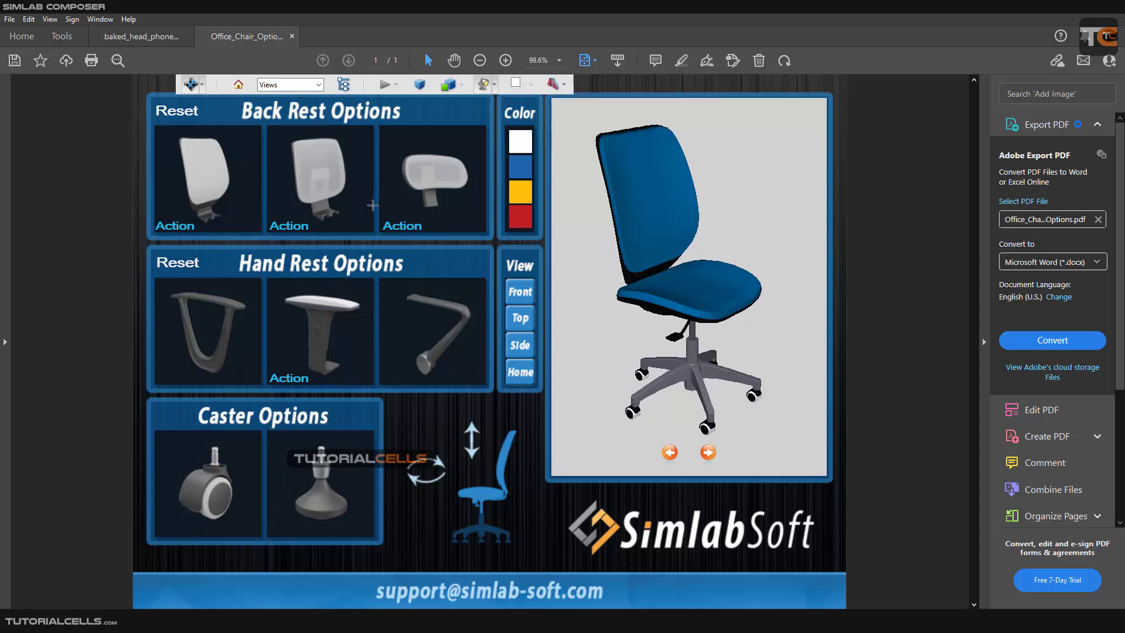
Fit the office chair with the mesh back rest, the headrest and the second hand rest option.
click(410, 197)
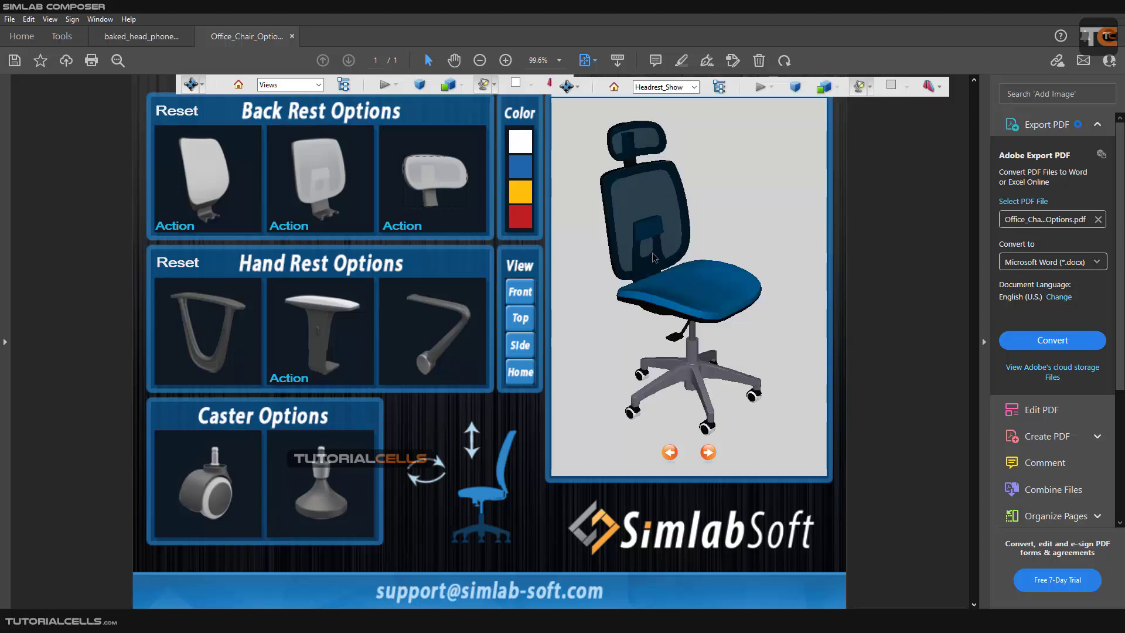
click(309, 344)
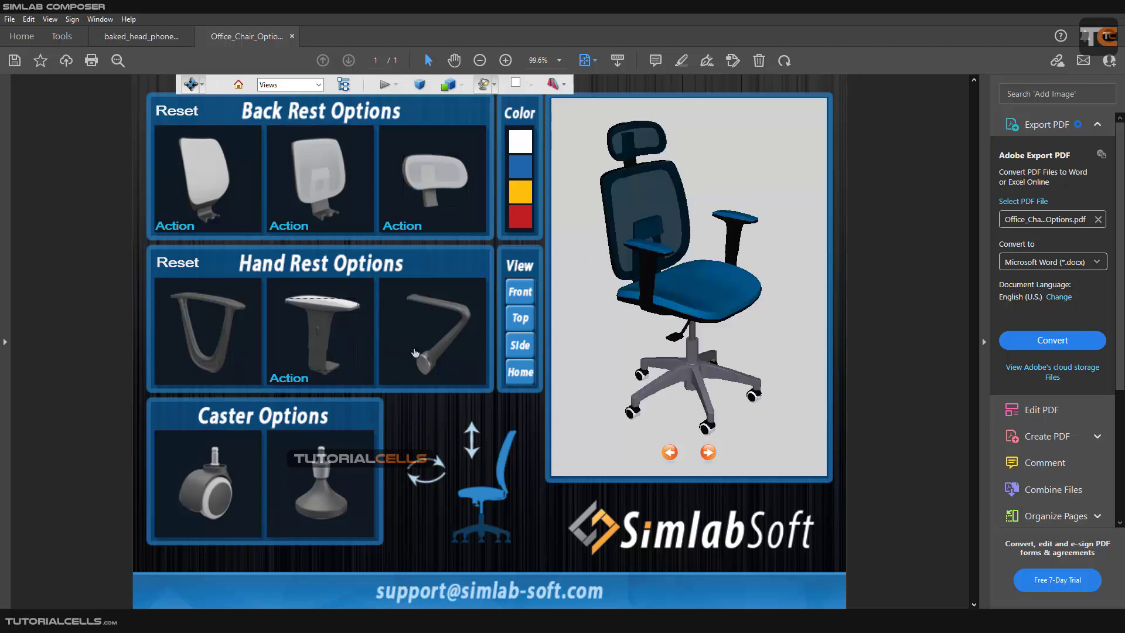
mouse_move(653, 343)
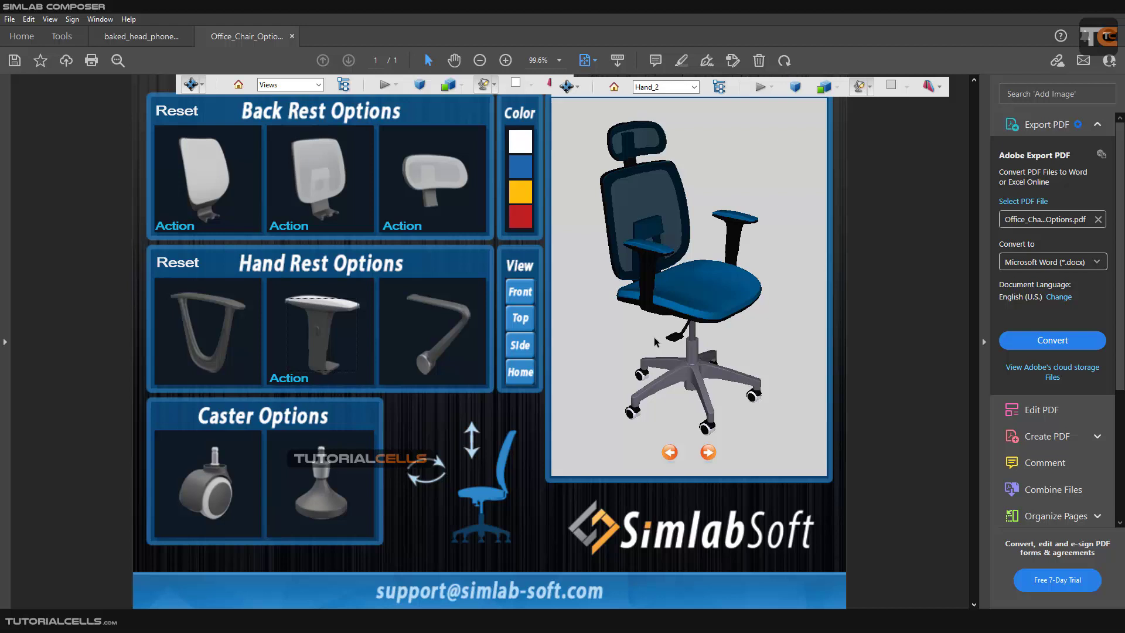
Play the chair's height adjustment and rotation animations, viewing the model from different angles.
click(470, 440)
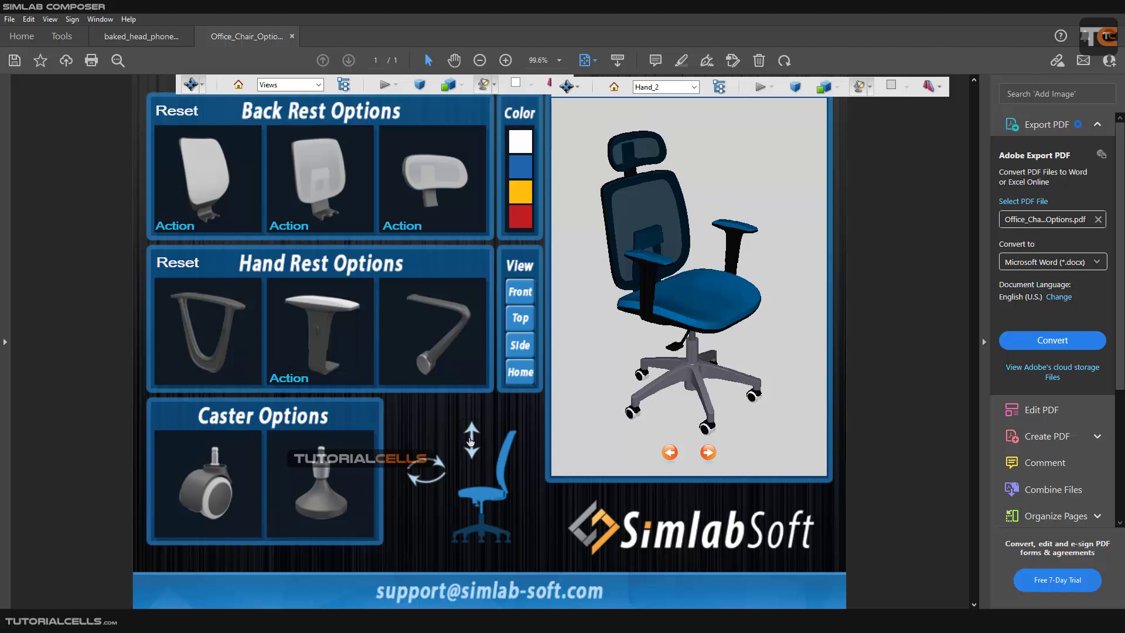
drag(706, 333, 704, 311)
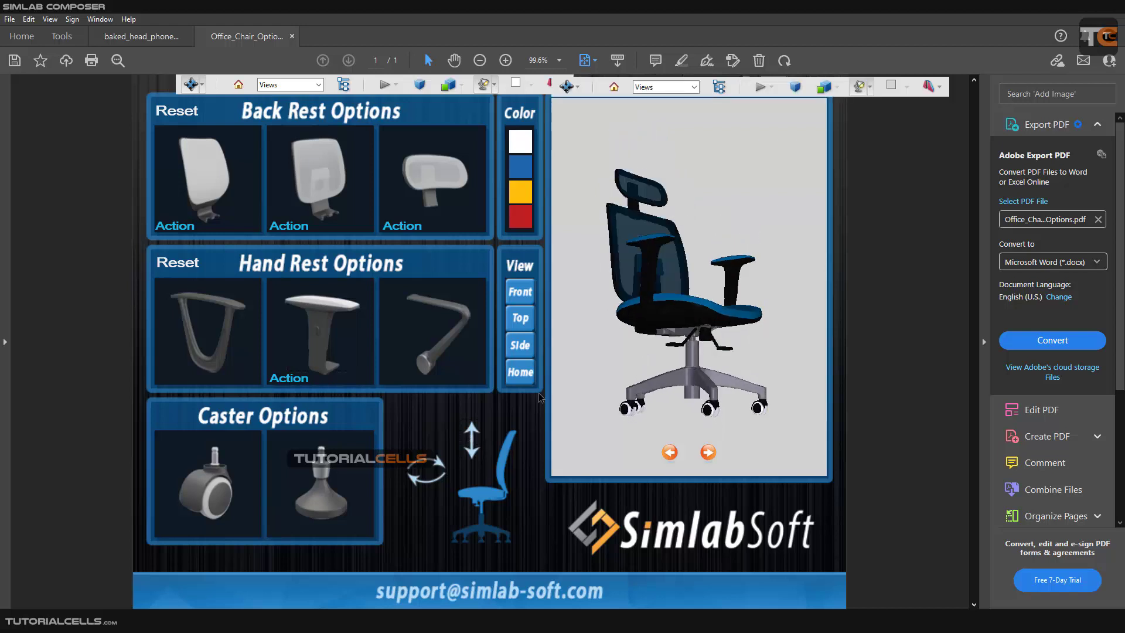
click(443, 467)
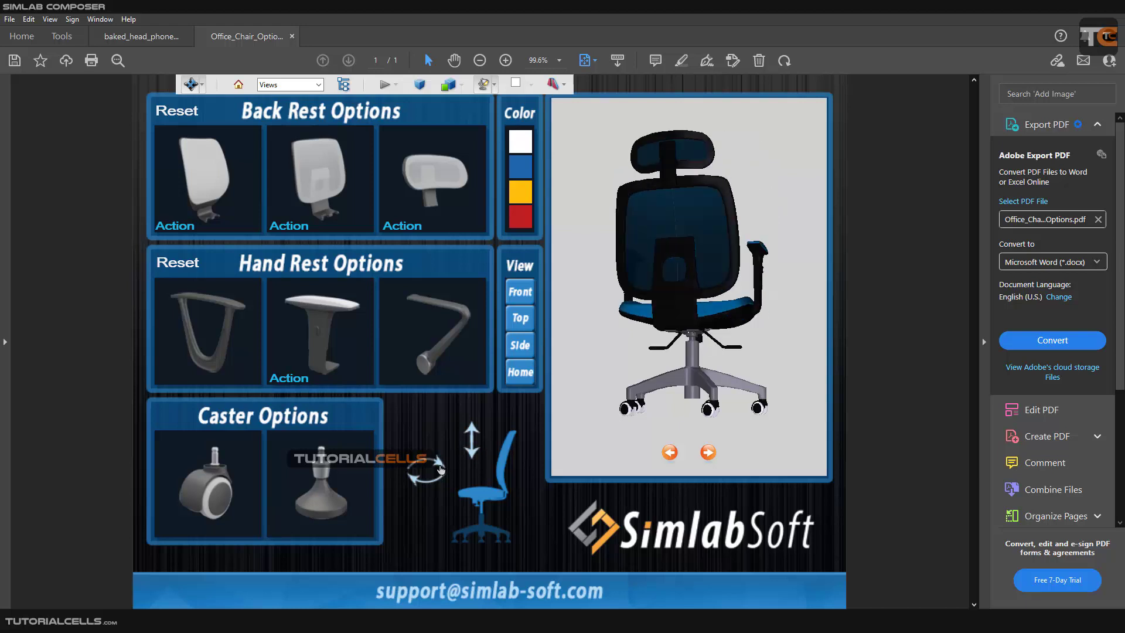
drag(669, 307, 679, 339)
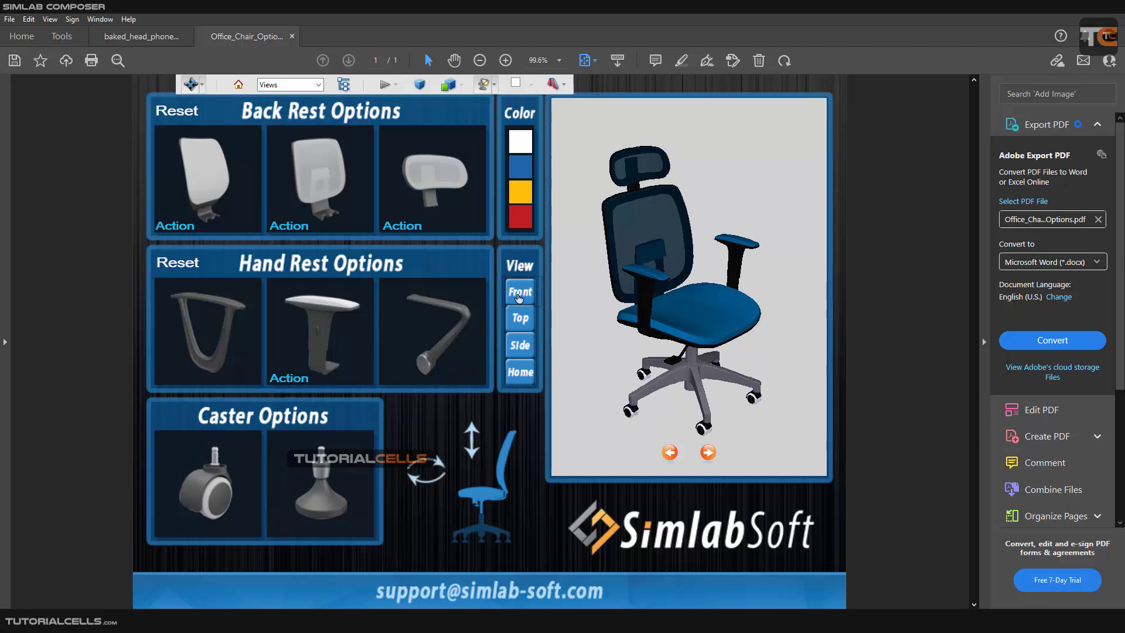
Show the chair in front and top views, try the red color and recolor the chair yellow.
click(519, 293)
click(518, 318)
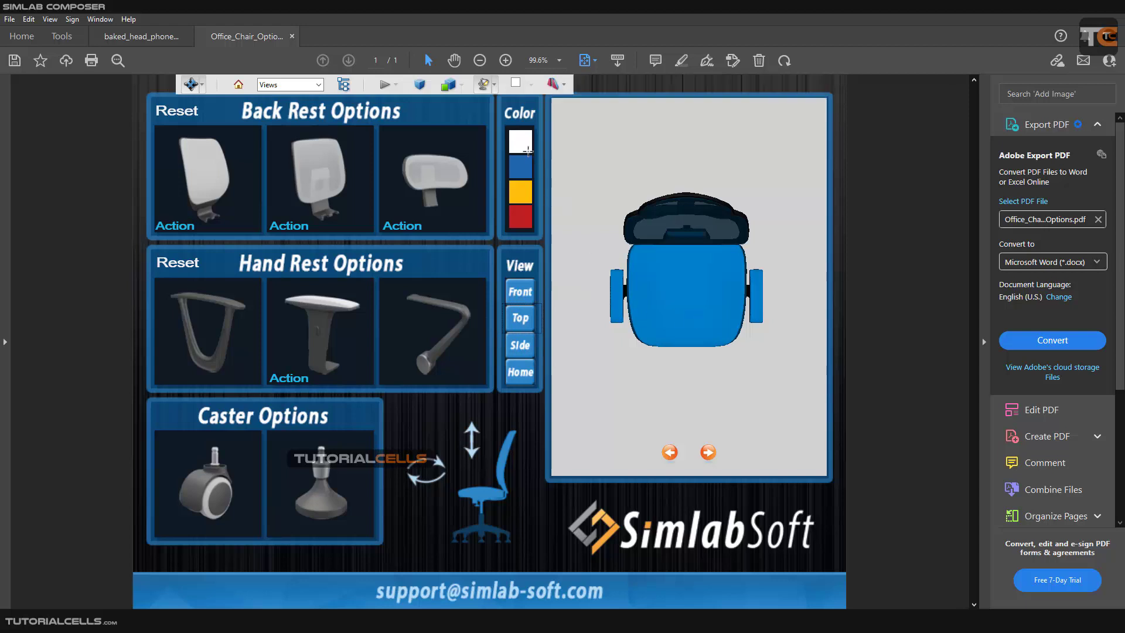
click(520, 221)
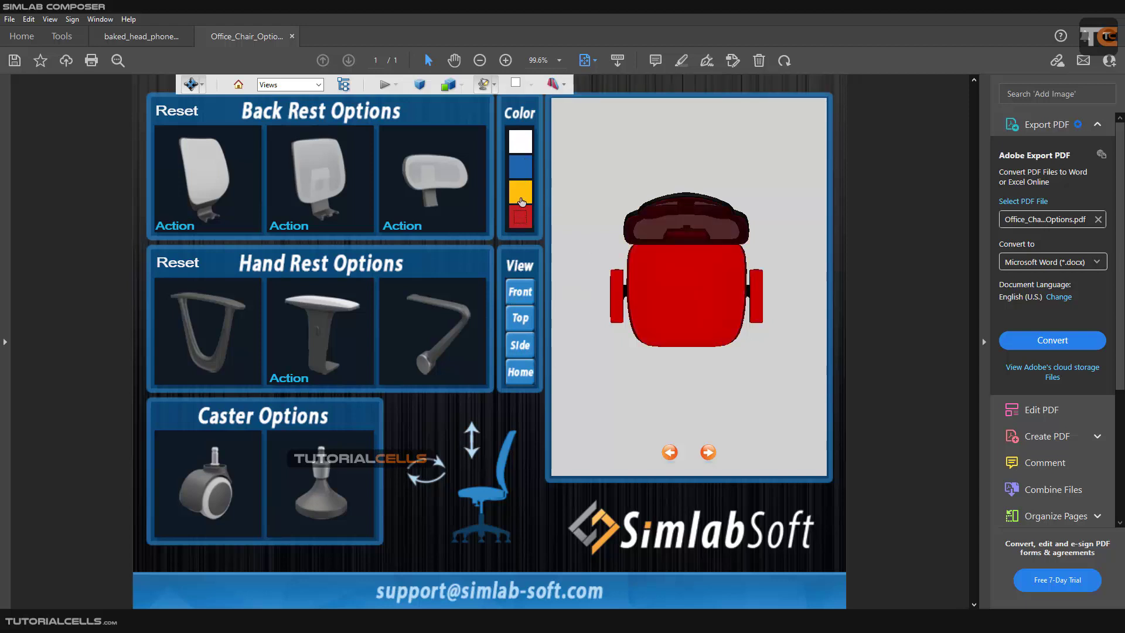
click(519, 191)
mouse_move(673, 262)
mouse_down()
mouse_move(686, 229)
mouse_move(792, 263)
mouse_move(673, 251)
mouse_up()
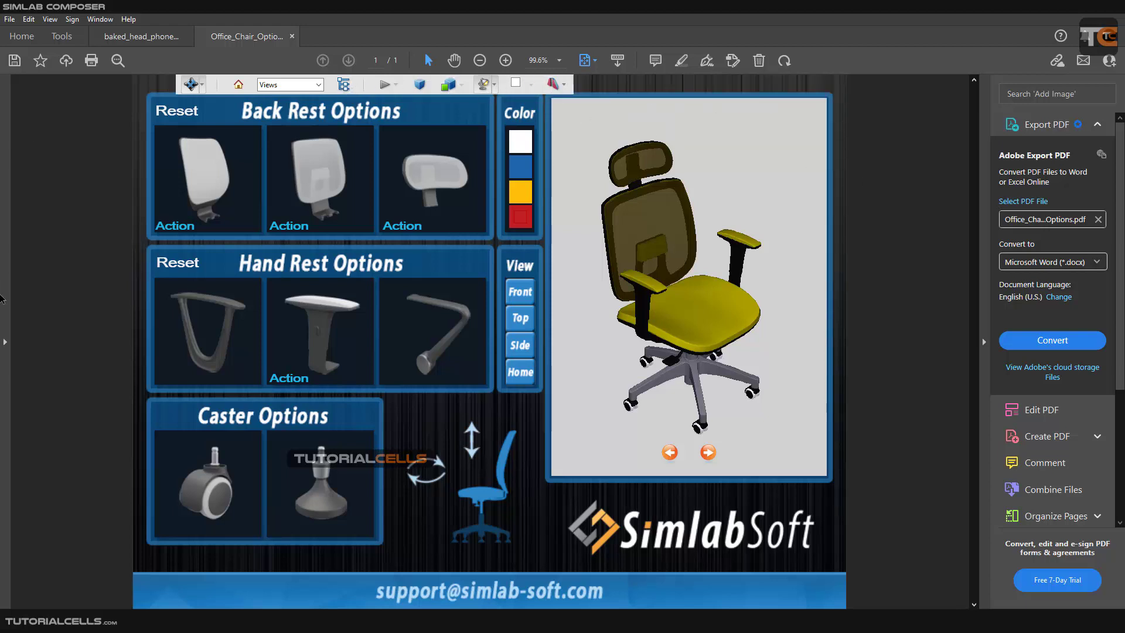
Check the document's attachments list and close it again.
click(7, 345)
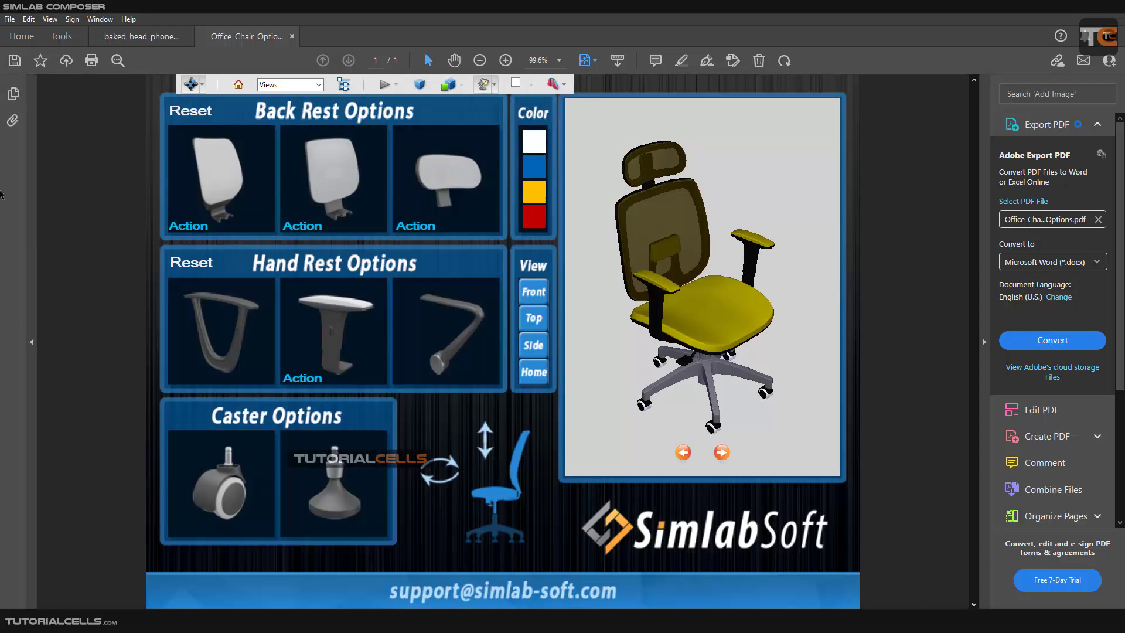
click(12, 120)
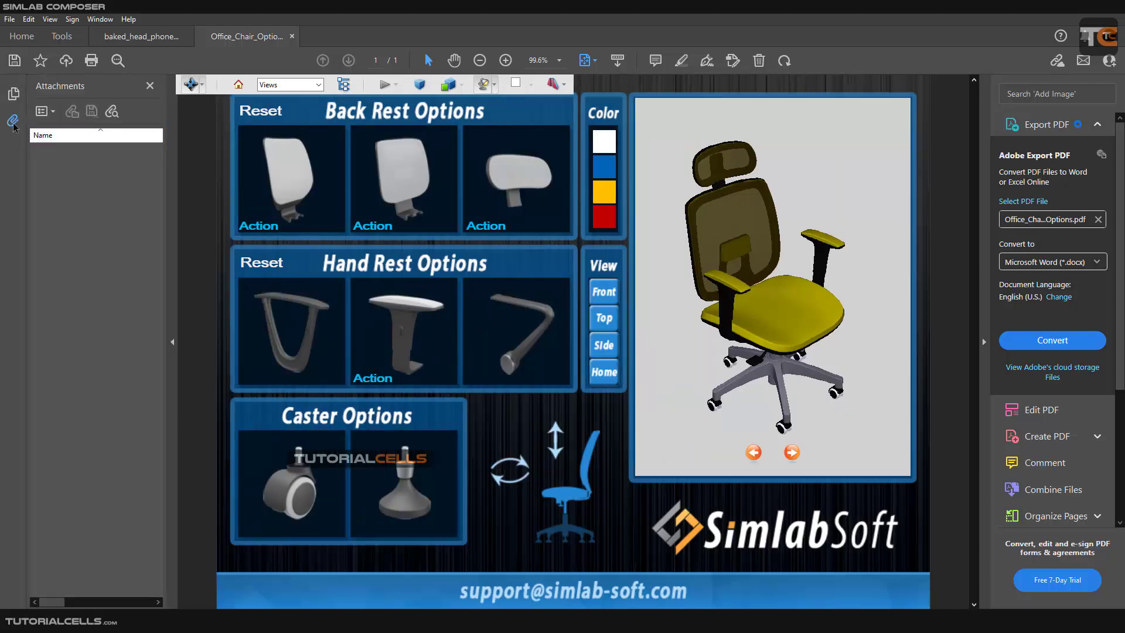
click(13, 122)
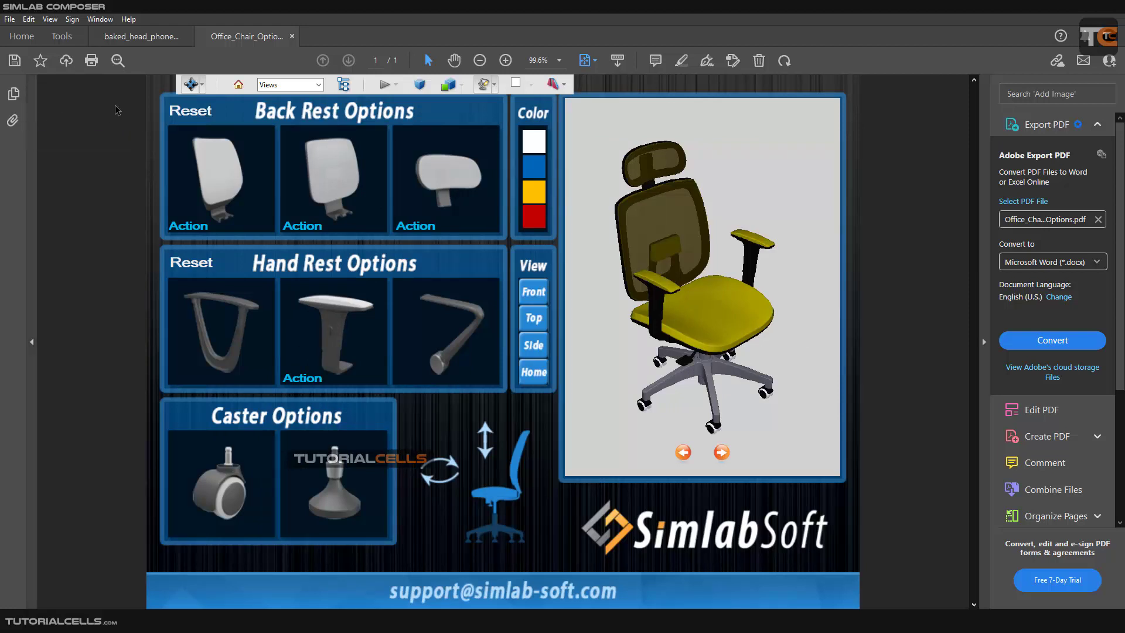
Orbit the chair in Rotate mode, switch the 3D navigation to Spin and turn the chair.
click(202, 86)
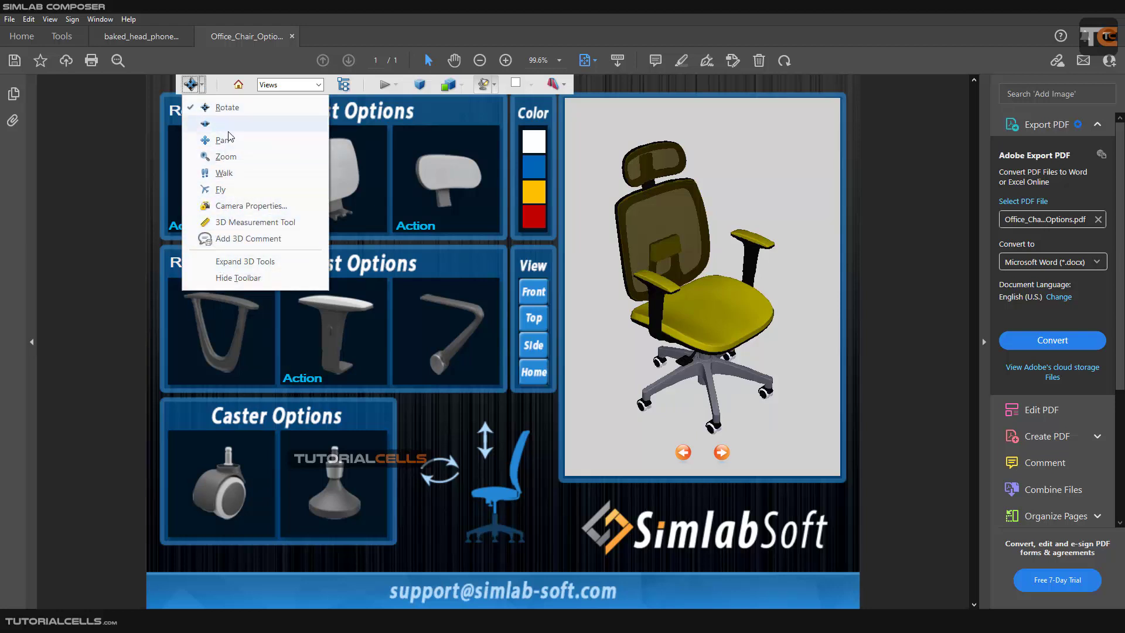
drag(723, 293, 746, 324)
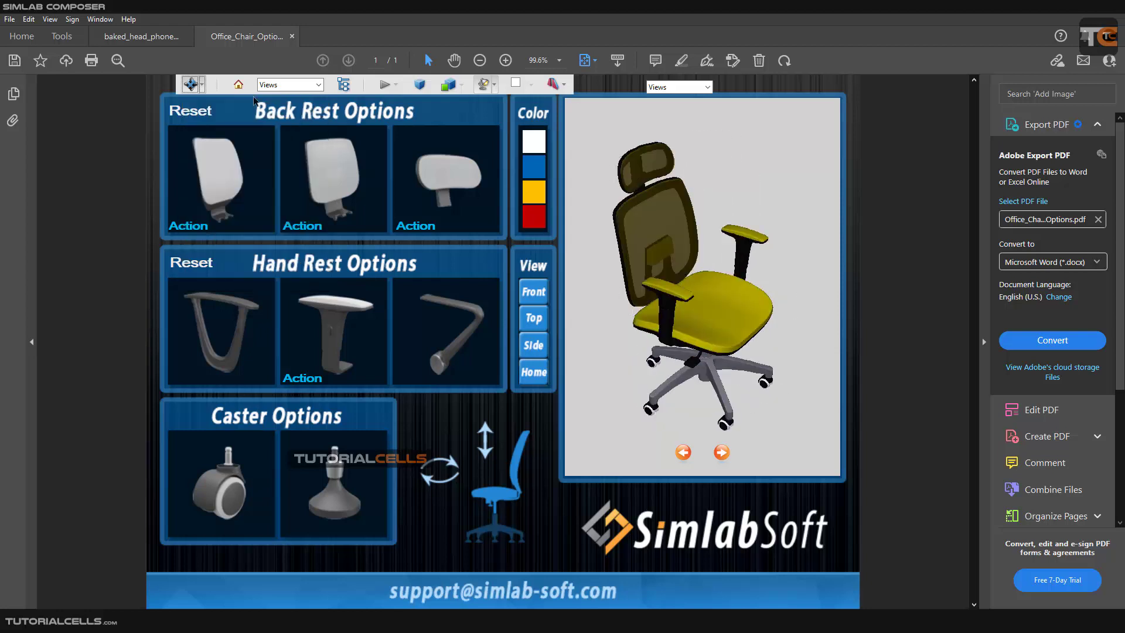
click(202, 86)
click(220, 123)
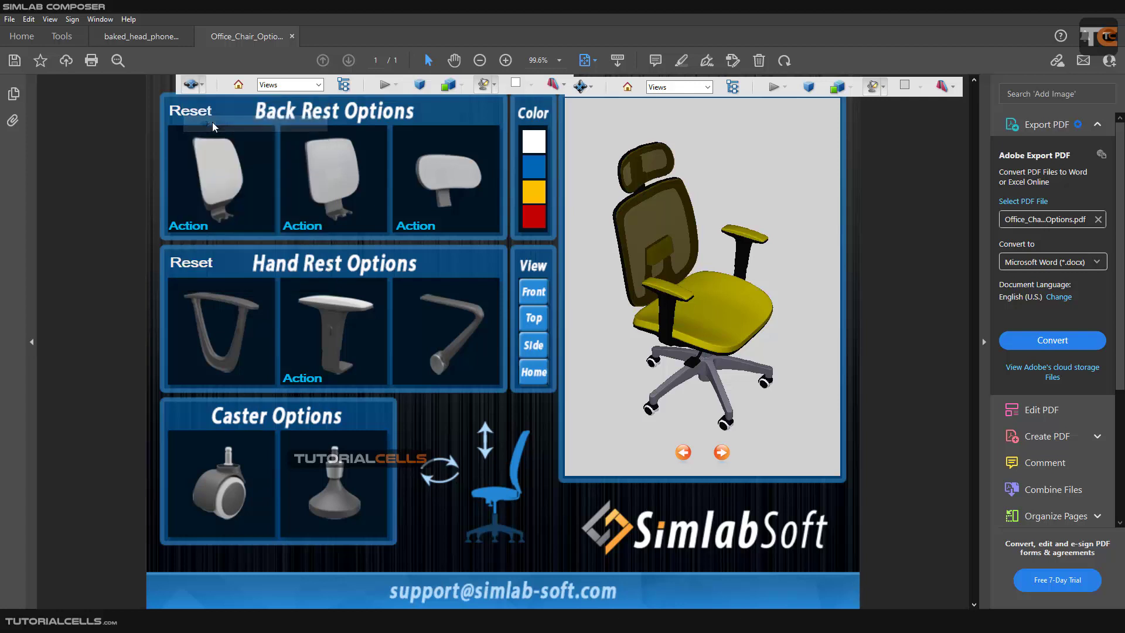
drag(730, 308, 697, 298)
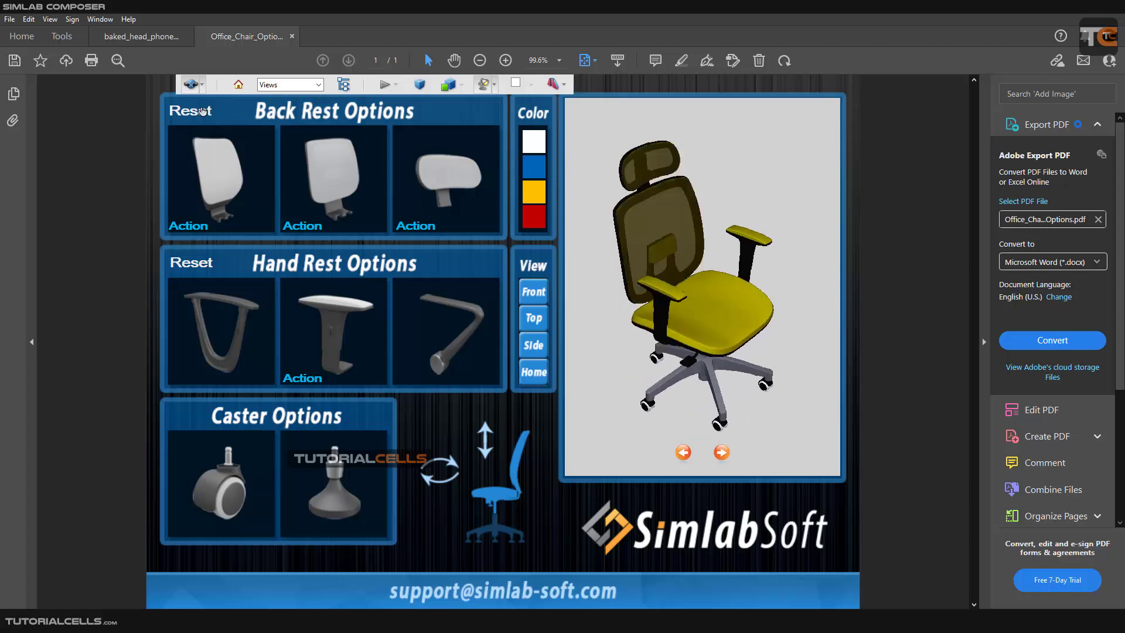
Review the 3D view's Camera Properties beside the chair model and close them.
click(203, 86)
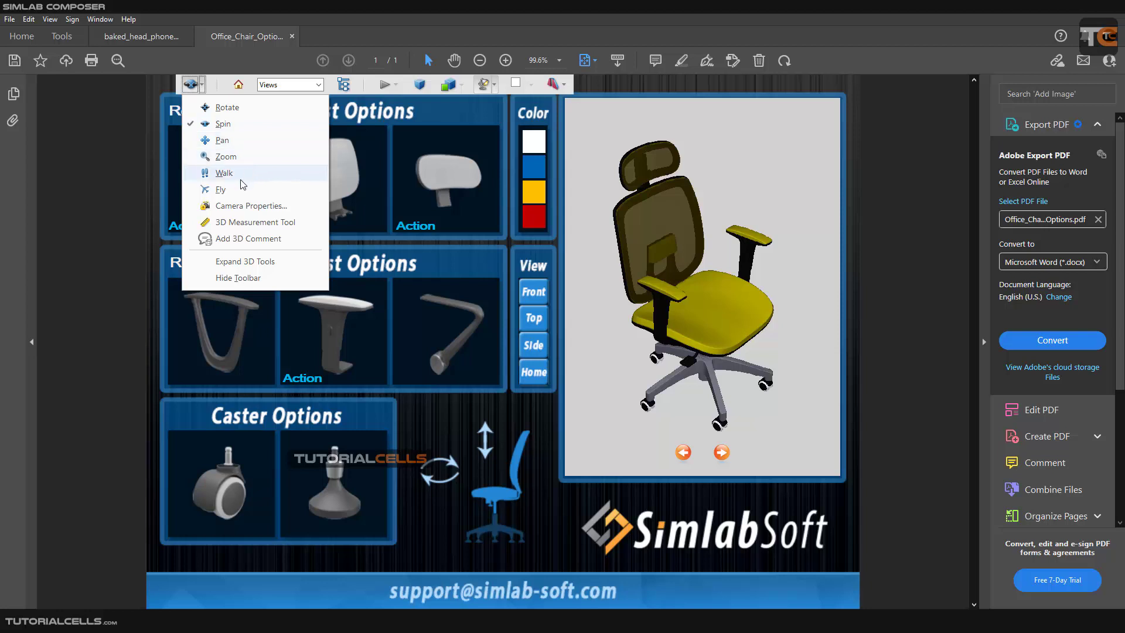
click(241, 209)
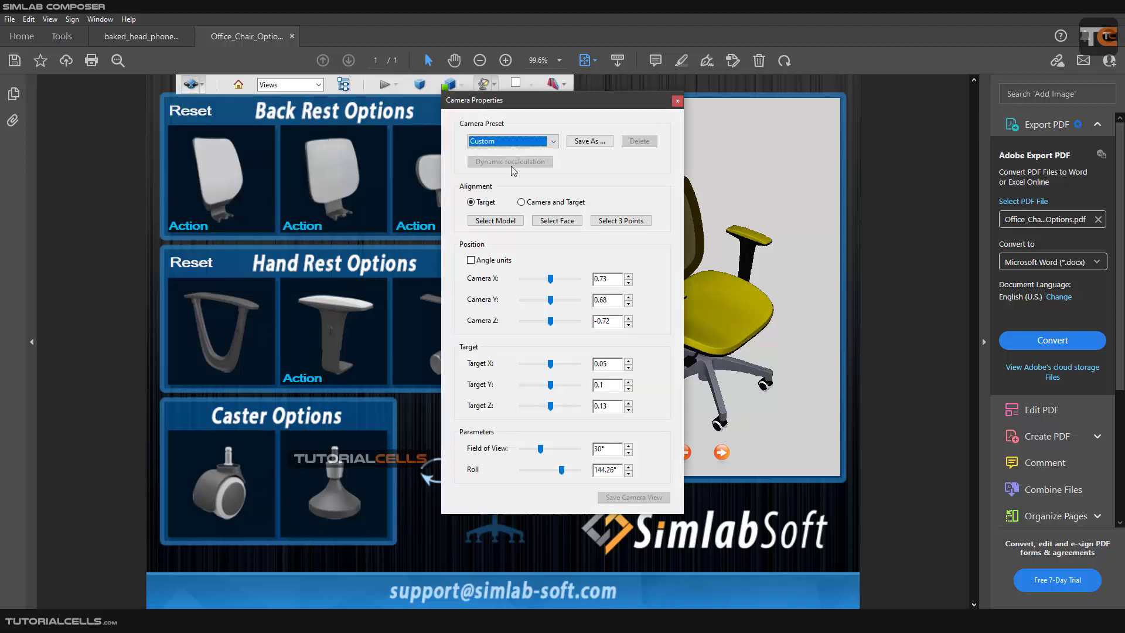
drag(546, 115, 379, 117)
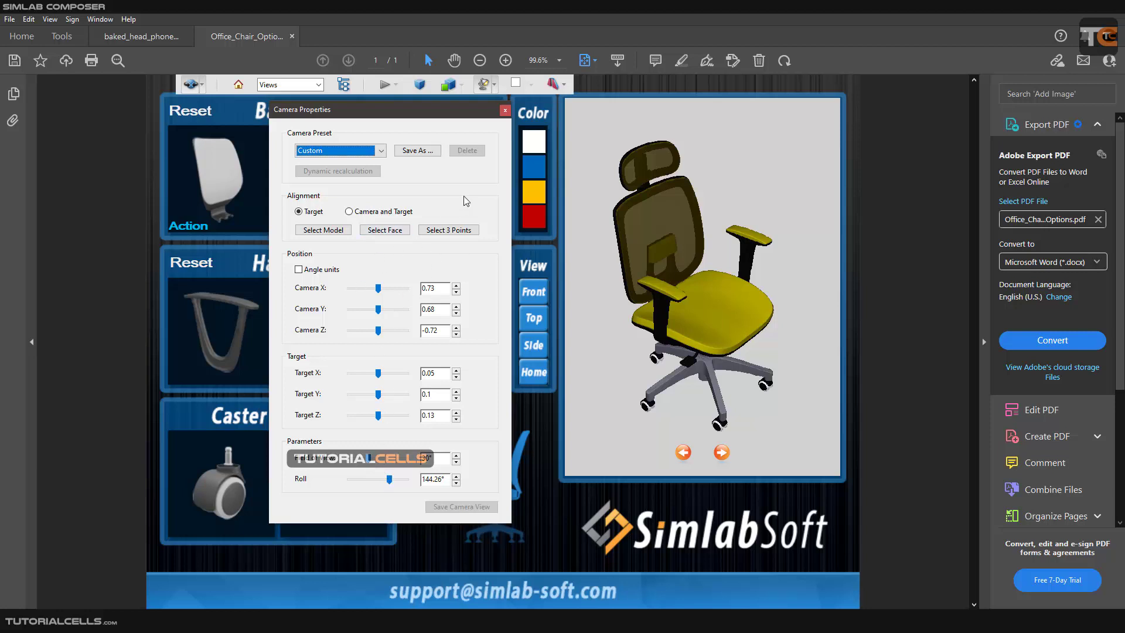
click(504, 110)
Apply the default view and select the Default Camera 1 view for the 3D content.
click(202, 85)
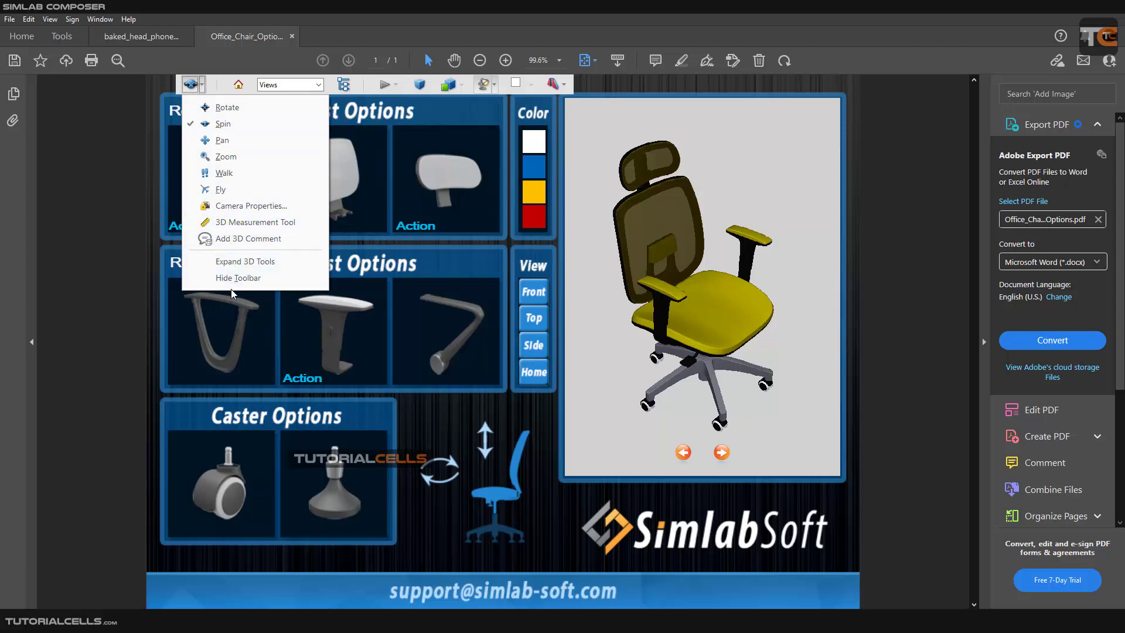
click(238, 88)
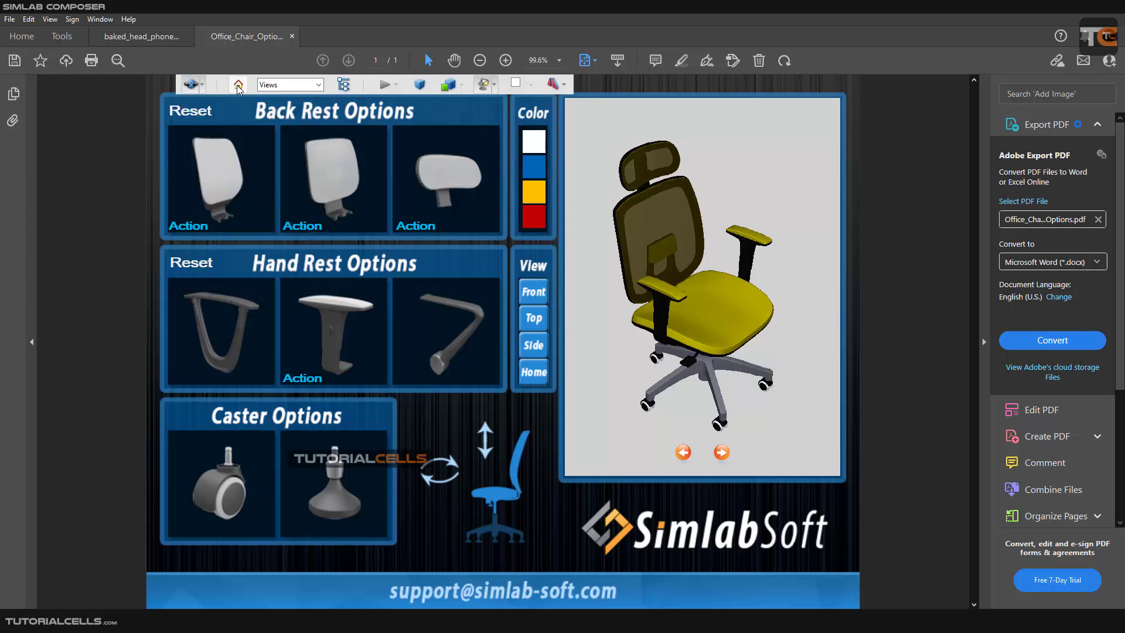
click(318, 85)
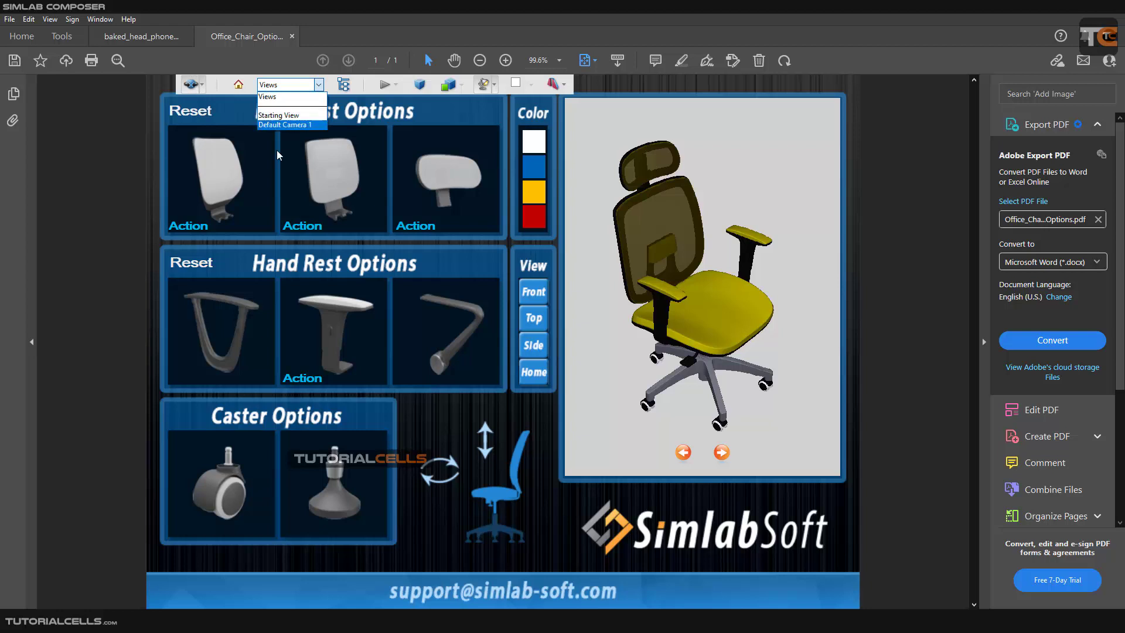
click(279, 125)
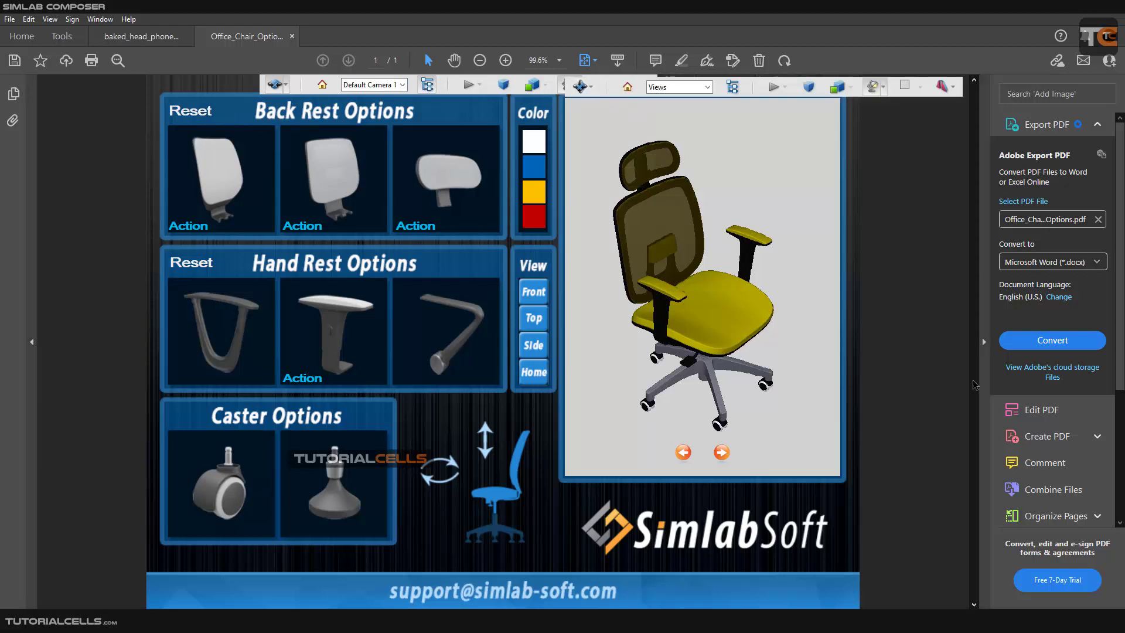
Collapse the tools pane to widen the page and show the chair's model tree.
click(984, 351)
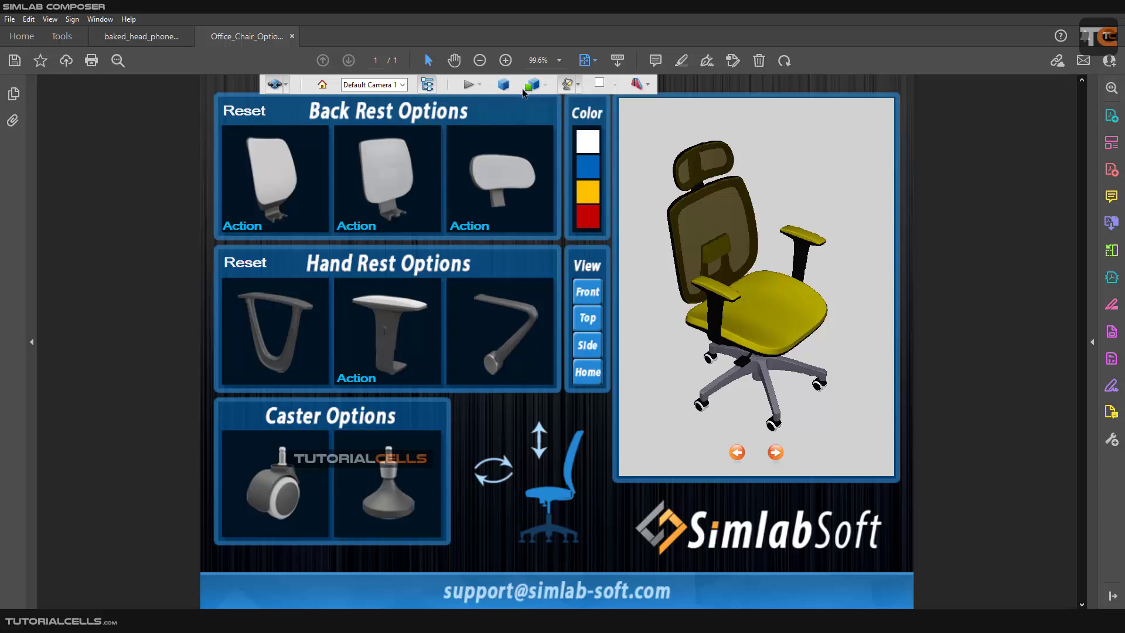
click(543, 86)
click(551, 278)
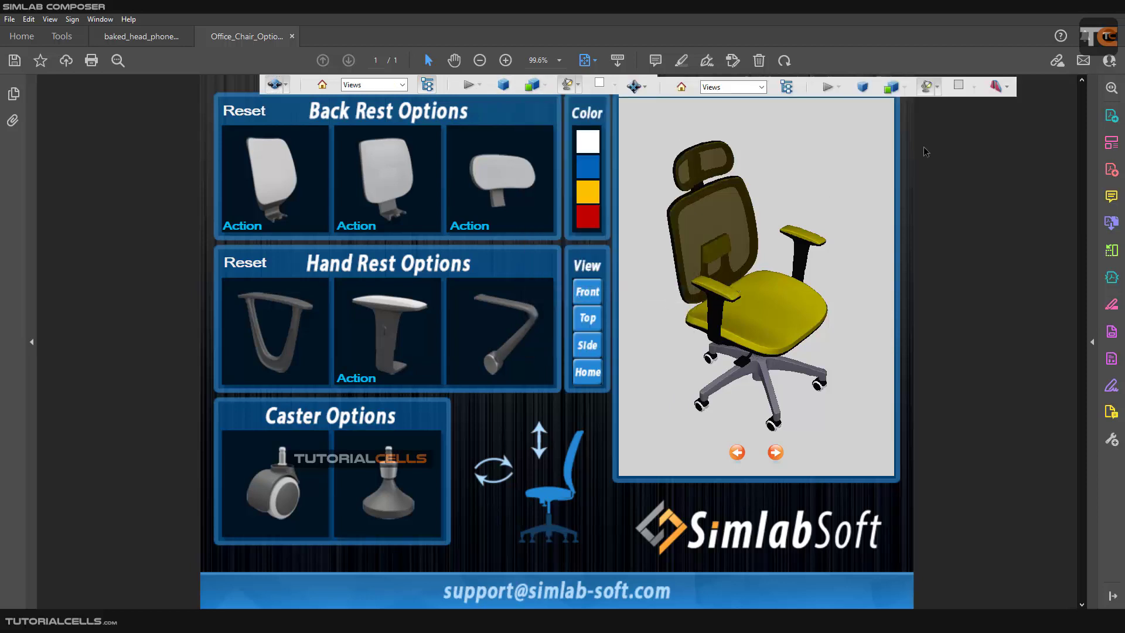
click(788, 88)
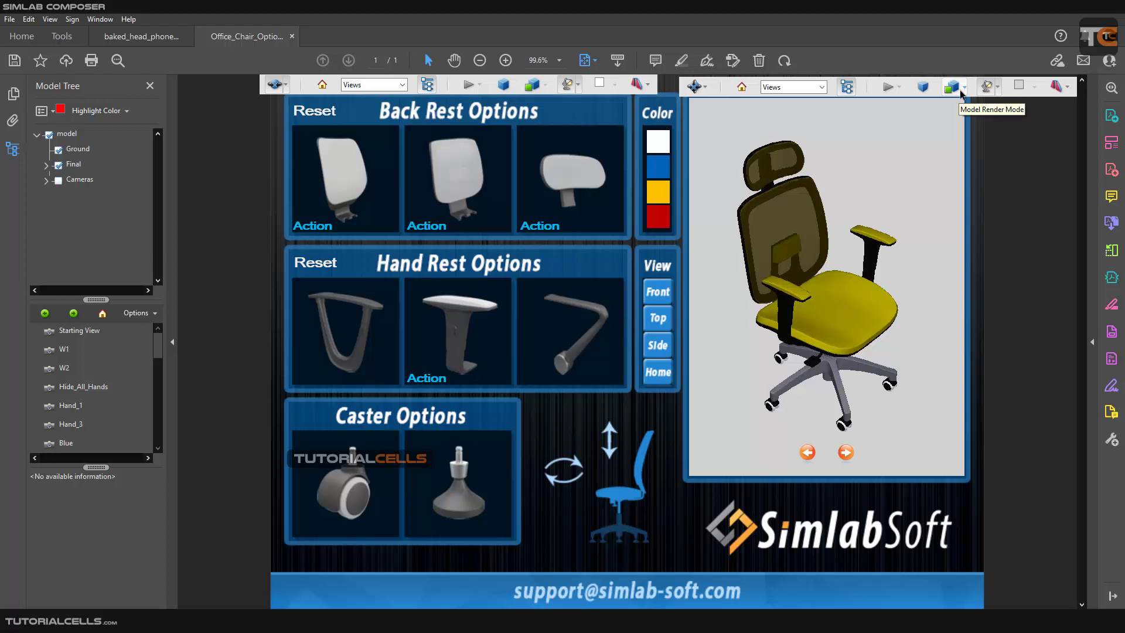
Preview the chair in Transparent Bounding Box render mode and return it to Solid.
click(961, 88)
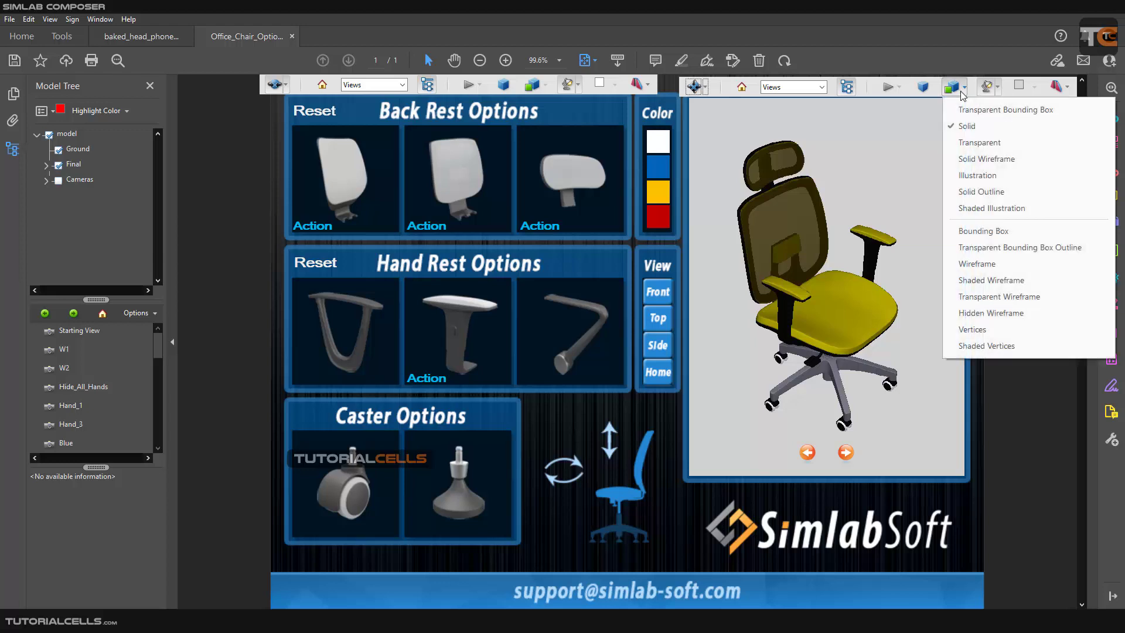
click(971, 113)
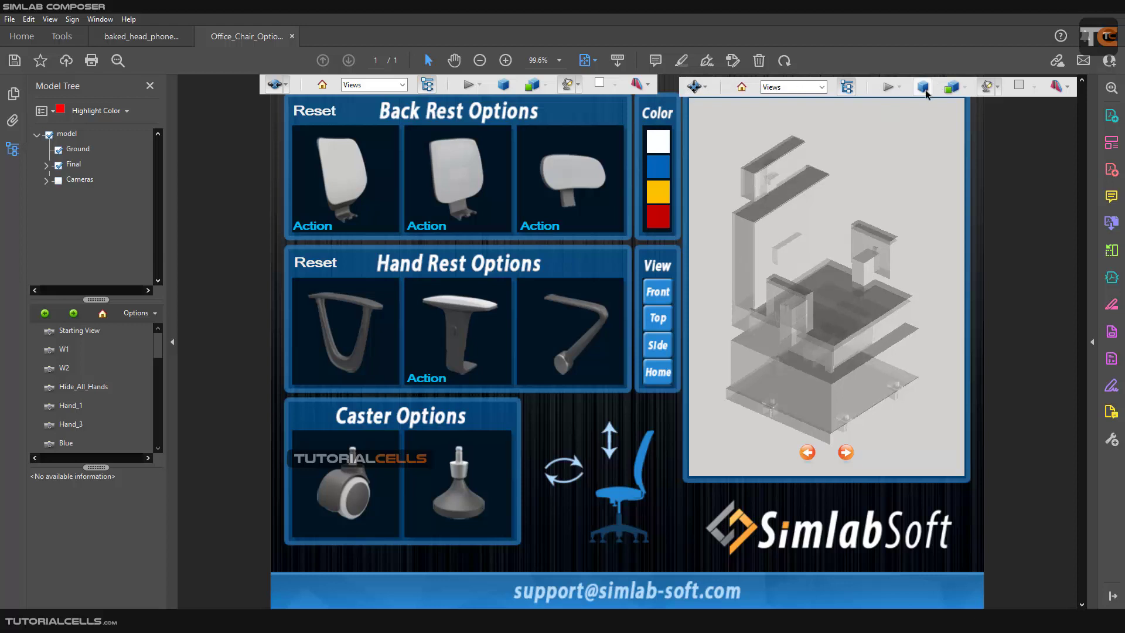
click(963, 88)
click(956, 110)
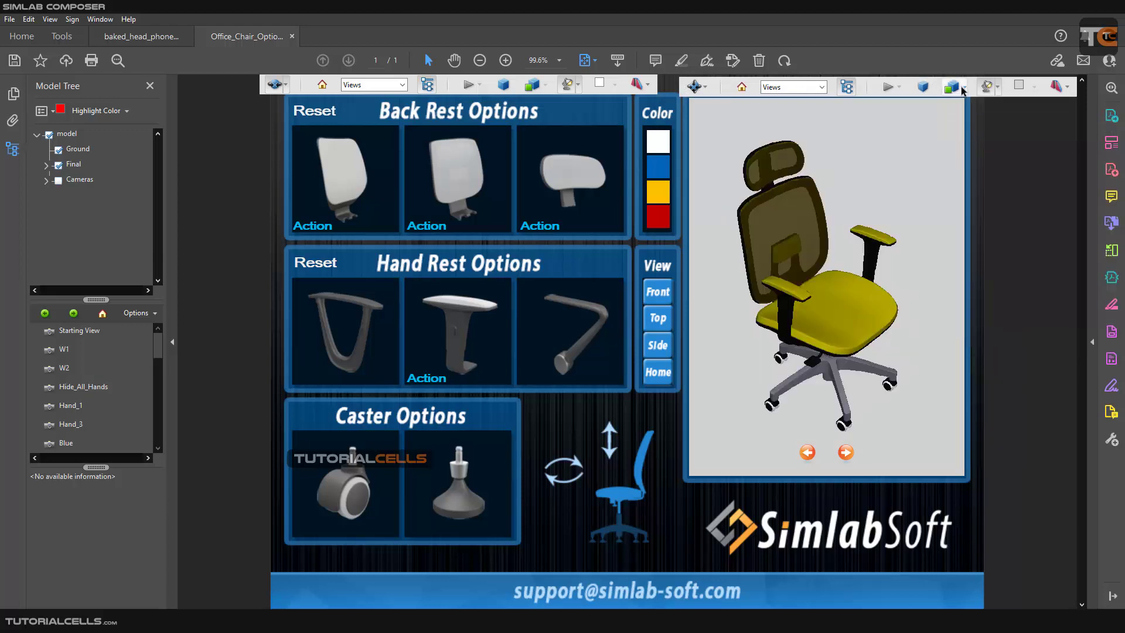
Preview the chair in Wireframe and Vertices render modes and return it to Solid.
click(964, 88)
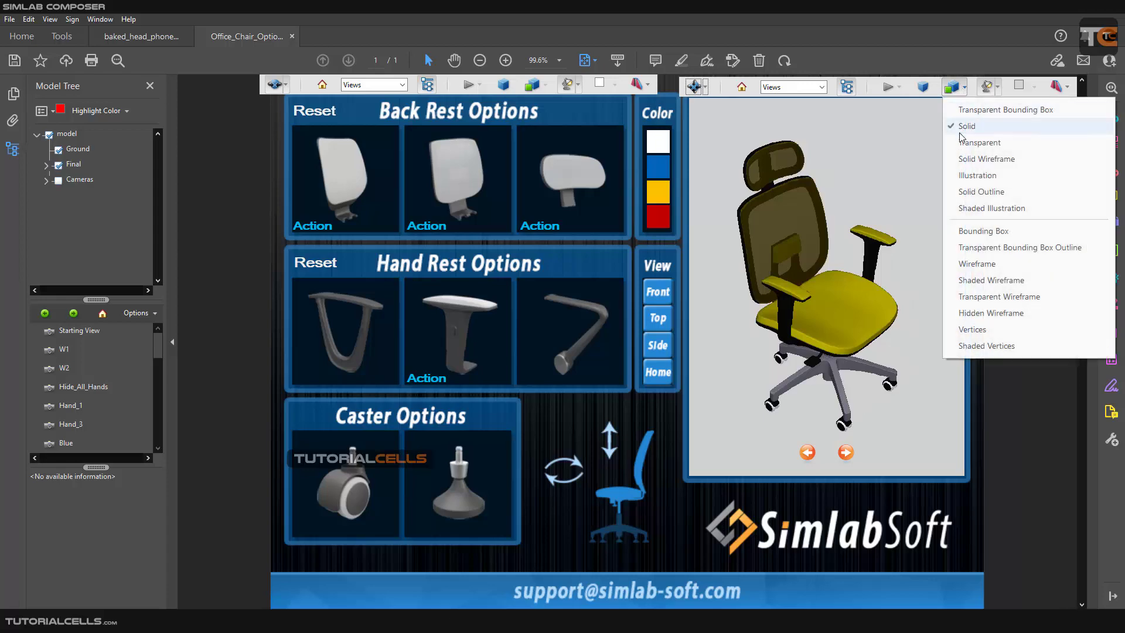
click(977, 264)
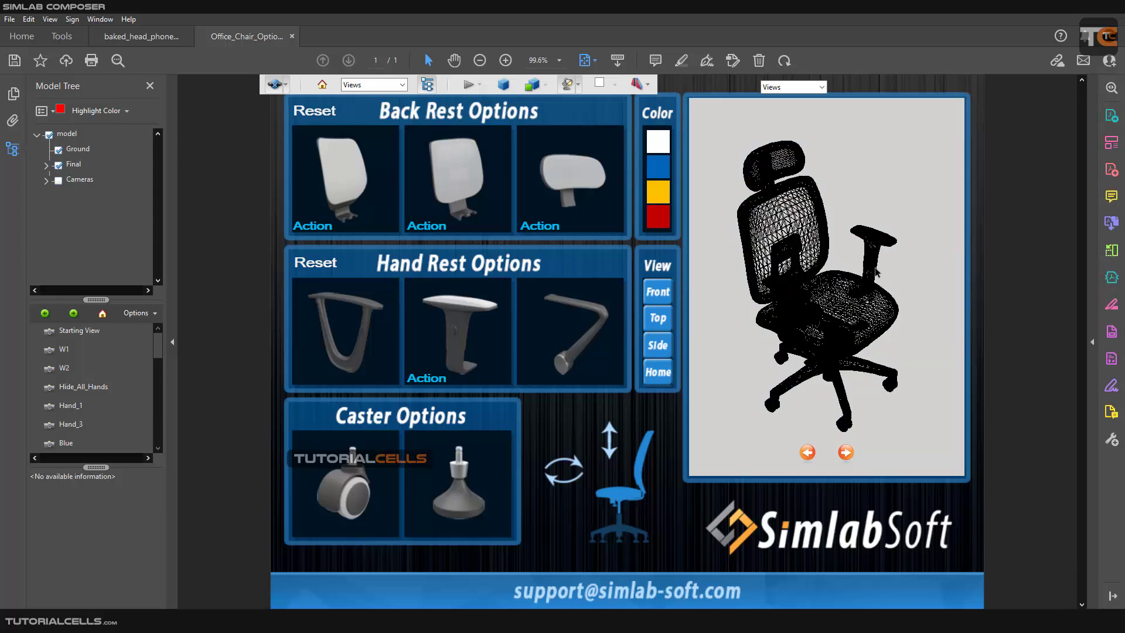
drag(874, 269, 881, 170)
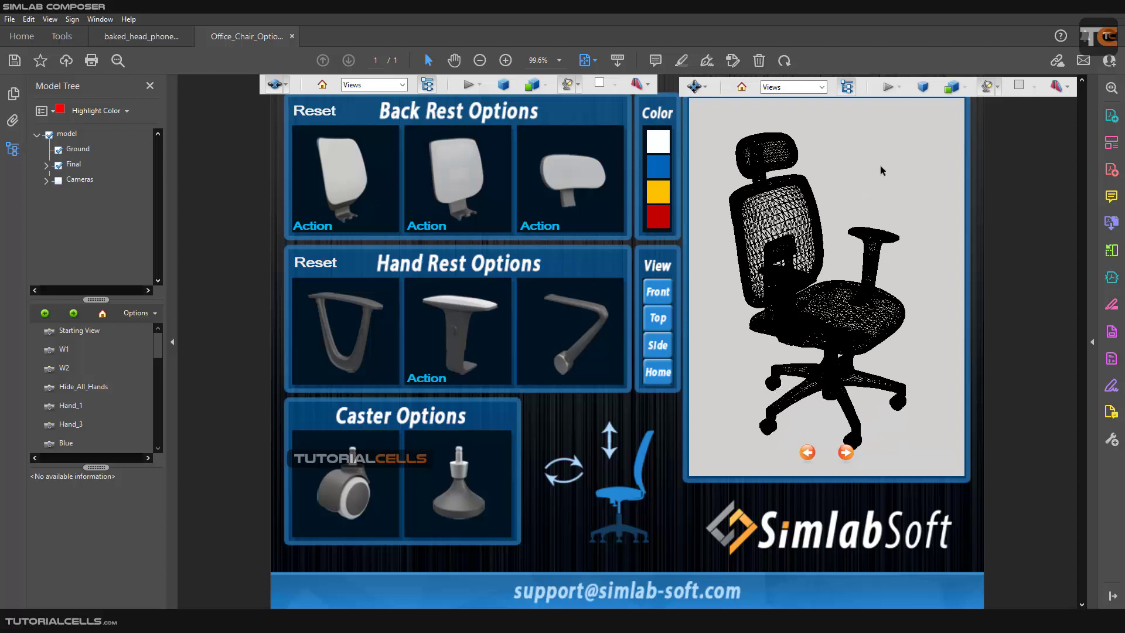
click(963, 88)
click(972, 329)
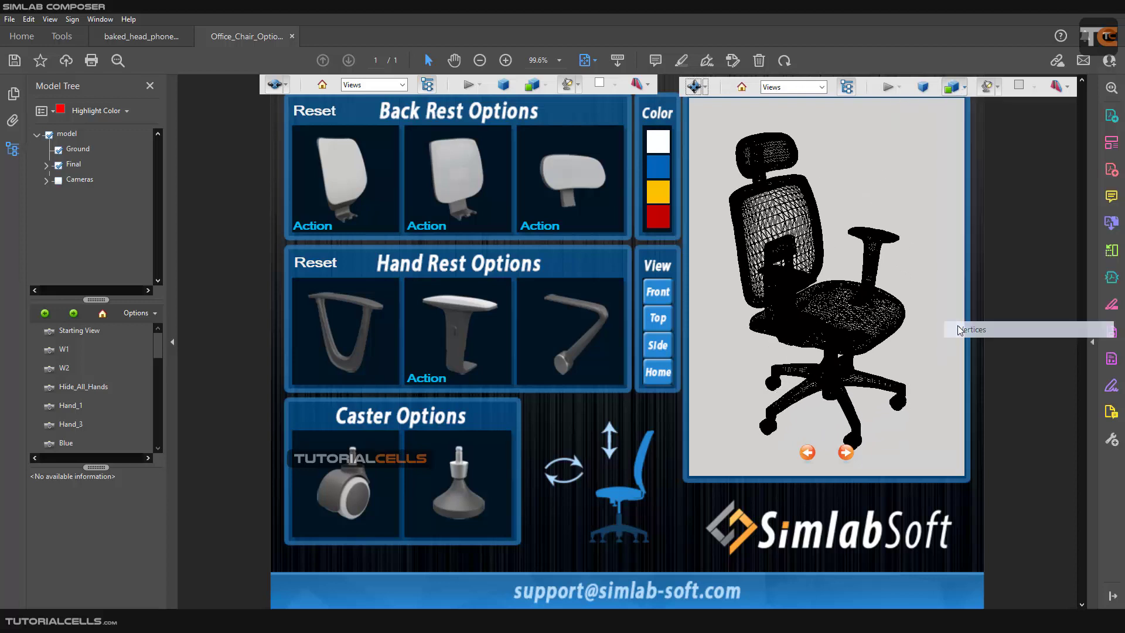
click(963, 87)
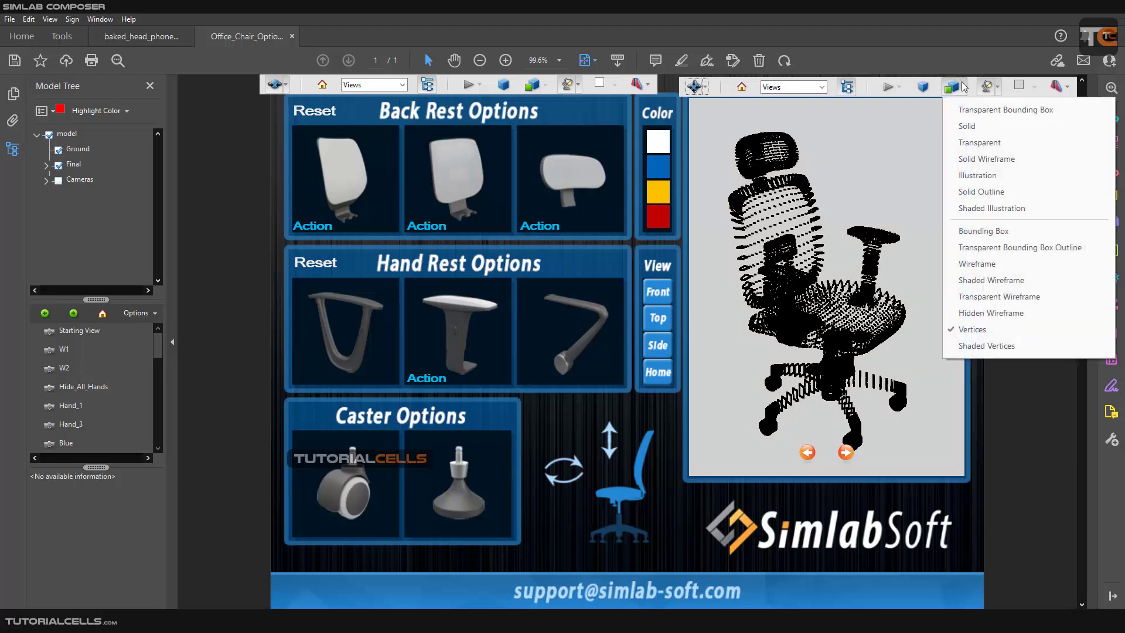
click(966, 126)
Preview the chair with No Lights and other lighting, and return it to CAD Optimized Lights.
click(995, 89)
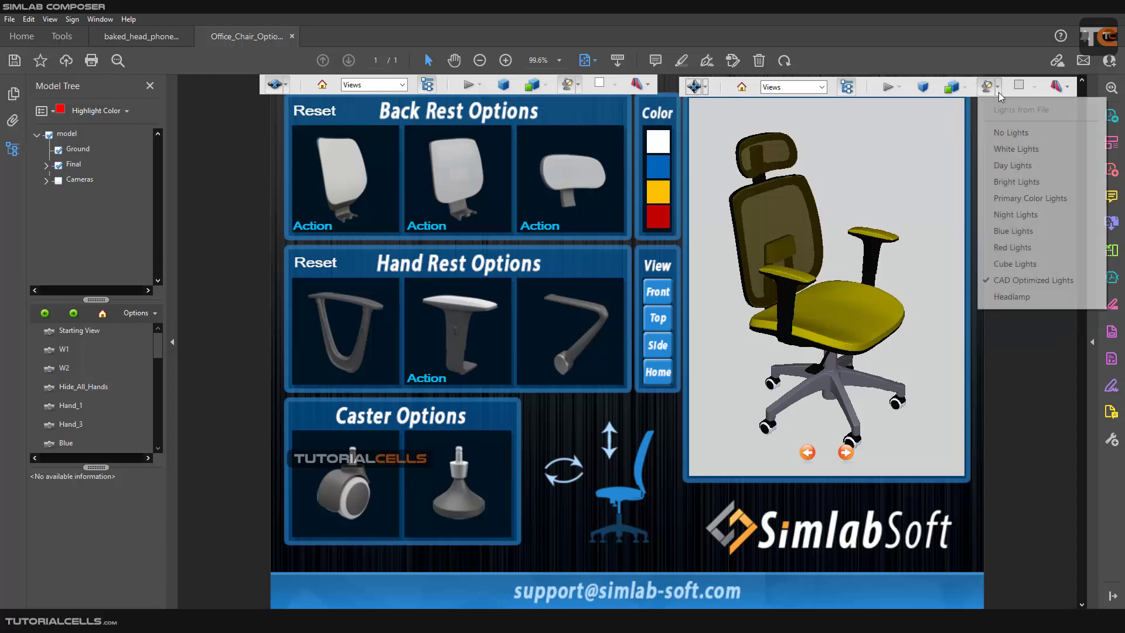
click(1007, 134)
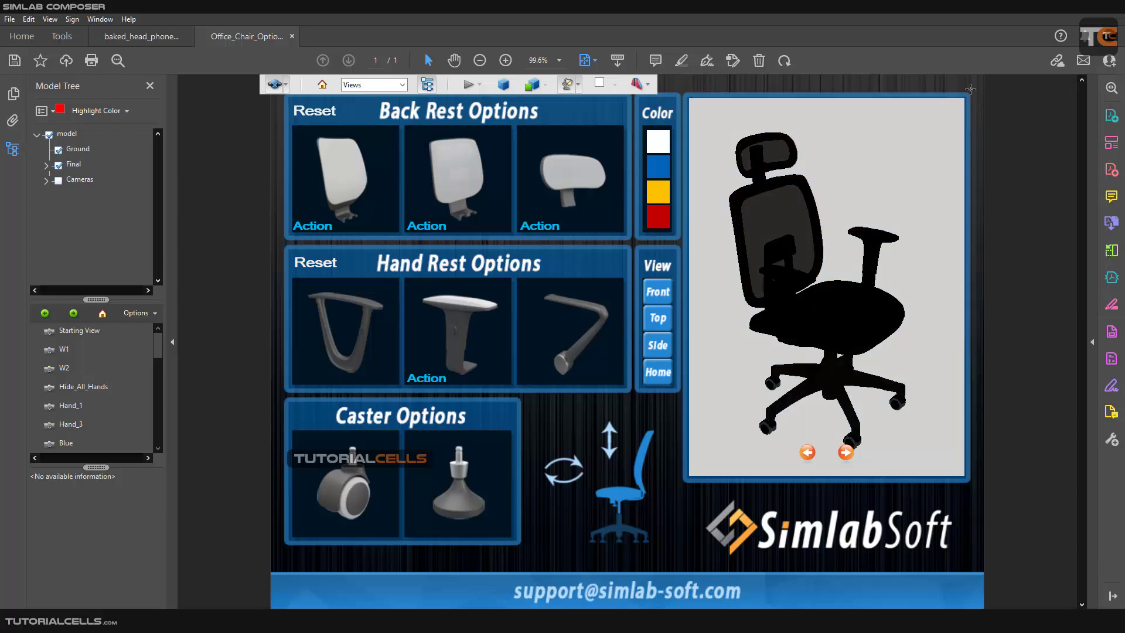
mouse_move(886, 151)
click(991, 91)
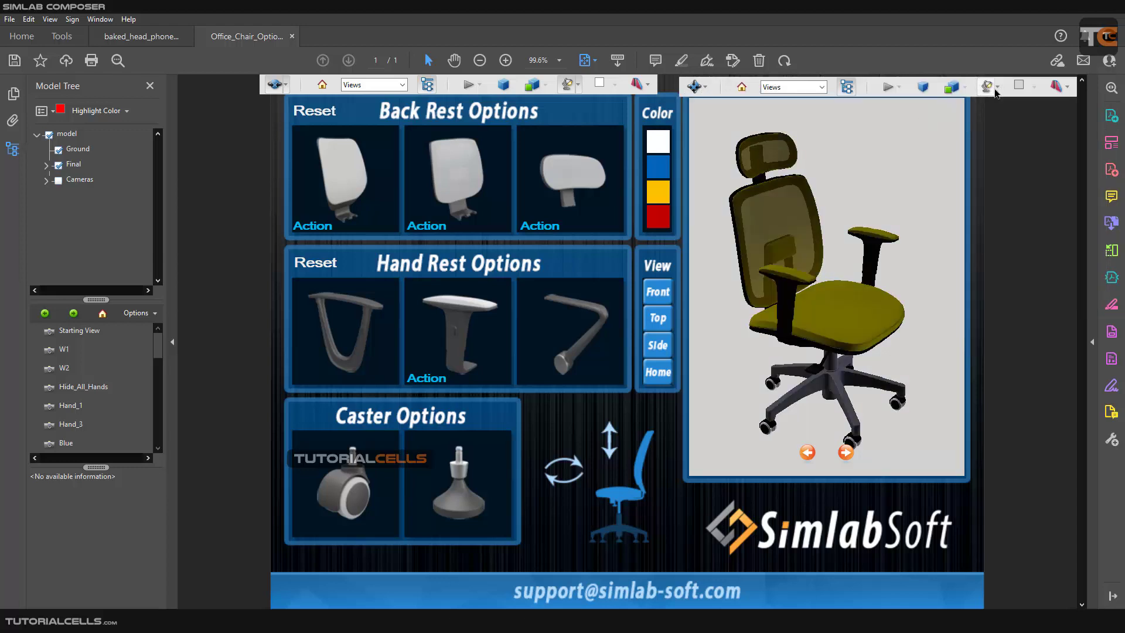
click(994, 91)
click(994, 91)
click(997, 88)
click(1003, 282)
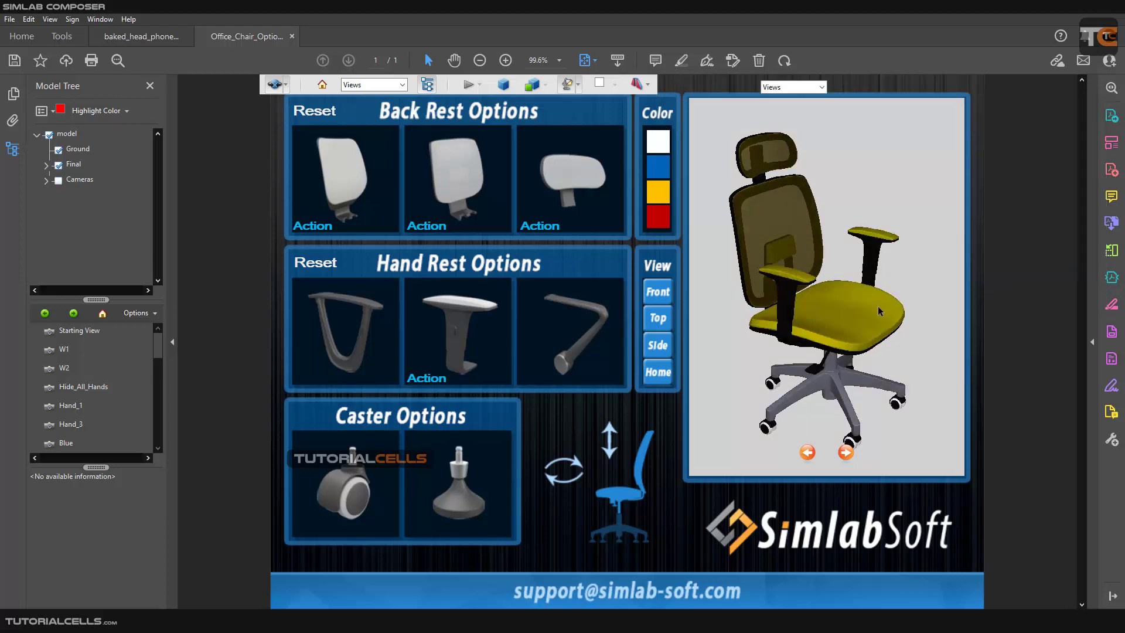
Cycle forward and backward through the chair's saved camera views, ending on Front_View.
mouse_move(846, 309)
mouse_down()
mouse_move(811, 310)
mouse_move(846, 310)
mouse_up()
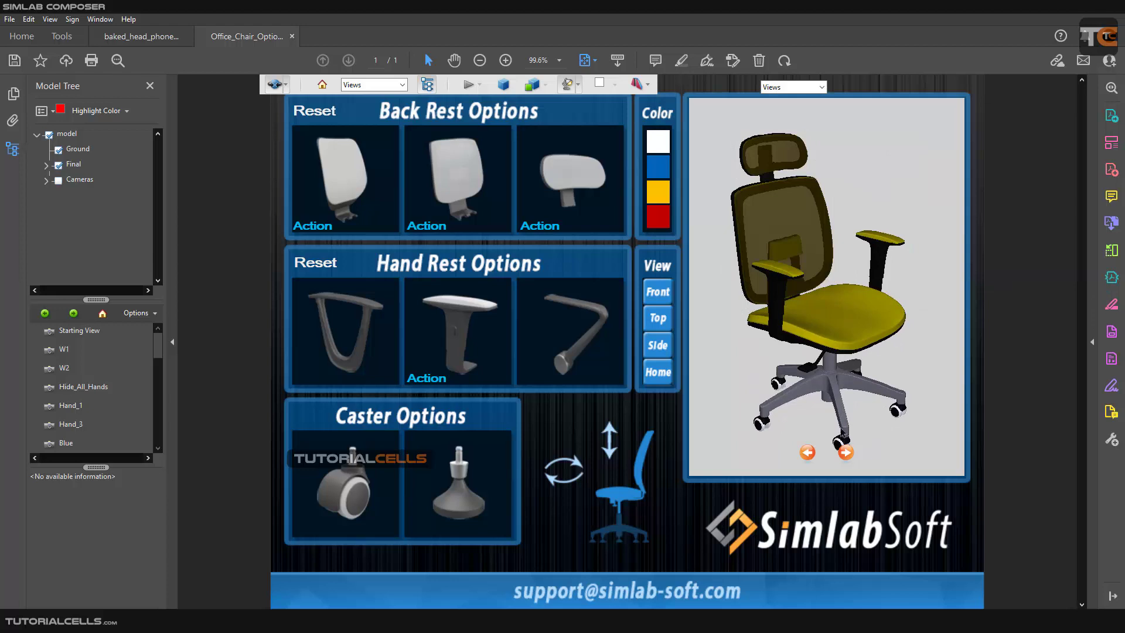
click(845, 454)
click(846, 454)
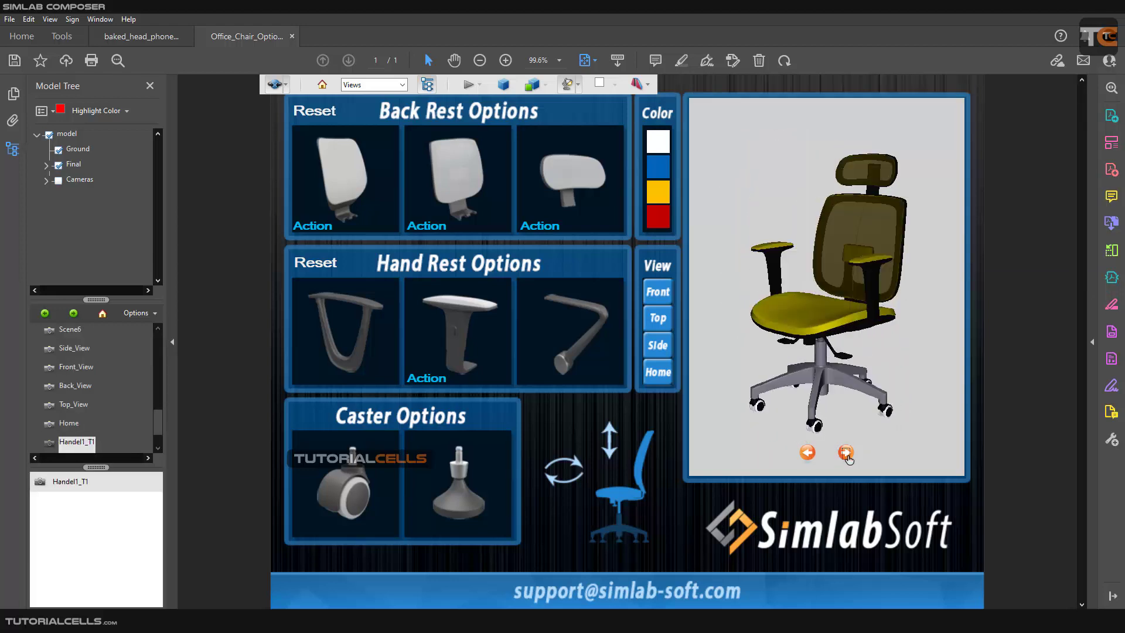
click(807, 453)
click(807, 452)
click(808, 453)
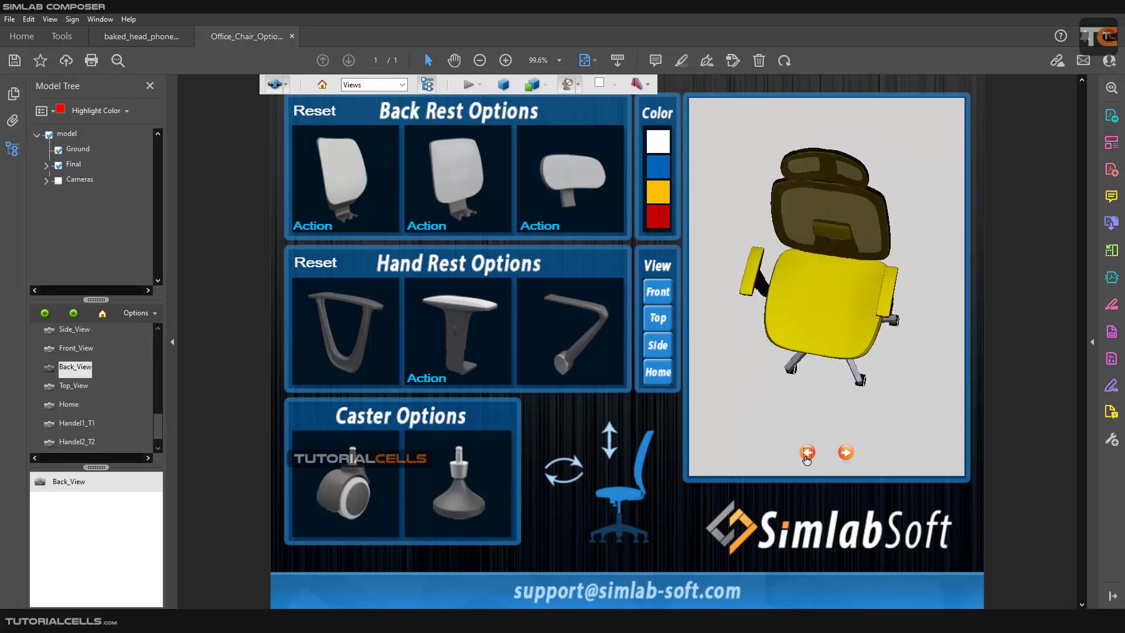
click(807, 452)
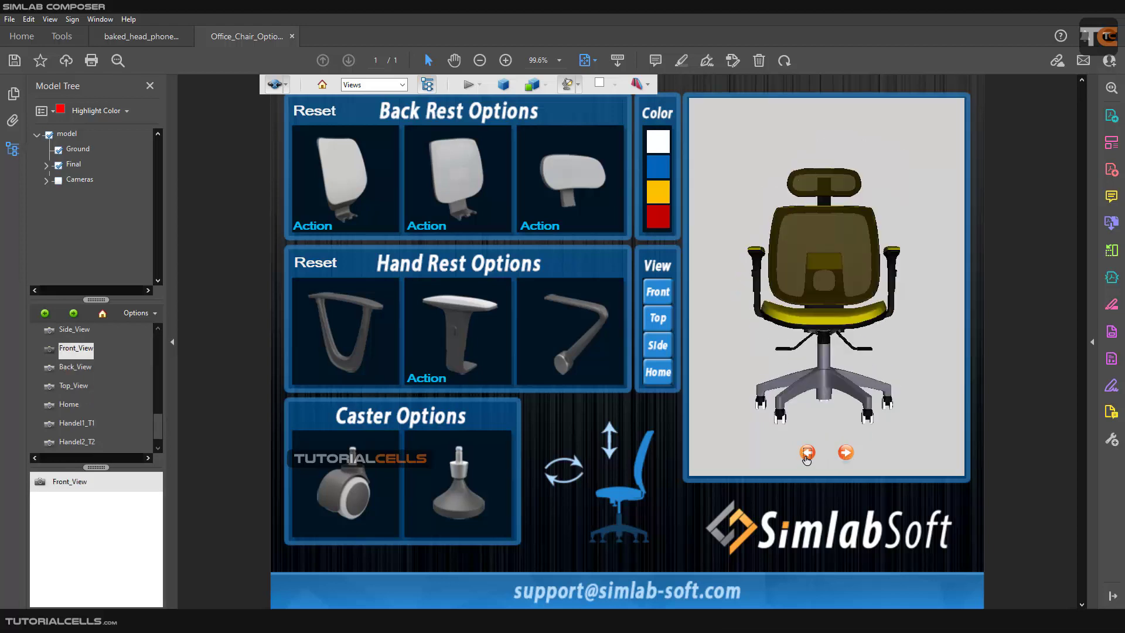
click(725, 375)
Expand the Final and Cameras nodes in the model tree and look through the chair's camera list.
click(47, 165)
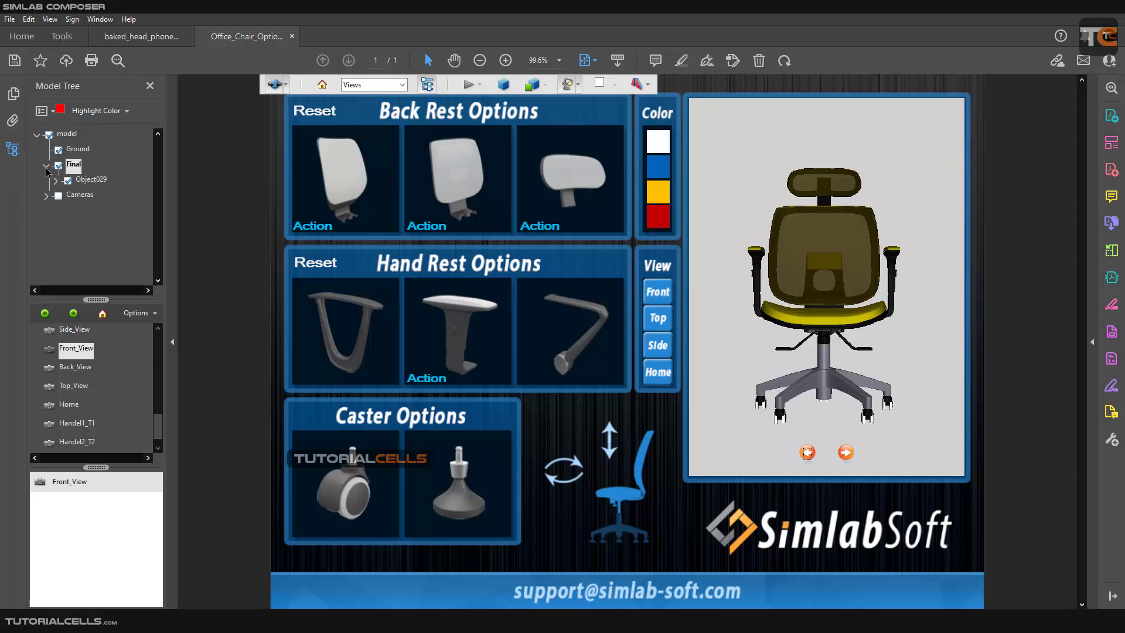
click(46, 195)
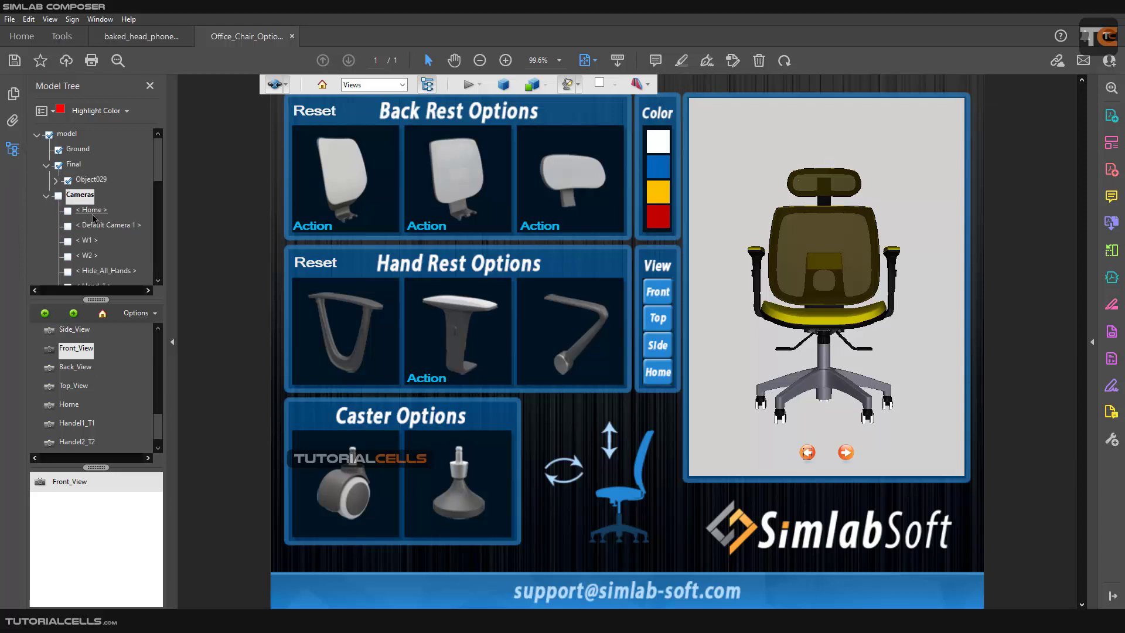
scroll(93, 218, down, 3)
scroll(93, 218, down, 2)
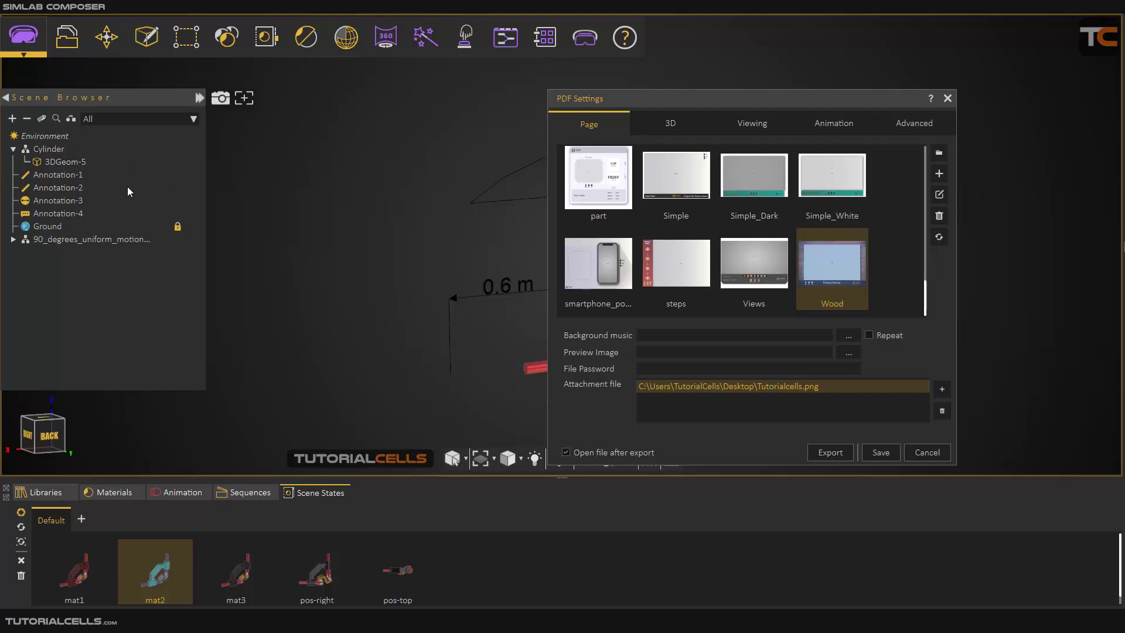
Close the Office_Chair_Options.pdf and baked_head_phone.pdf samples and return to the PDF Settings in SimLab Composer.
drag(662, 101, 611, 105)
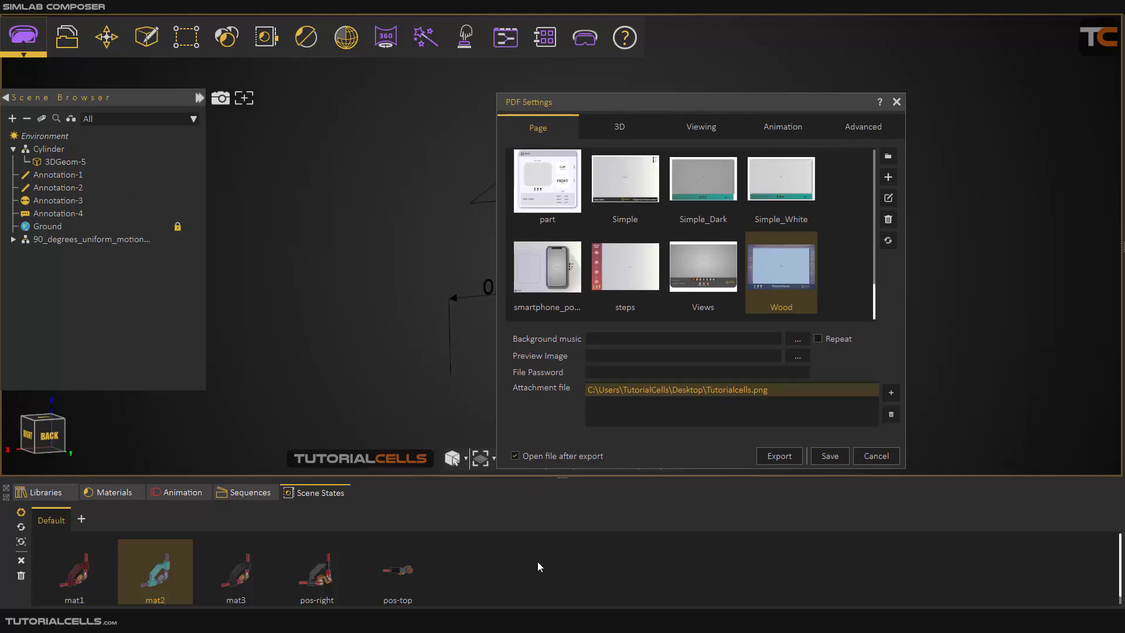
mouse_move(625, 549)
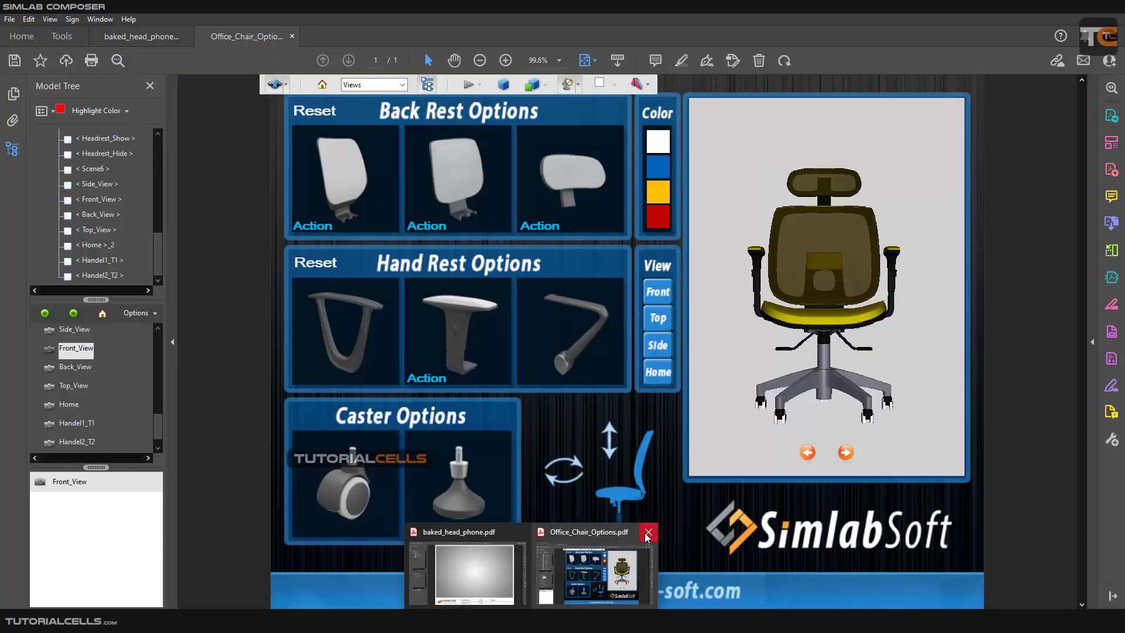
click(647, 531)
click(587, 532)
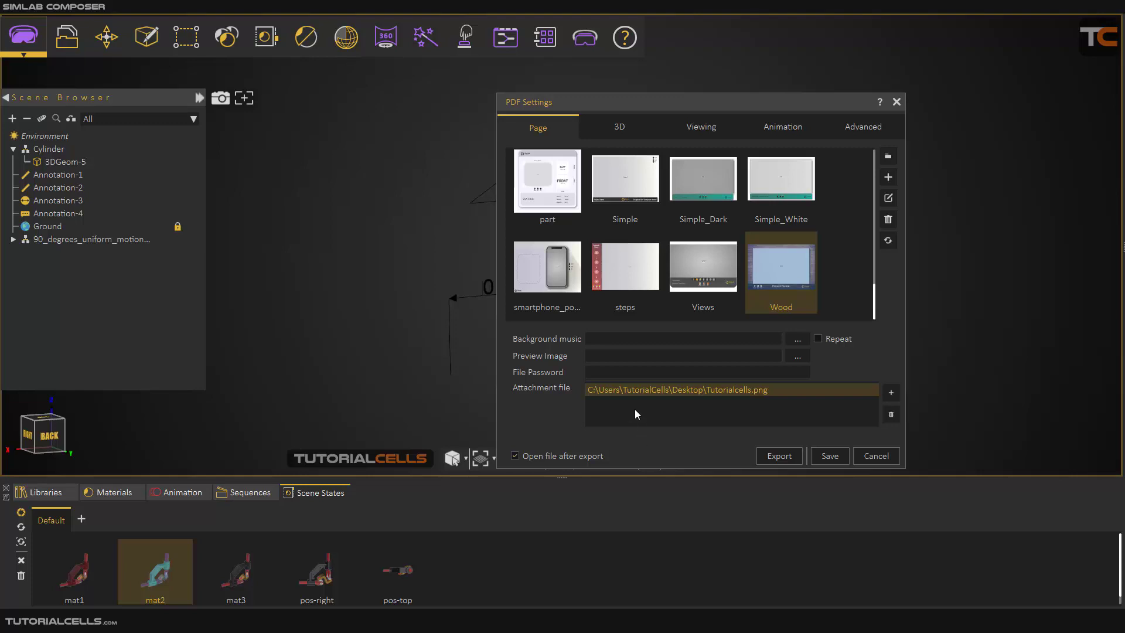
drag(688, 99, 659, 101)
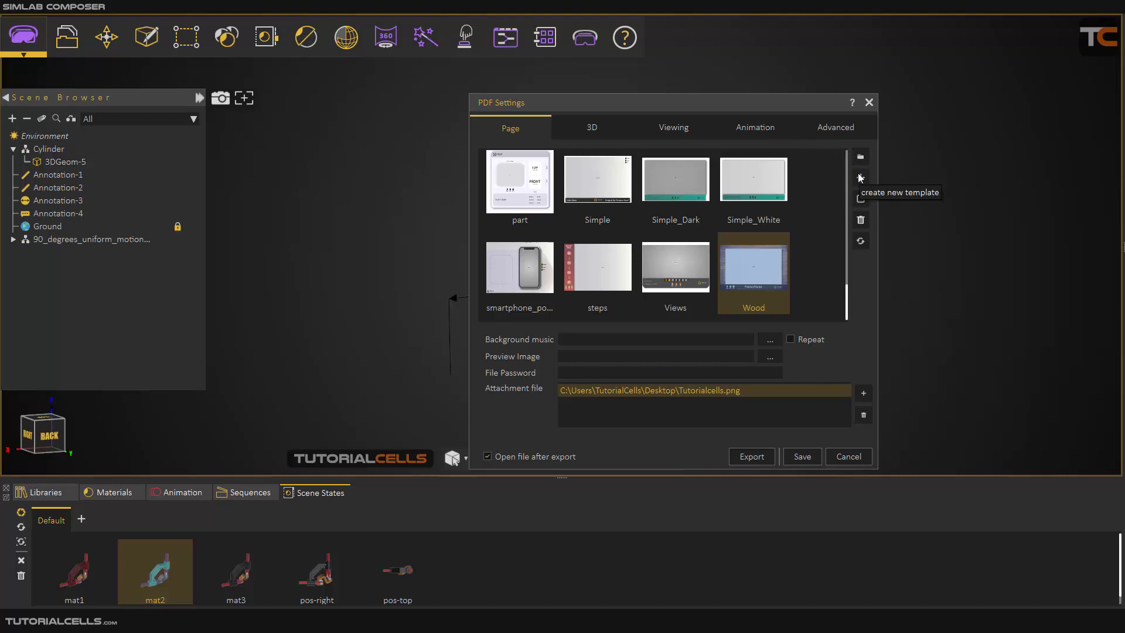
Enable Model Tree in the 3D settings for the PDF and move the dialog clear of the model.
click(578, 126)
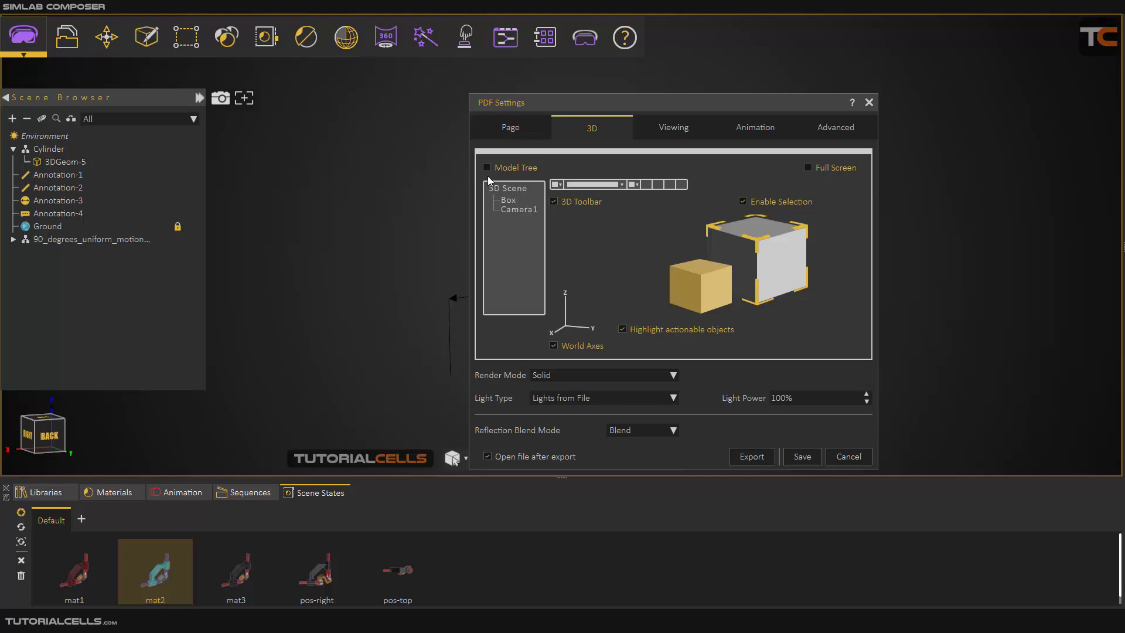
drag(532, 110, 544, 108)
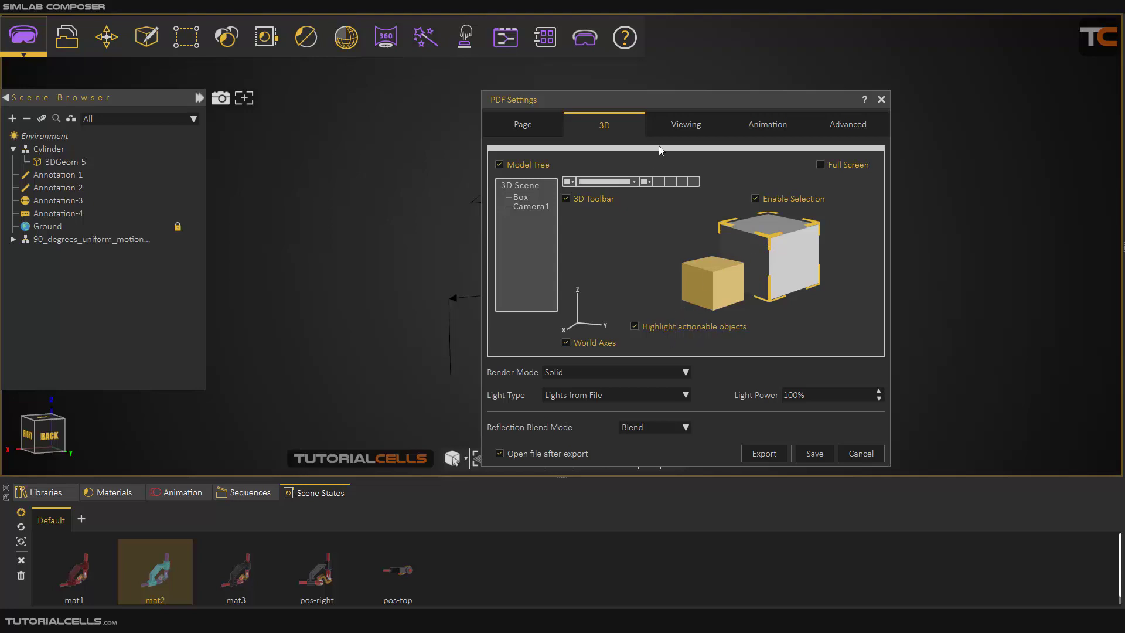
drag(705, 101, 339, 121)
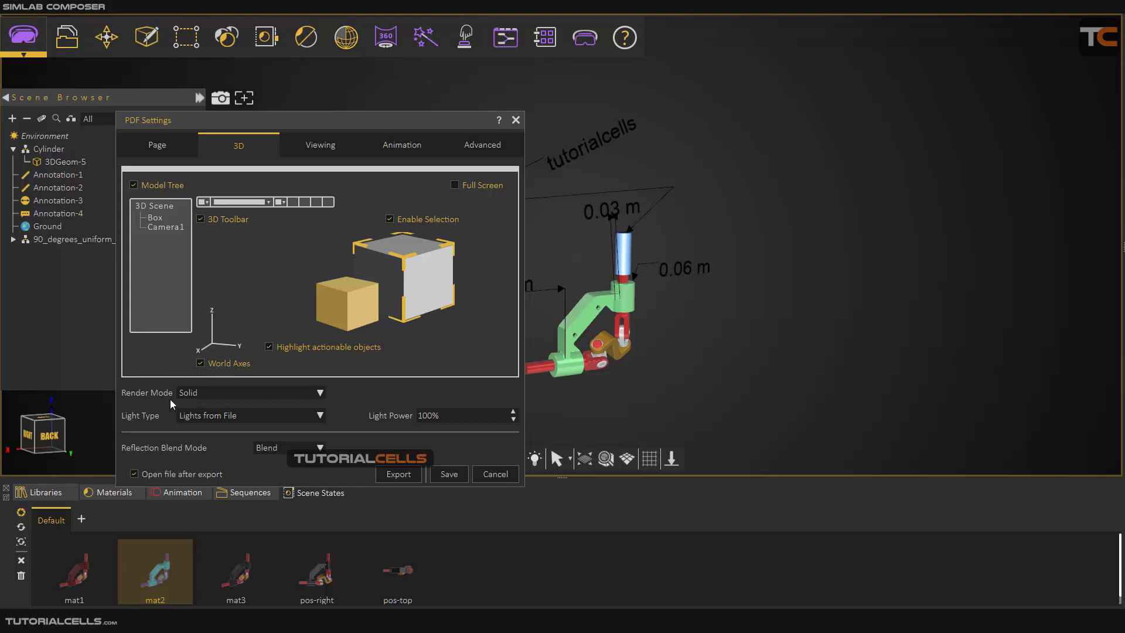
drag(323, 123, 859, 98)
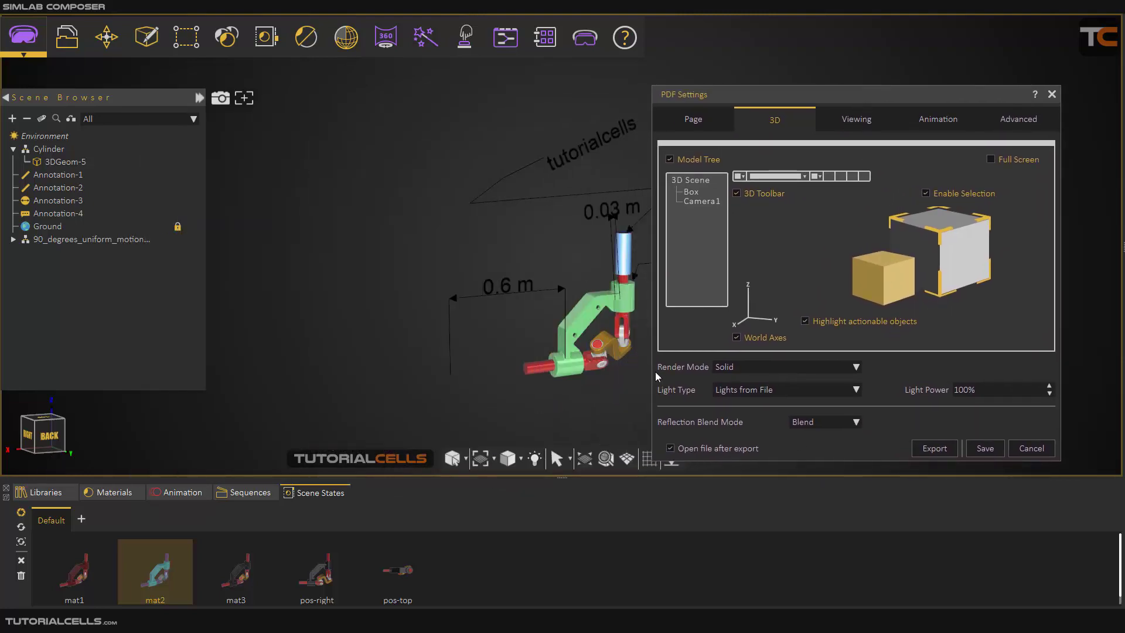
Review the available Render Mode, Light Type and Reflection Blend Mode choices without changing them.
click(747, 368)
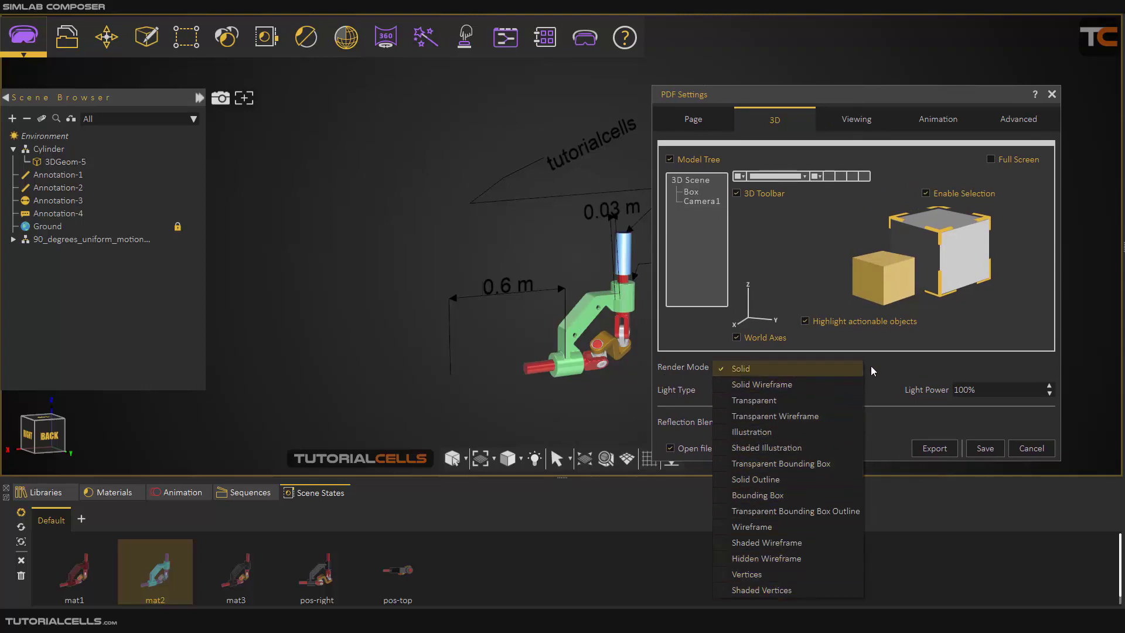
click(885, 361)
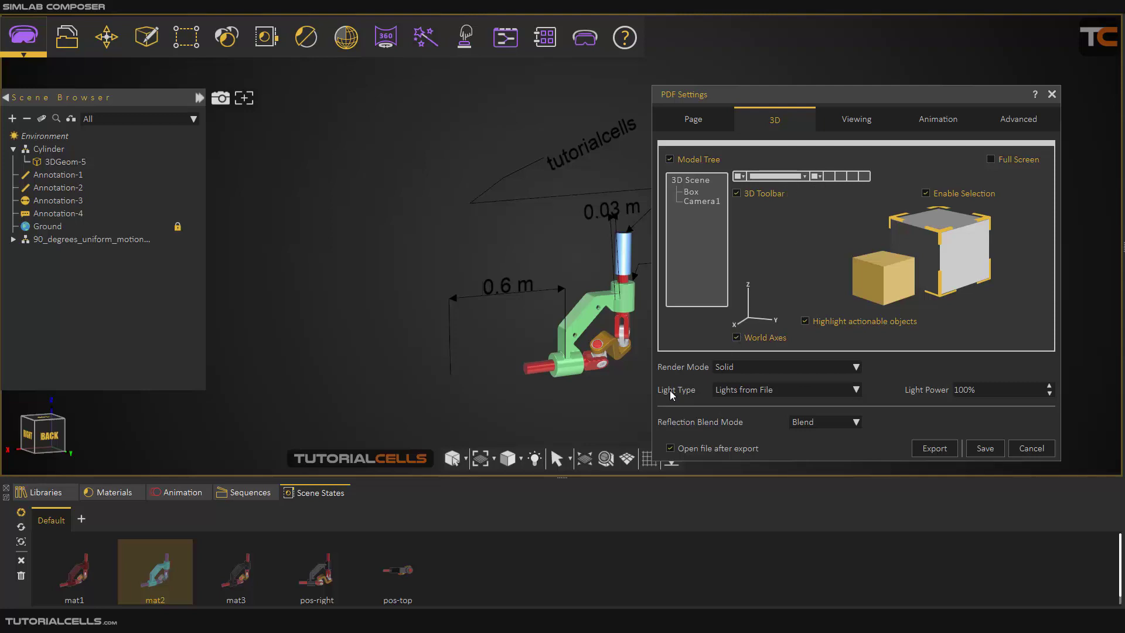
click(736, 393)
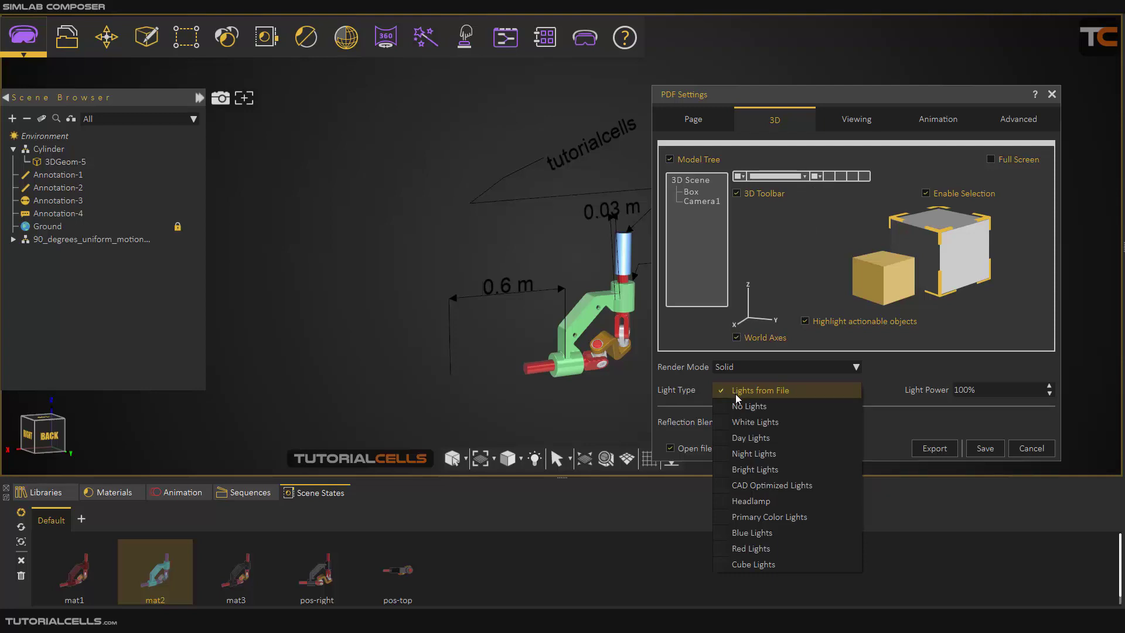
click(900, 365)
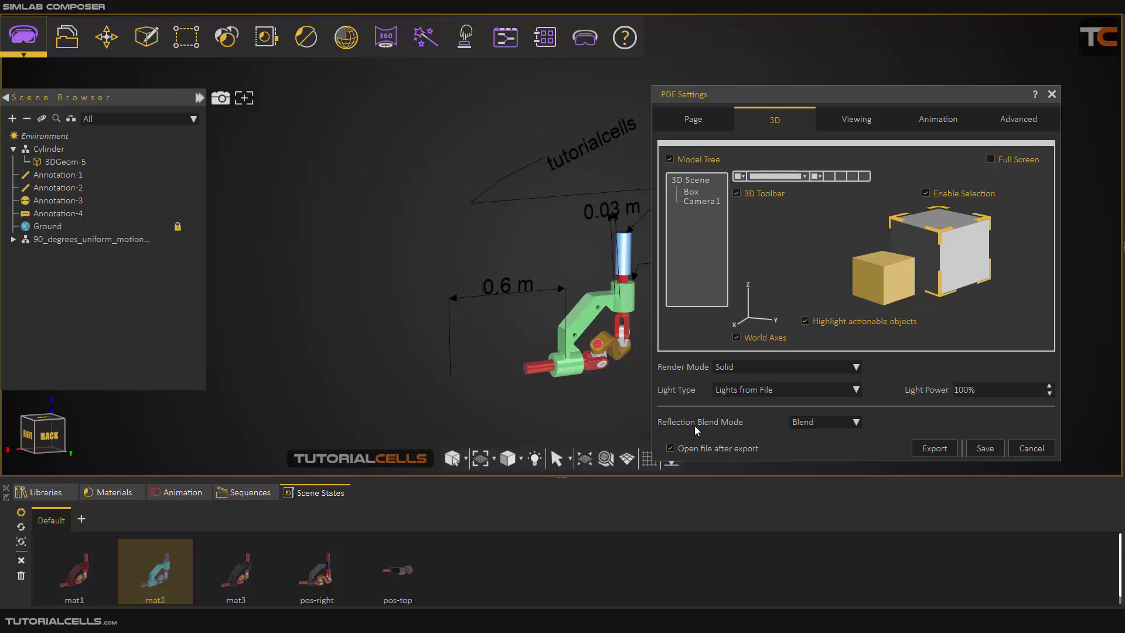
click(829, 428)
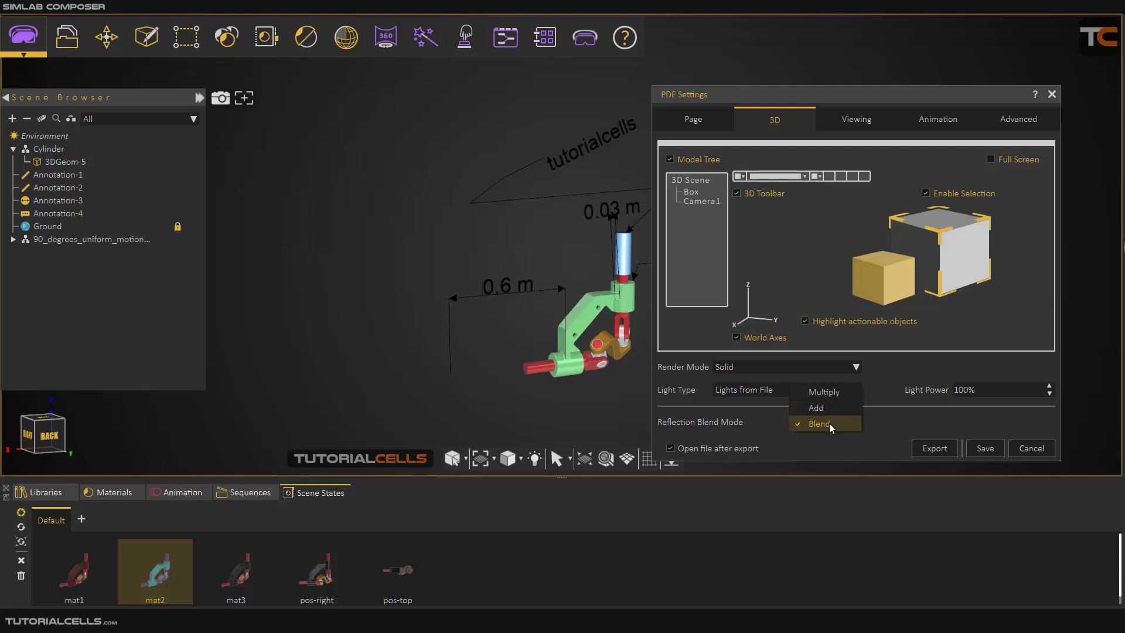
click(759, 440)
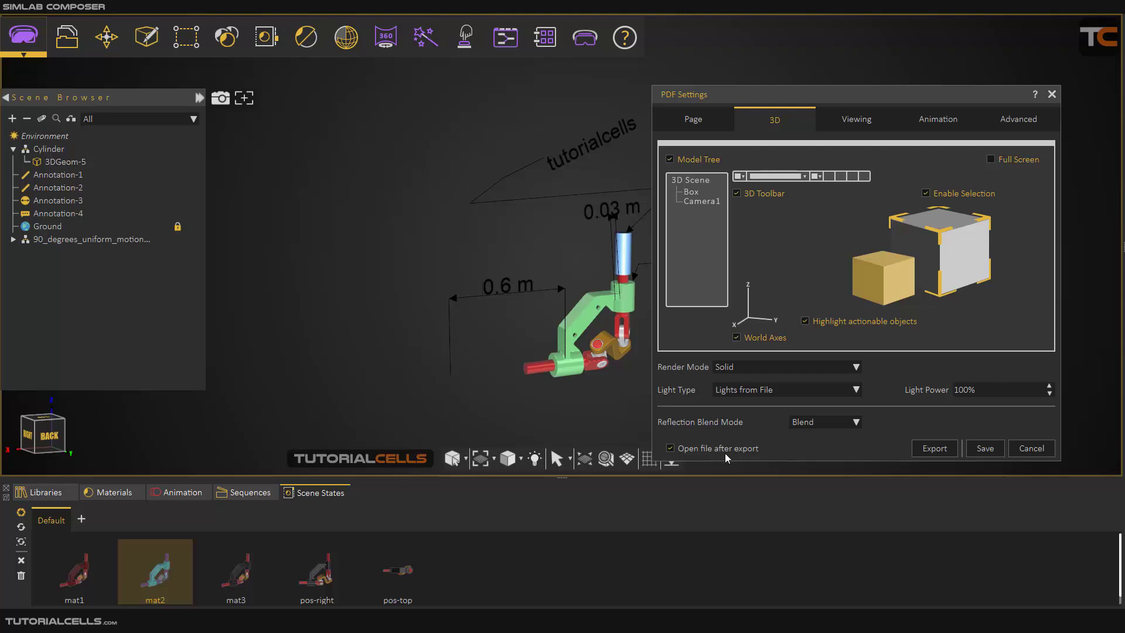
Configure the PDF viewing as Default (single part focus) with Spin navigation and the SimLab Buttons Bar turned off.
click(858, 119)
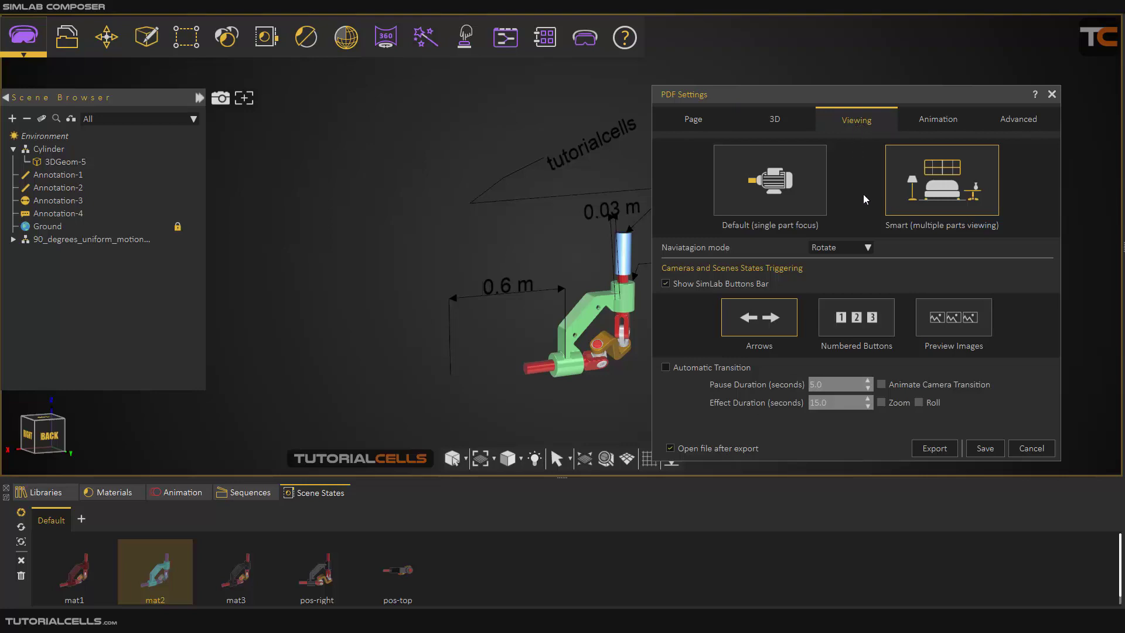
click(792, 202)
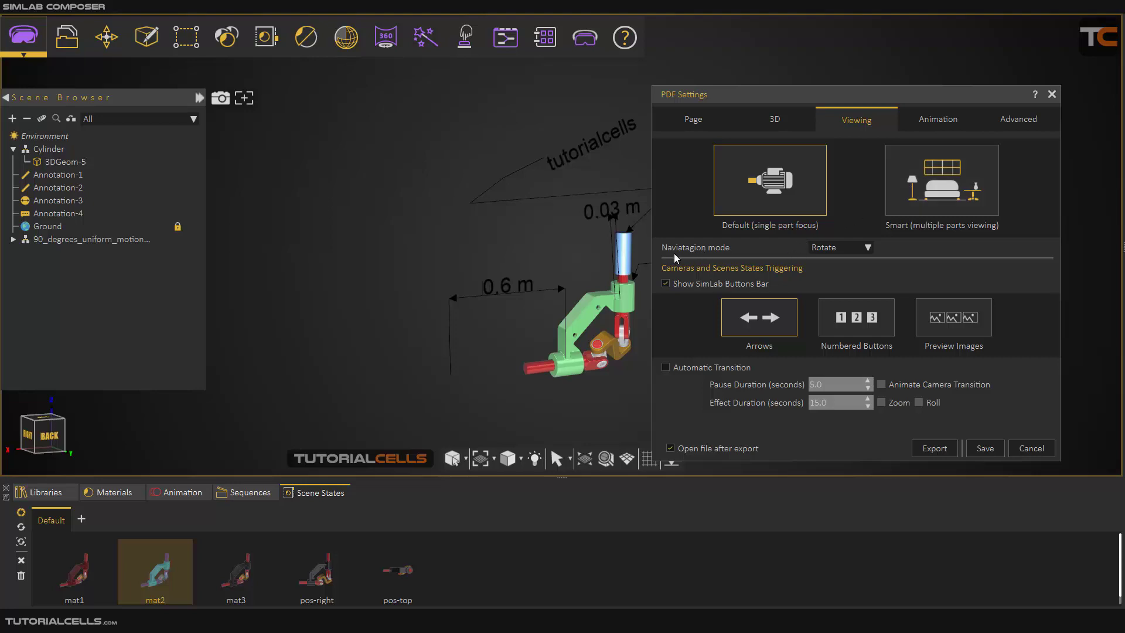
click(835, 248)
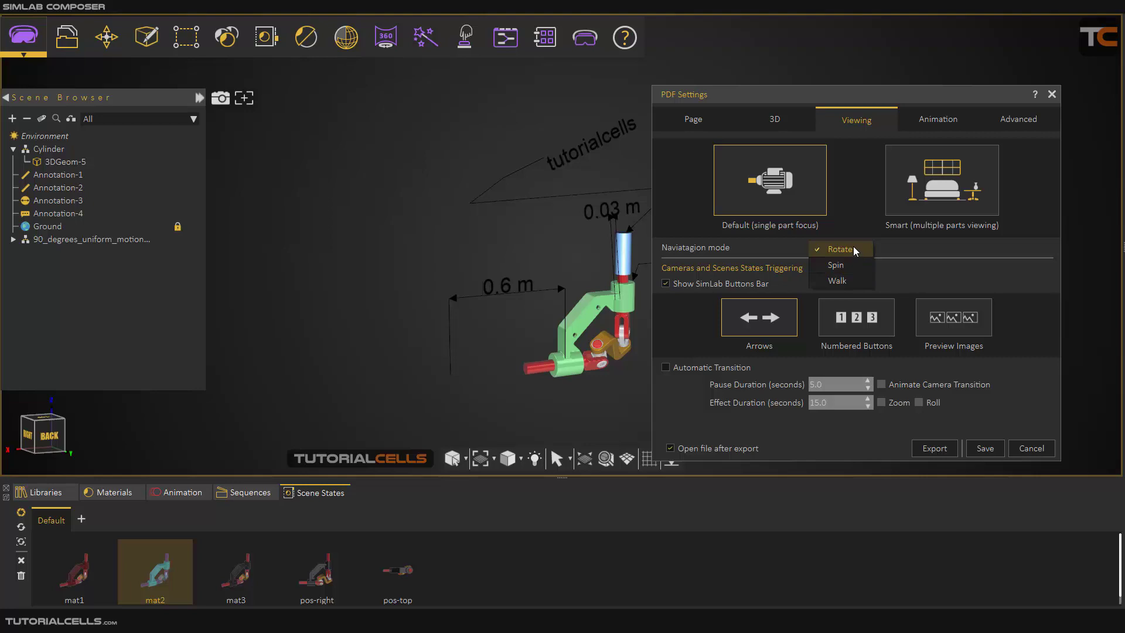
click(845, 264)
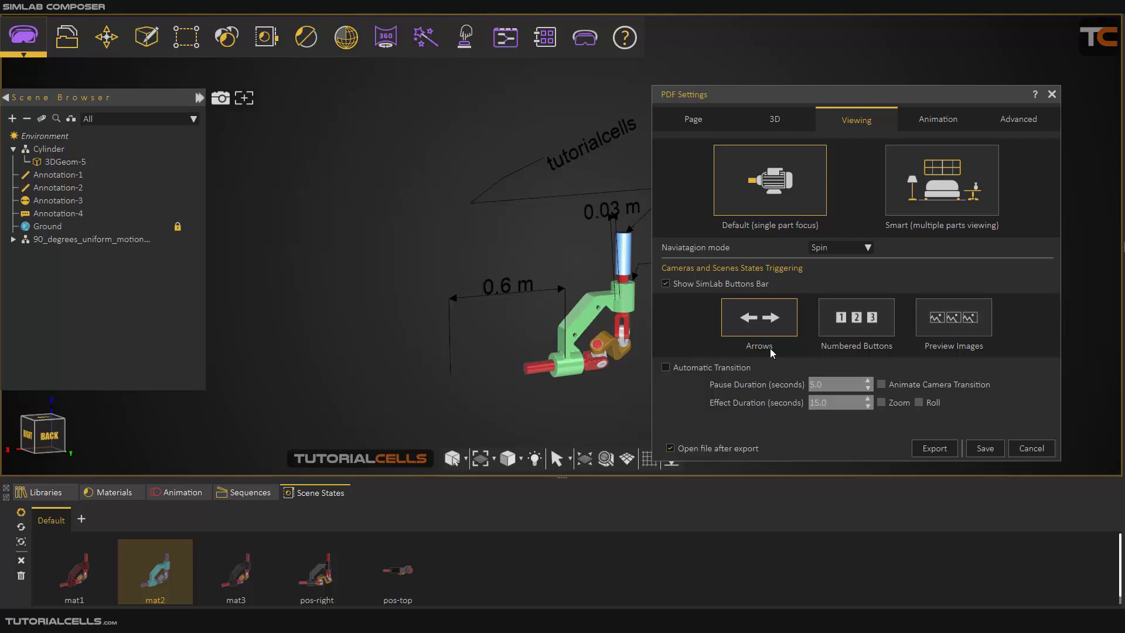
click(665, 284)
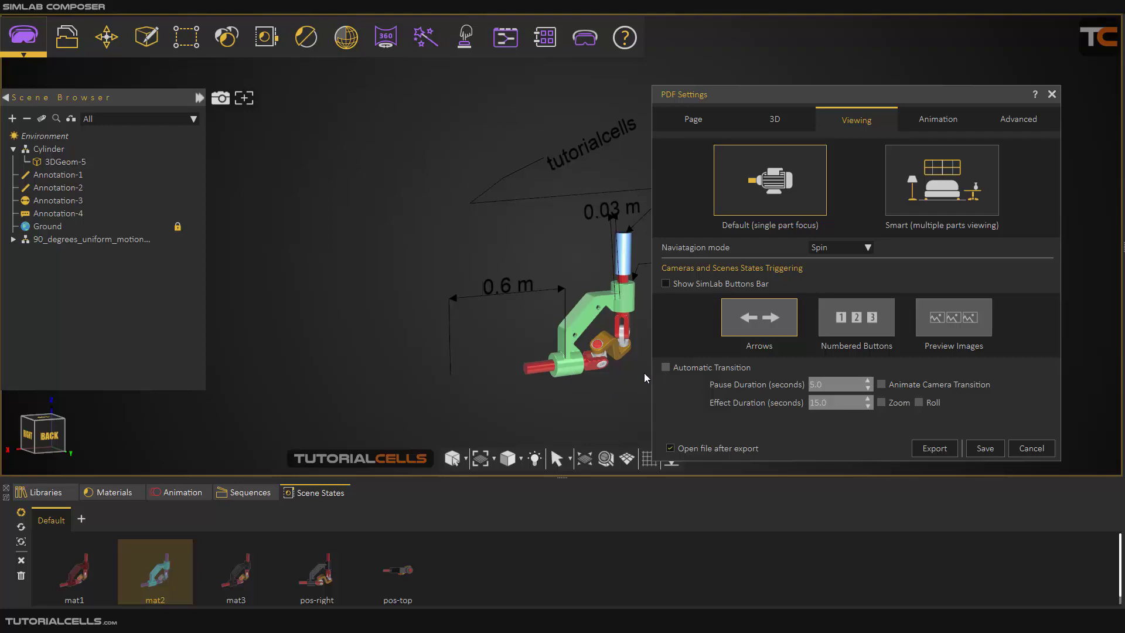
Try the SimLab Buttons Bar with Automatic Transition in the viewing settings, and turn both options back off.
click(664, 284)
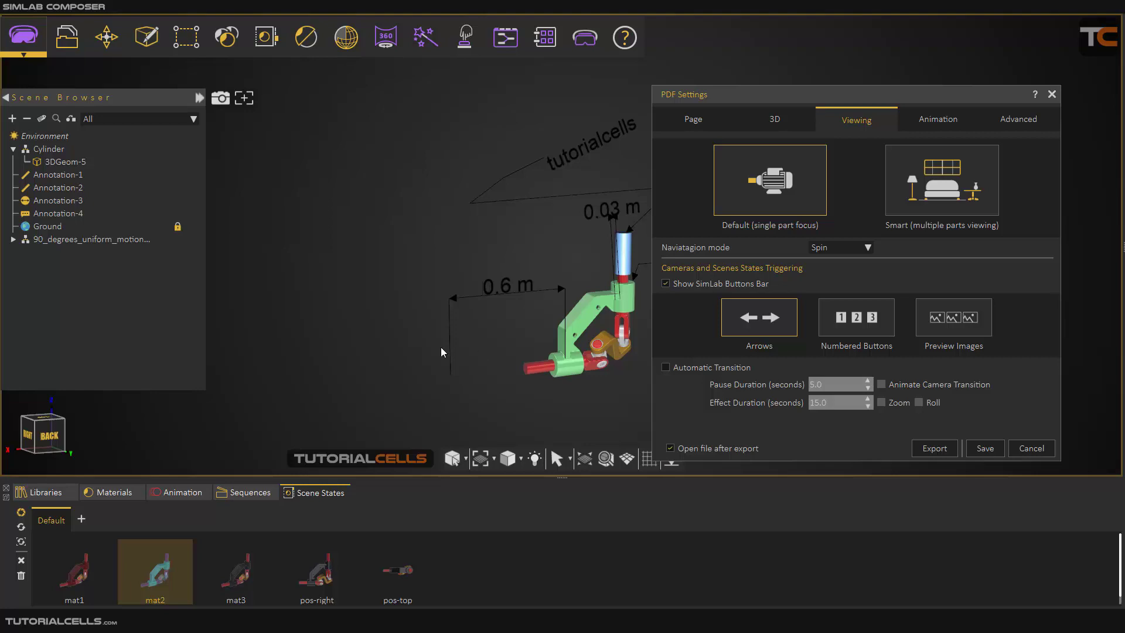
click(666, 367)
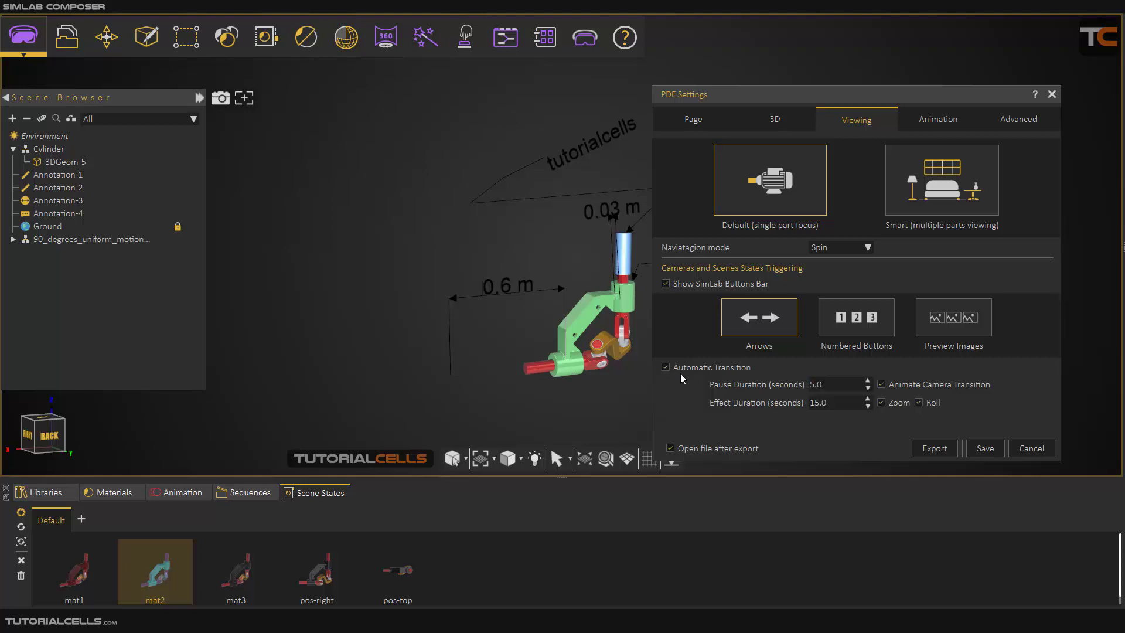
click(681, 368)
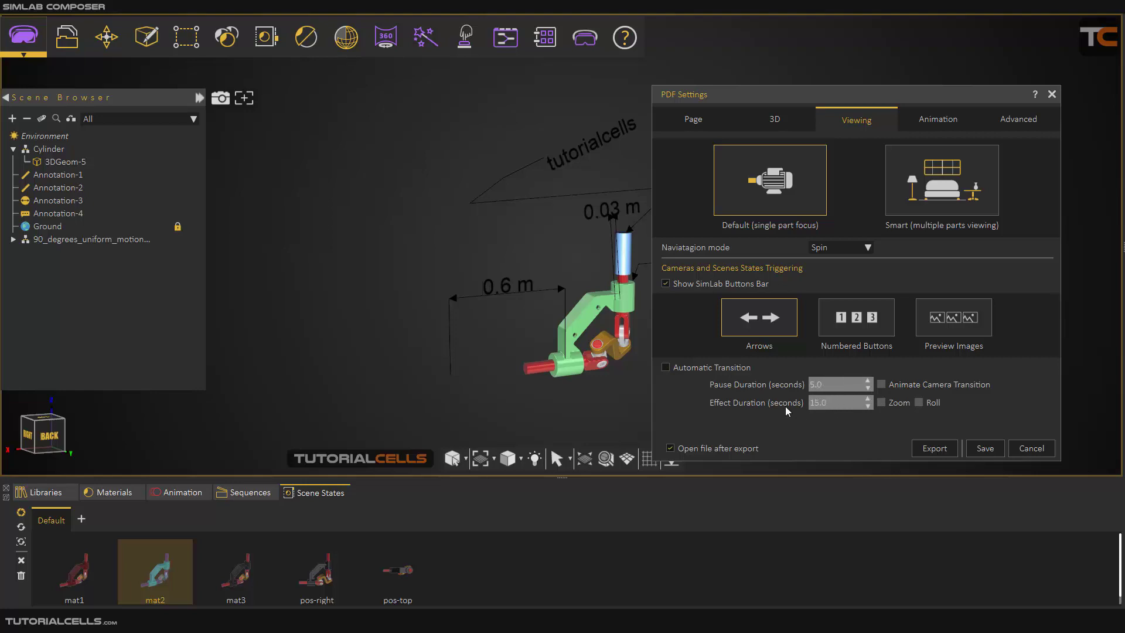
click(666, 284)
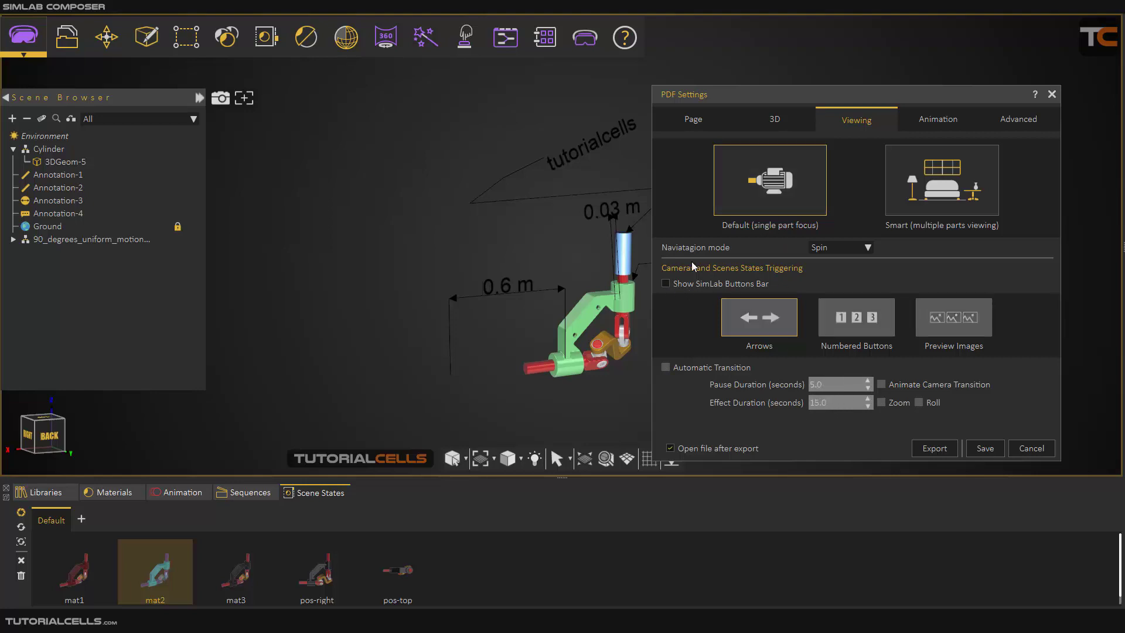
Set the PDF animation to 60 frames per second and turn off playing the animation at start.
click(935, 121)
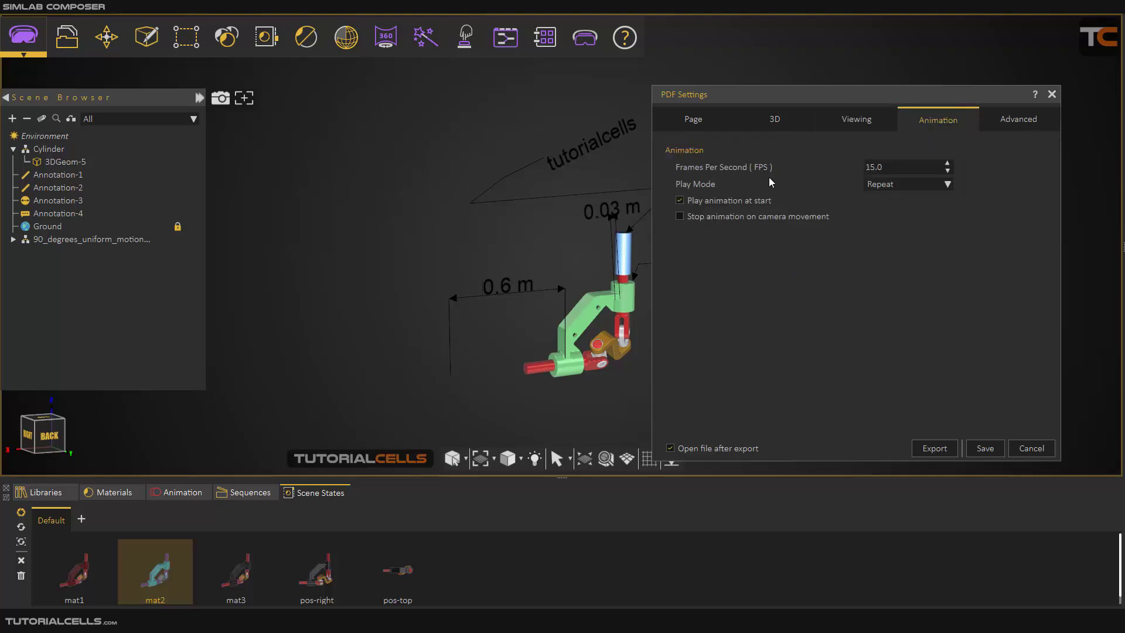
drag(892, 161, 851, 170)
text(30)
drag(882, 169, 866, 168)
text(50)
double_click(883, 161)
click(698, 204)
Review the animation's Play Mode choices and the advanced options for measuring, attributes, JavaScript and optimization.
click(936, 184)
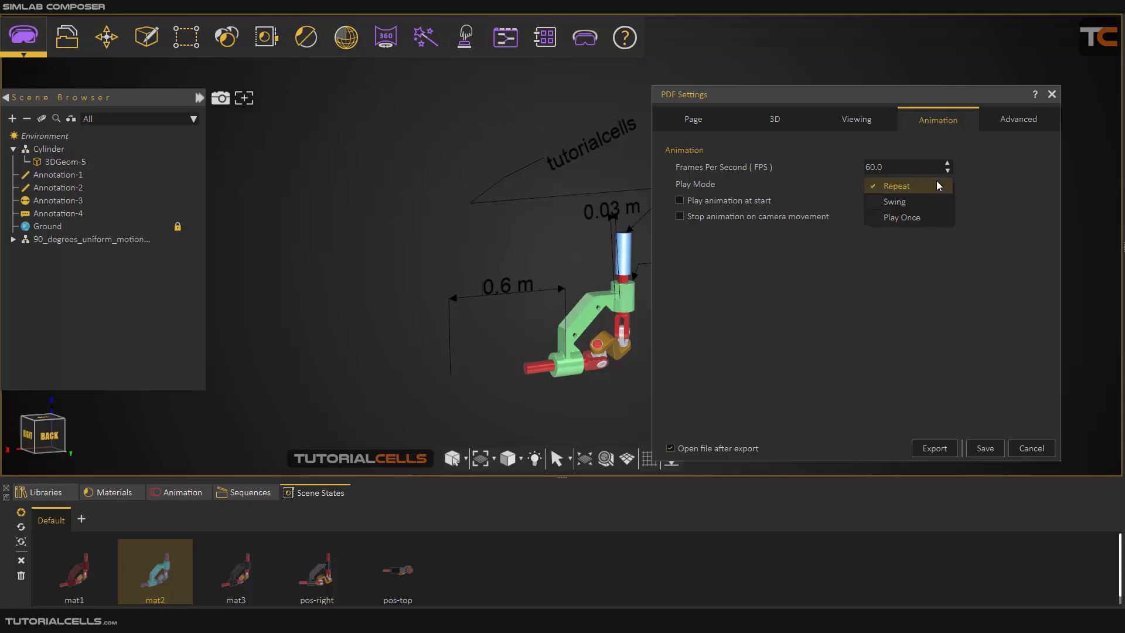
click(931, 191)
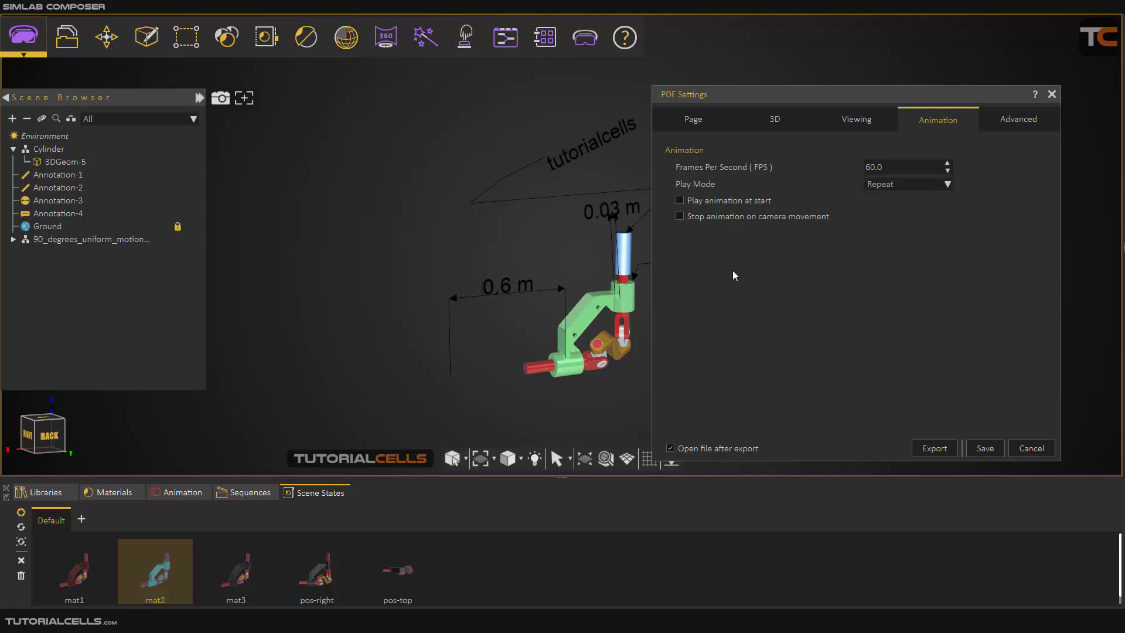
click(866, 185)
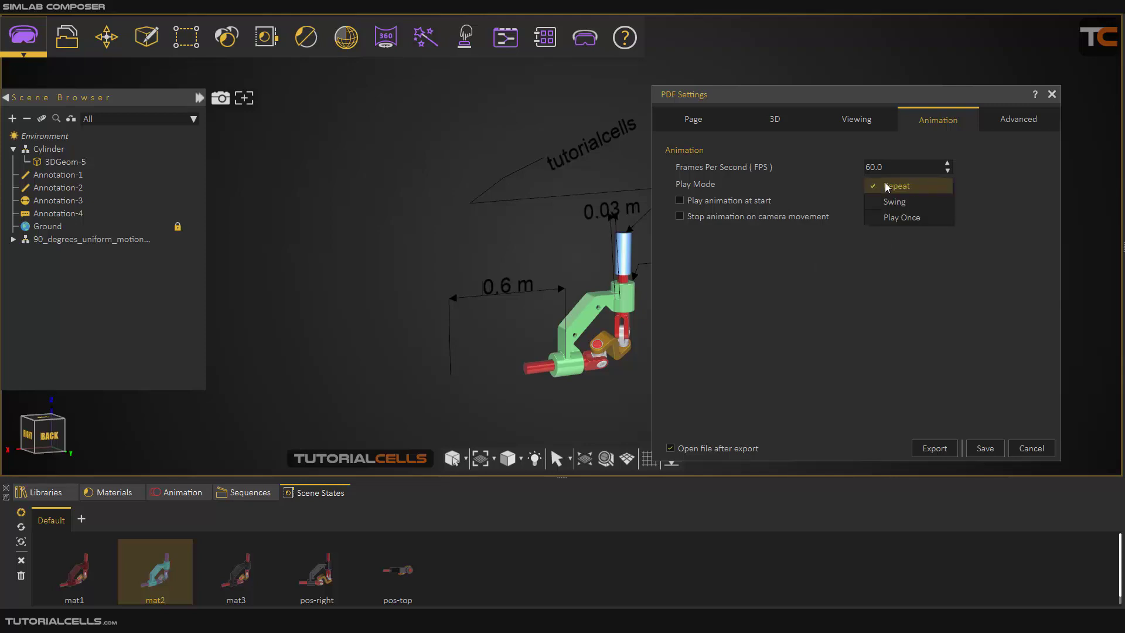
click(842, 261)
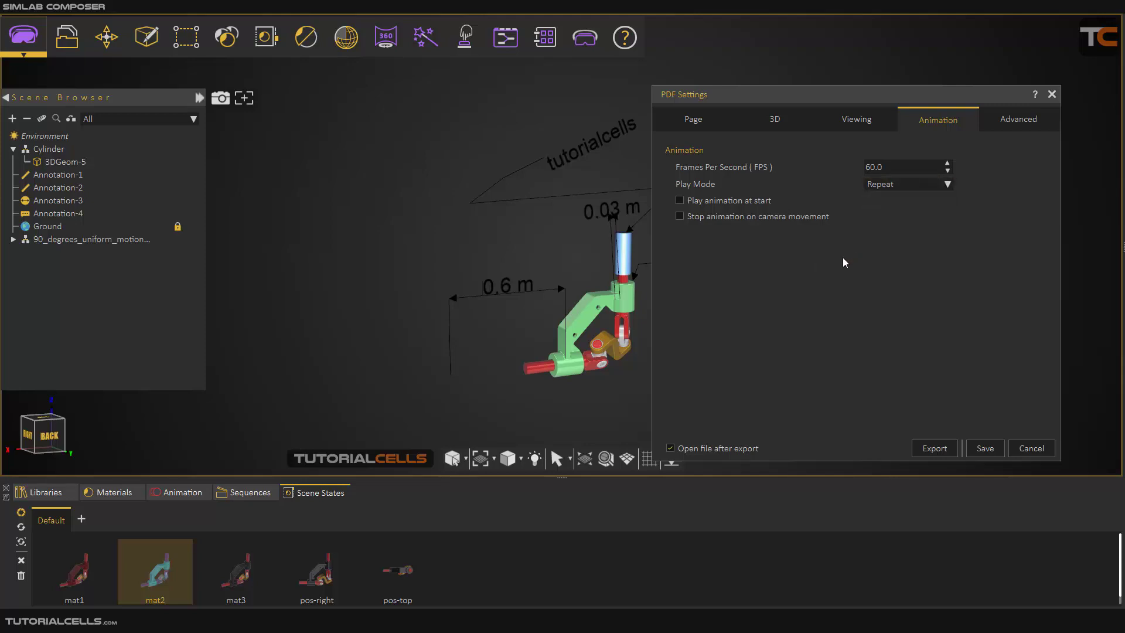
click(891, 186)
click(911, 226)
click(999, 120)
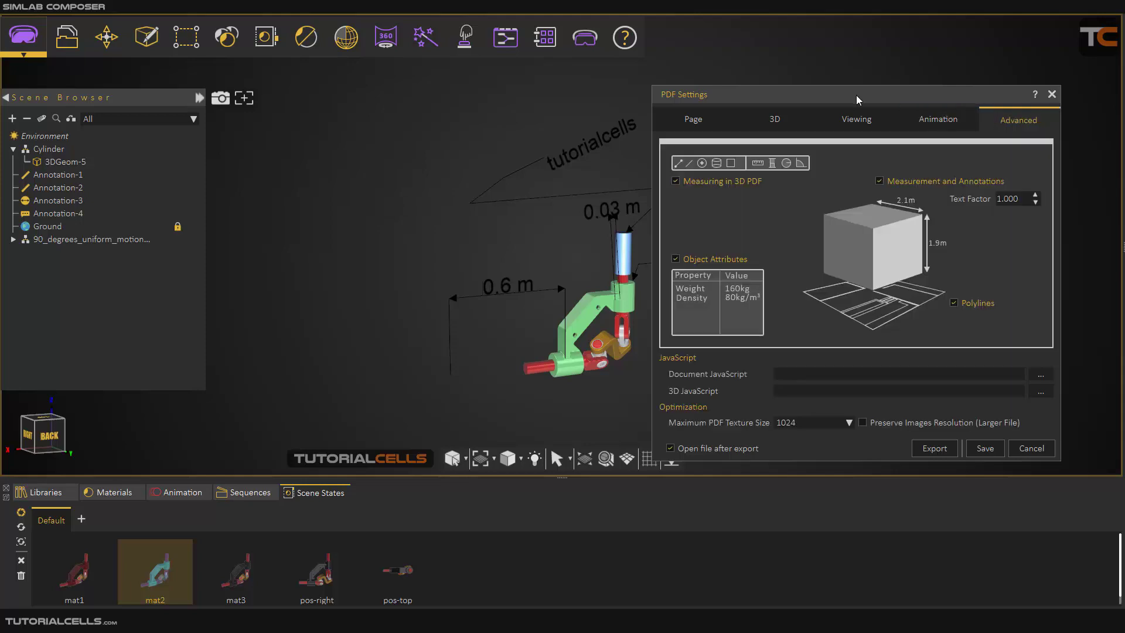
drag(855, 95, 824, 91)
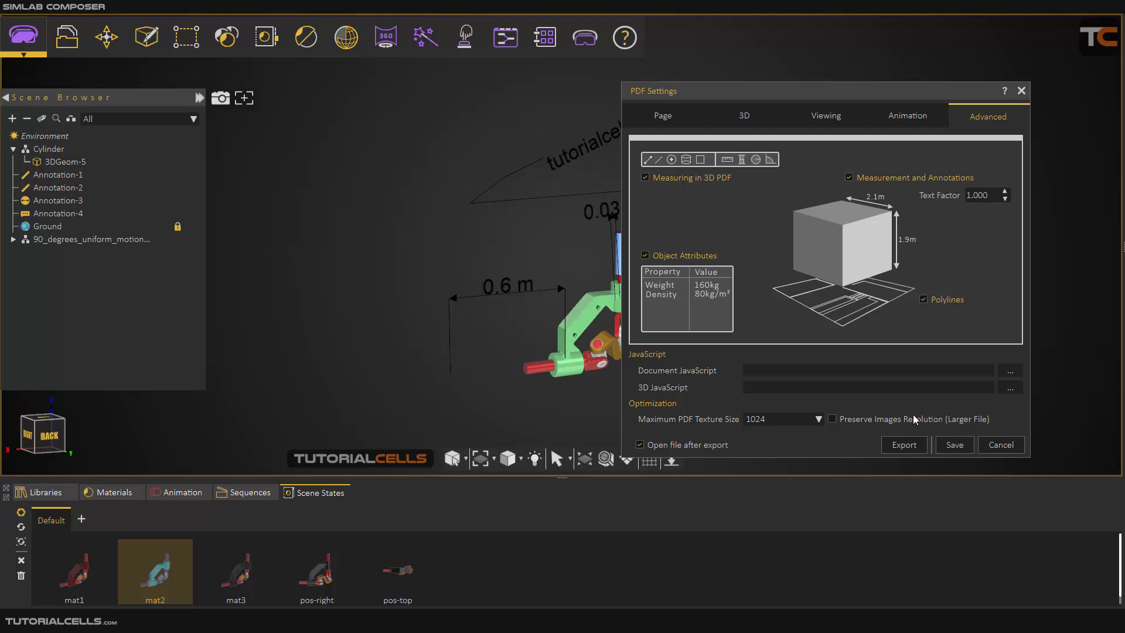
Create a new PDF page template with a custom page size in Landscape orientation.
click(666, 116)
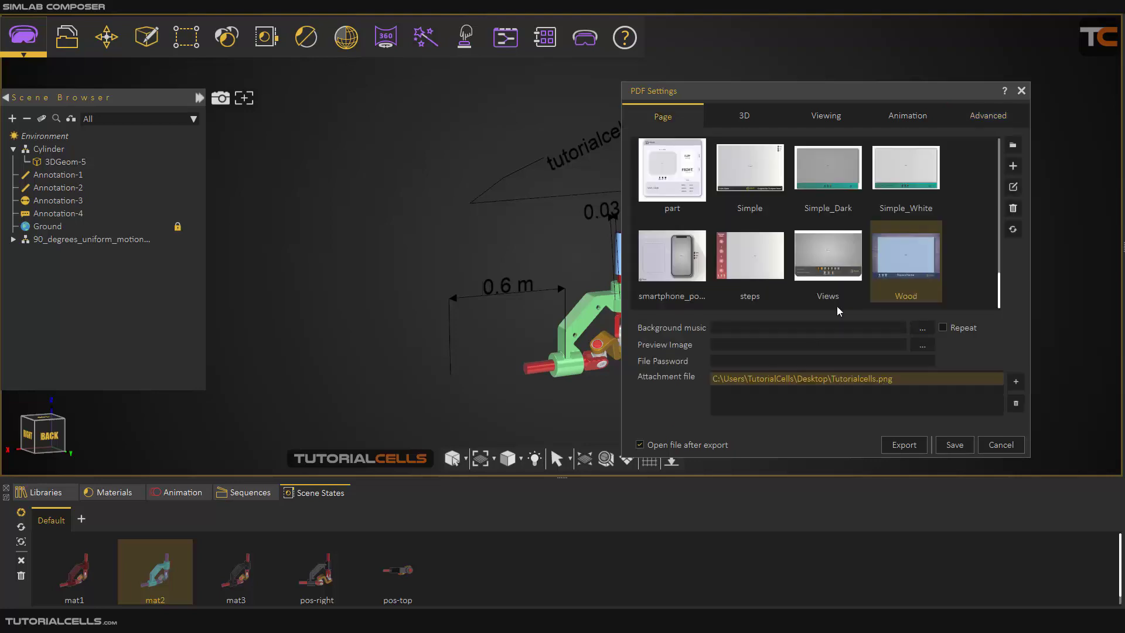
click(1014, 167)
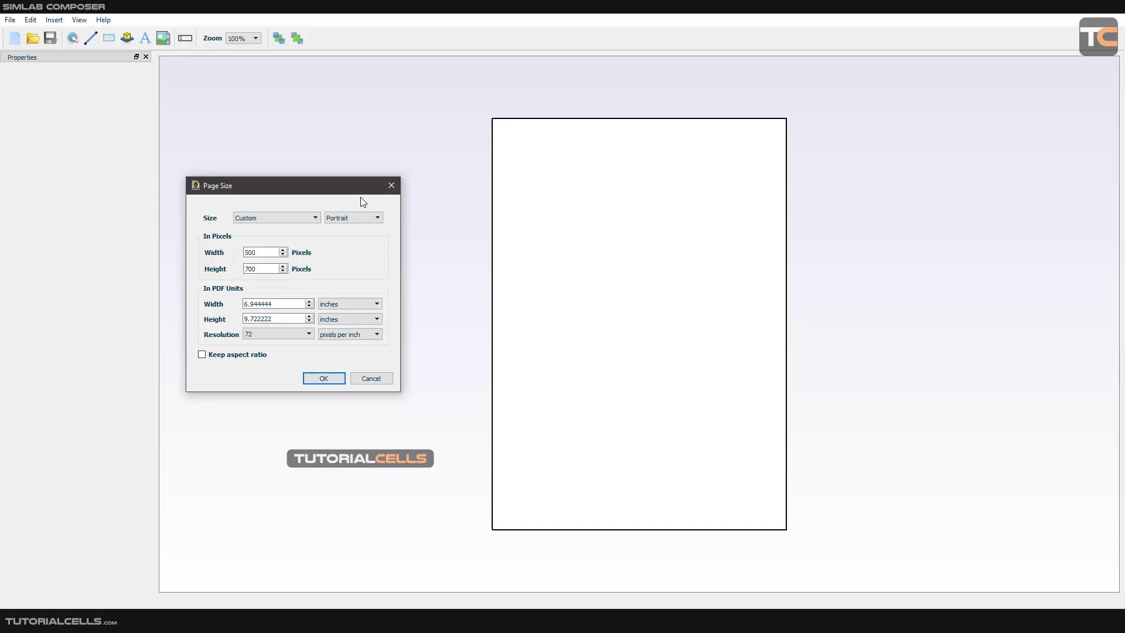
drag(353, 191, 987, 143)
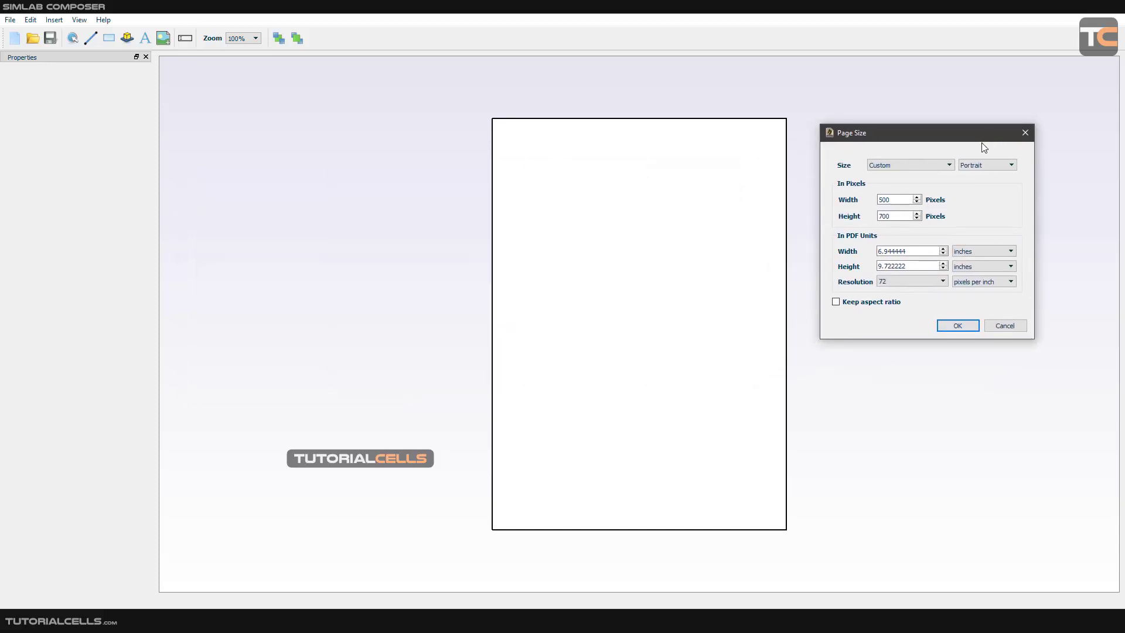
click(914, 164)
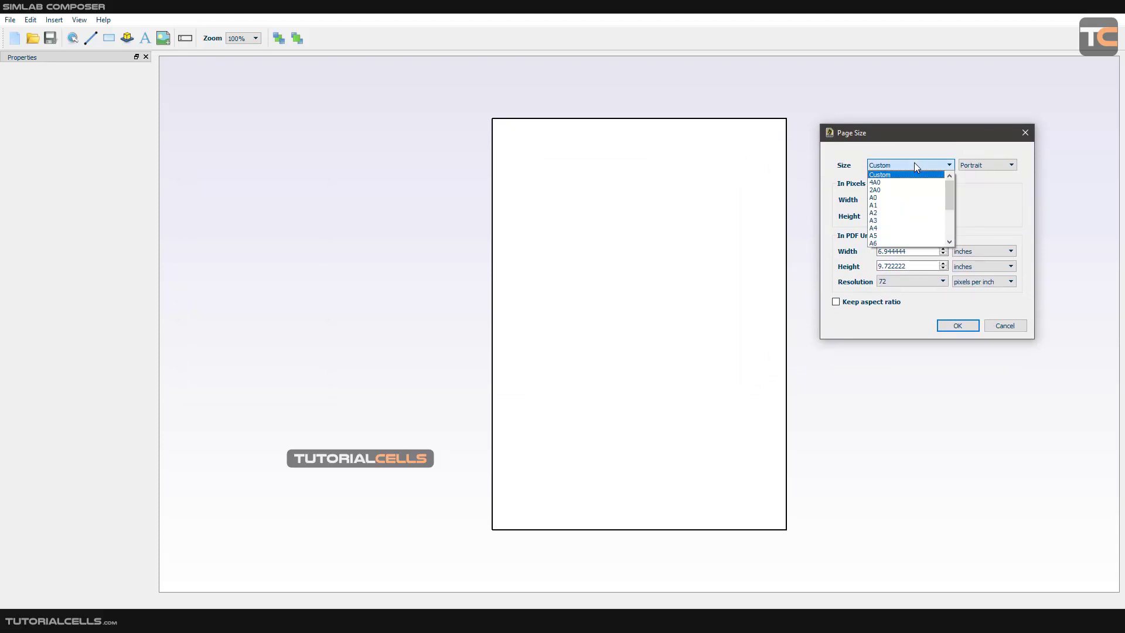
click(988, 169)
click(989, 167)
click(989, 175)
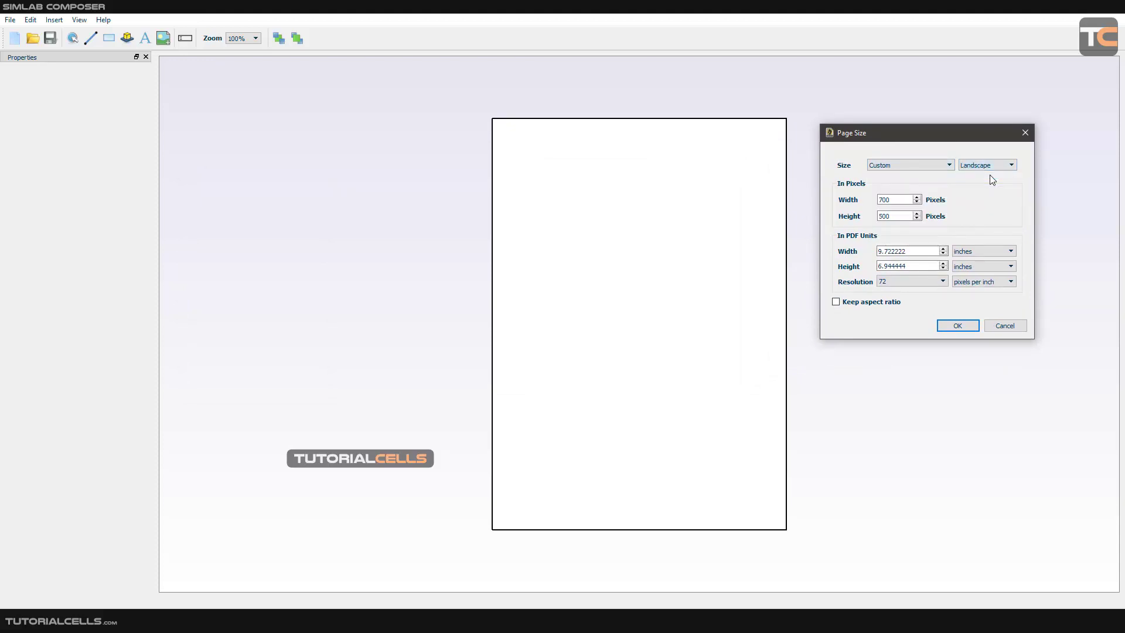
Set the template page to 1280 by 720 pixels with the aspect ratio kept, and accept the size.
drag(897, 200, 863, 219)
text(1280)
text(720)
click(916, 198)
click(917, 202)
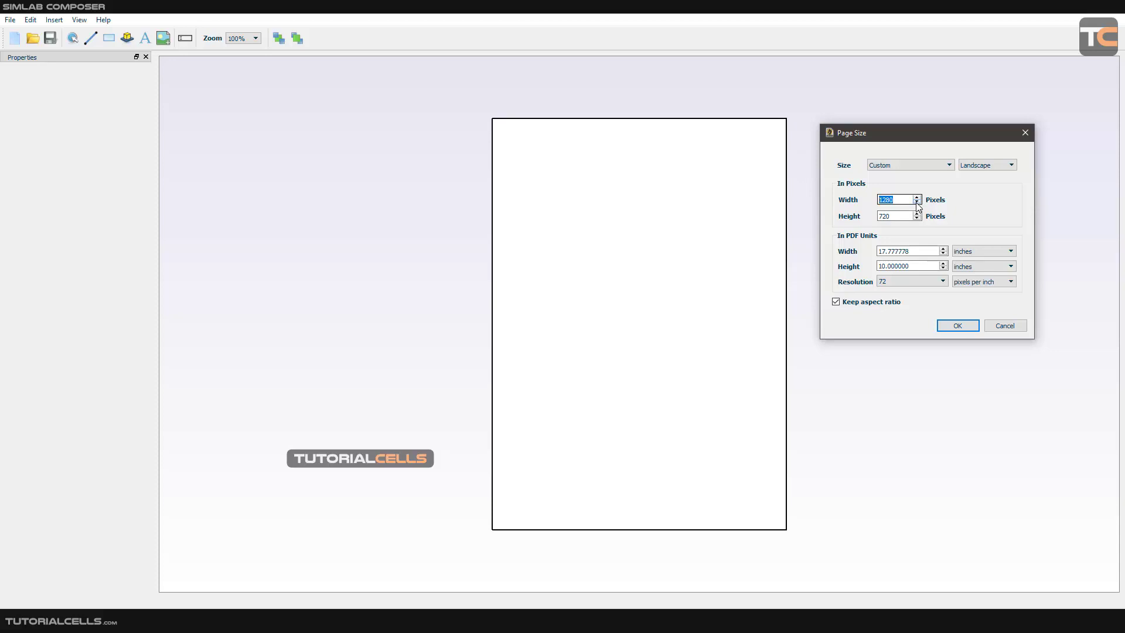
click(946, 326)
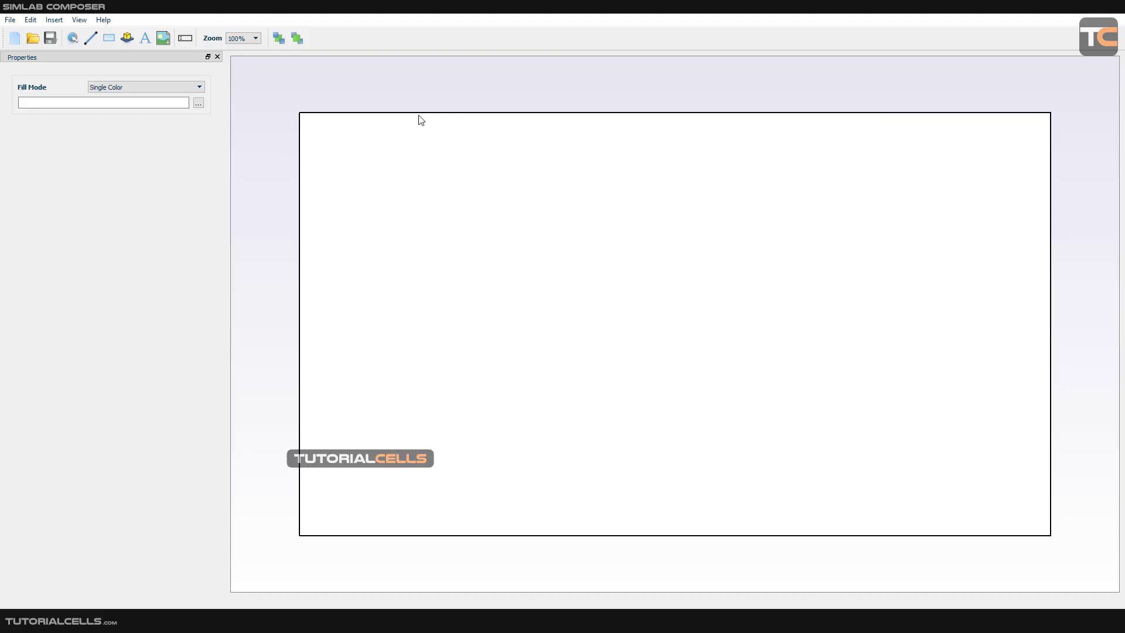
Insert a 3D Area about 995 by 714 pixels at about X 279, Y 4, leaving a blank strip along the page's left side.
click(127, 40)
click(916, 256)
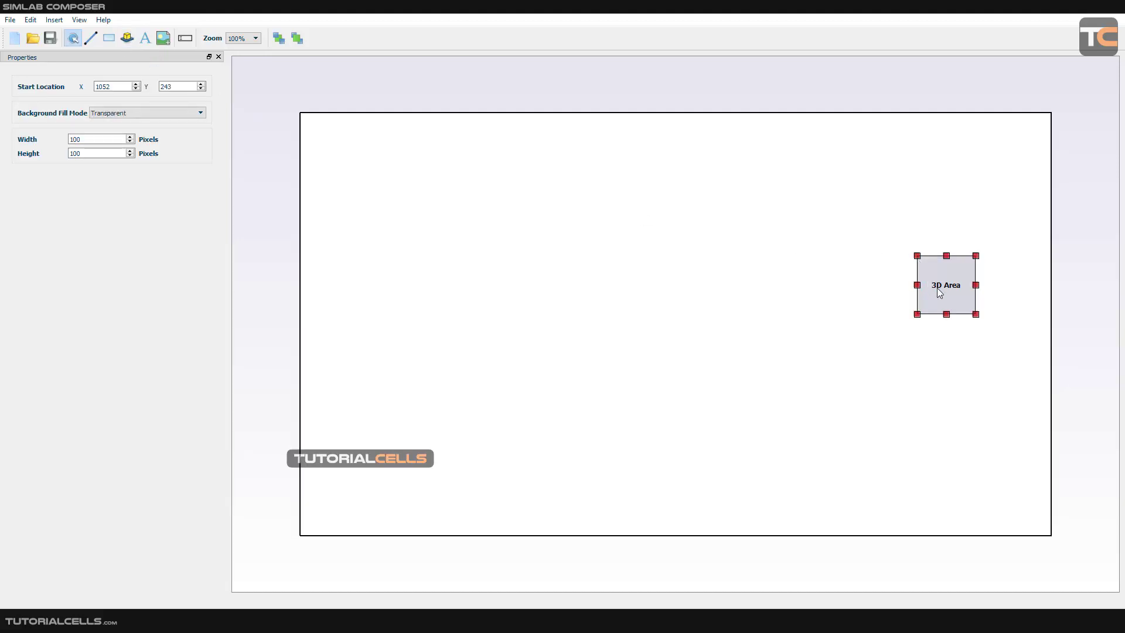
drag(938, 288, 465, 537)
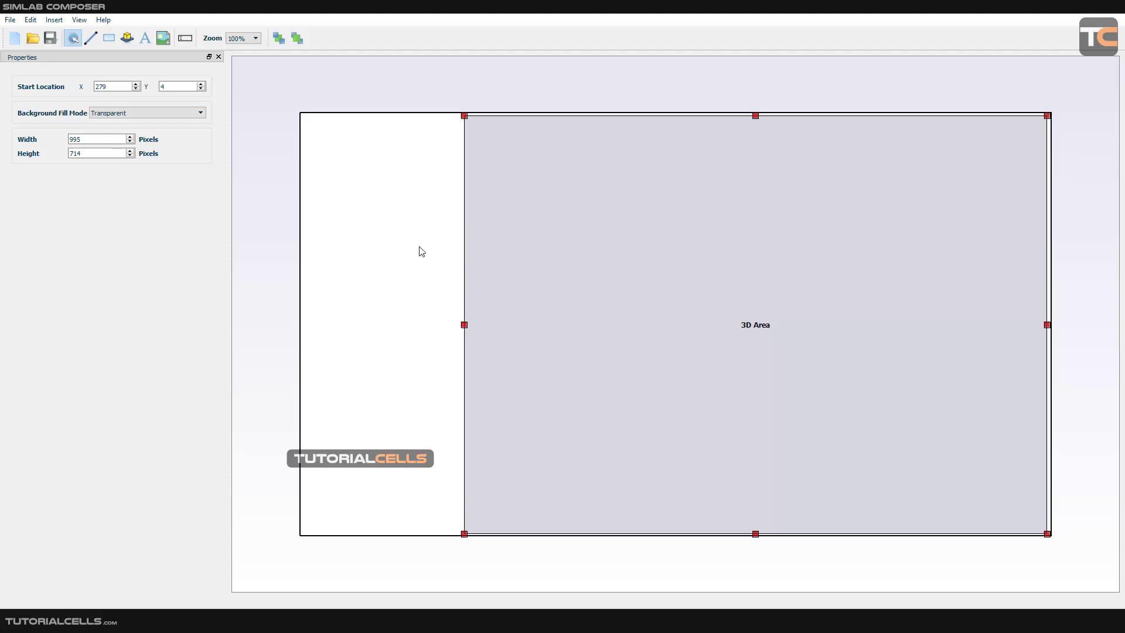
Try the Single Color and Image background fills on the 3D area, and return it to Transparent.
click(143, 113)
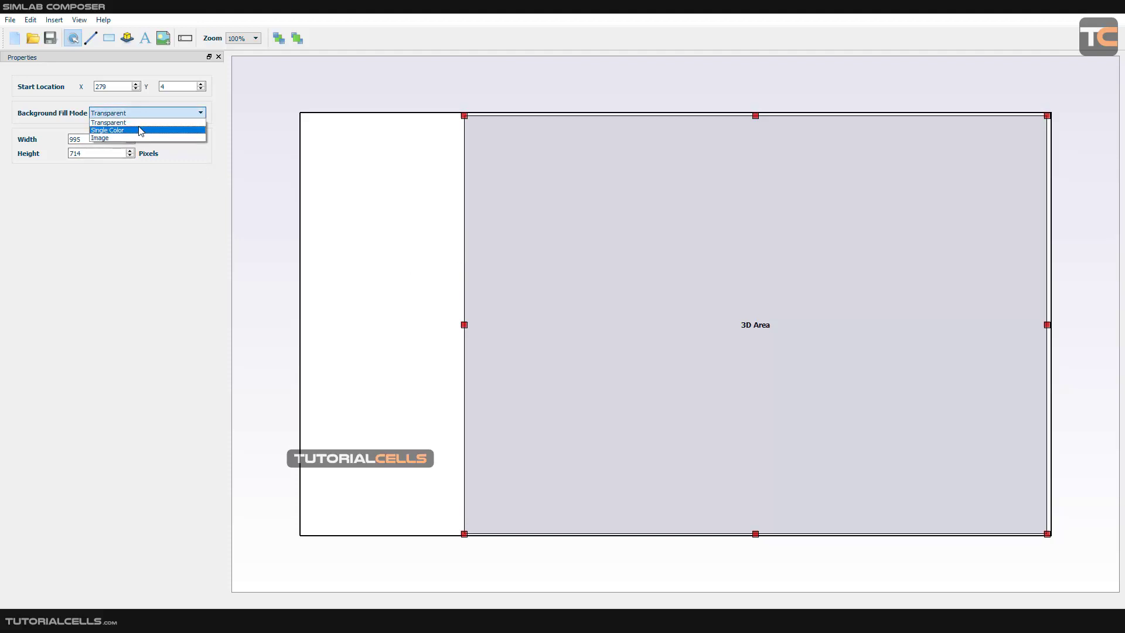
click(140, 130)
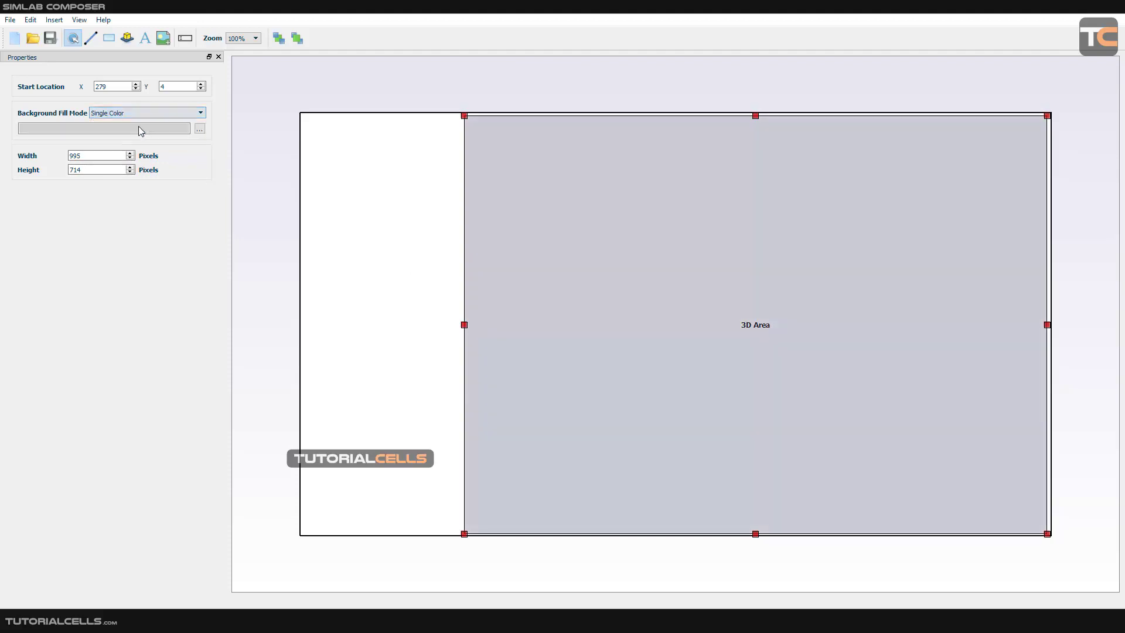
click(170, 114)
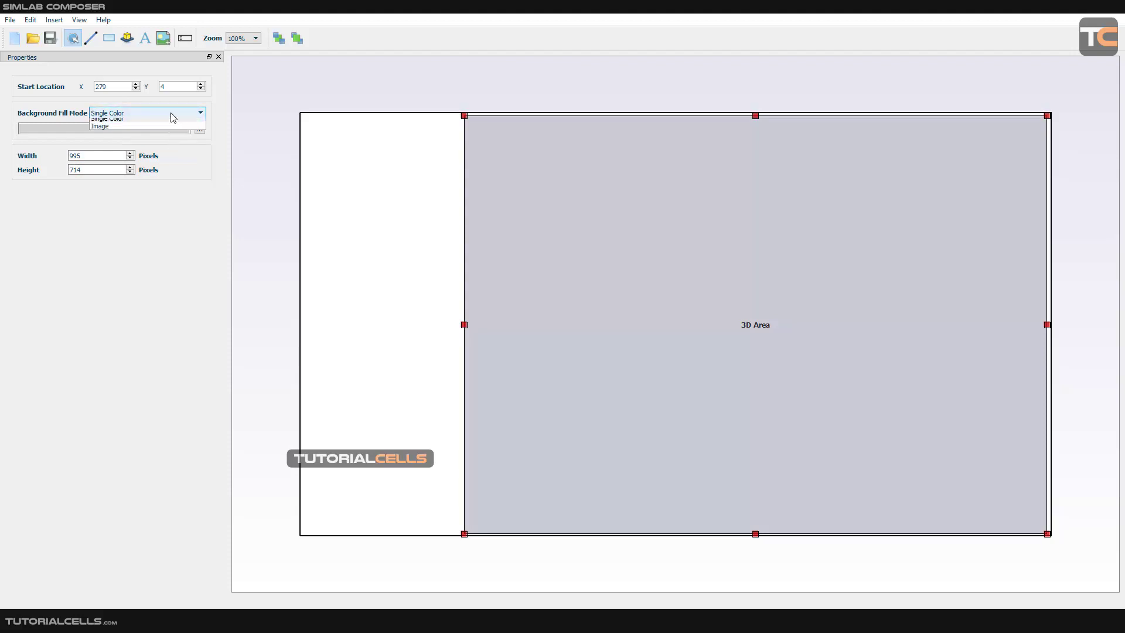
click(163, 136)
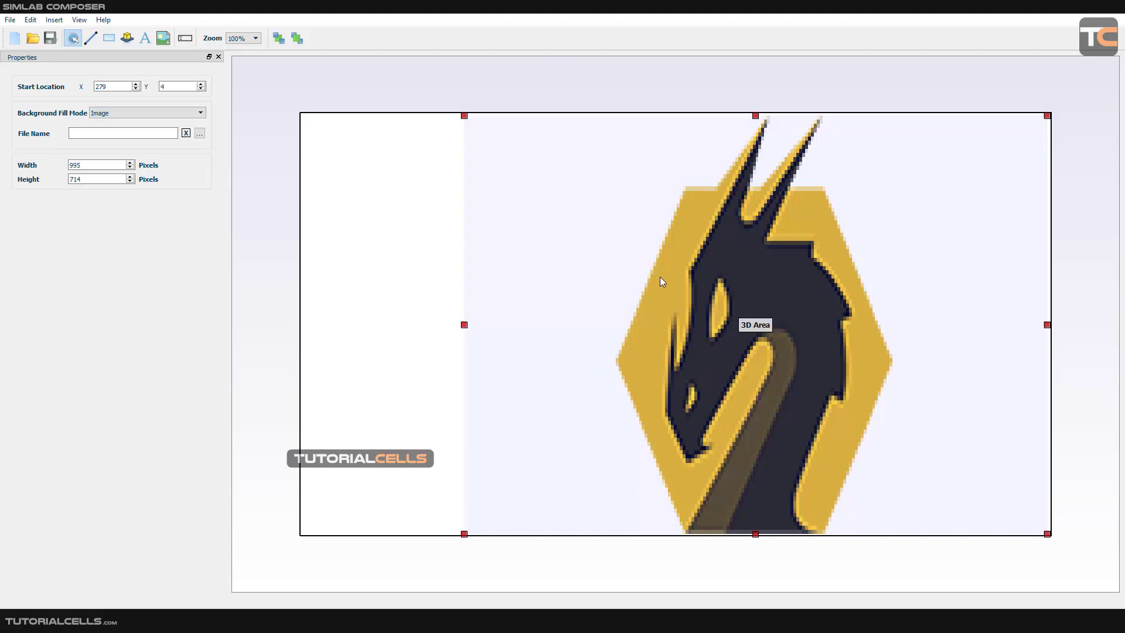
click(176, 113)
click(117, 119)
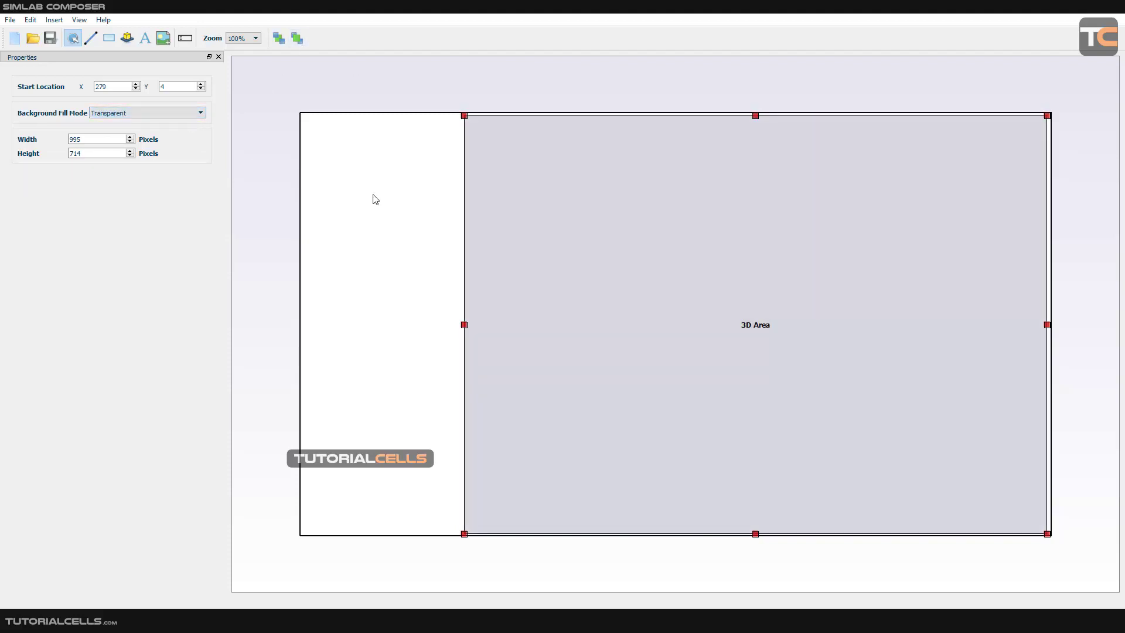
Shift the 3D area slightly to X 280, Y 3 and check the page at 10% and 100% zoom.
mouse_move(751, 237)
mouse_down()
mouse_move(761, 234)
mouse_move(750, 234)
mouse_up()
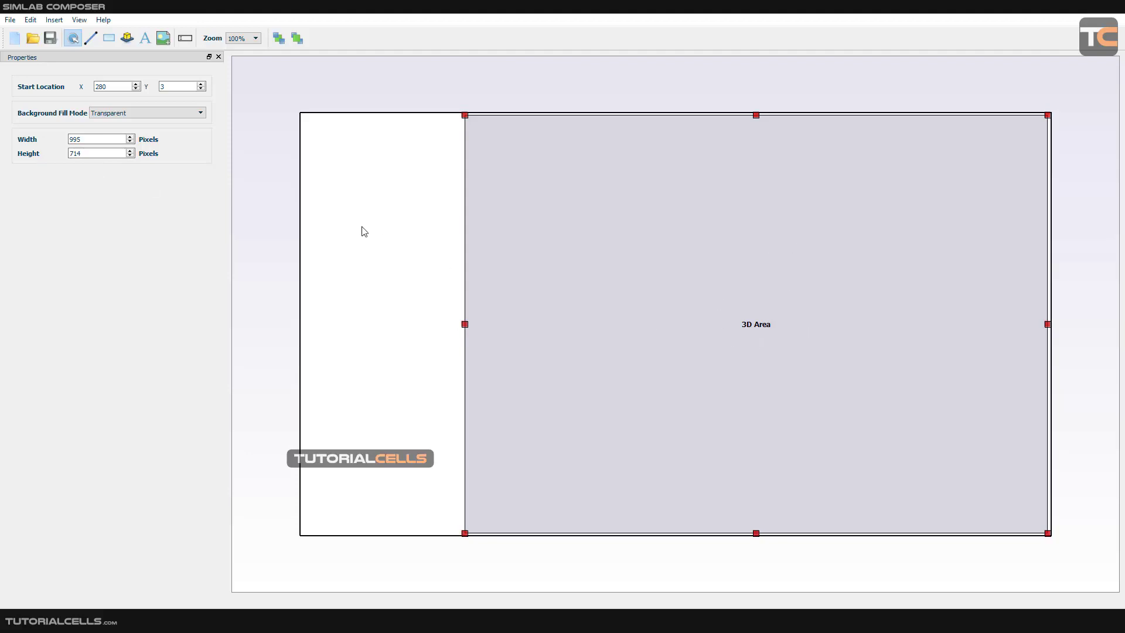
click(256, 38)
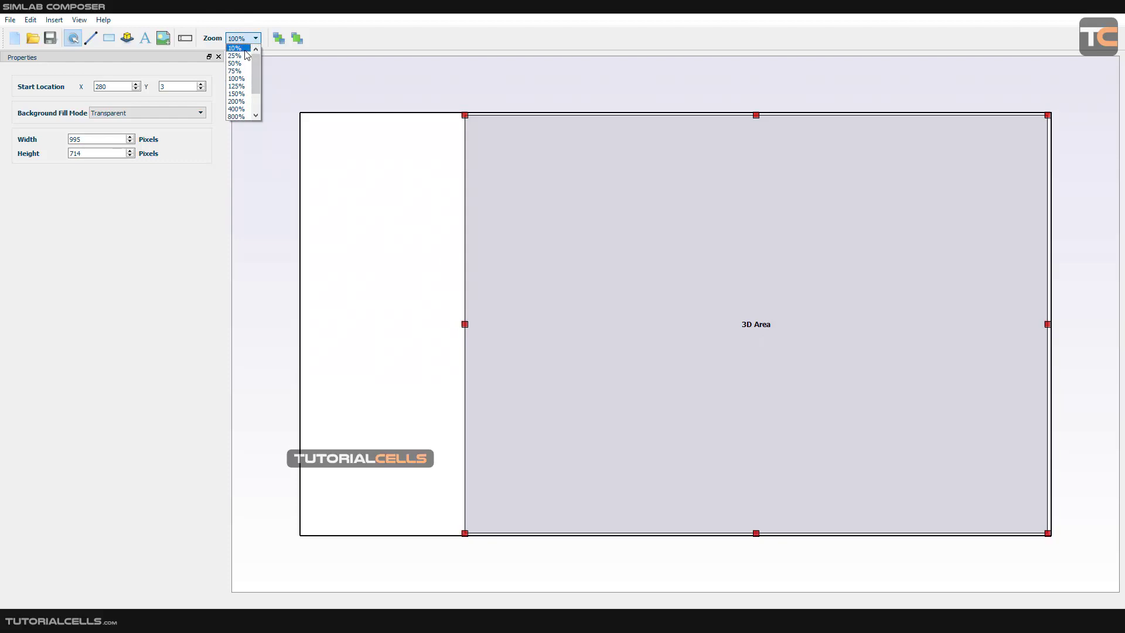
click(241, 47)
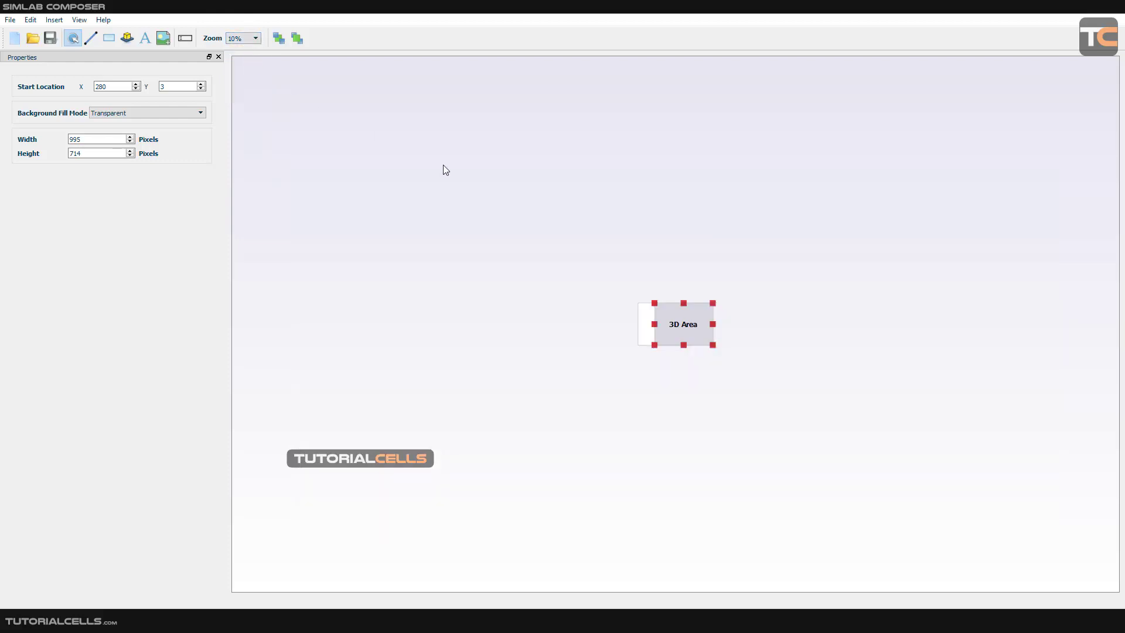
click(240, 38)
click(237, 78)
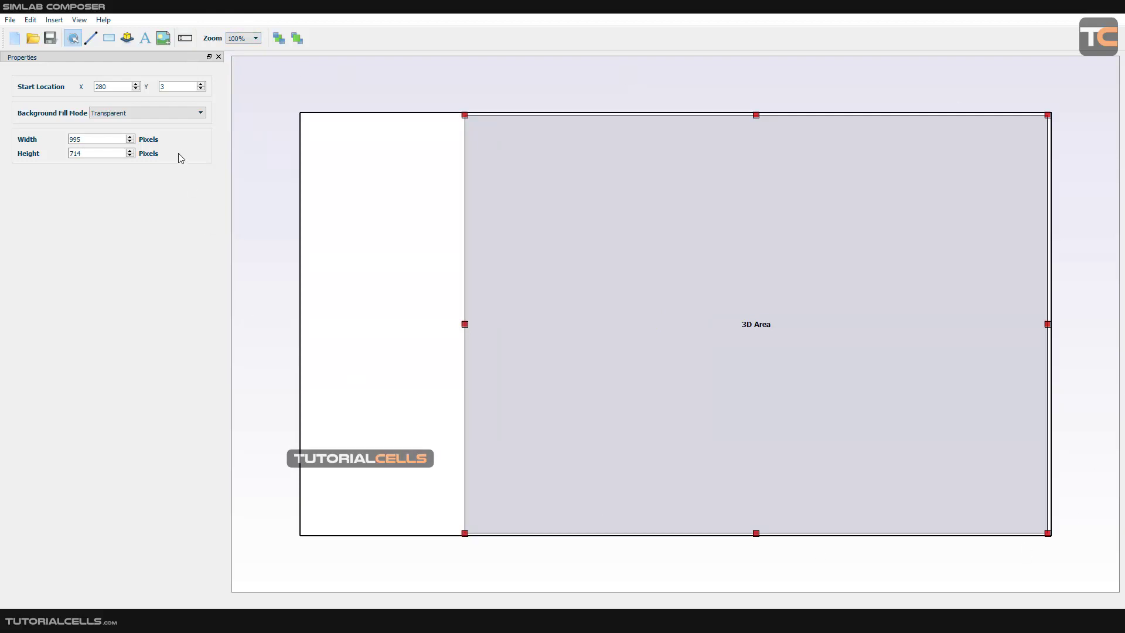
Add a bold text item reading "play animotion" at the top of the blank strip, at about X 75, Y 53.
click(185, 39)
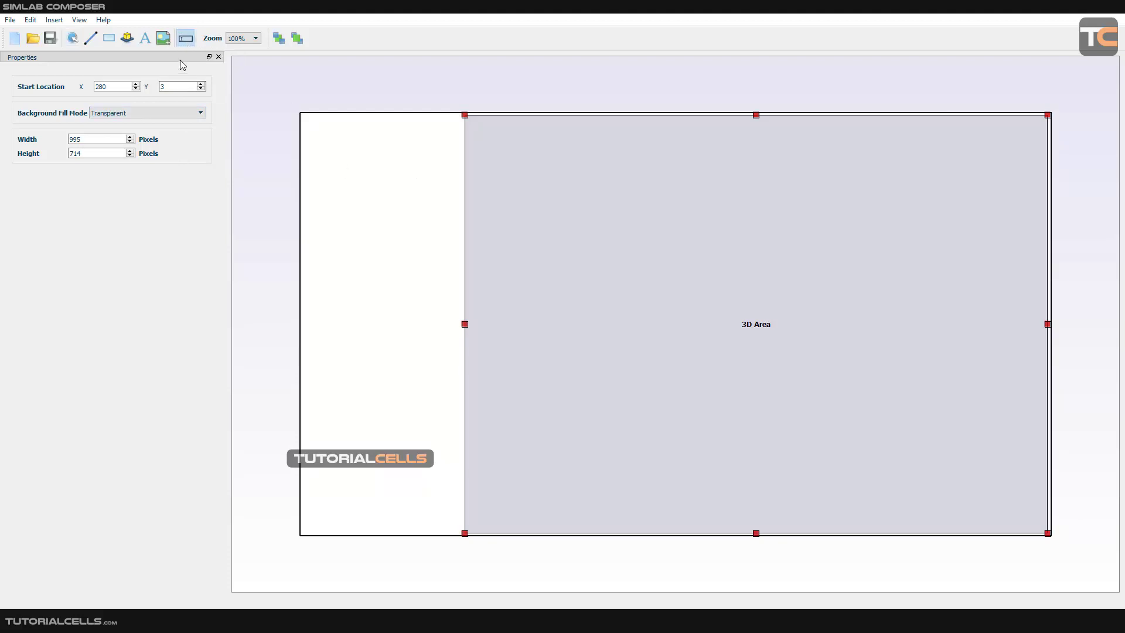
click(143, 40)
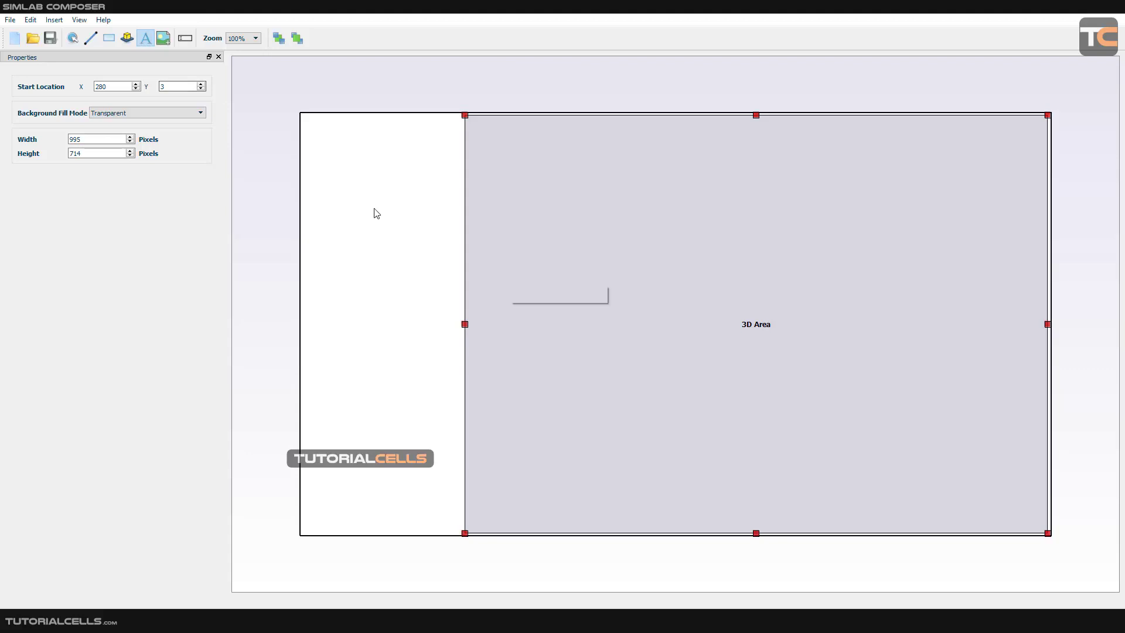
click(523, 263)
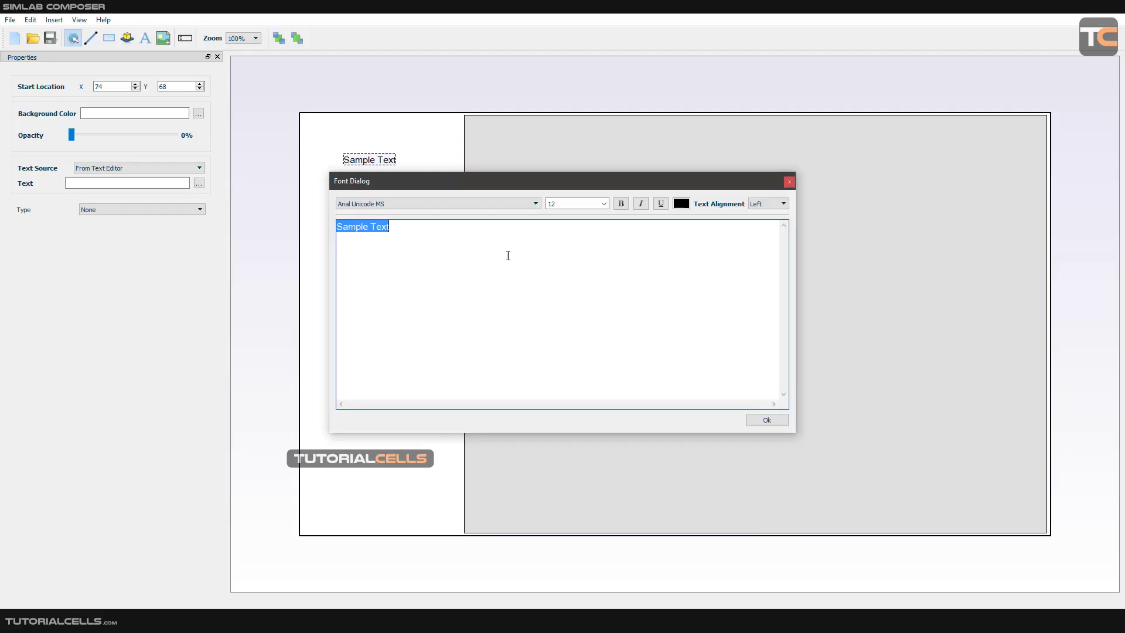
drag(539, 180, 566, 171)
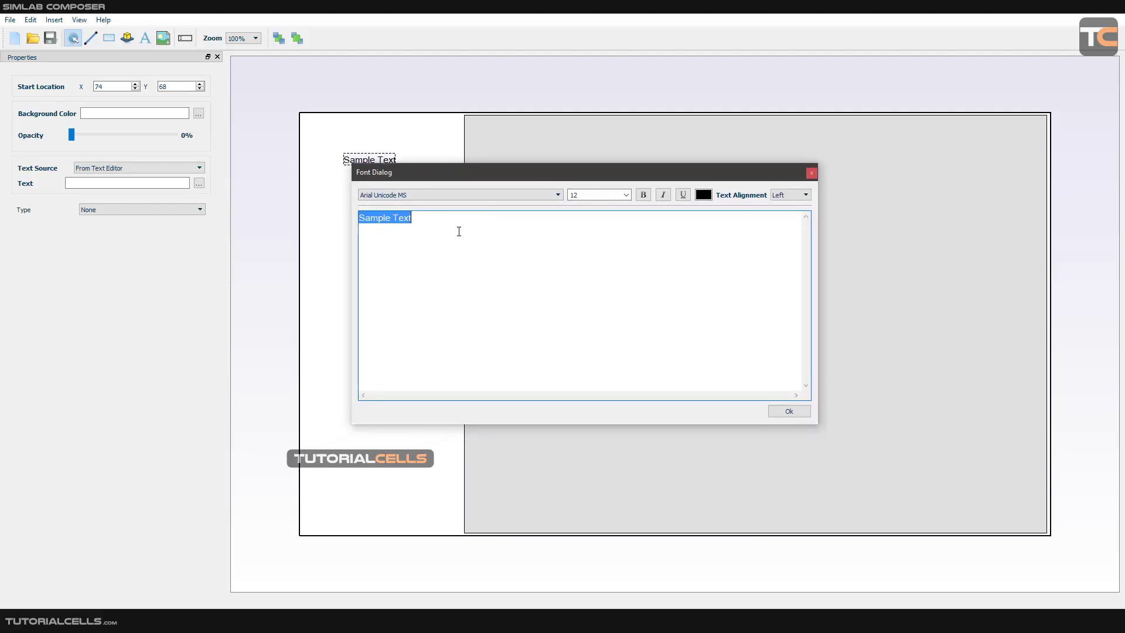
text(play arimotion)
triple_click(394, 218)
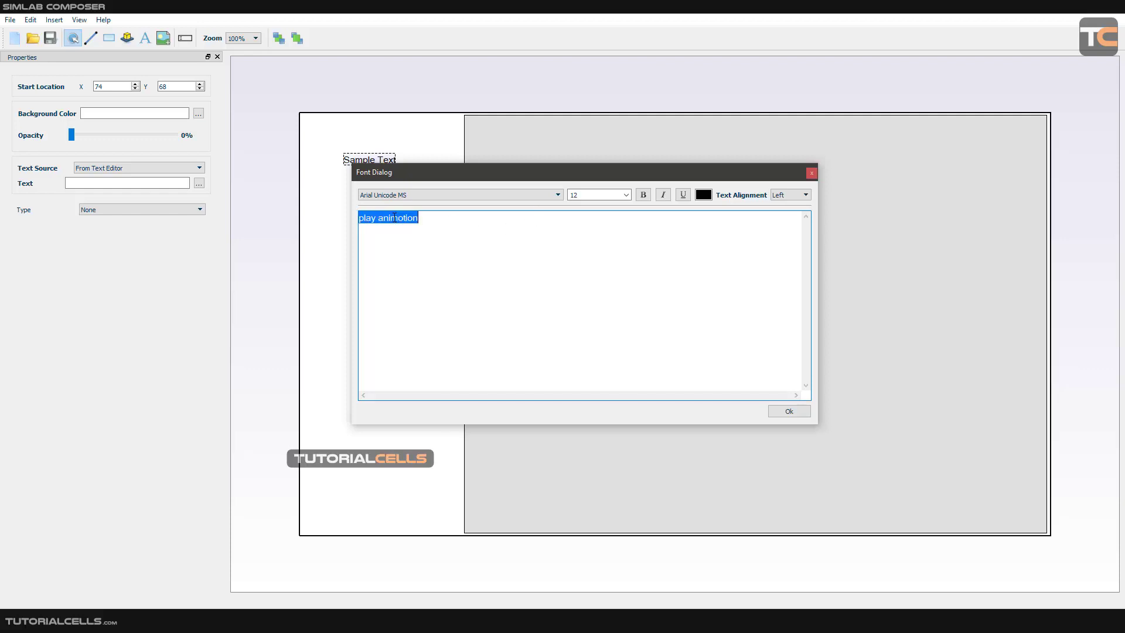
click(643, 194)
click(788, 411)
drag(386, 170, 388, 160)
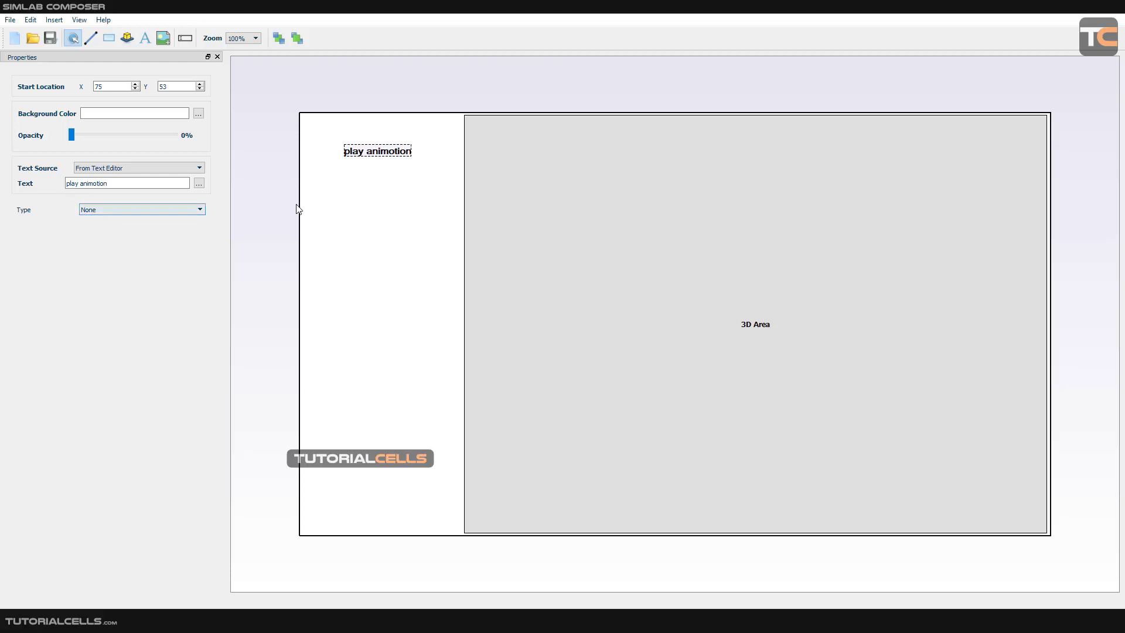
Dismiss the PDF export settings in the main scene window and select the cylinder to review its object actions.
click(193, 214)
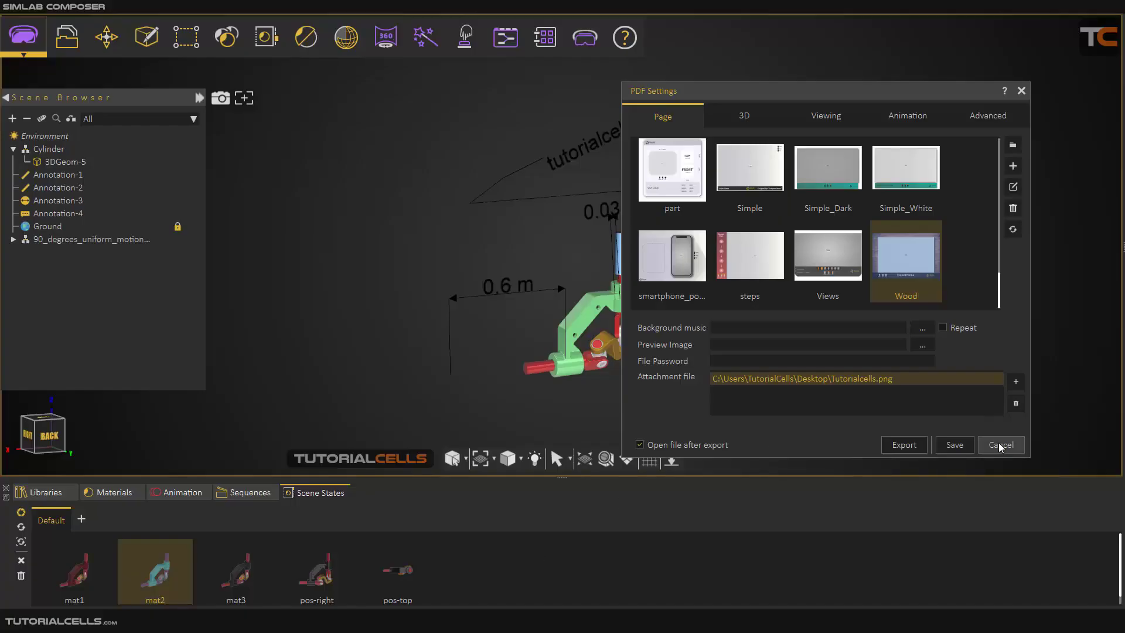
click(1000, 445)
click(624, 267)
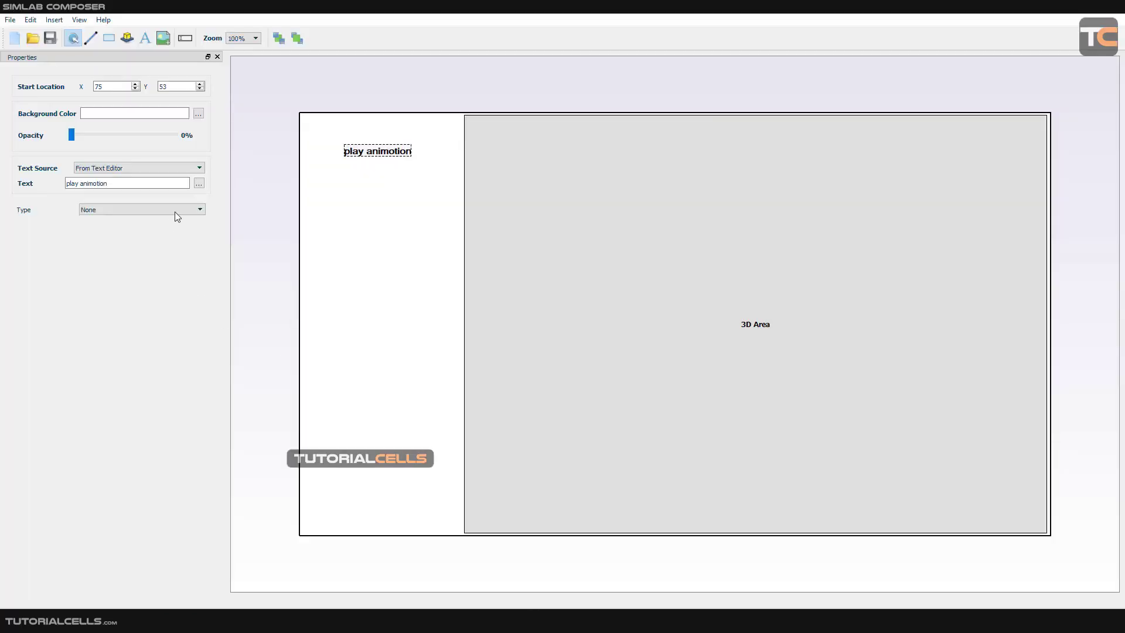
Give the text a Play Sequence action for the "all ani" sequence, and move it to about X 78, Y 47.
click(174, 211)
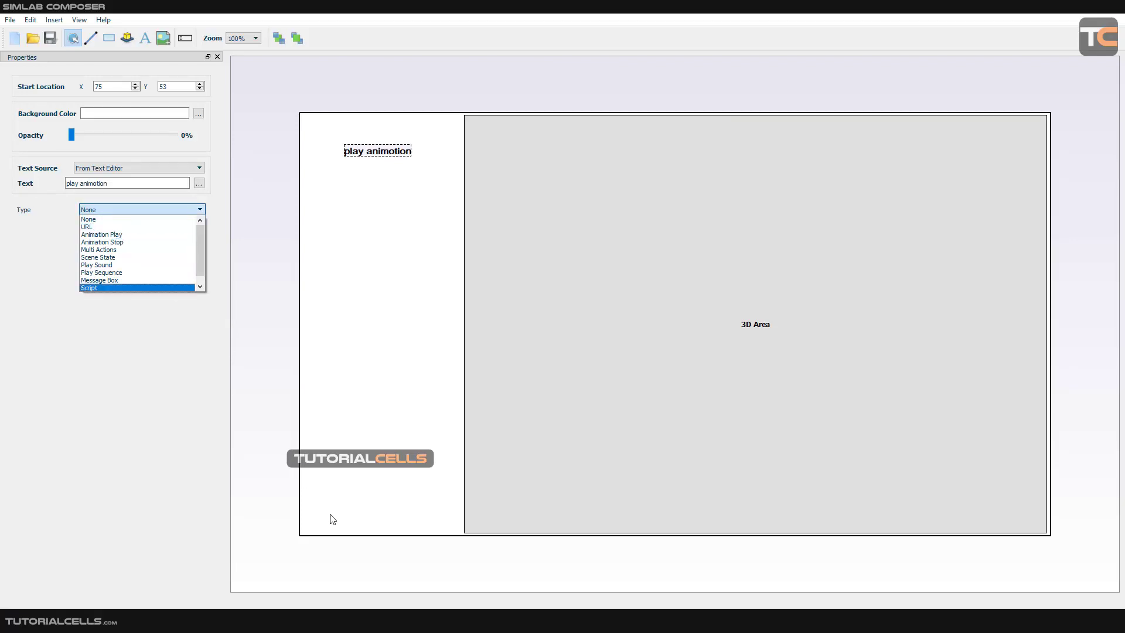
click(119, 273)
click(114, 242)
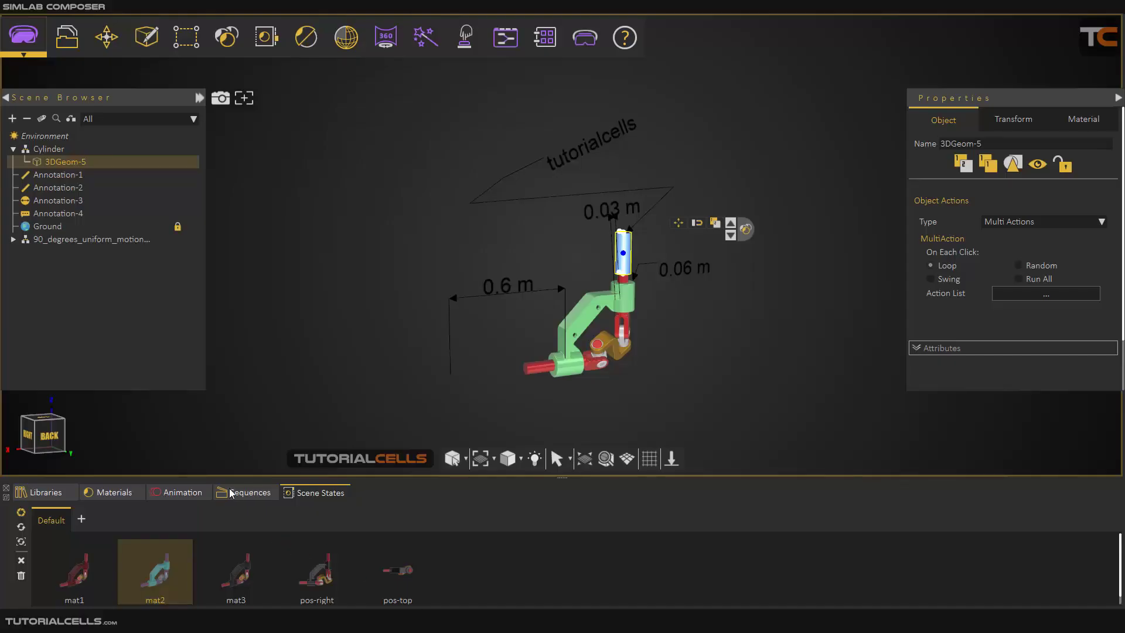
click(234, 492)
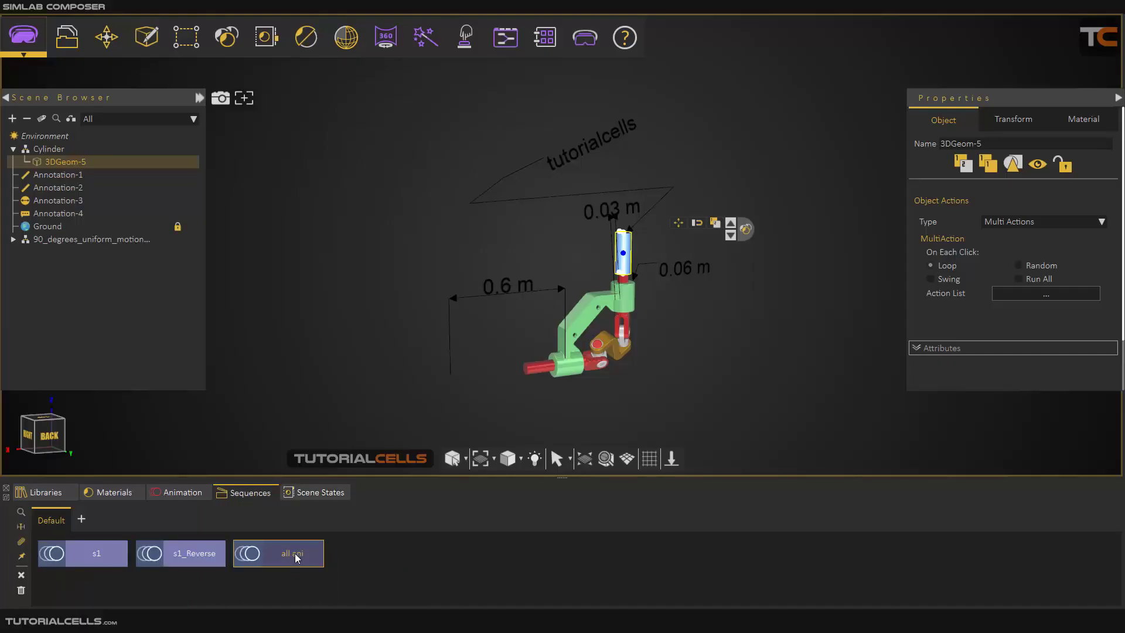
click(247, 554)
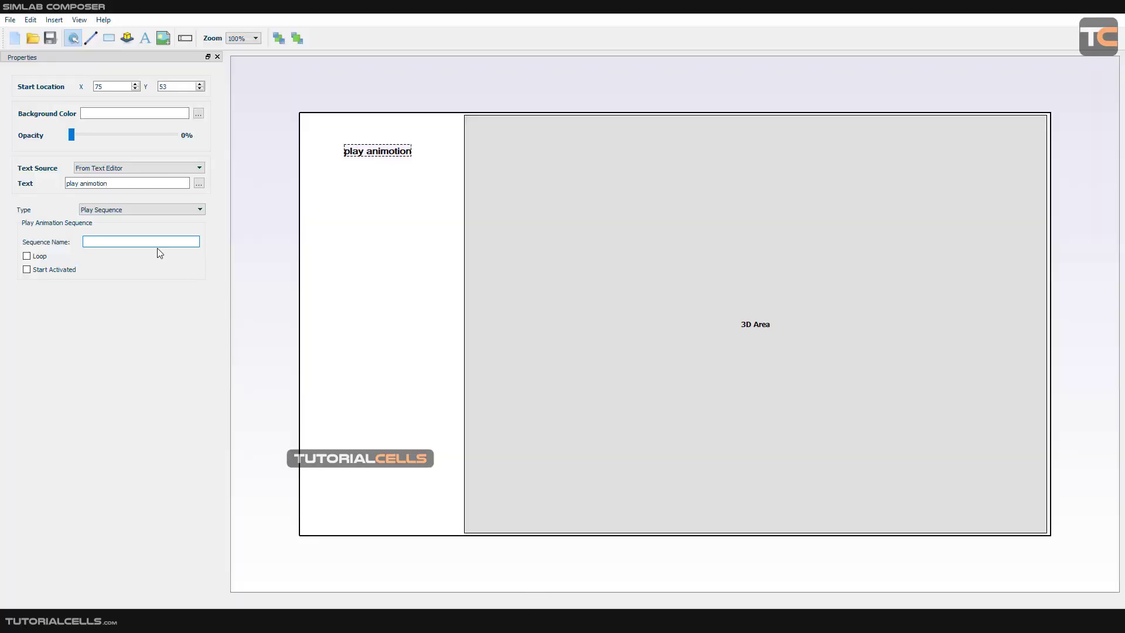
click(154, 243)
text(all a)
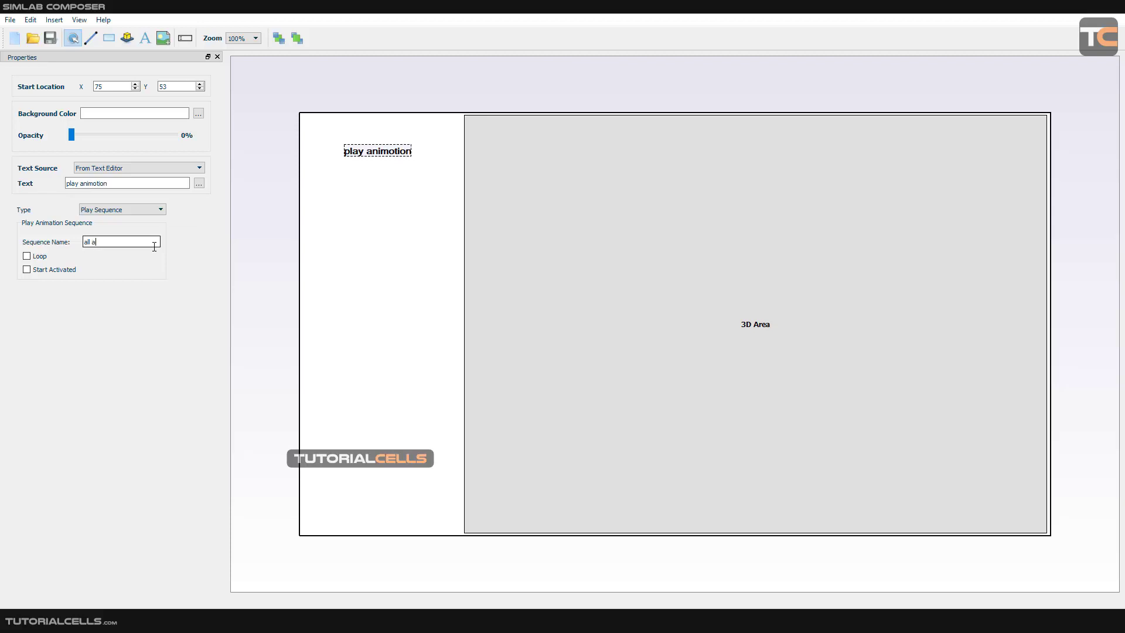
text(ni)
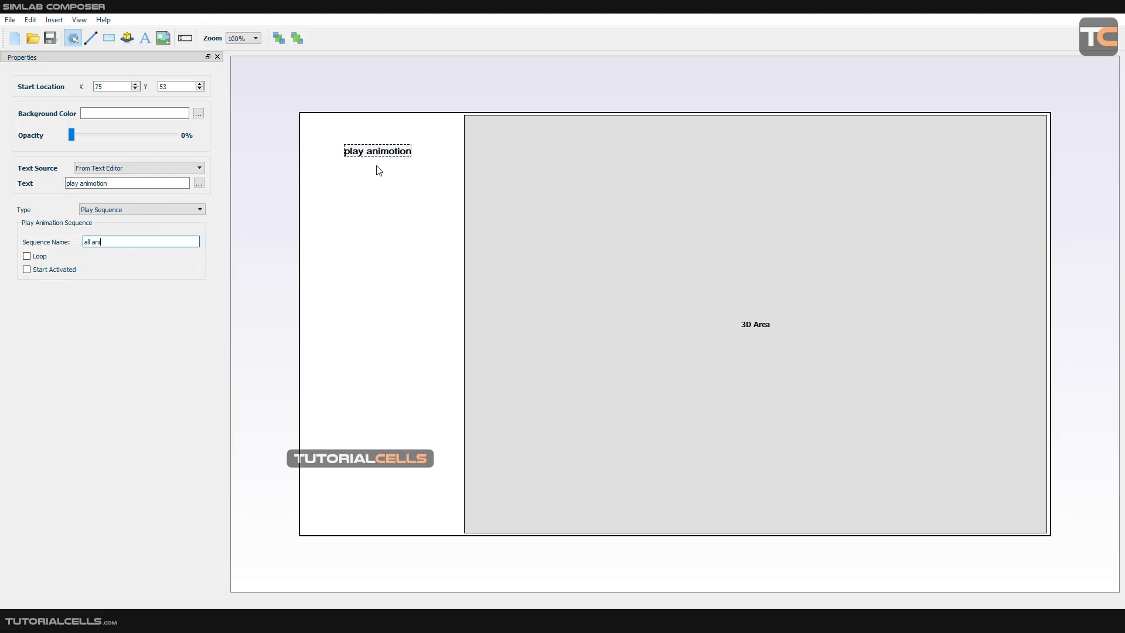
drag(378, 157, 381, 156)
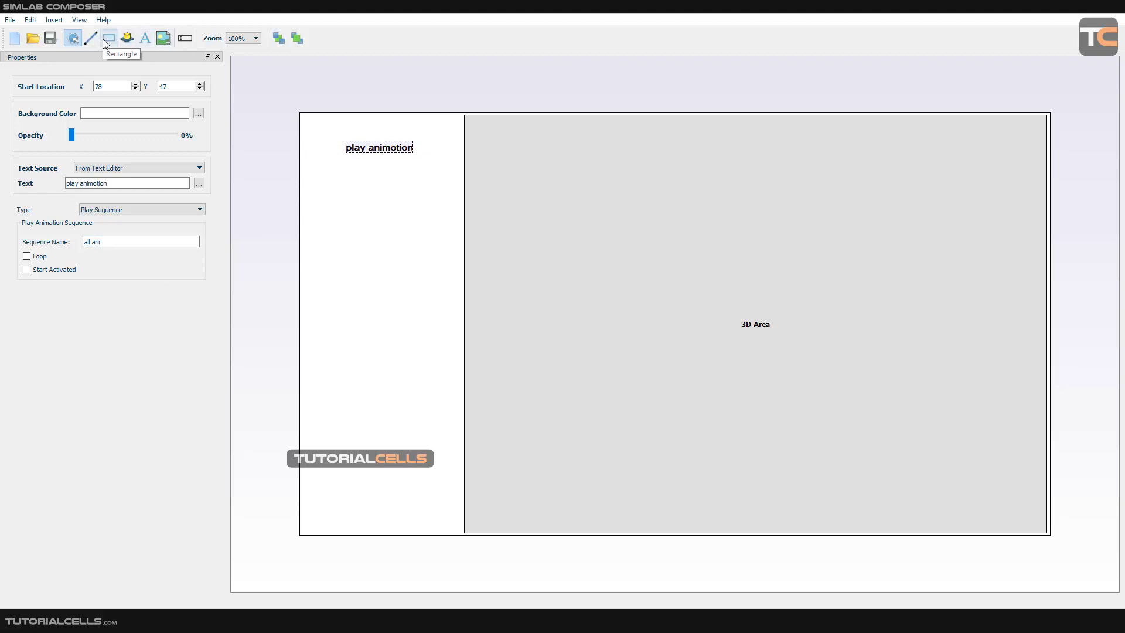
Insert the Tutorialcells.png image from the Desktop below the text and move it to about X 99, Y 262.
click(164, 38)
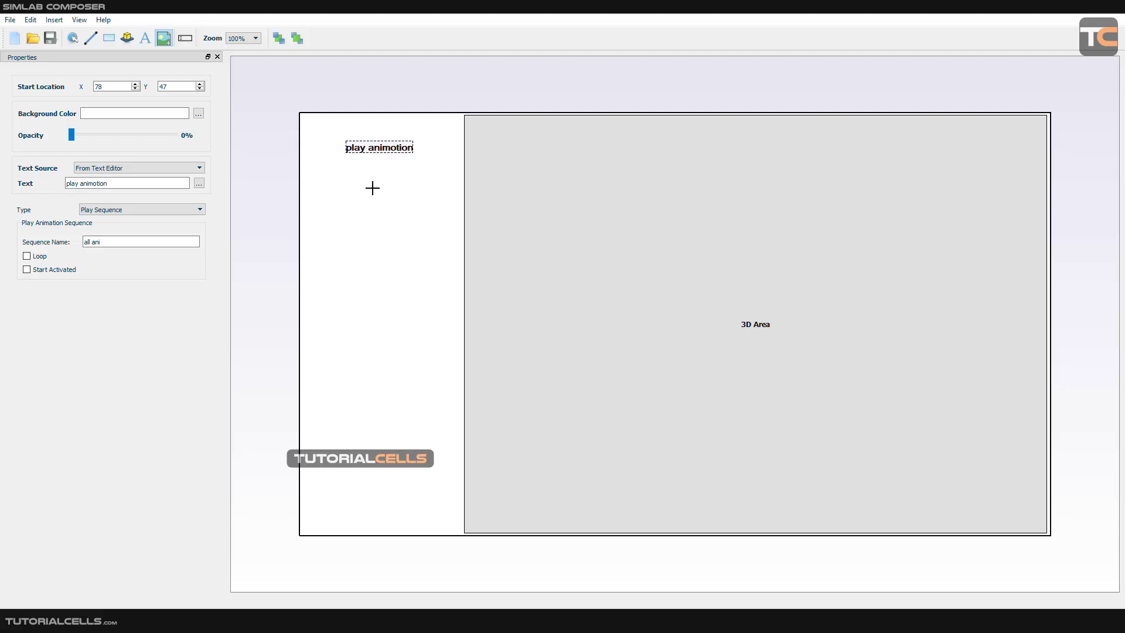
click(373, 188)
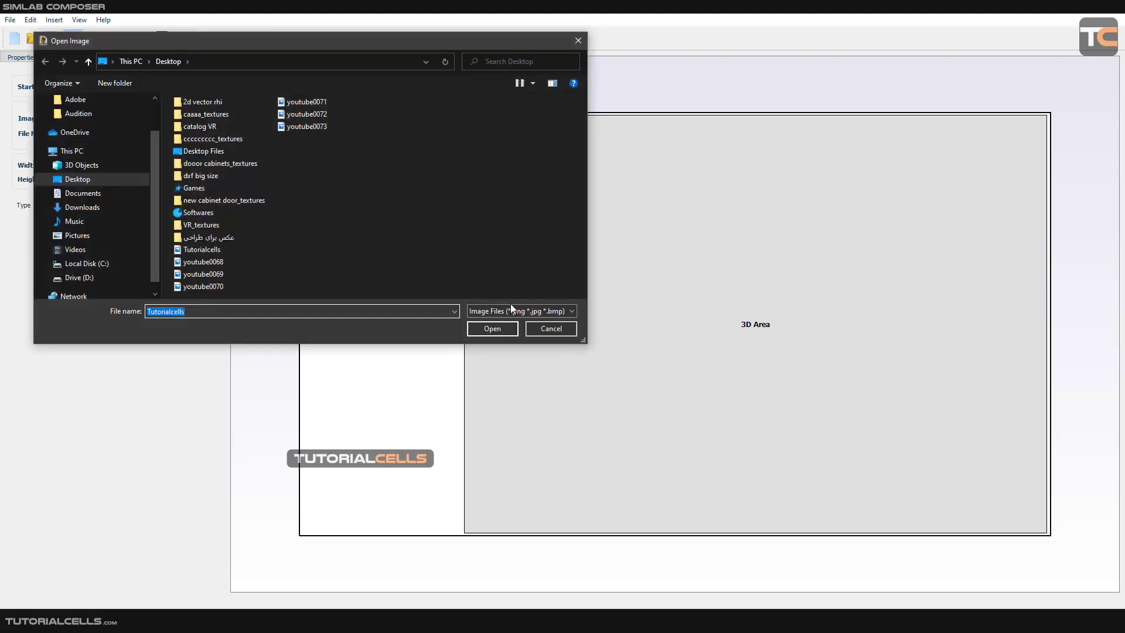
click(492, 328)
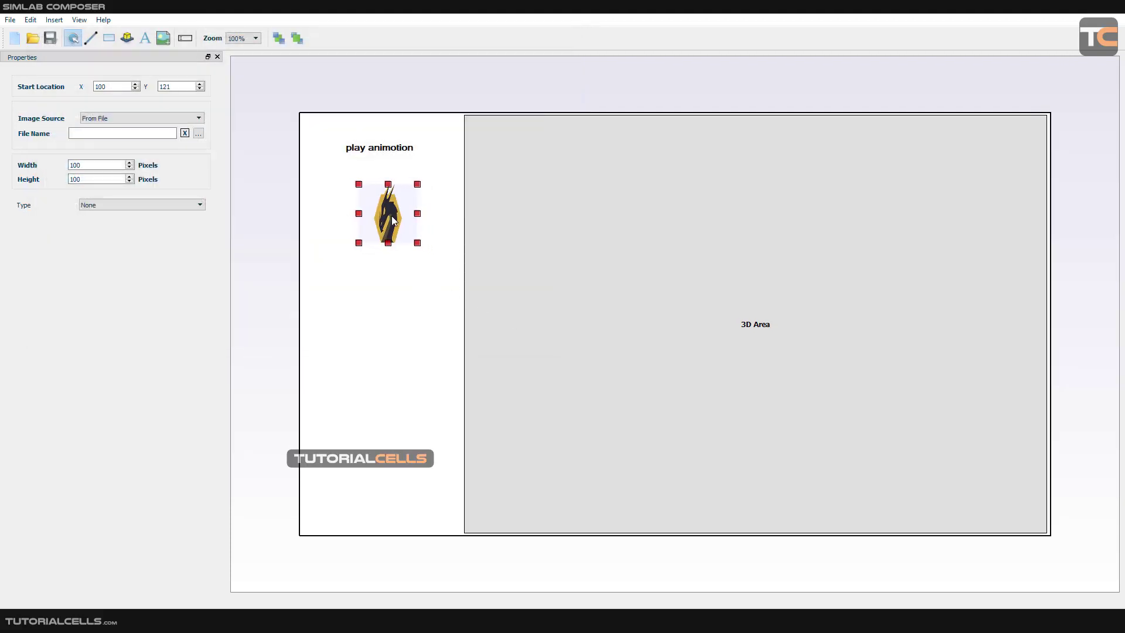
drag(391, 216, 388, 215)
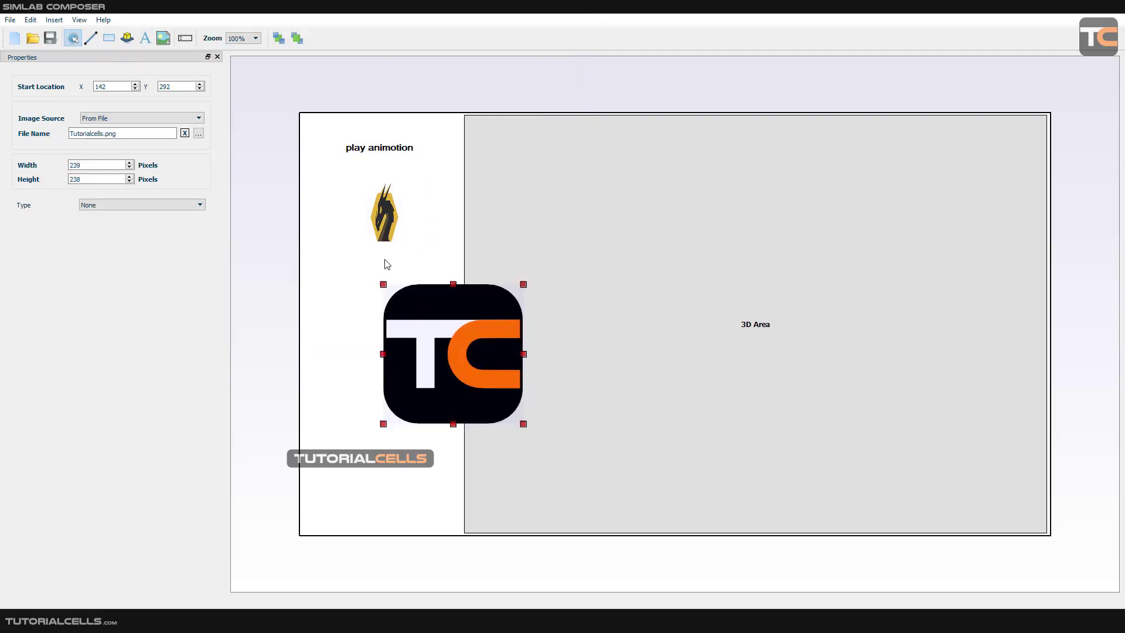
drag(450, 335, 425, 318)
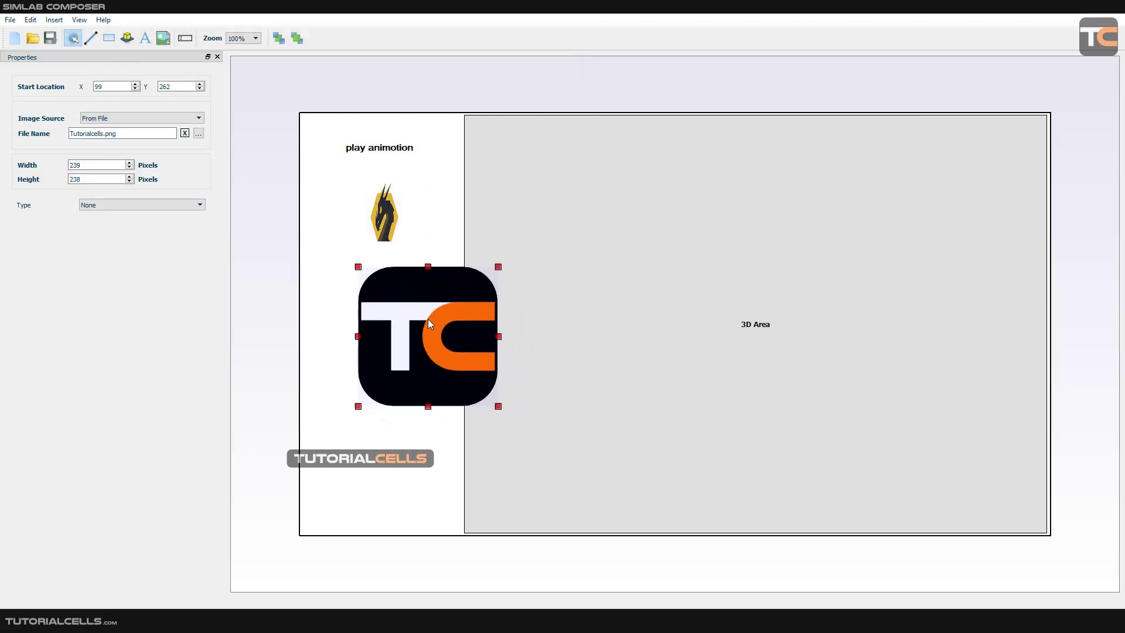
Reposition the 3D area at about X 278, Y 6 and shrink the Tutorialcells logo to about 66 by 66 pixels.
drag(501, 406, 477, 389)
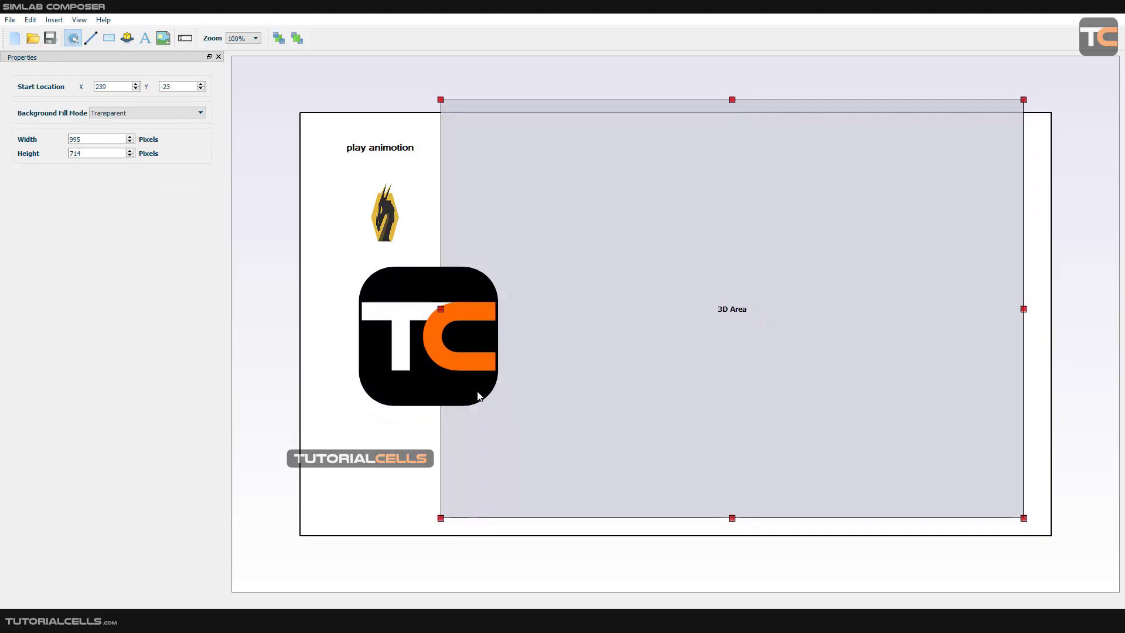
drag(695, 388, 714, 400)
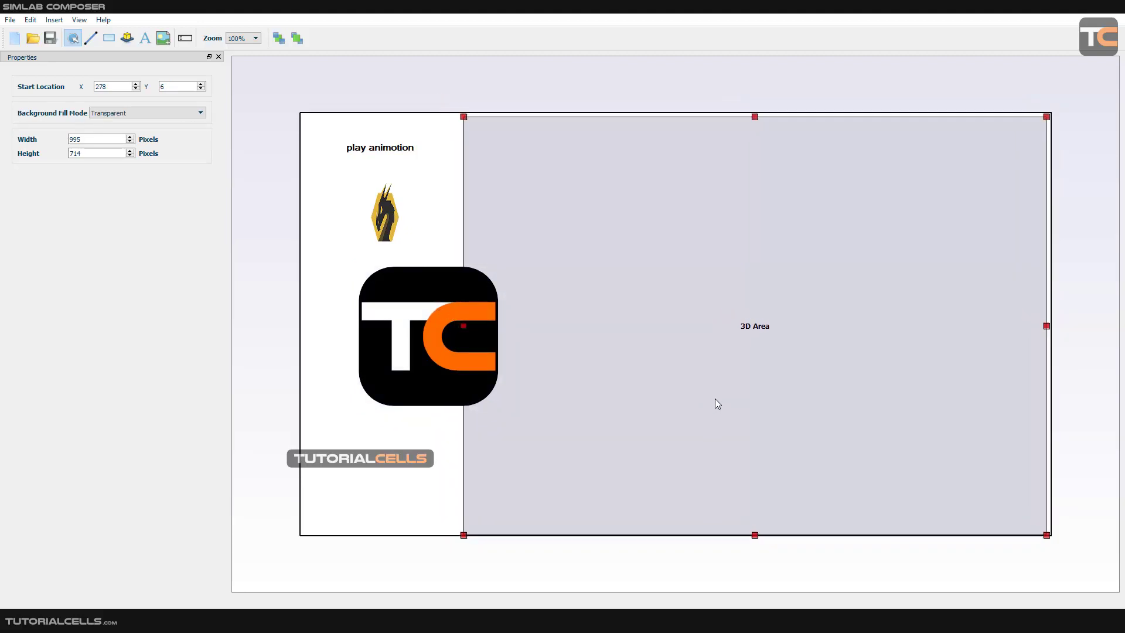
click(480, 382)
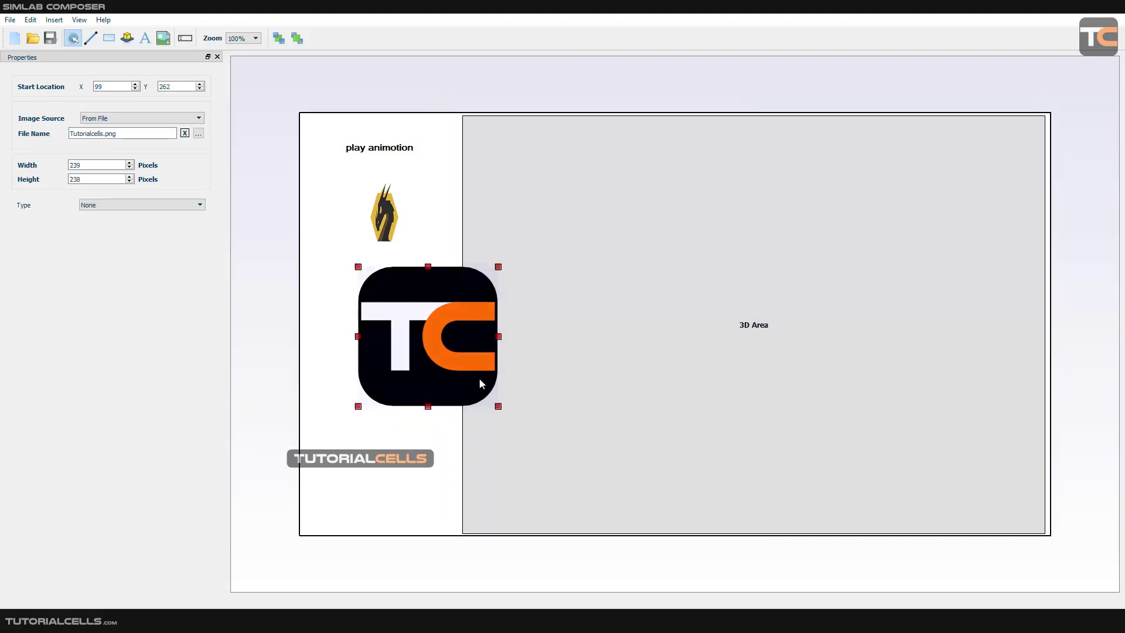
drag(498, 406, 370, 287)
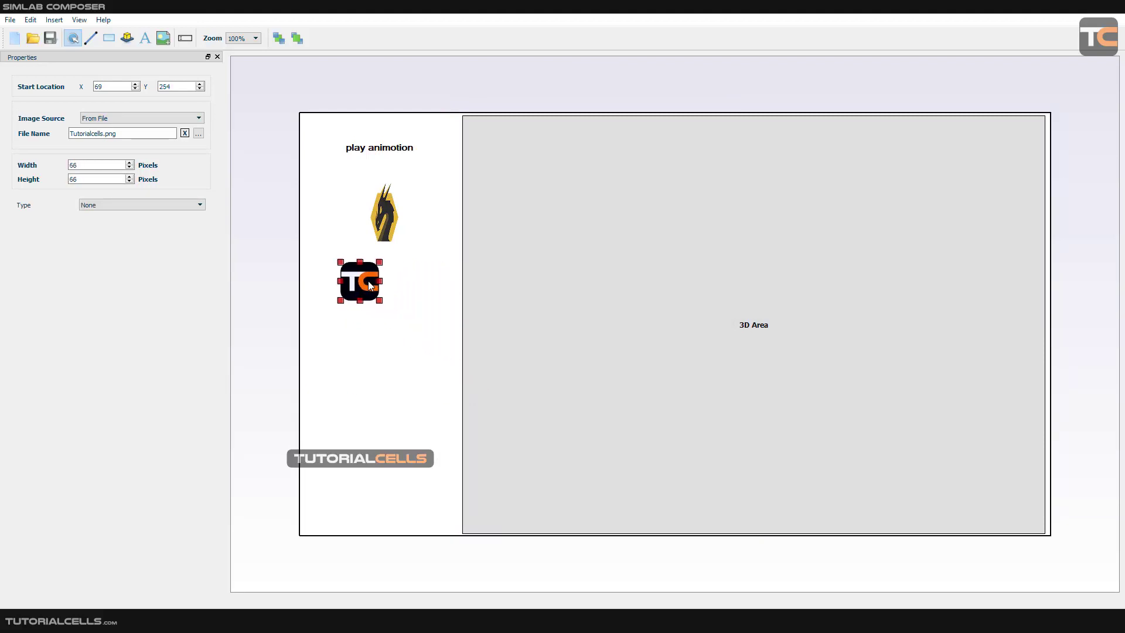
Delete the placeholder image and move the Tutorialcells logo directly under the text, at about X 106, Y 89.
click(388, 231)
key(Delete)
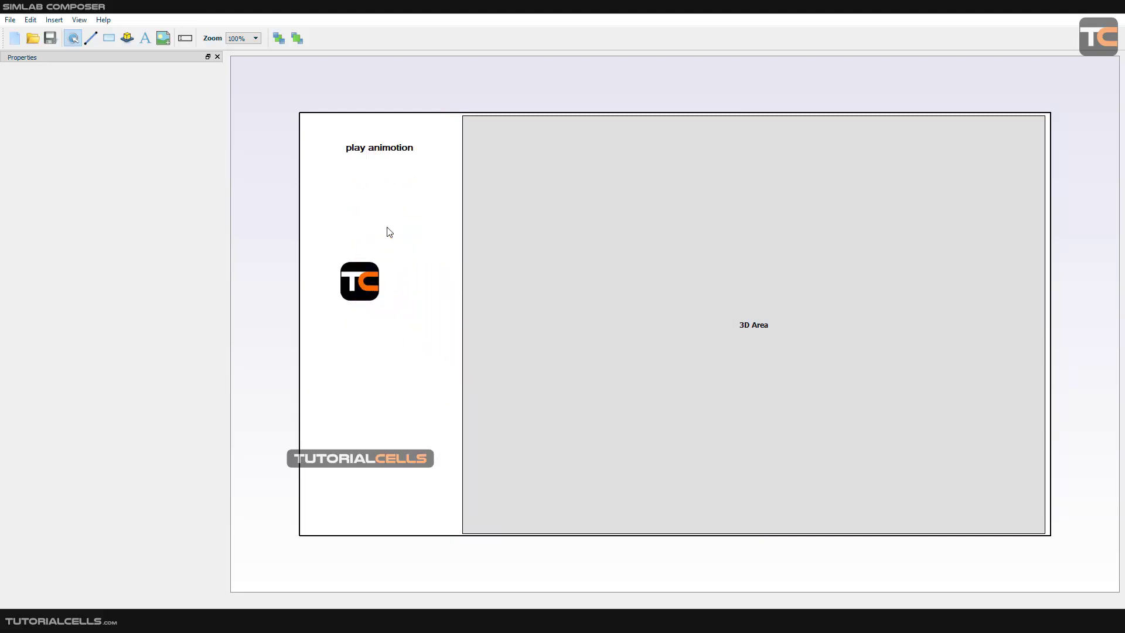
drag(356, 283, 377, 183)
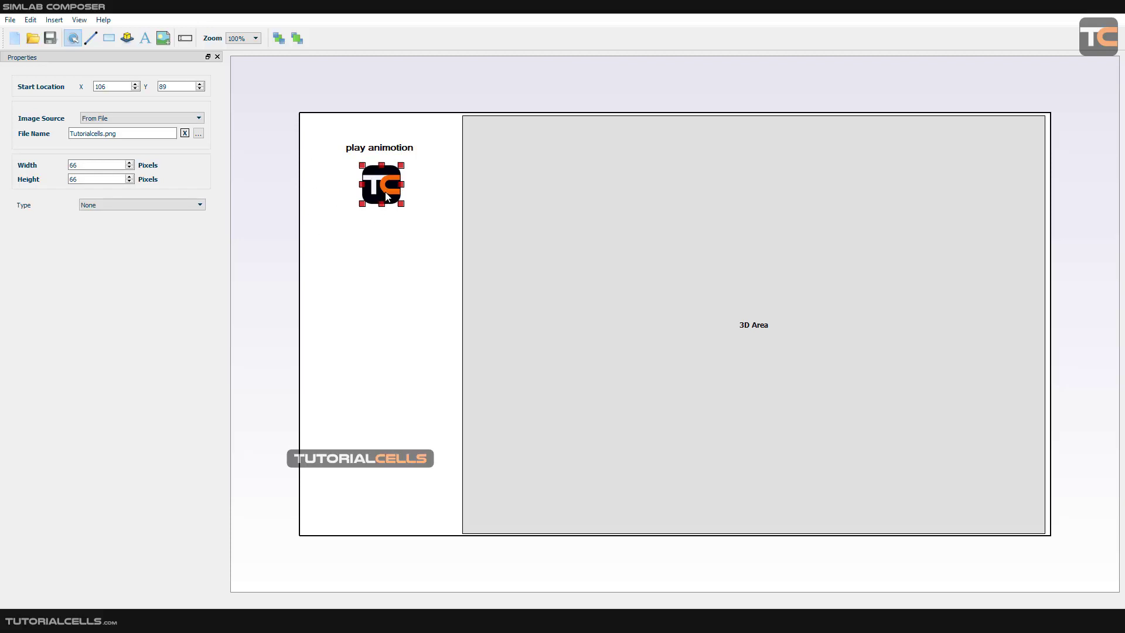
Arrange three 69 by 69 pixel copies of the logo in a column under the text, trying the stacking-order commands on an overlapping copy.
mouse_move(386, 195)
mouse_down()
mouse_move(338, 158)
mouse_move(417, 209)
mouse_move(561, 370)
mouse_move(356, 184)
mouse_move(354, 165)
mouse_move(346, 174)
mouse_move(376, 212)
mouse_up()
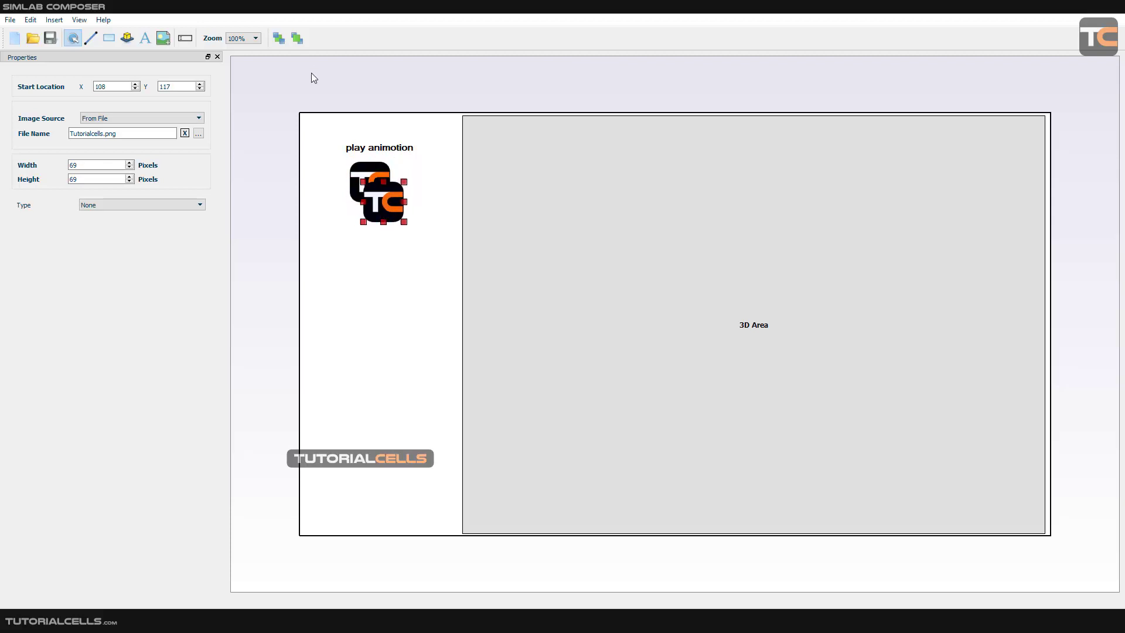
click(279, 40)
click(298, 40)
drag(385, 203, 373, 228)
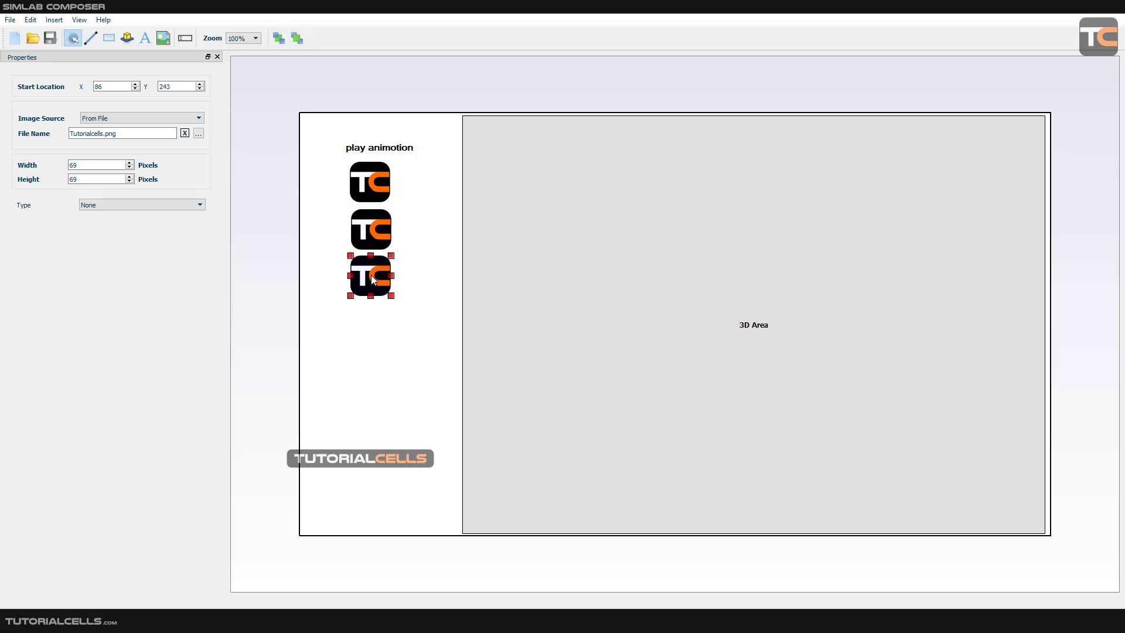
drag(372, 281, 372, 280)
Assign the Scene State action to the topmost logo image, with the state referenced by name.
click(360, 192)
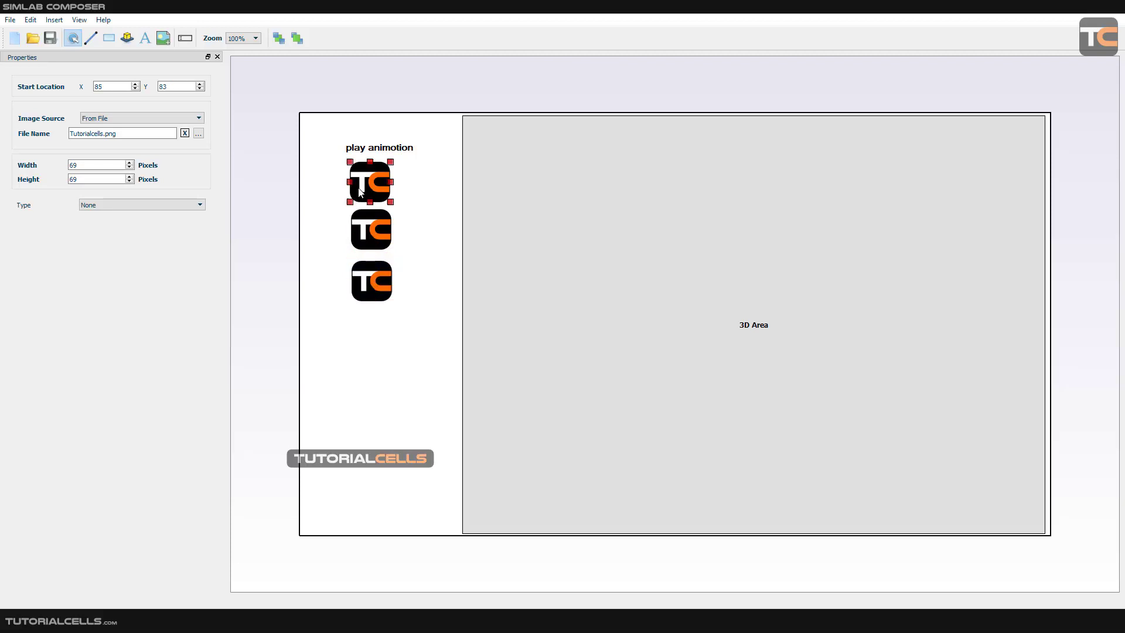
click(372, 229)
click(381, 181)
click(102, 205)
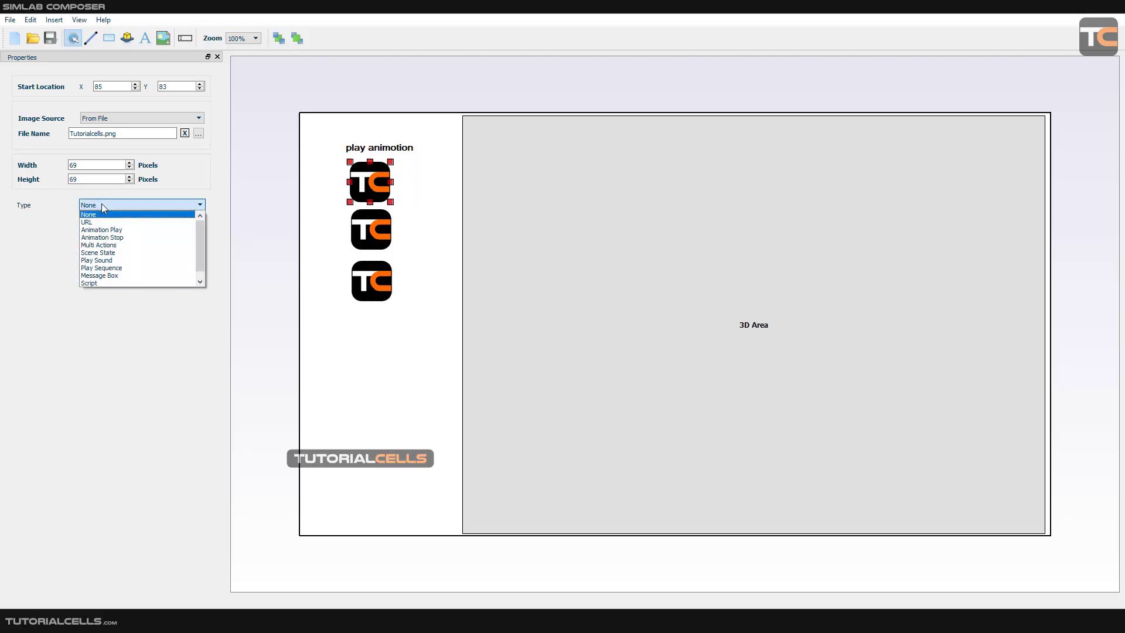
click(136, 253)
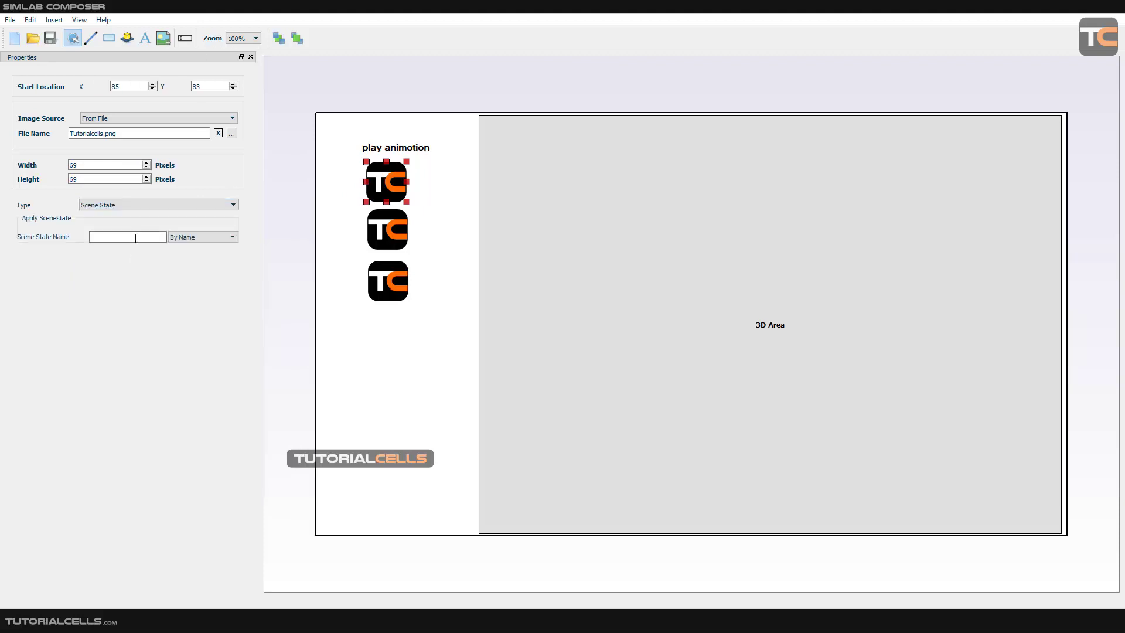
click(197, 238)
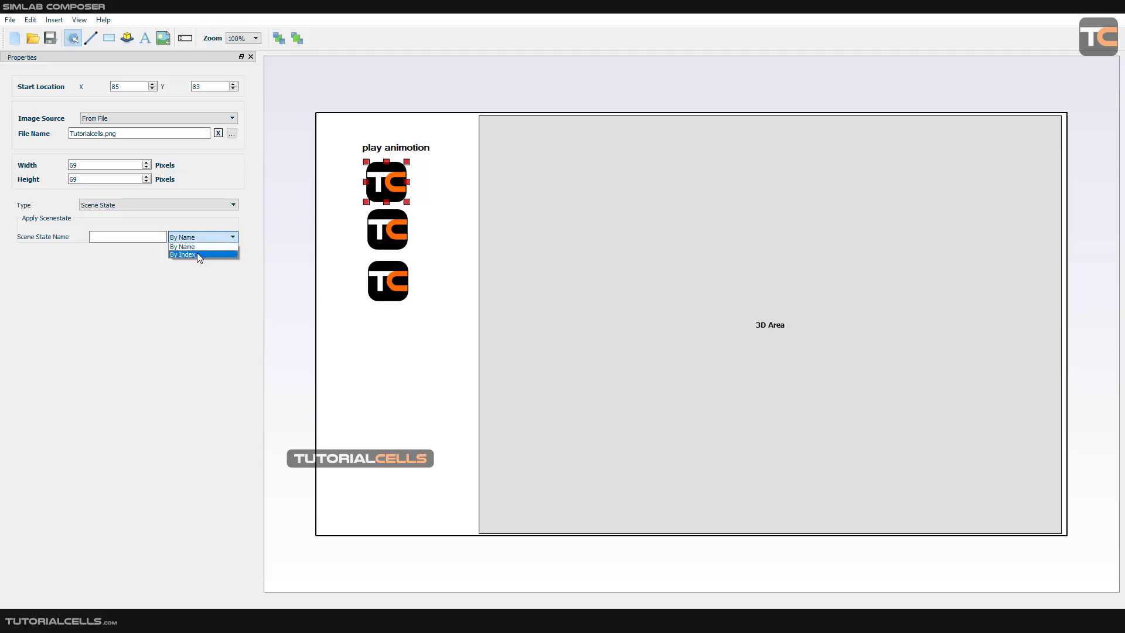
click(197, 246)
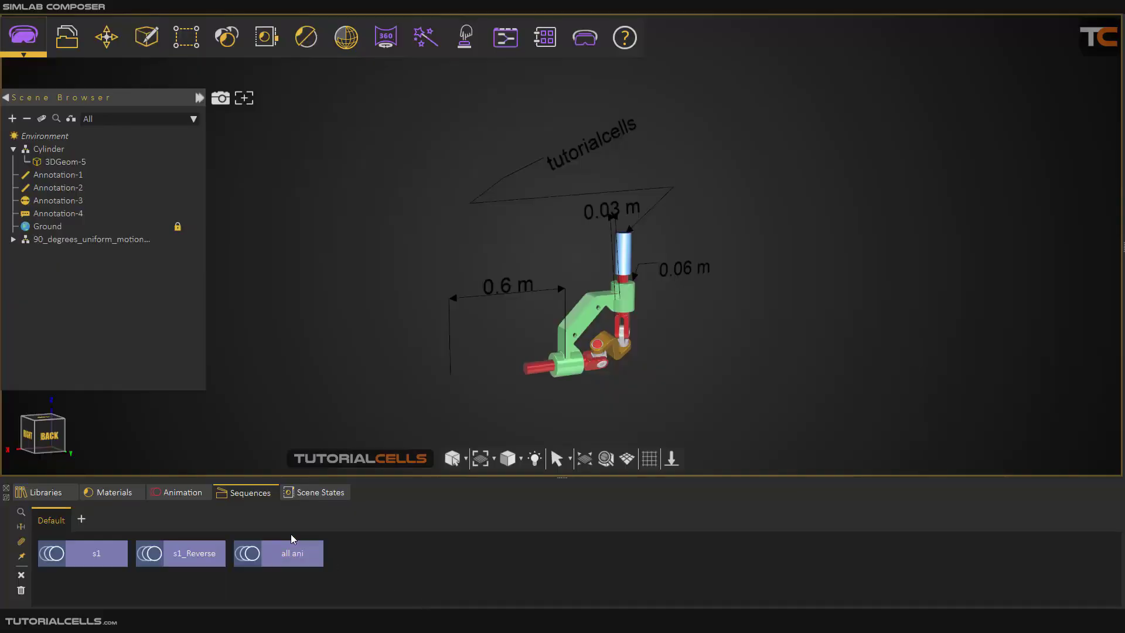
Check the names of the three material scene states in the main scene and enter one as the topmost logo's scene state name.
click(303, 496)
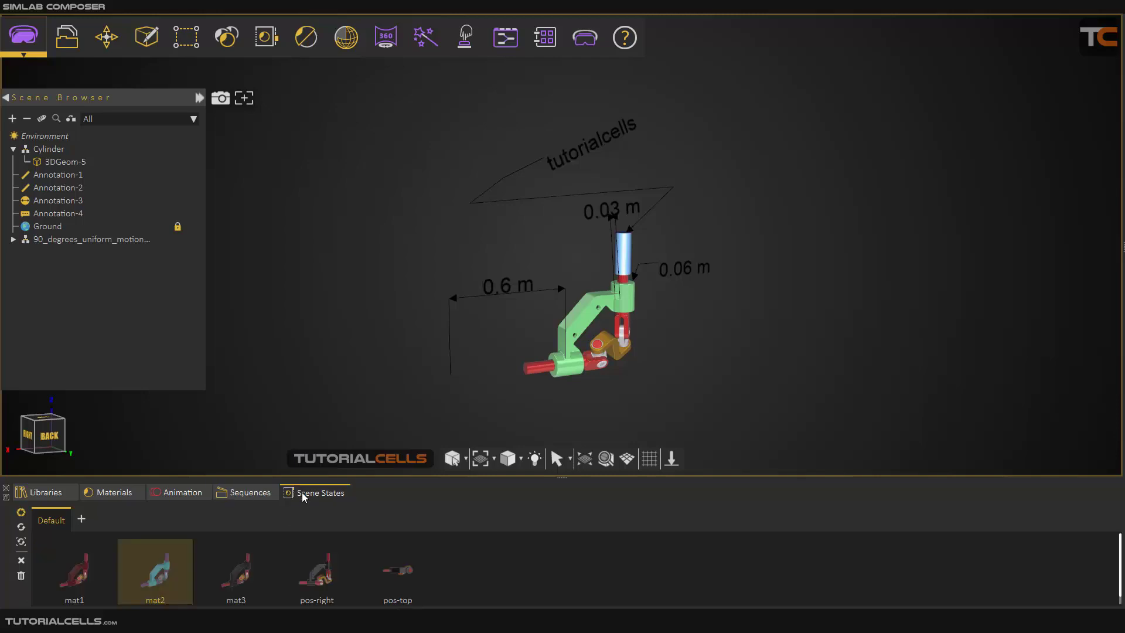
click(79, 579)
click(139, 574)
click(236, 574)
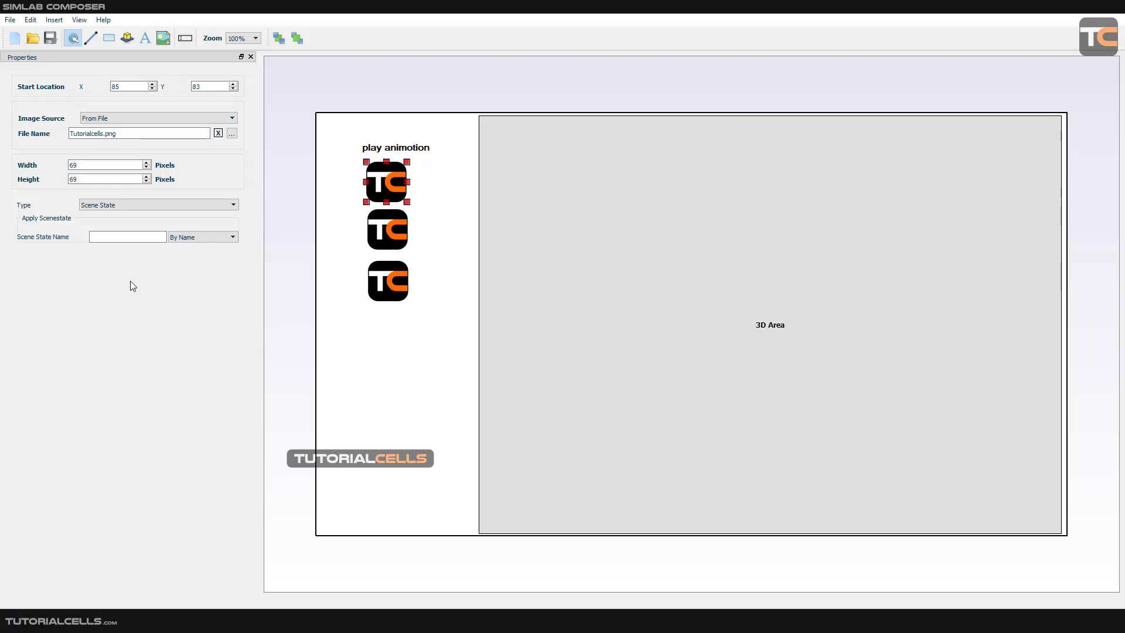
text(mat1)
Assign the Scene State action to the middle logo with the scene state name mat2.
click(387, 229)
click(153, 208)
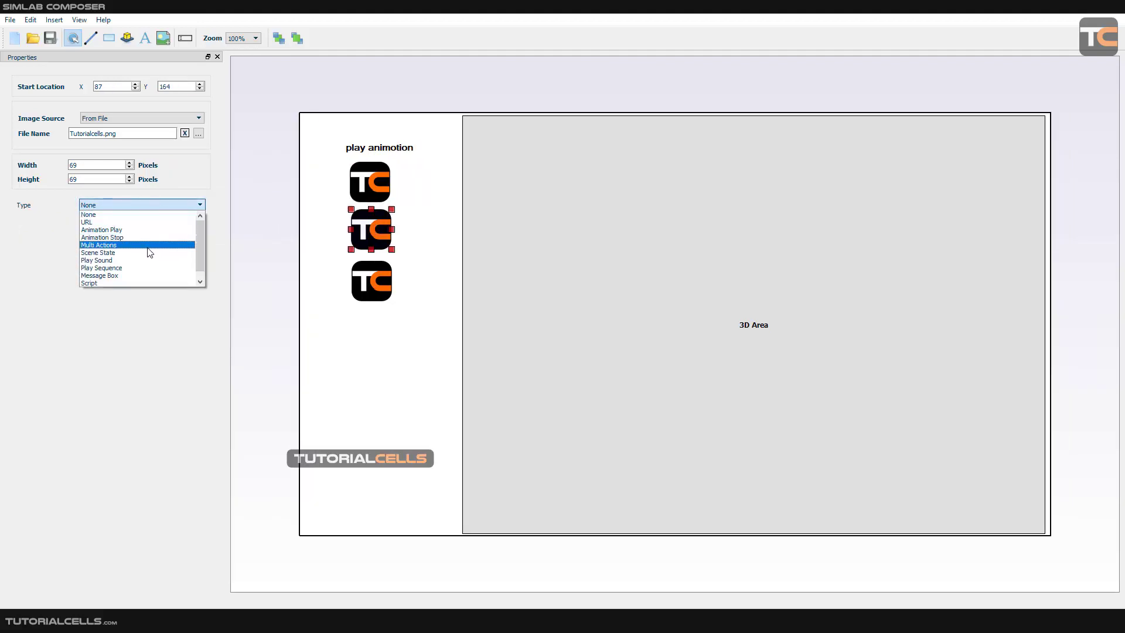
click(145, 252)
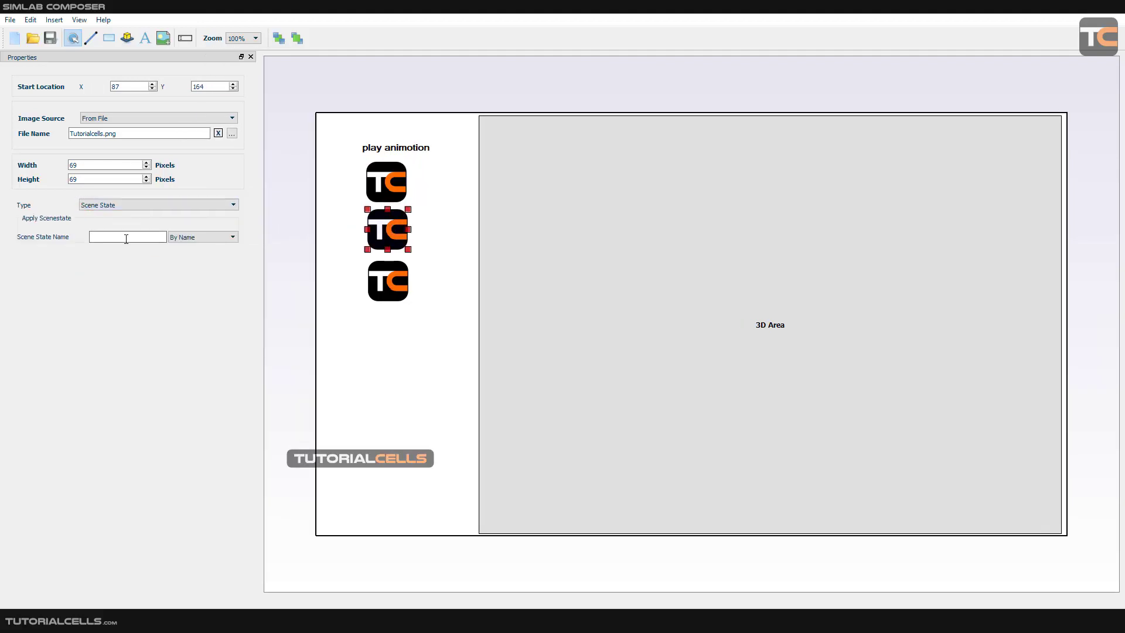
click(126, 238)
text(mat2)
Assign the Scene State action to the lowest logo with the scene state name mat1.
click(387, 286)
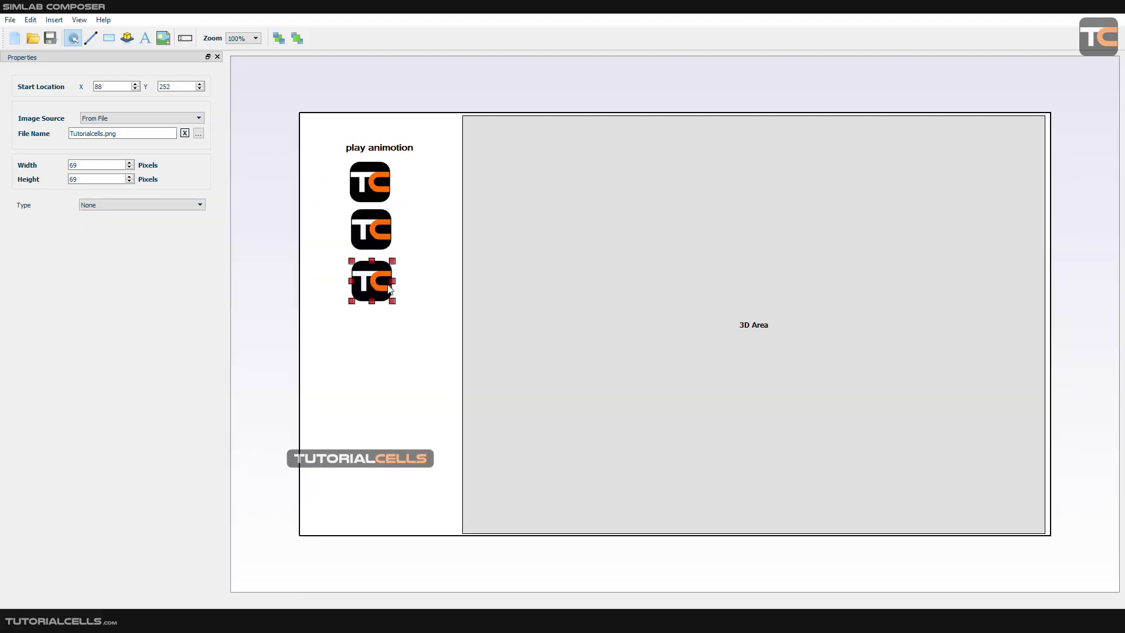
click(147, 205)
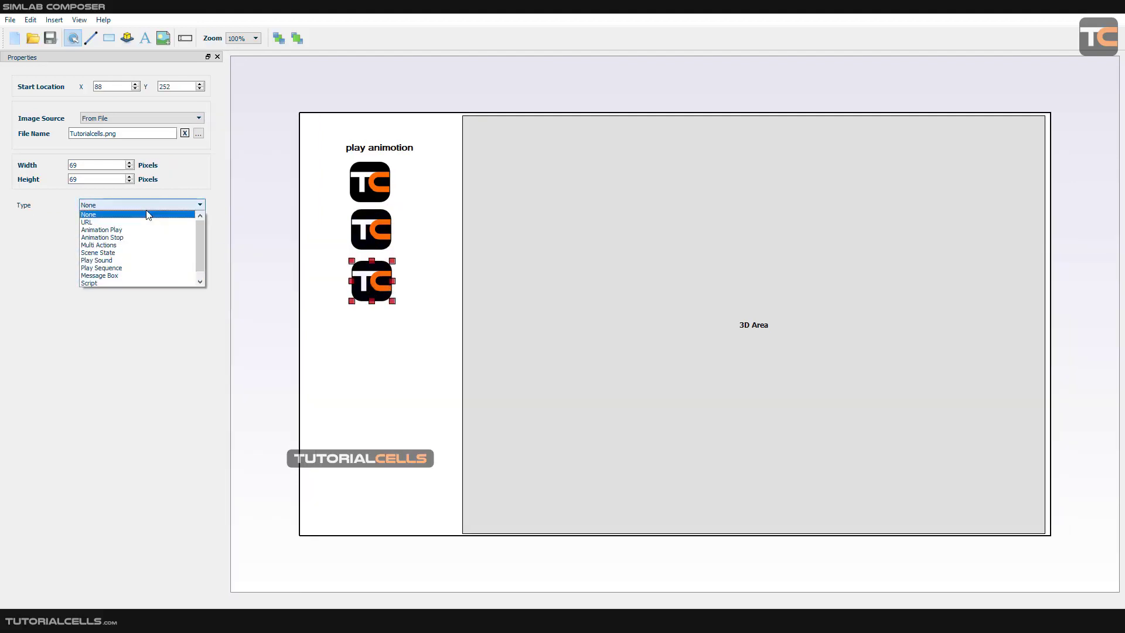
click(131, 252)
click(127, 239)
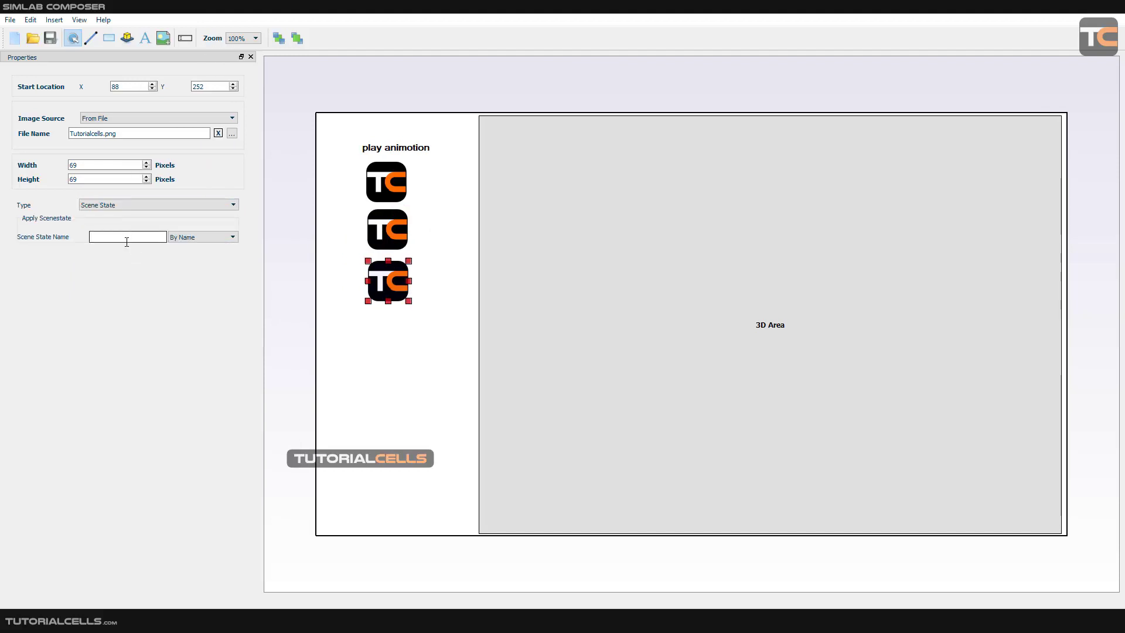
text(mat1)
click(418, 350)
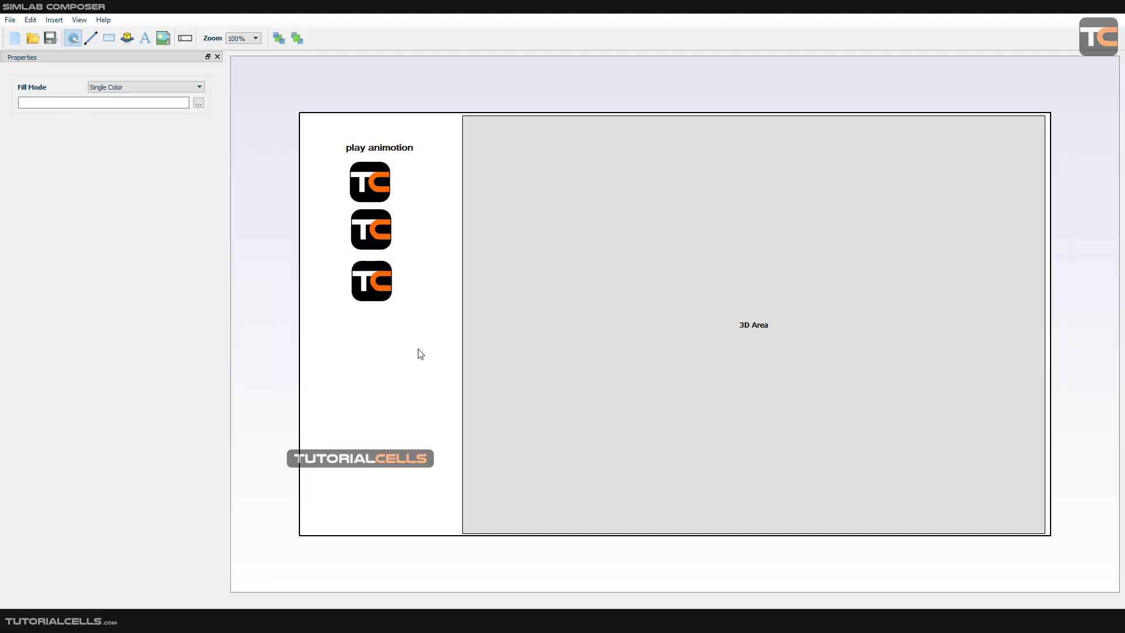
Insert a rectangle below the logos, enlarge it to about 365 by 275 pixels and place it at about X 64, Y 346.
click(115, 40)
click(368, 328)
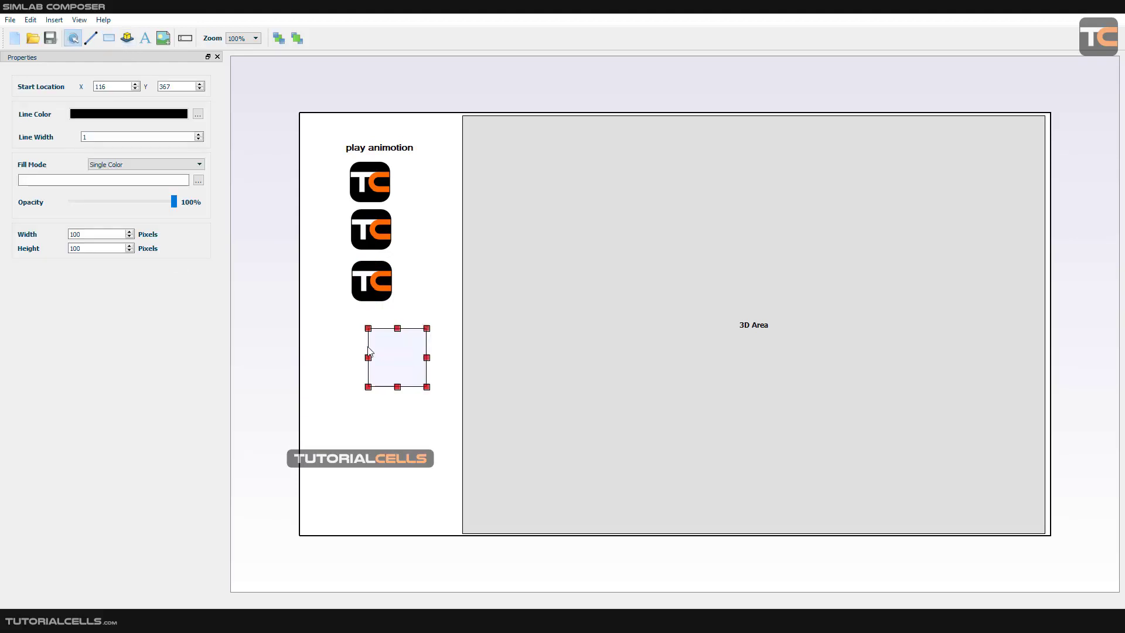
drag(382, 363, 575, 490)
drag(552, 449, 527, 434)
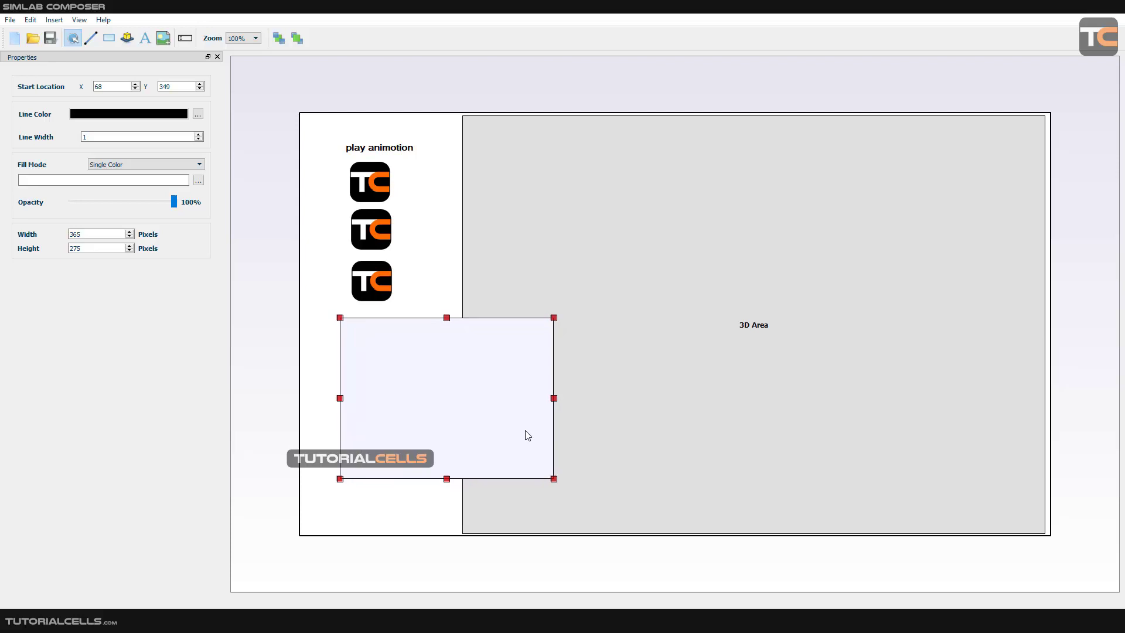
Send the rectangle behind the 3D area, resize it to about 390 by 314 pixels and move it to about X 18, Y 283.
click(276, 38)
drag(397, 367, 392, 368)
click(706, 280)
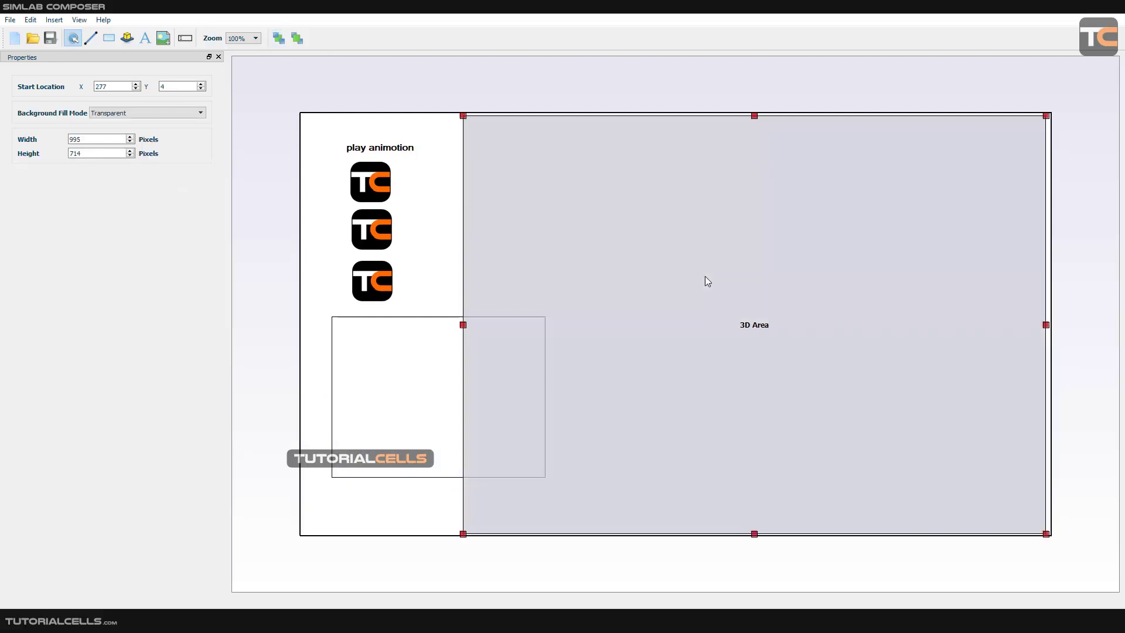
click(401, 374)
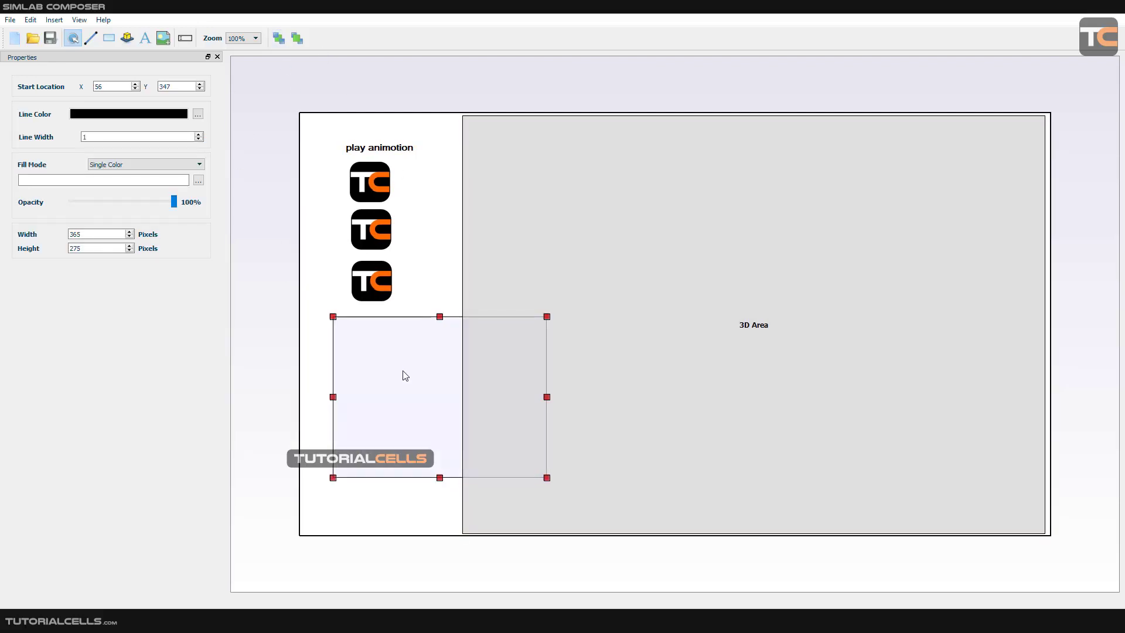
drag(402, 373, 391, 374)
drag(534, 316, 547, 293)
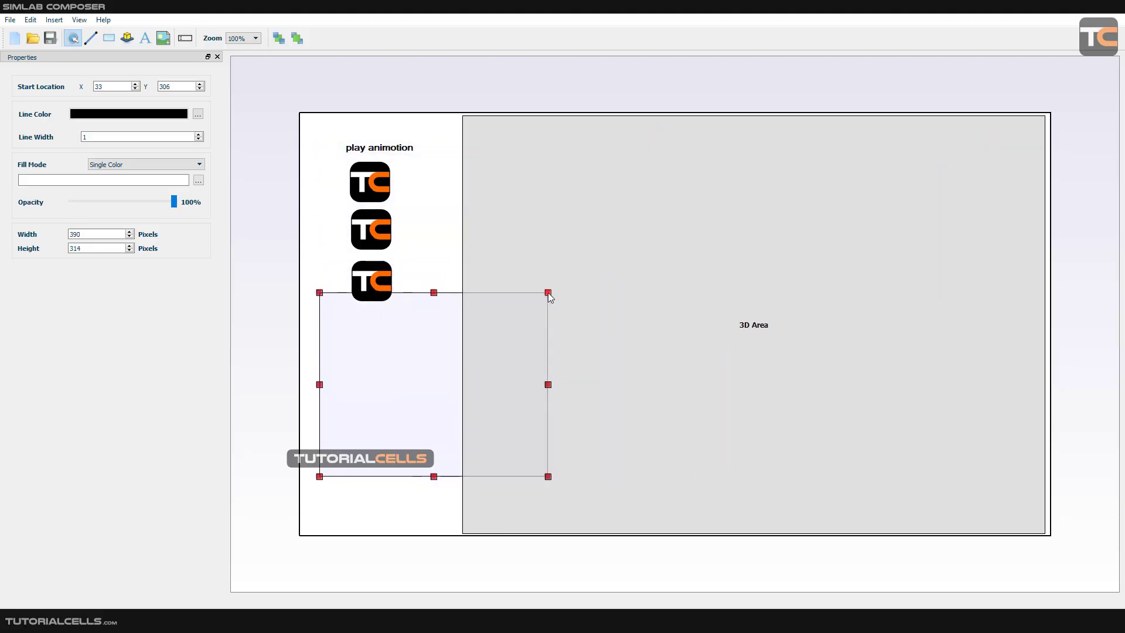
drag(397, 359, 388, 346)
Try the Linear Gradient fill on the rectangle, restore Single Color and move it to about X 13, Y 305.
click(169, 167)
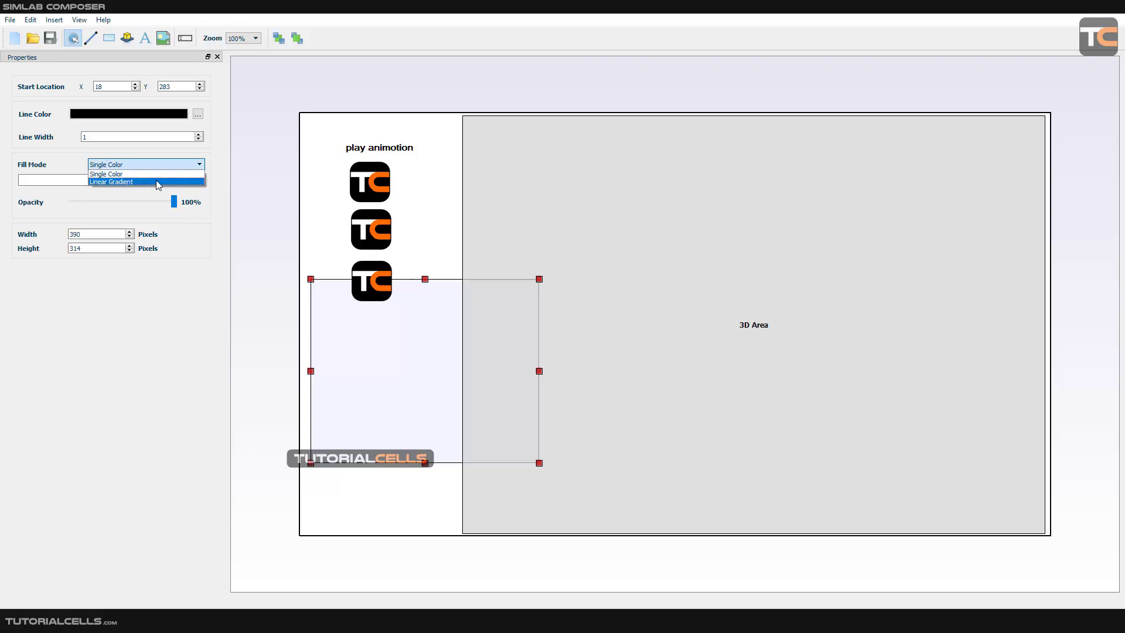
click(156, 181)
click(160, 166)
click(163, 174)
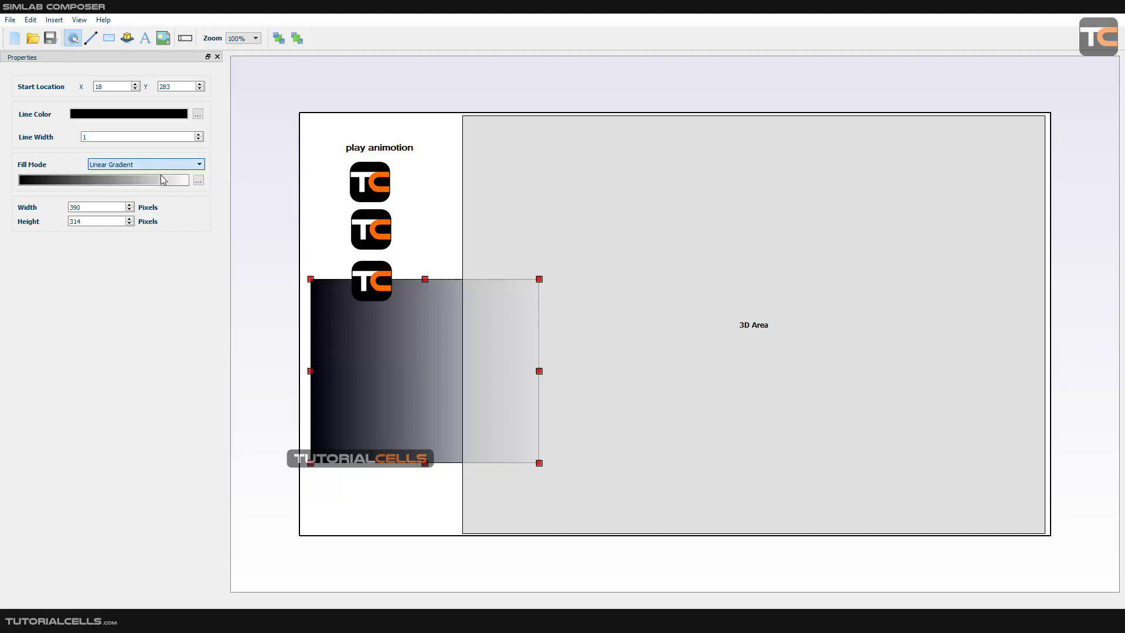
drag(412, 390, 413, 403)
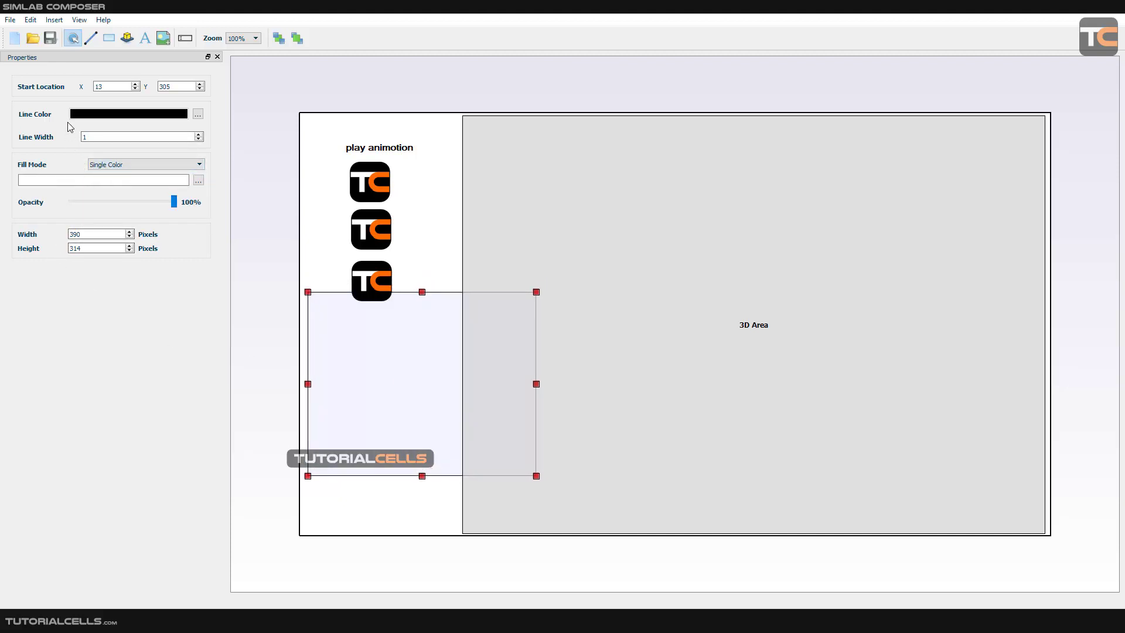
View the rectangle's line color choices without changing the color, and delete the rectangle from the page.
click(198, 114)
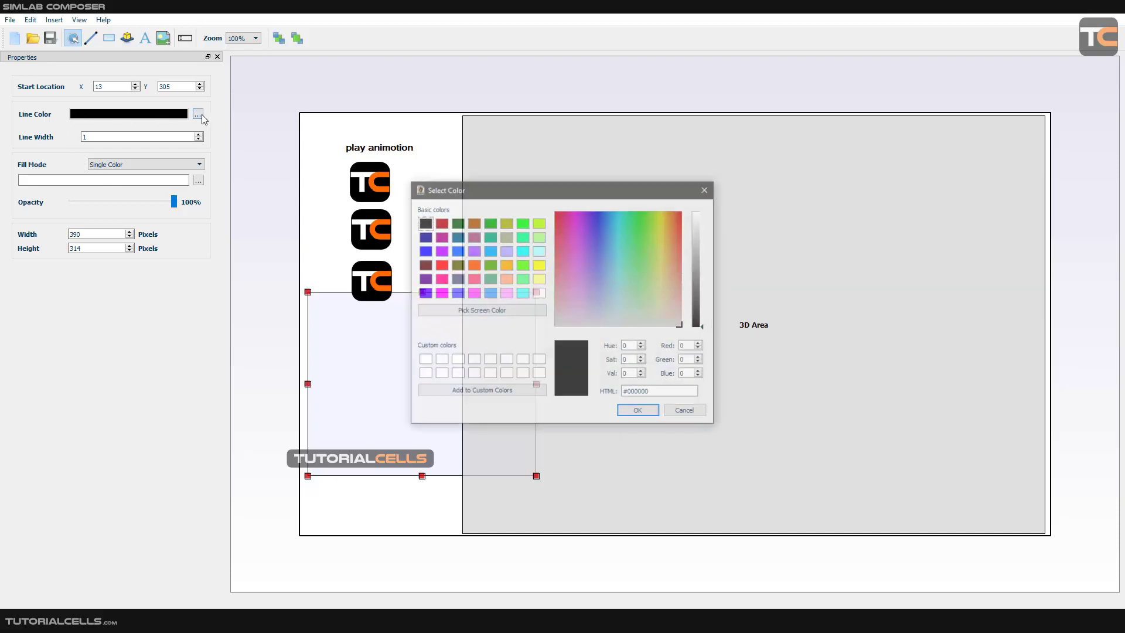
click(668, 413)
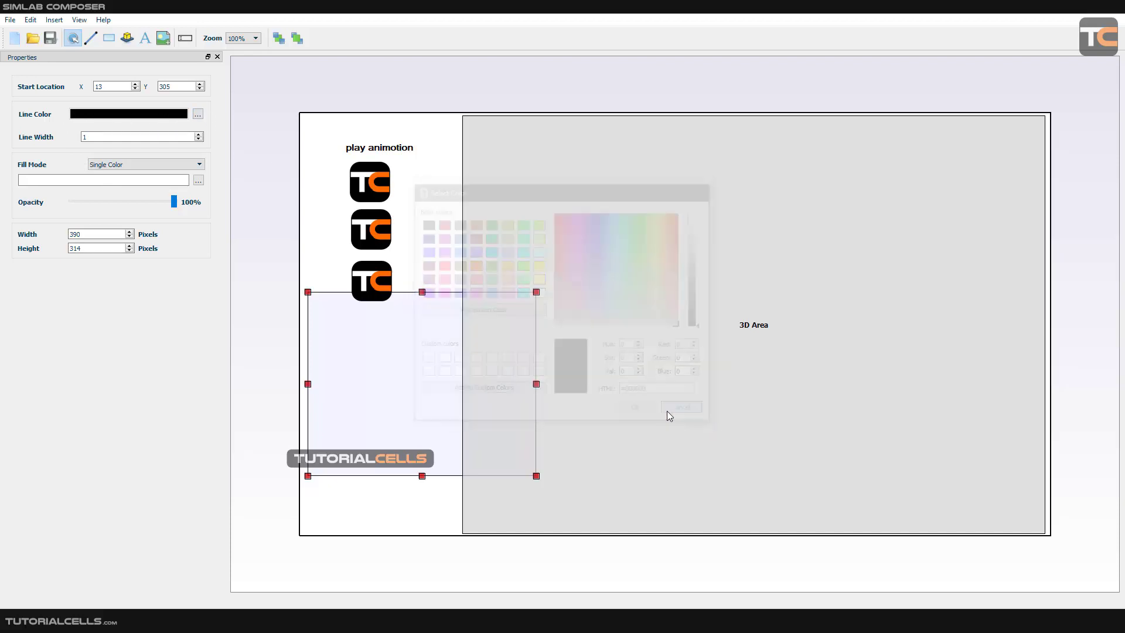
drag(440, 389, 444, 395)
key(Delete)
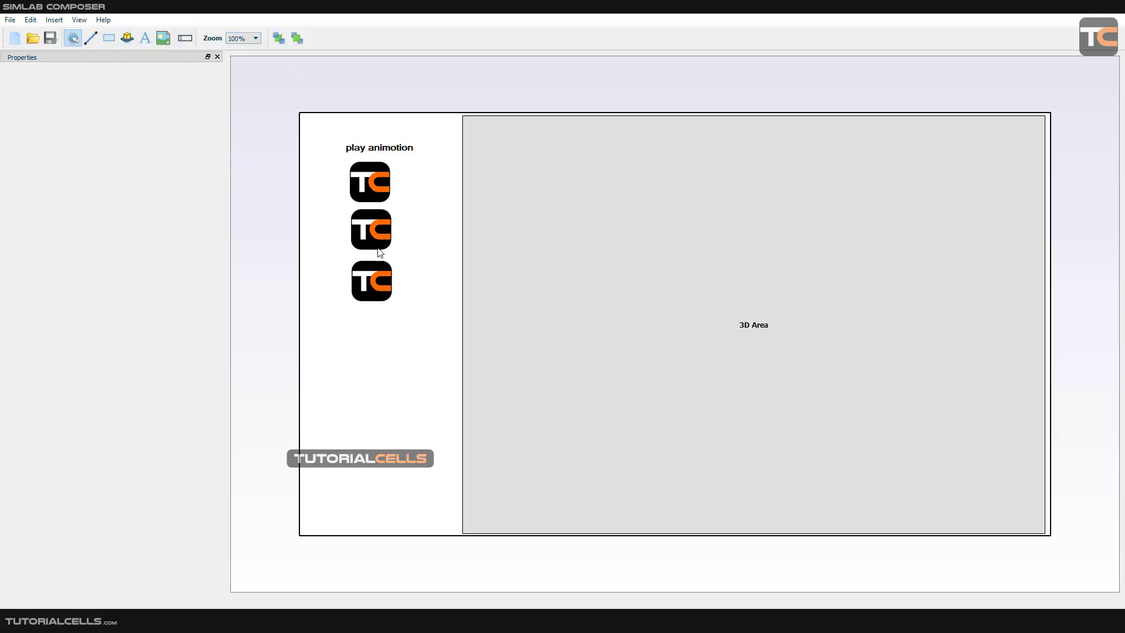
click(52, 21)
click(114, 156)
click(79, 20)
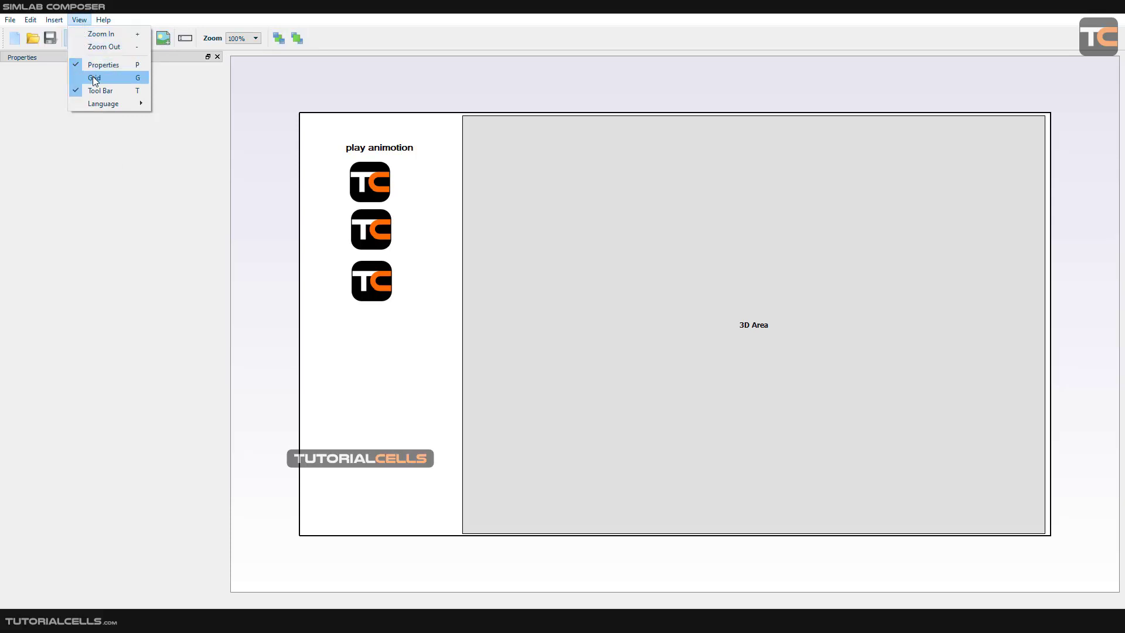
click(93, 77)
click(79, 20)
click(371, 352)
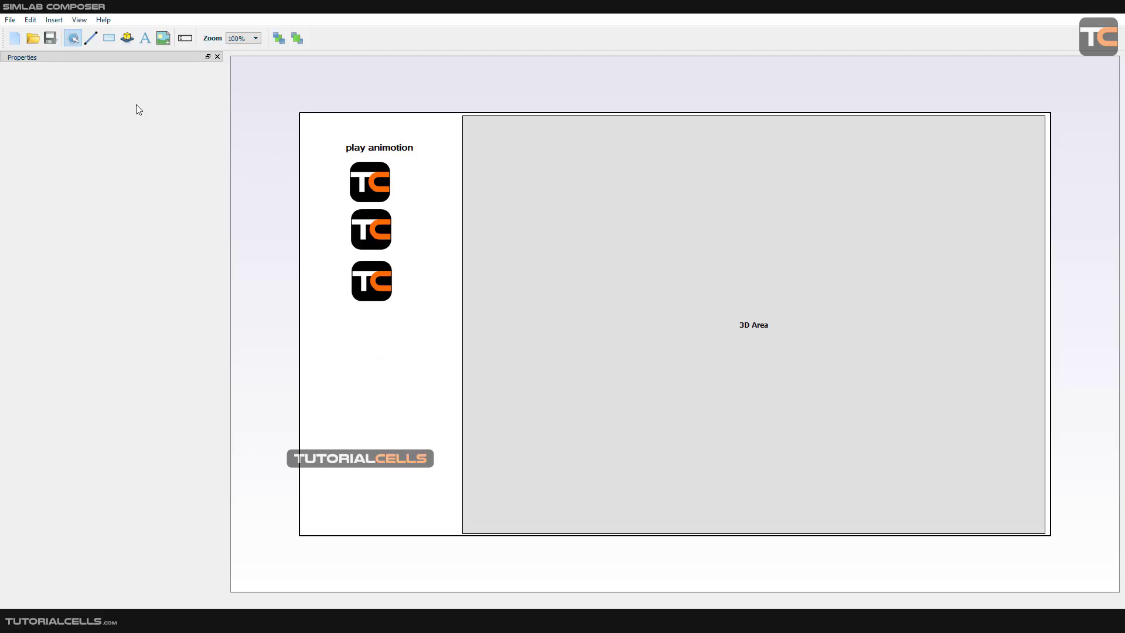
Save the page template as "my tem2222" in the General templates folder, in SimLab Template File (*.stf) format.
click(51, 39)
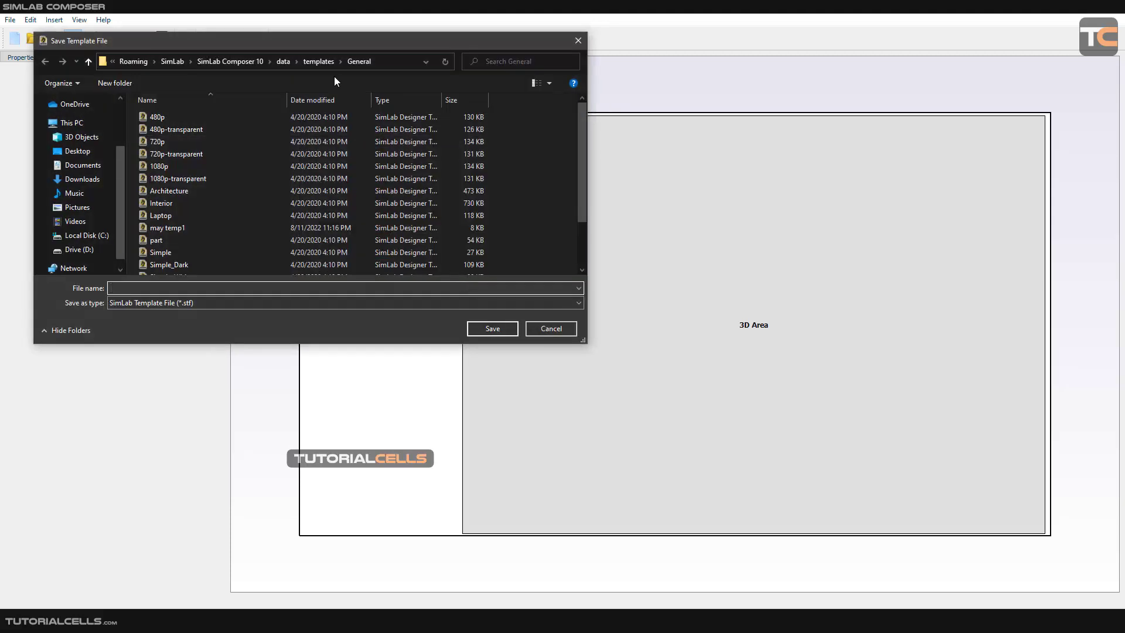
drag(336, 47, 423, 134)
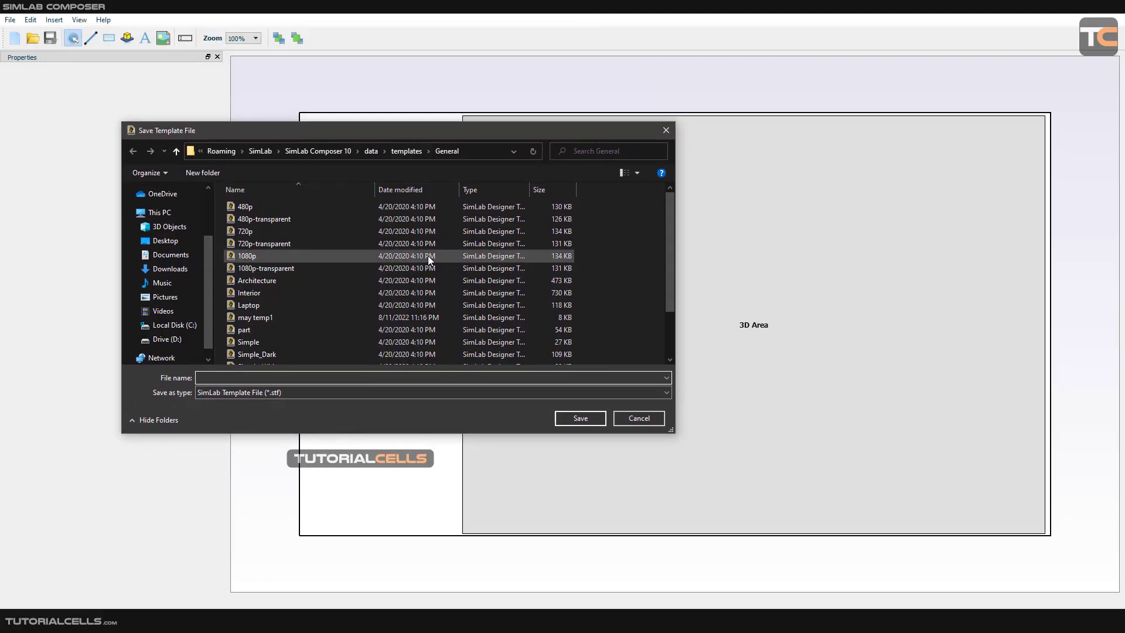
click(474, 149)
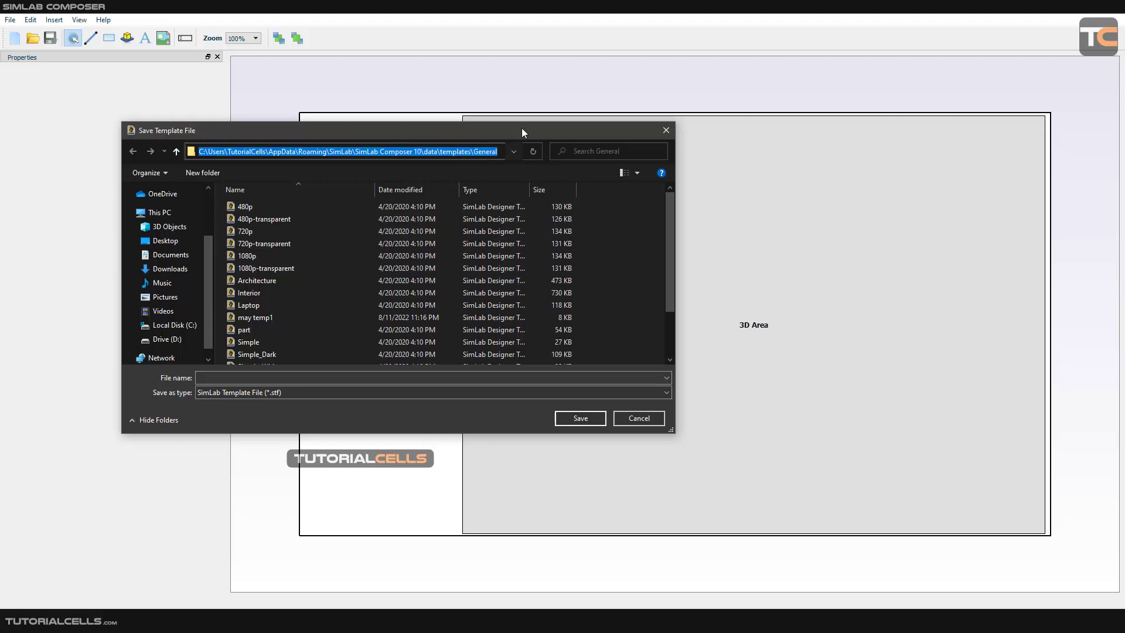
click(293, 378)
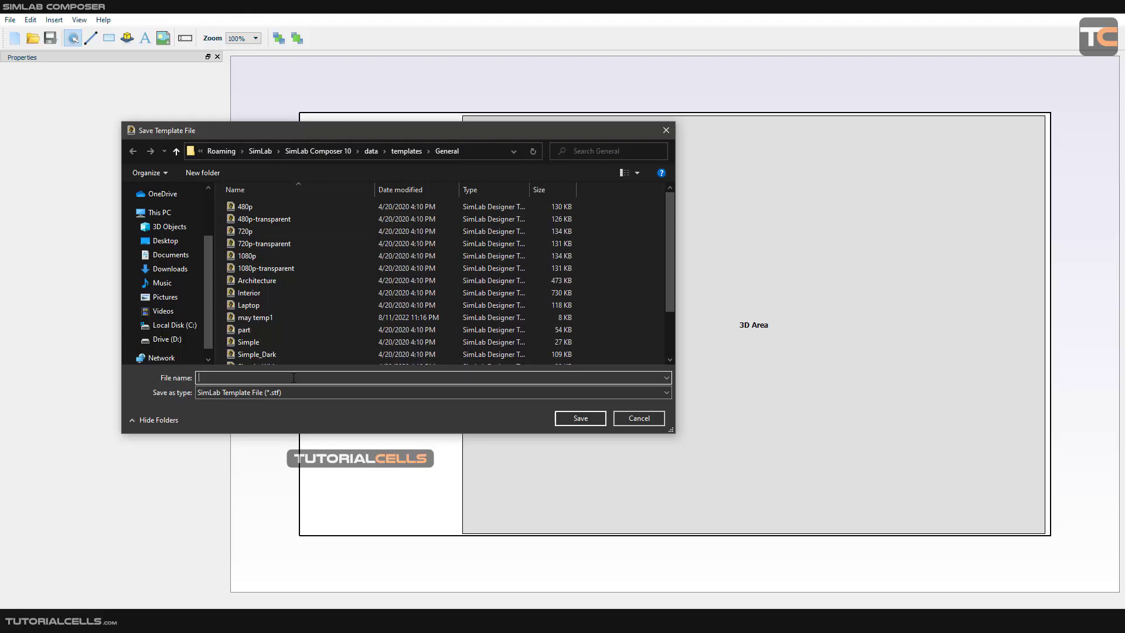
text(ma)
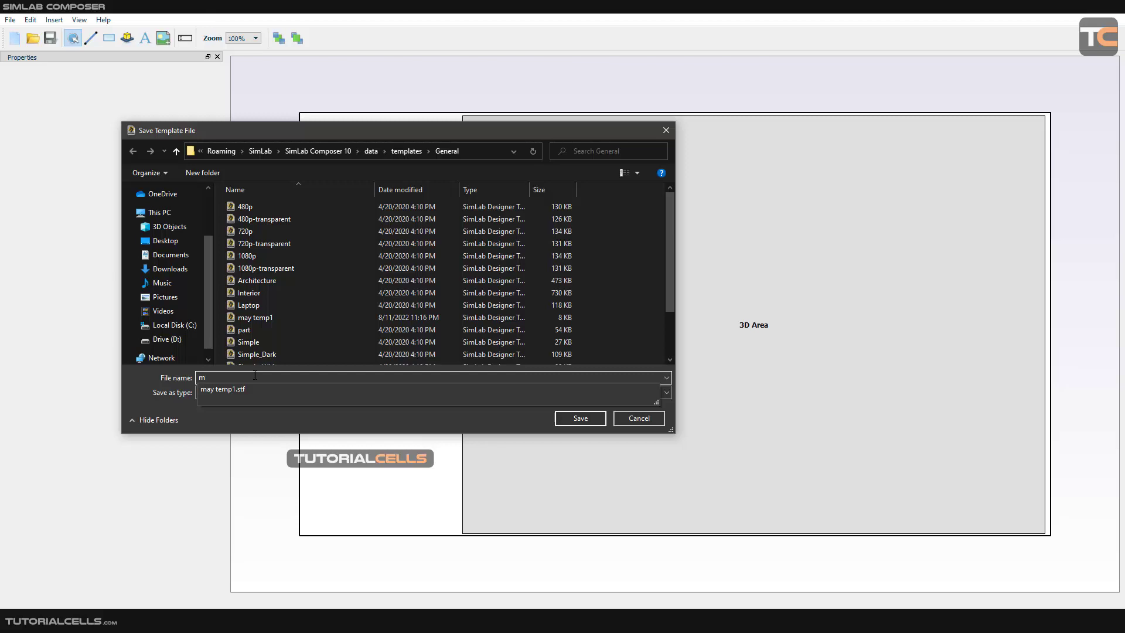
text(y)
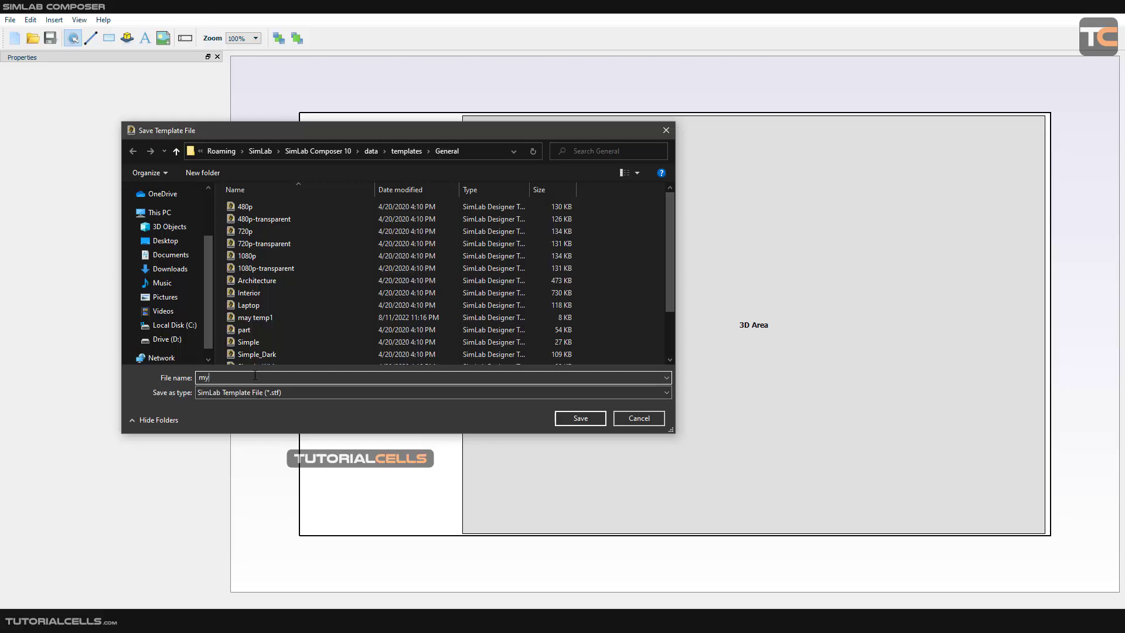
text( tem2222)
click(569, 418)
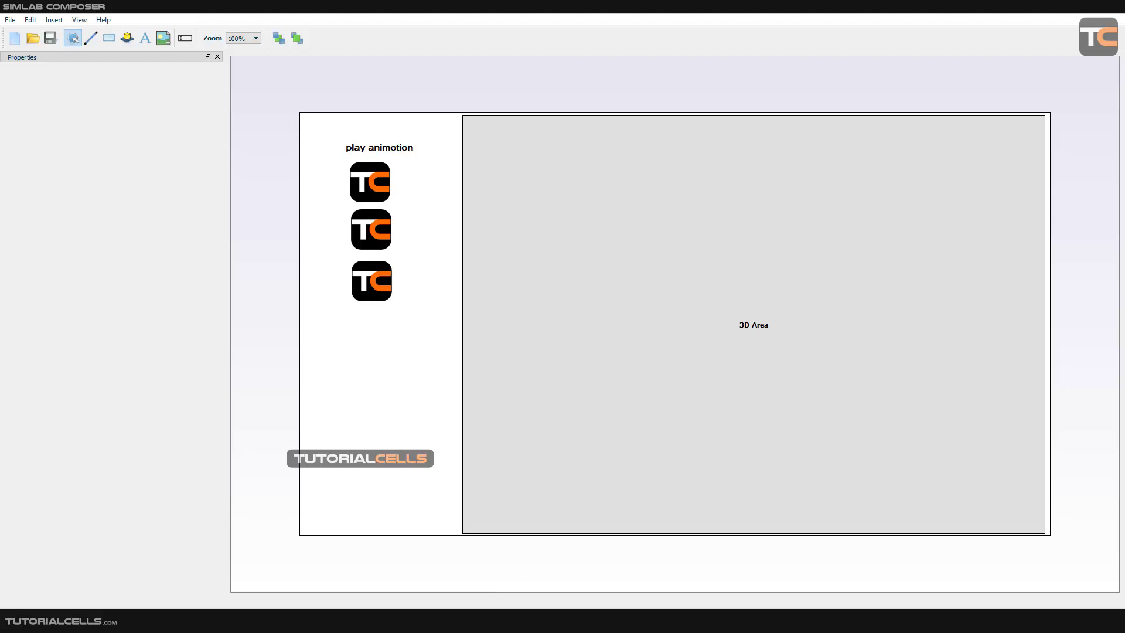
Switch back to the main SimLab Composer scene and dismiss the mat3 scene state's properties.
click(447, 620)
click(1046, 7)
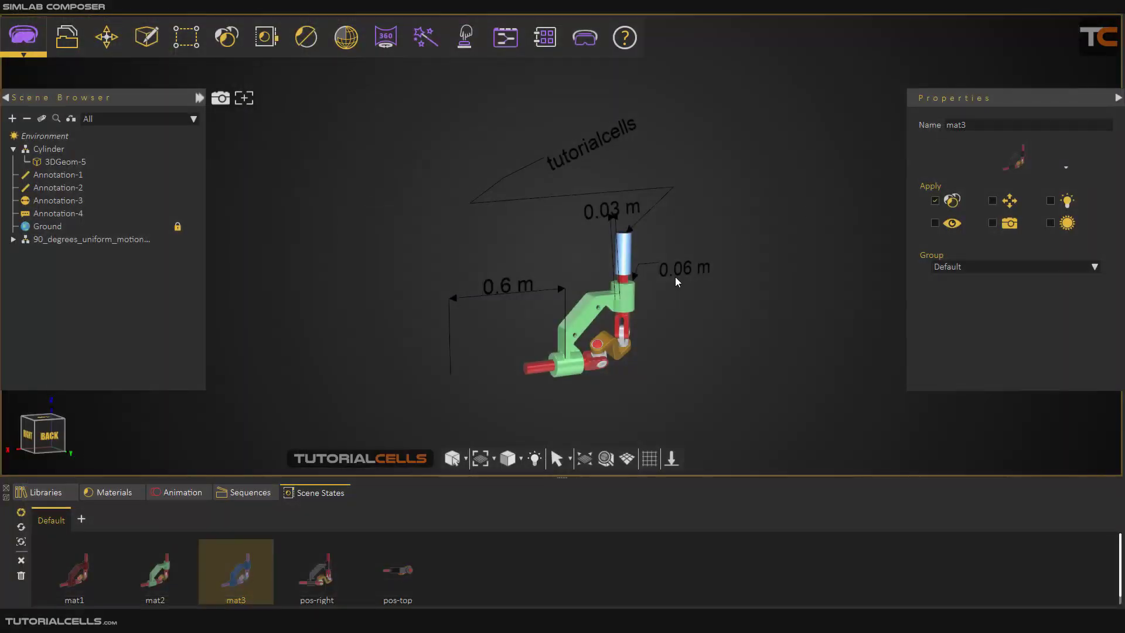
click(288, 209)
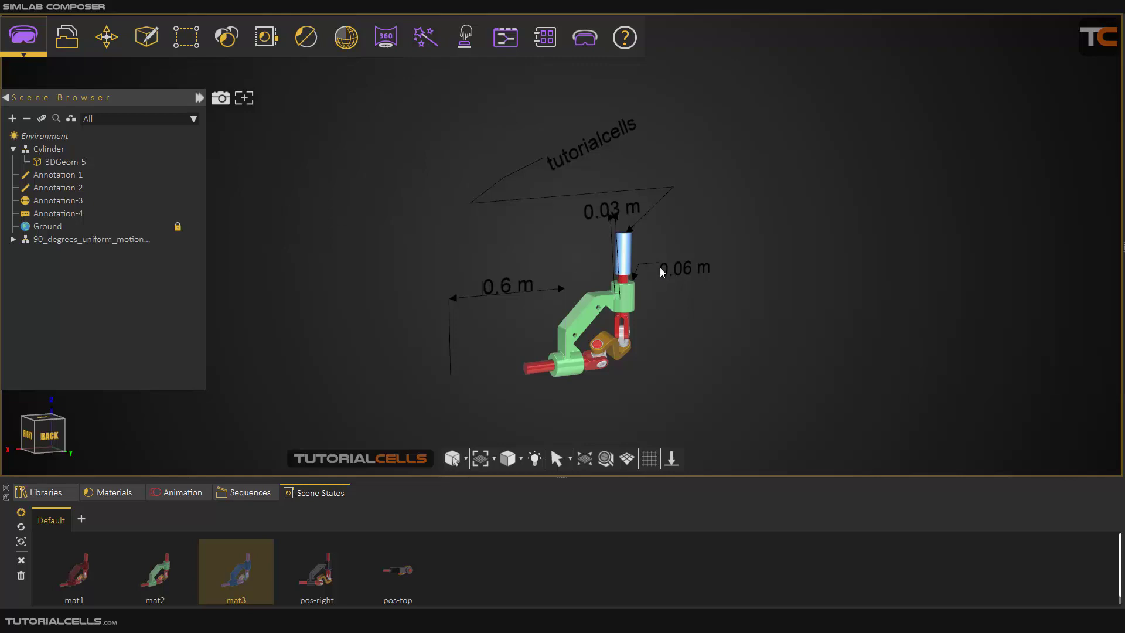
scroll(660, 267, up, 1)
middle_drag(660, 268, 622, 252)
scroll(622, 251, down, 2)
scroll(622, 251, up, 1)
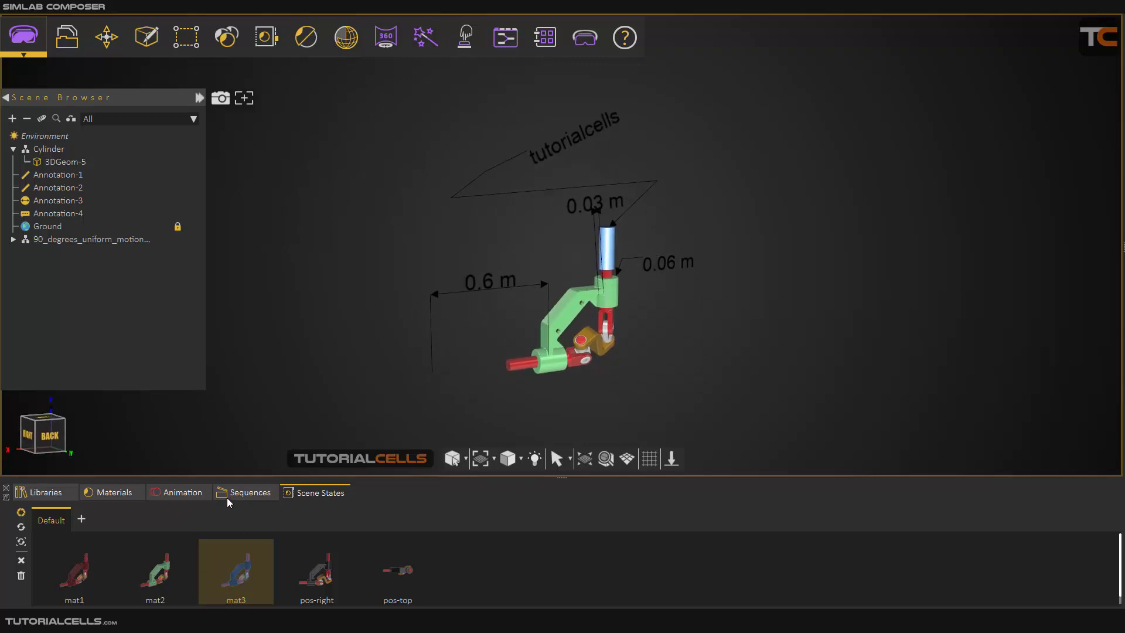
Open the 3D PDF export settings and choose "my tem2222" as the page template.
click(67, 37)
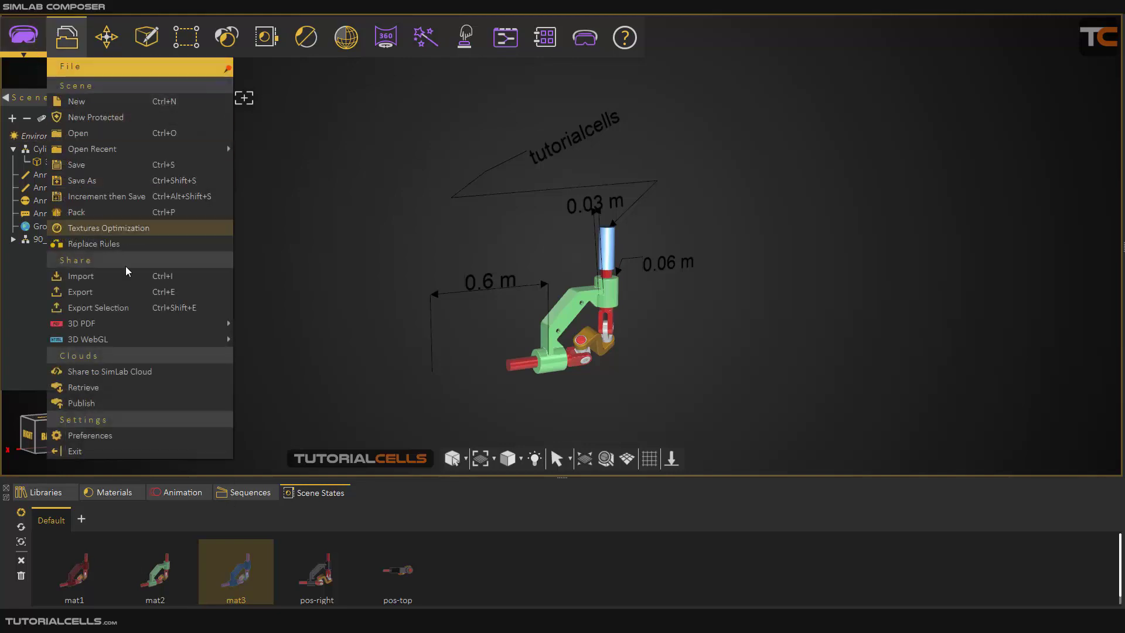
mouse_move(144, 324)
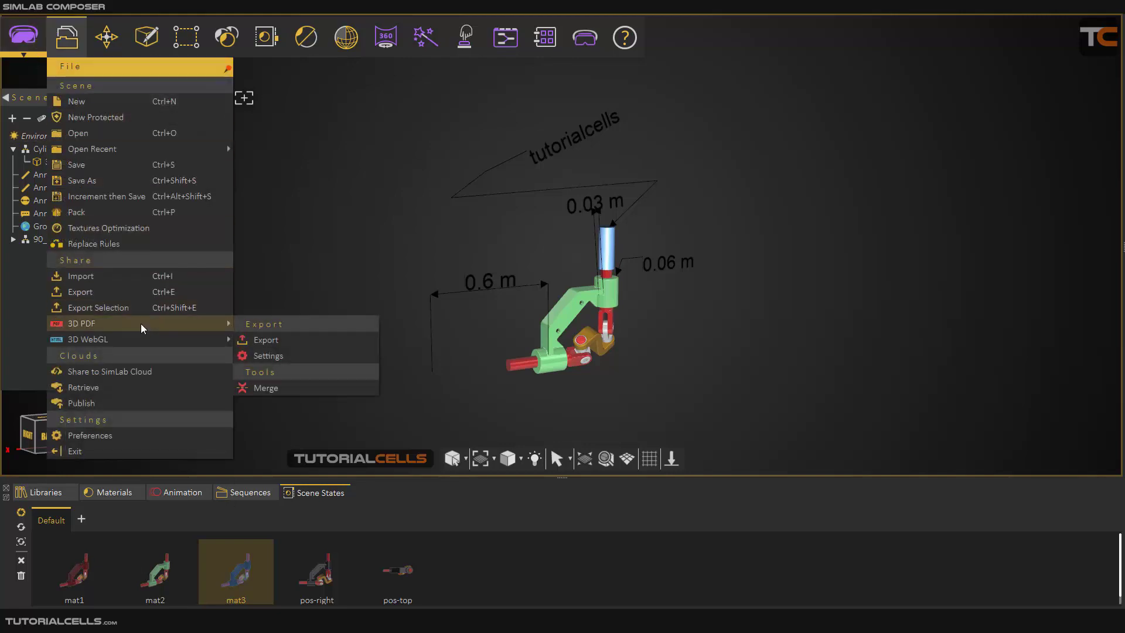
click(277, 357)
drag(731, 101, 606, 121)
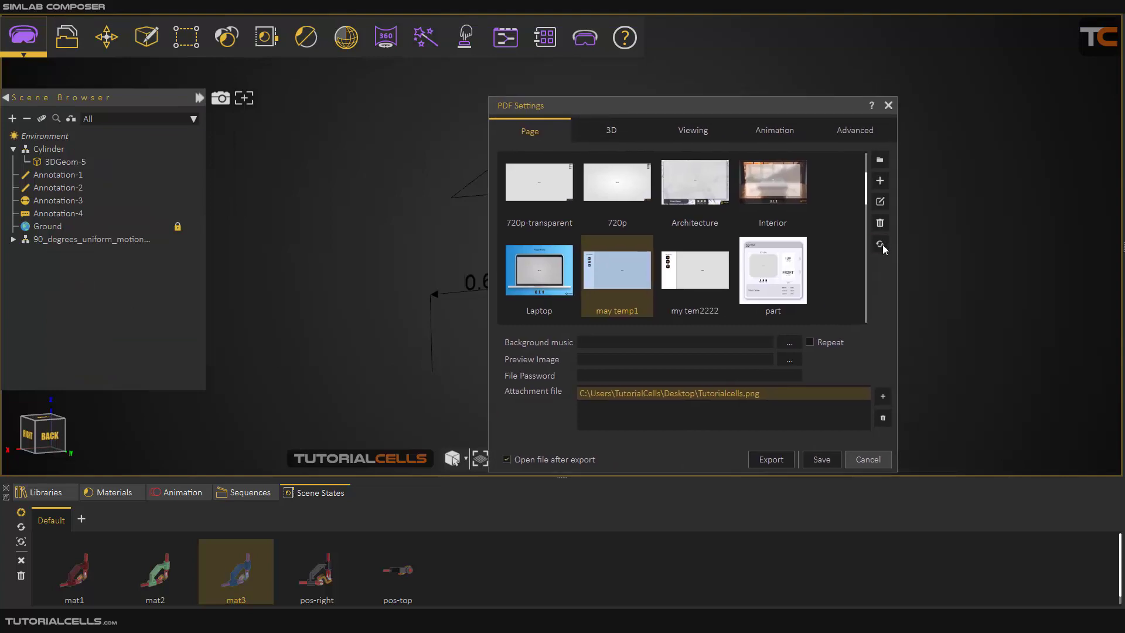
click(690, 272)
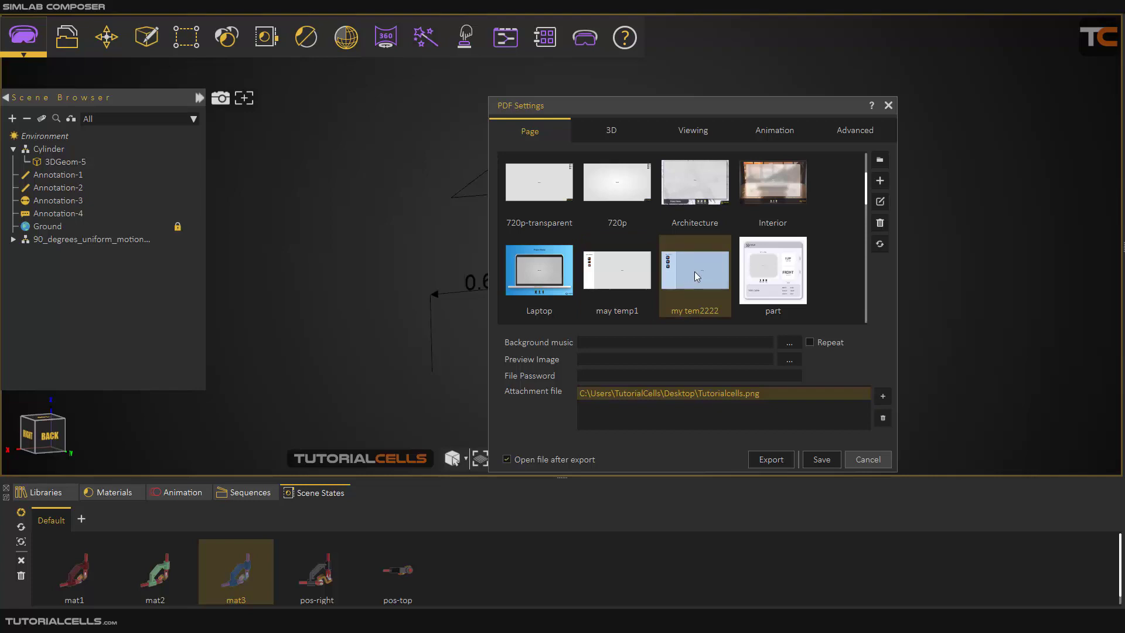
Review the 3D, Viewing, Animation and Advanced PDF settings and the navigation mode choices, and return to the Page settings.
click(611, 139)
click(673, 132)
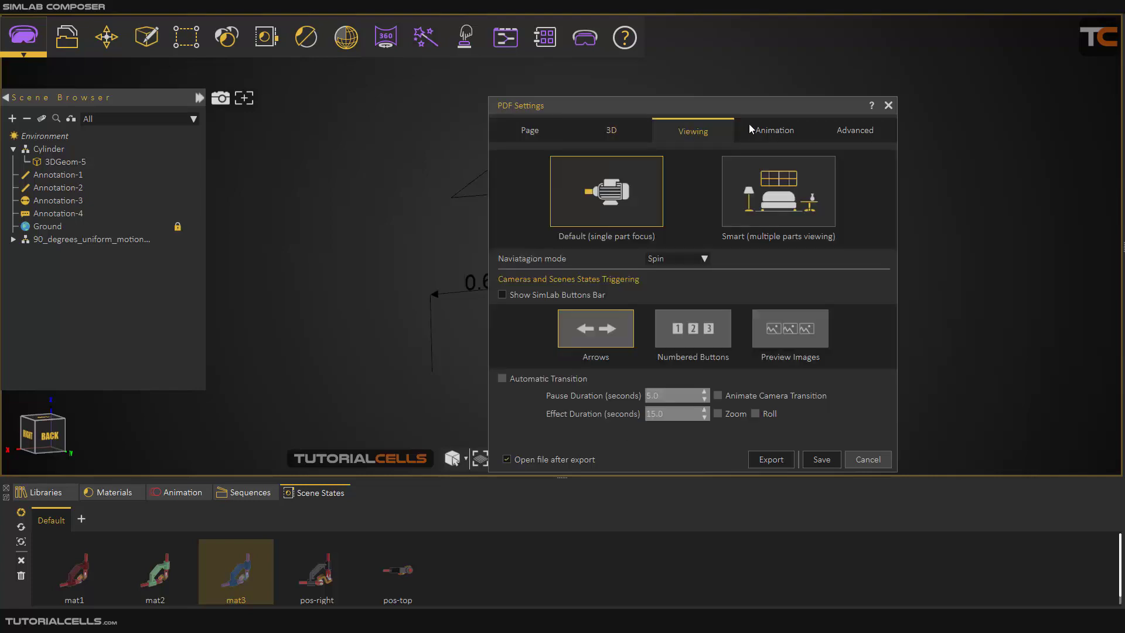
click(771, 130)
click(861, 132)
click(775, 130)
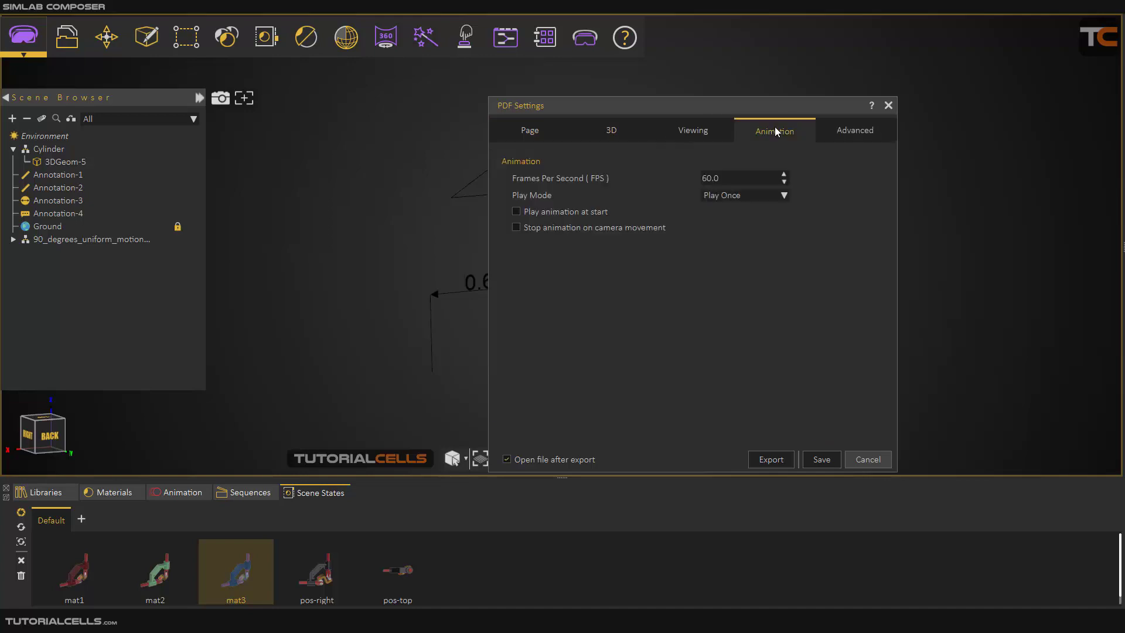
click(696, 125)
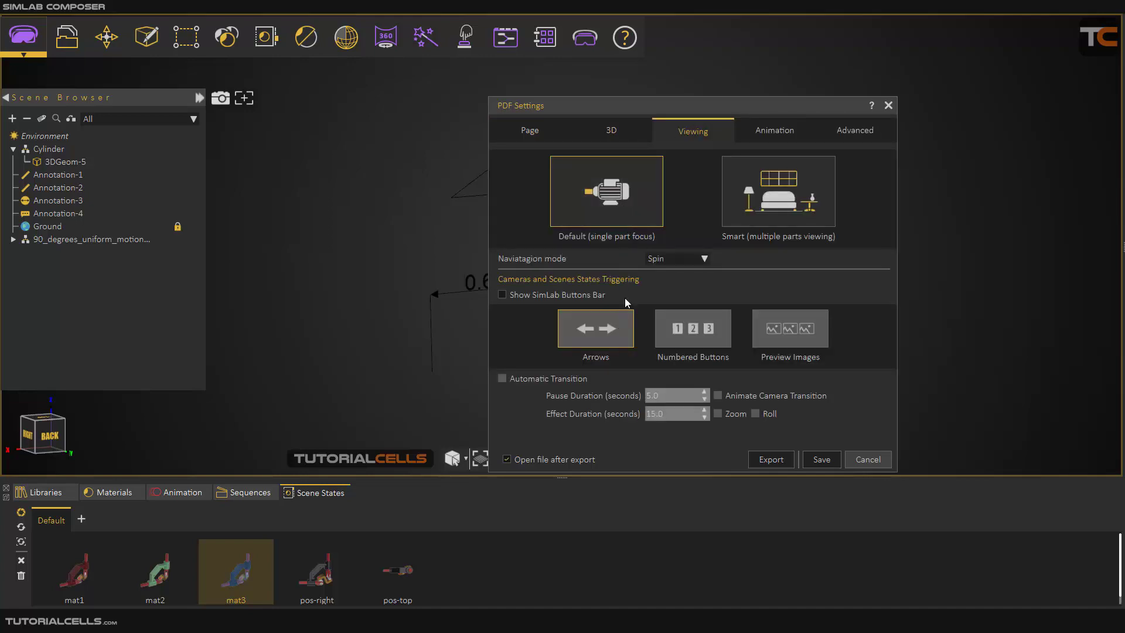
click(662, 261)
click(665, 258)
click(598, 131)
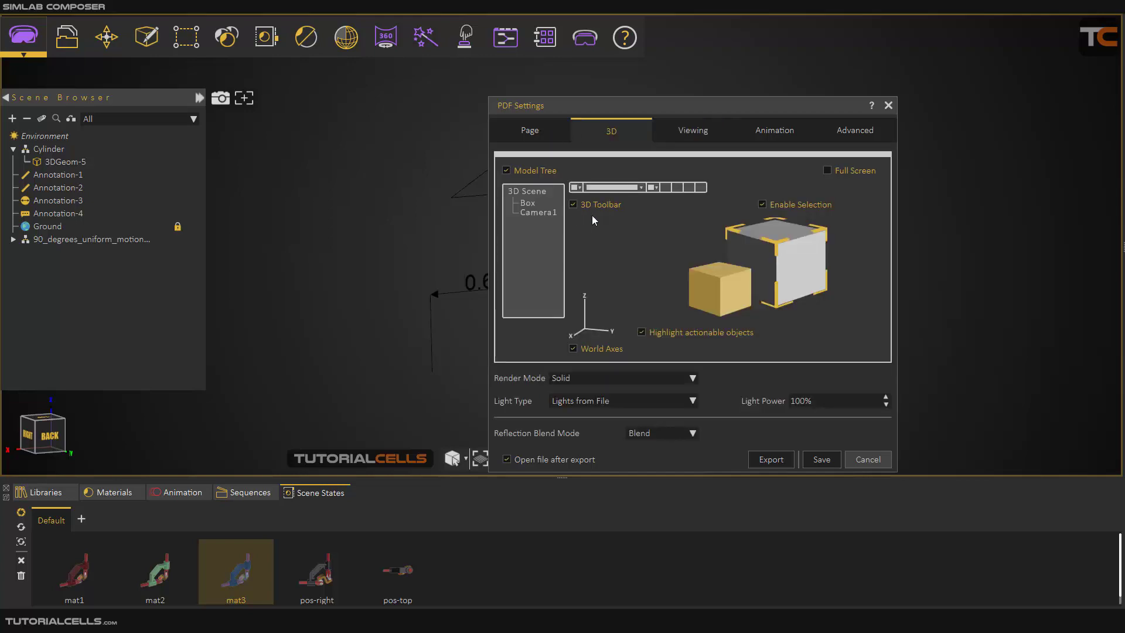
click(531, 137)
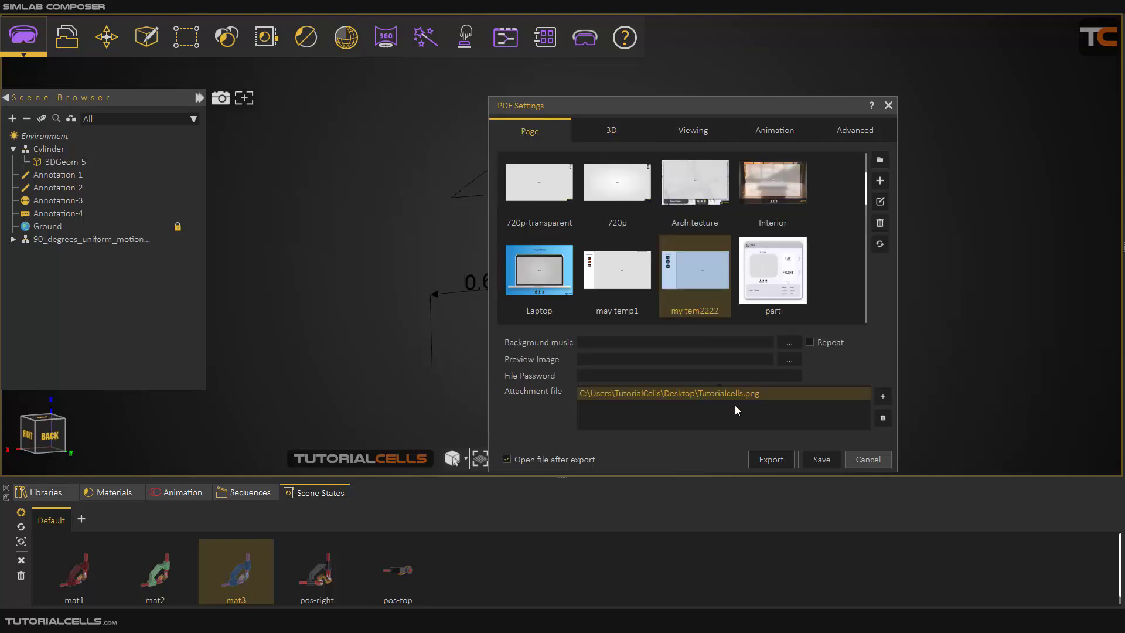
Export the scene as the 3D PDF rrt.pdf with Meter as the unit and Optimize off.
click(763, 454)
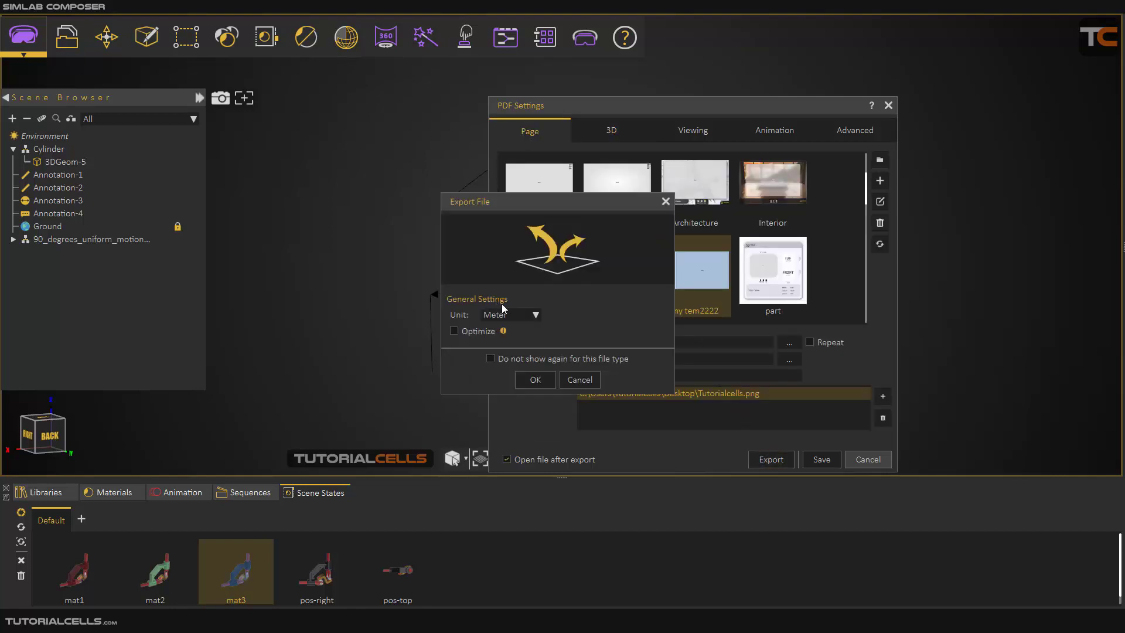
click(509, 316)
click(514, 317)
click(534, 380)
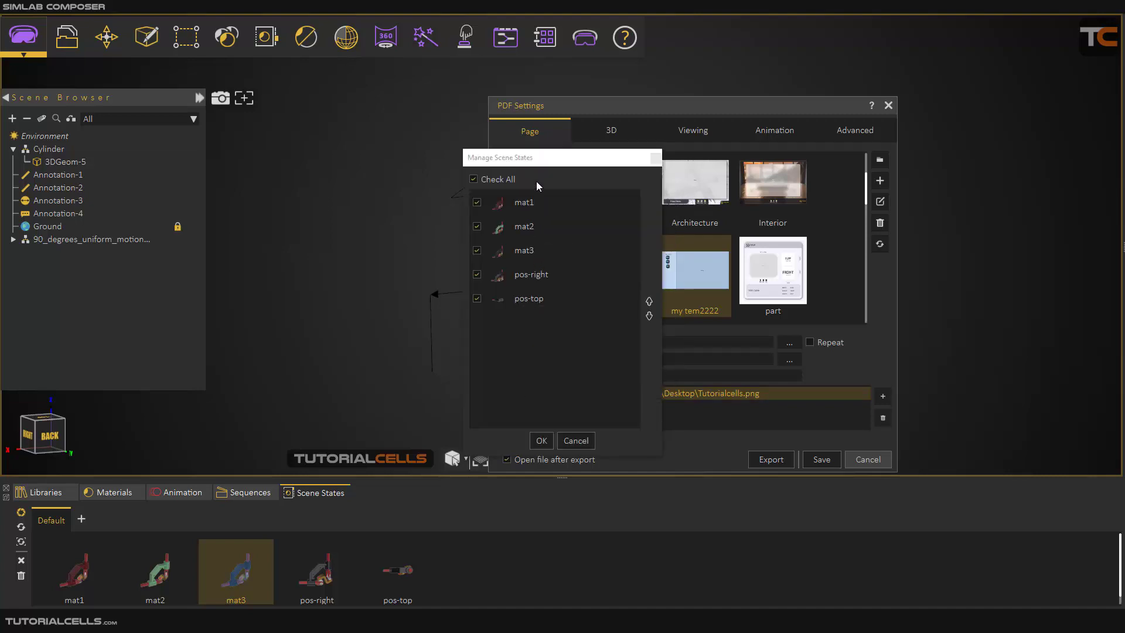
Include only the scene states mat1, mat2 and mat3 in the export, and discard the changes to Office_Chair_Options.pdf in Adobe Acrobat.
click(483, 273)
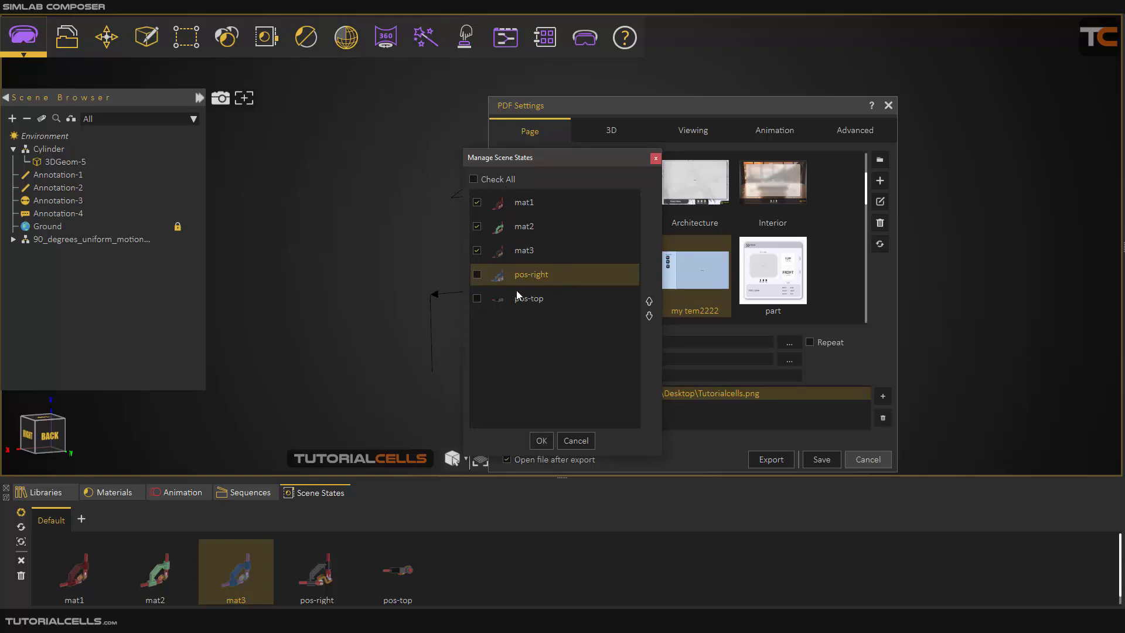
click(540, 441)
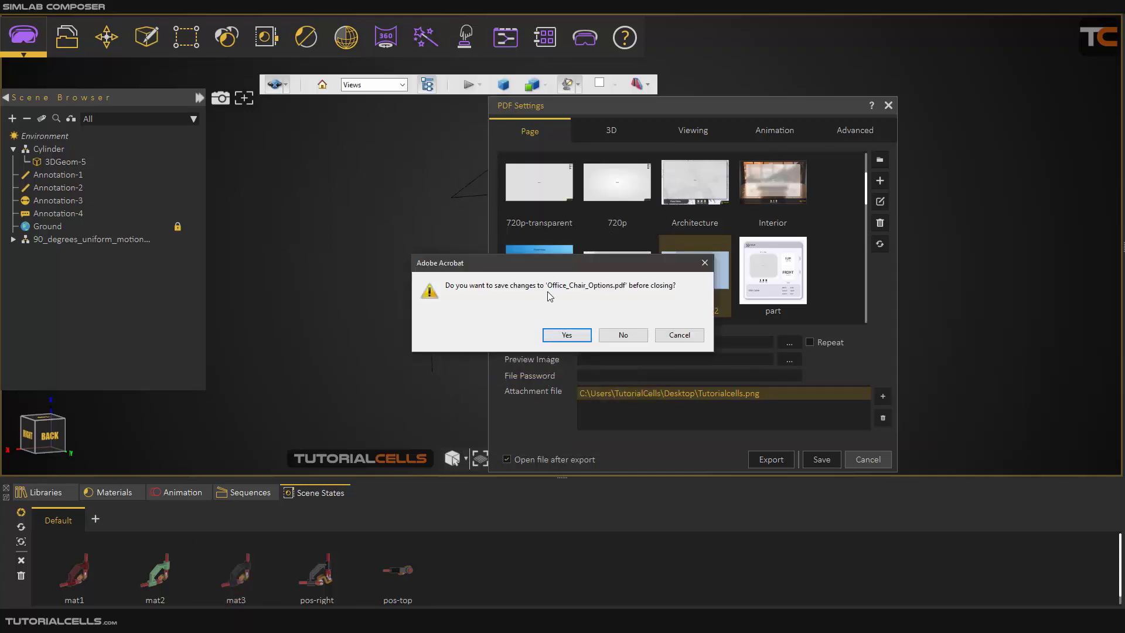
drag(560, 266, 562, 272)
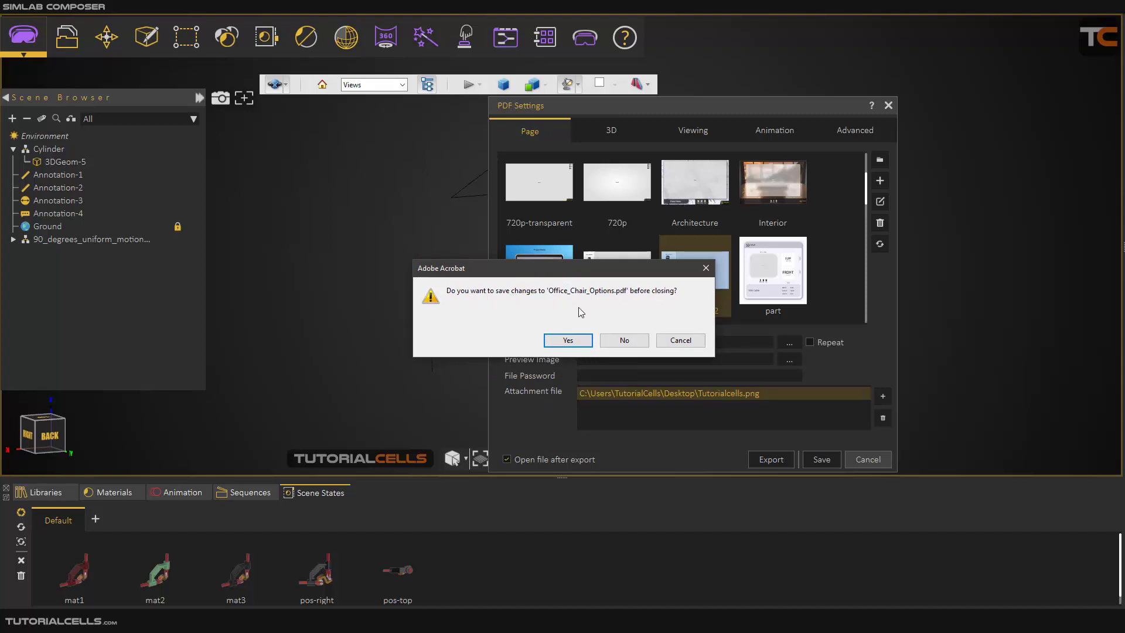
click(621, 343)
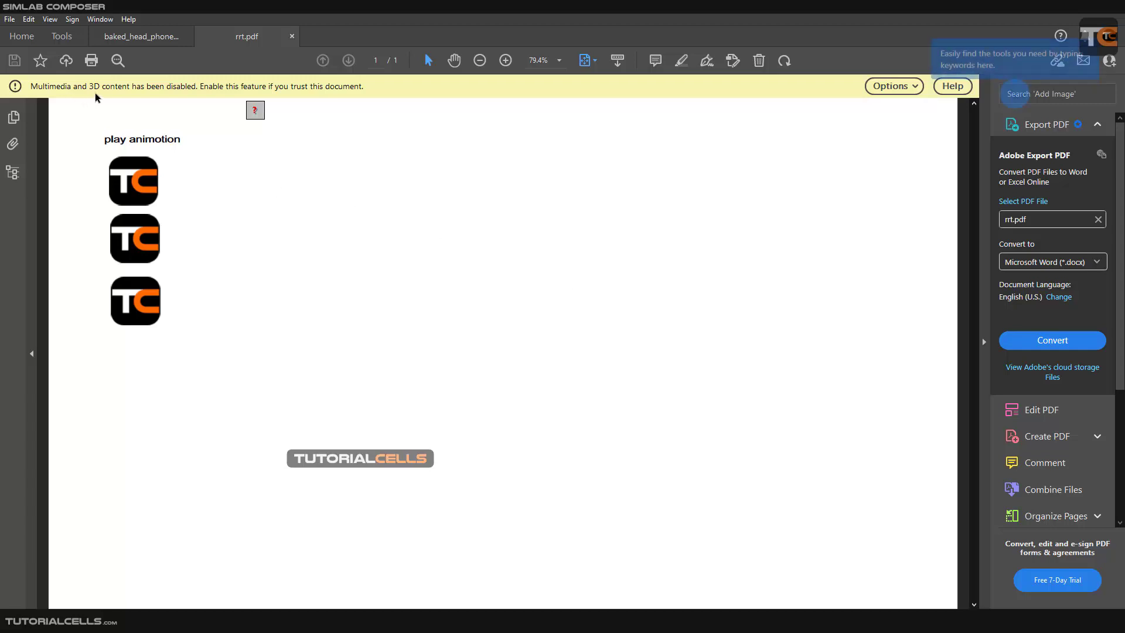
Always trust the exported rrt.pdf in Adobe Acrobat, collapse the tools pane and activate the page's 3D content.
click(911, 93)
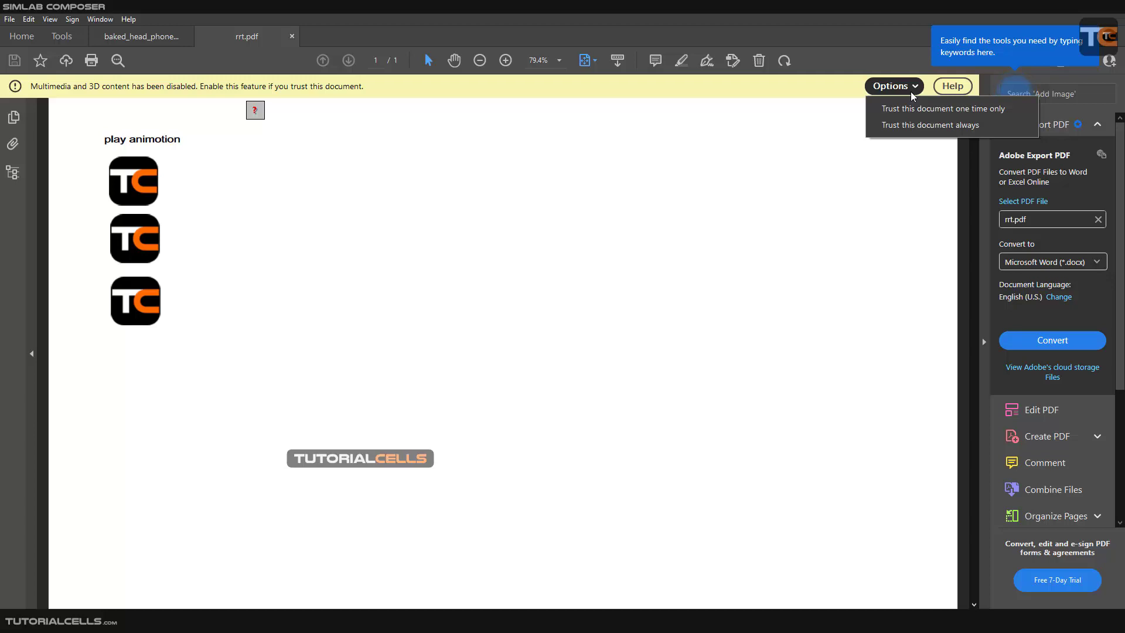
click(891, 126)
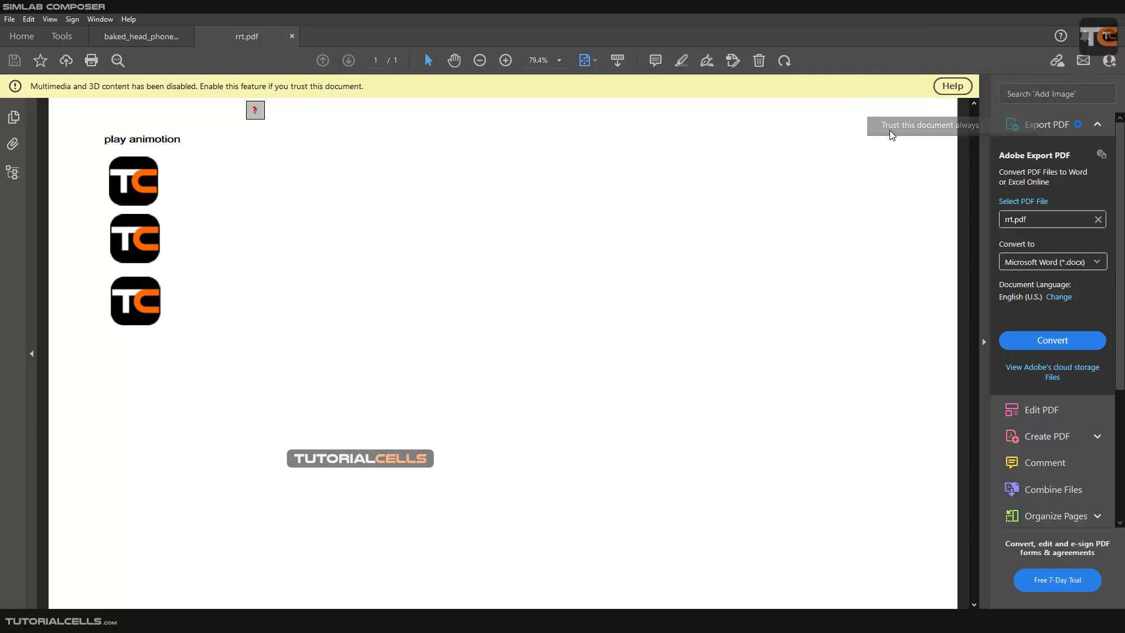
click(984, 343)
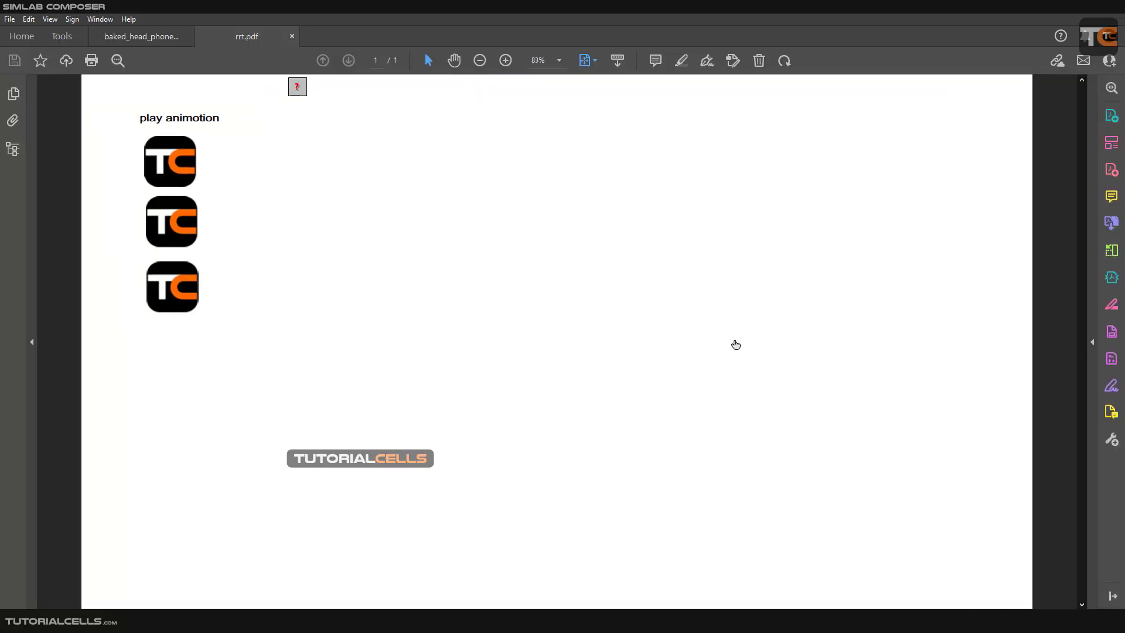
click(658, 319)
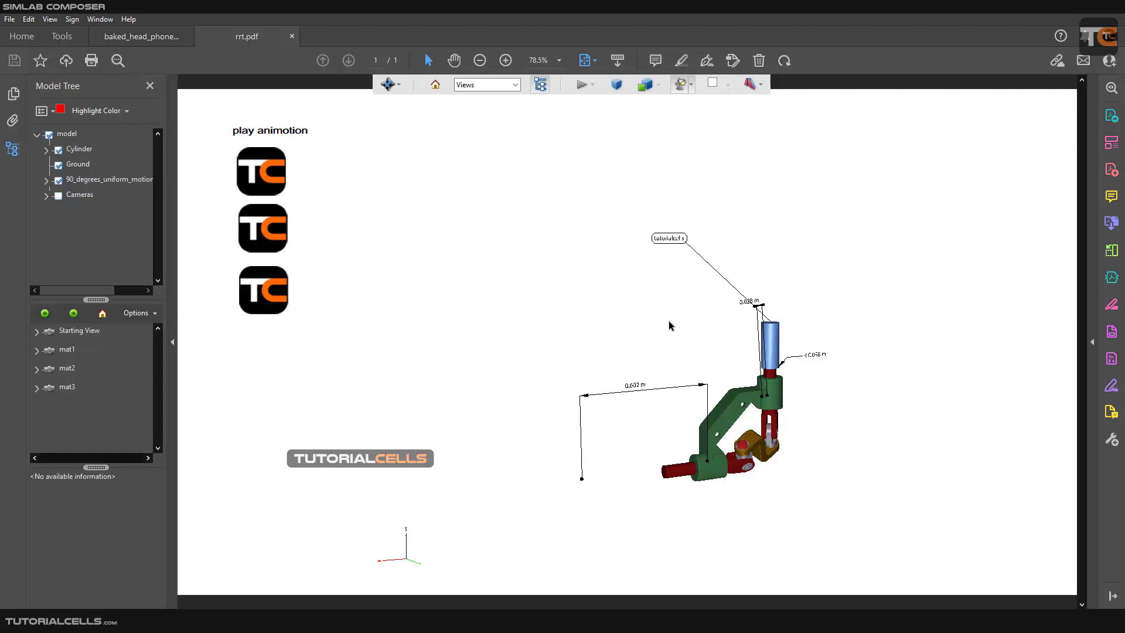
Examine the 3D model and its dimension and text annotations in the exported PDF from different angles and distances.
scroll(739, 404, up, 3)
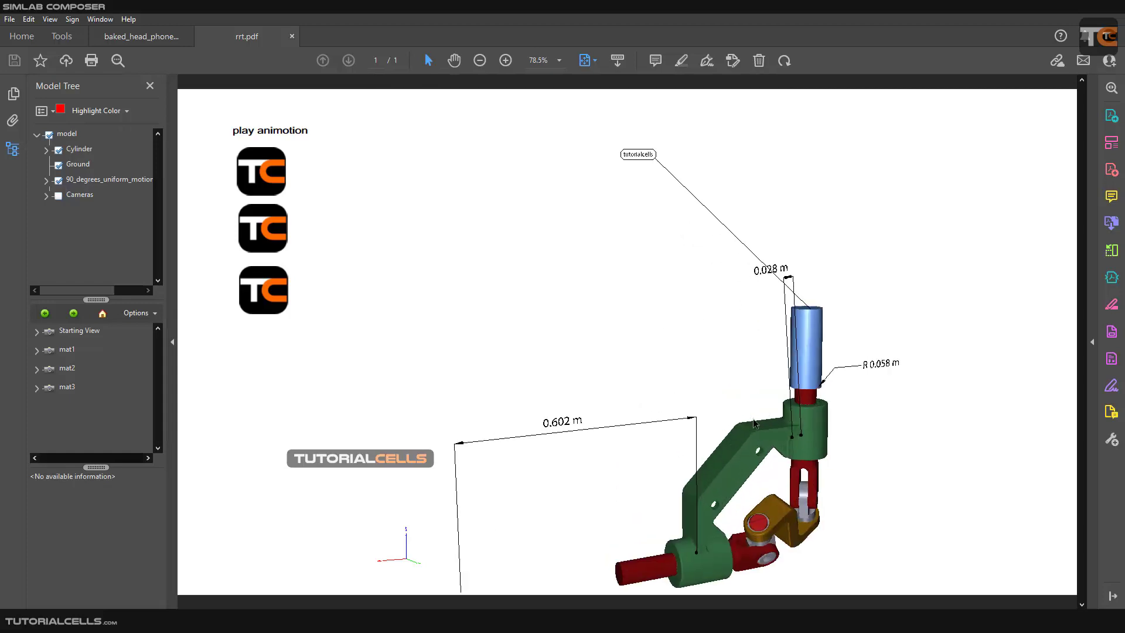
mouse_move(754, 423)
mouse_down()
mouse_move(776, 369)
mouse_move(767, 454)
mouse_move(895, 412)
mouse_move(770, 415)
mouse_up()
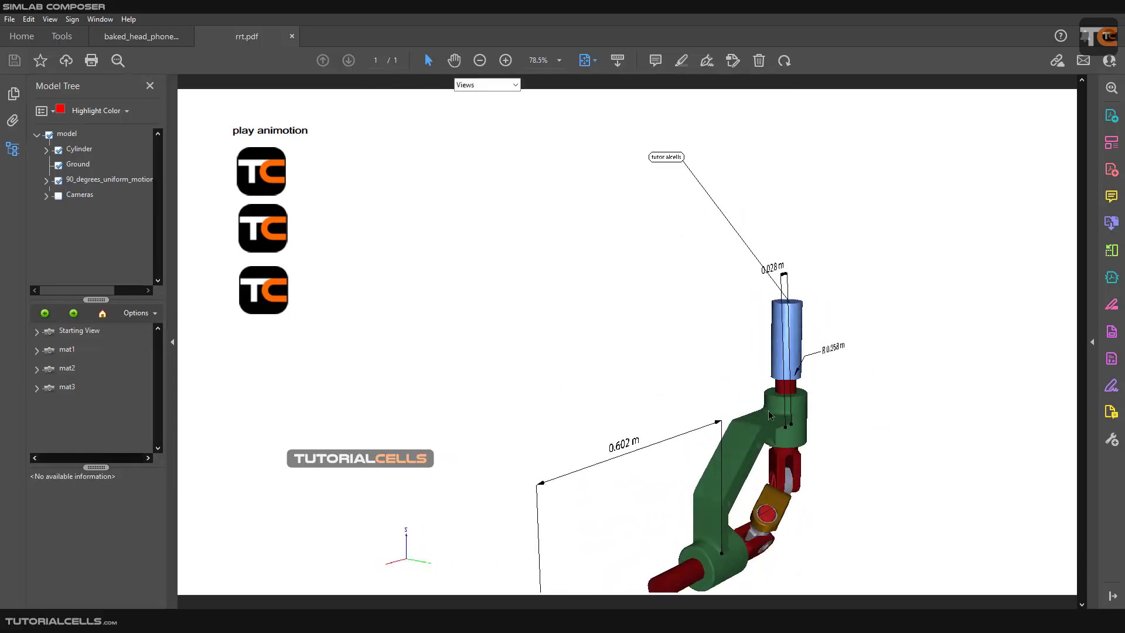
scroll(770, 415, up, 3)
scroll(772, 419, down, 7)
scroll(773, 423, up, 3)
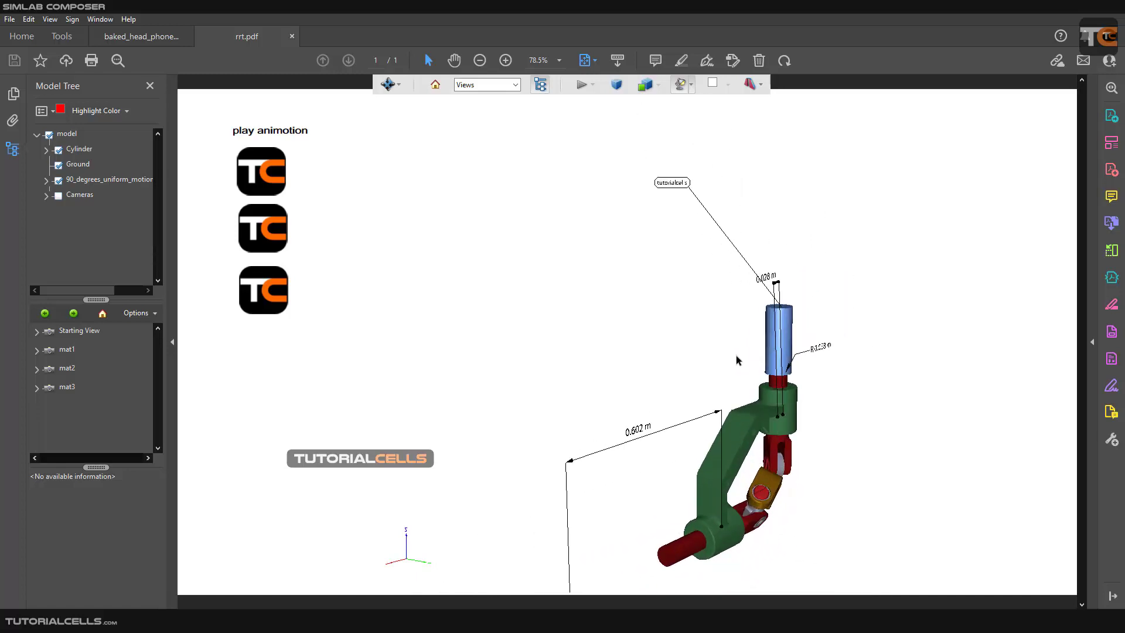
middle_drag(736, 359, 669, 302)
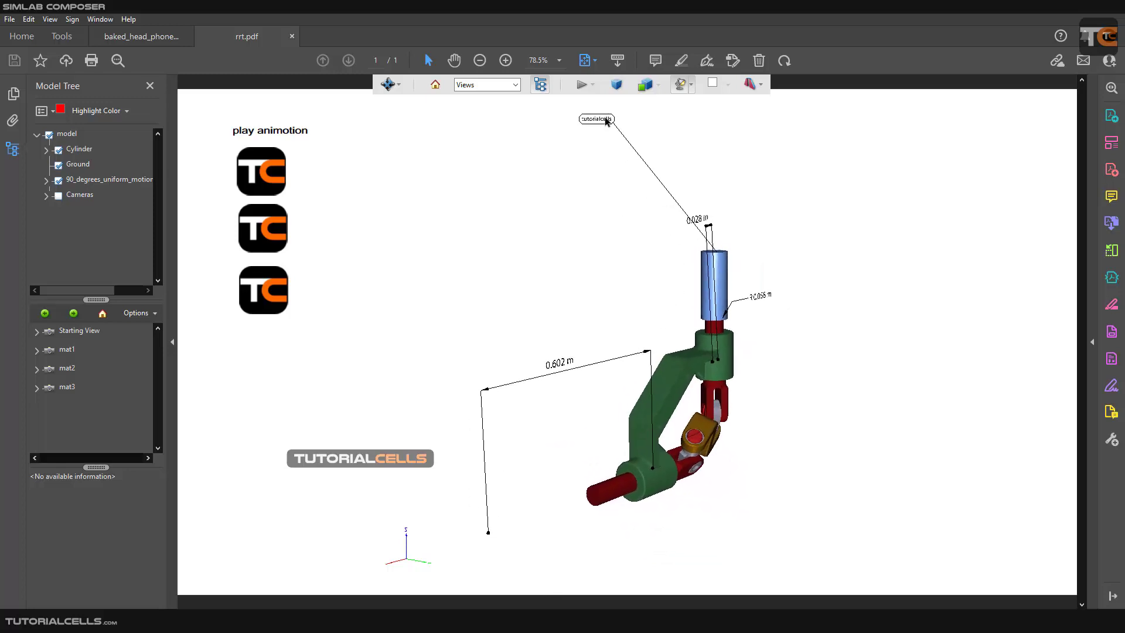
scroll(725, 360, down, 4)
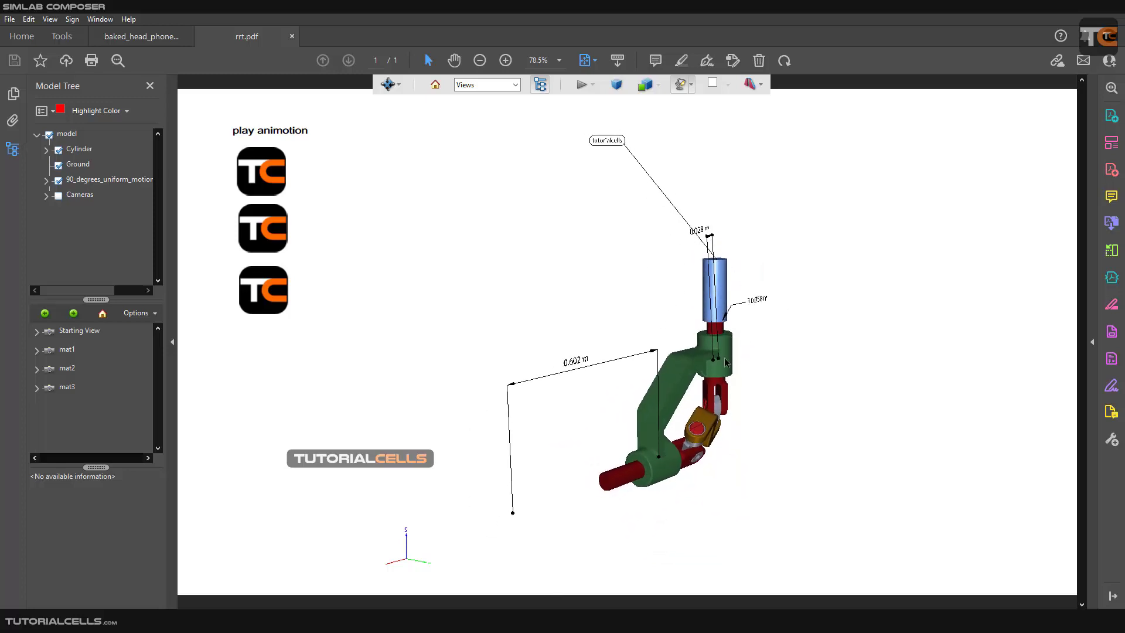
mouse_move(696, 359)
mouse_down()
mouse_move(720, 346)
mouse_move(693, 362)
mouse_up()
scroll(715, 406, up, 4)
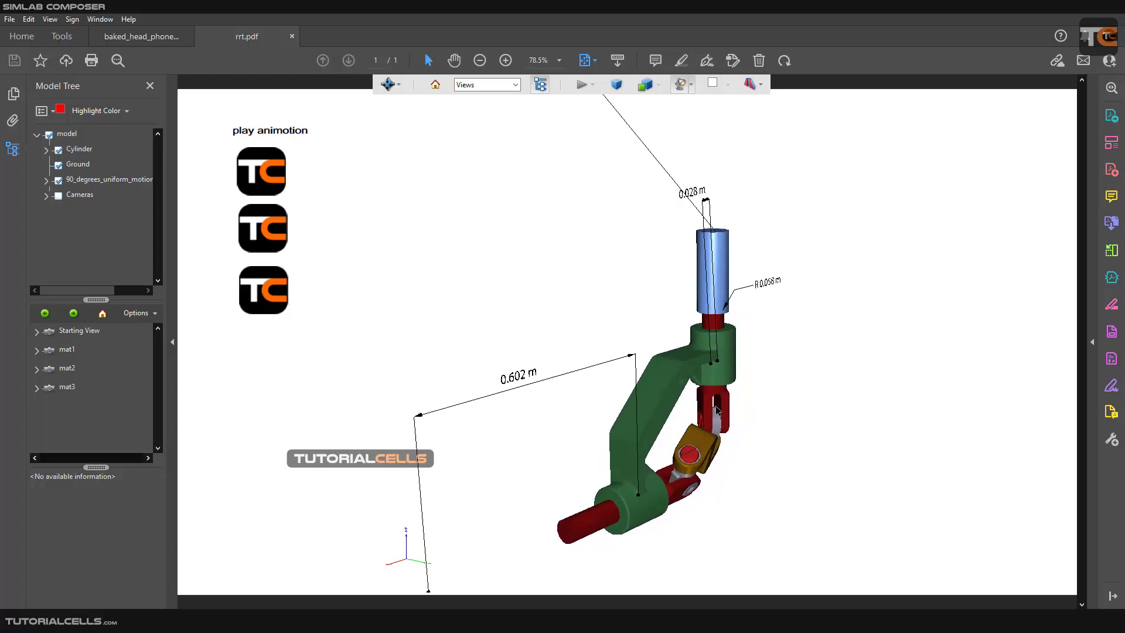
scroll(706, 386, up, 4)
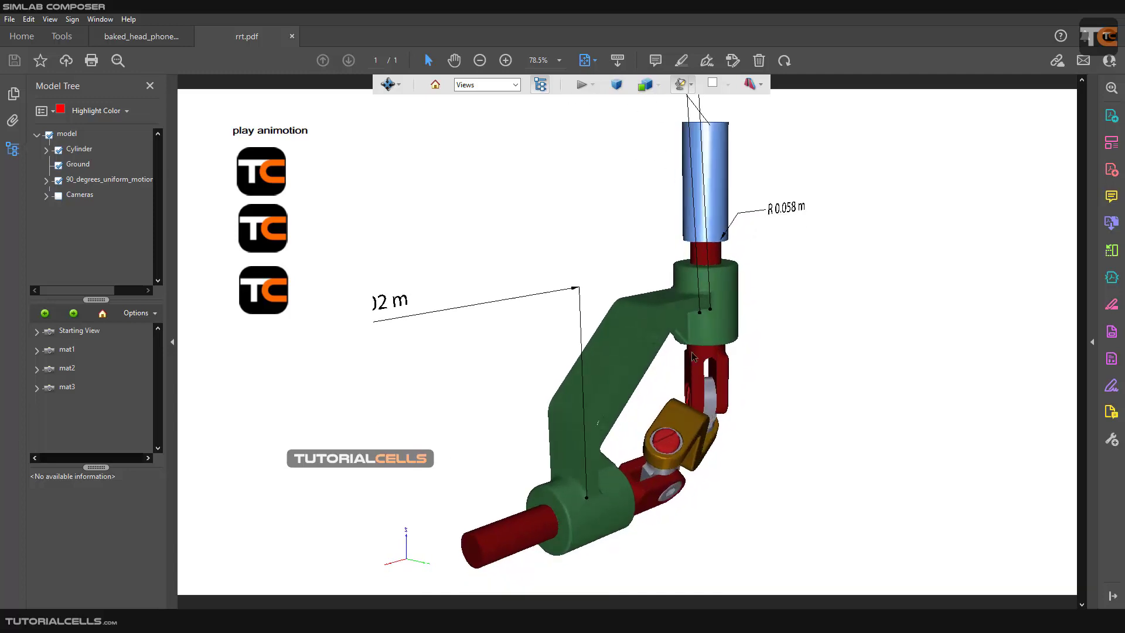
drag(692, 357, 655, 326)
Trigger the model's animation with the "play animotion" text on the PDF page.
click(299, 137)
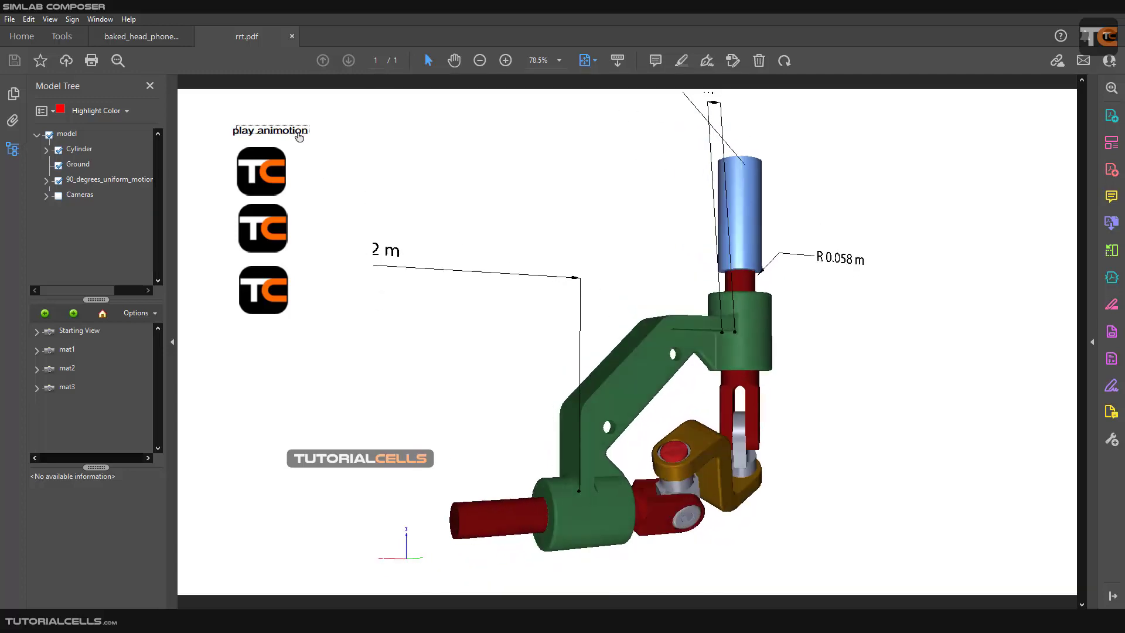
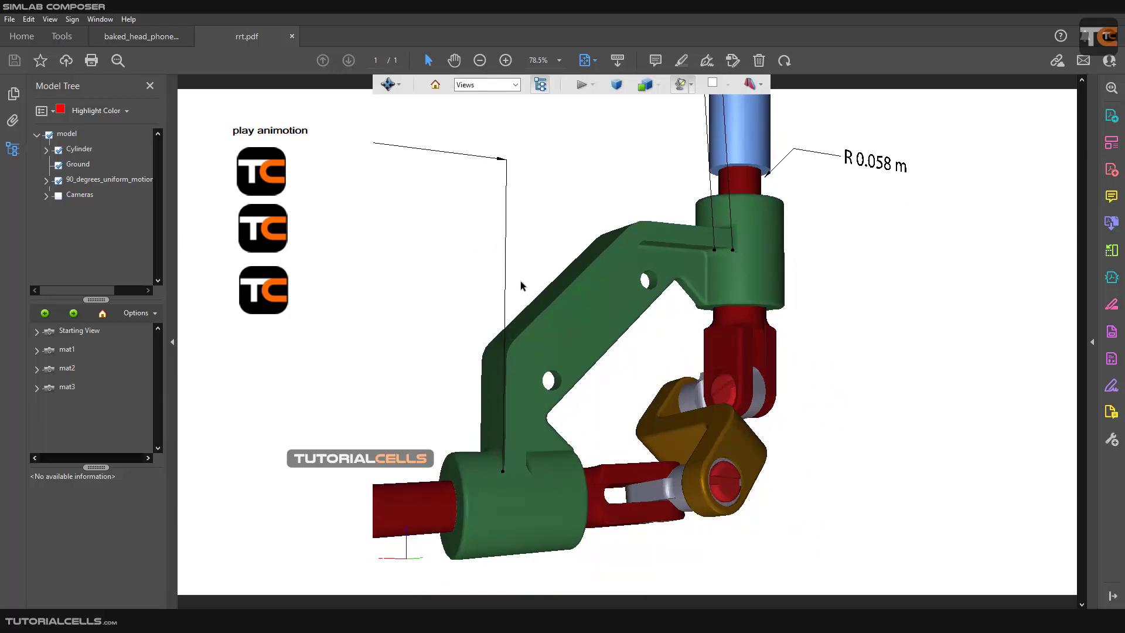
Replay the animation with the "play animotion" text and view the moving model from another angle and distance.
click(293, 134)
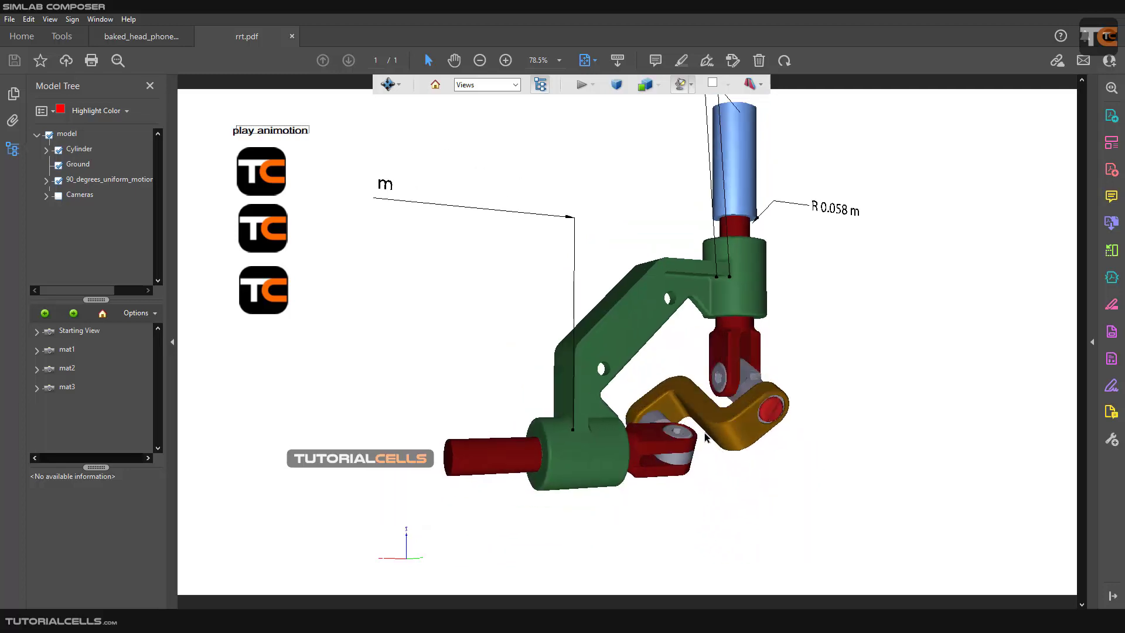
scroll(705, 433, down, 2)
mouse_move(688, 383)
mouse_down()
mouse_move(733, 414)
mouse_move(686, 369)
mouse_up()
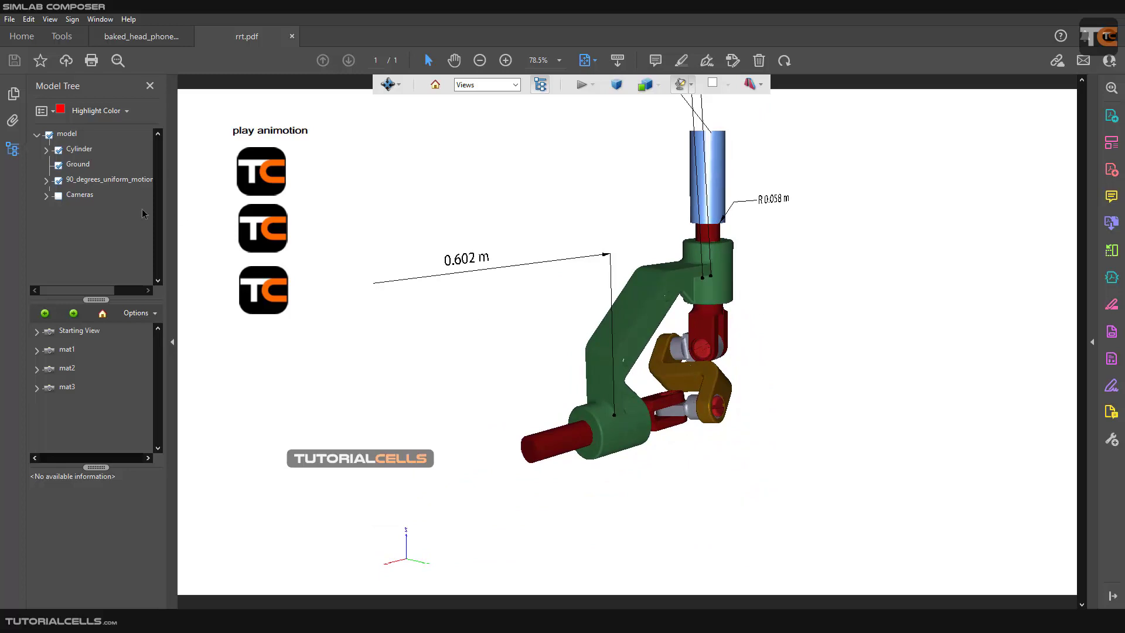
Highlight the Cylinder part through the model tree and close the tree.
click(79, 148)
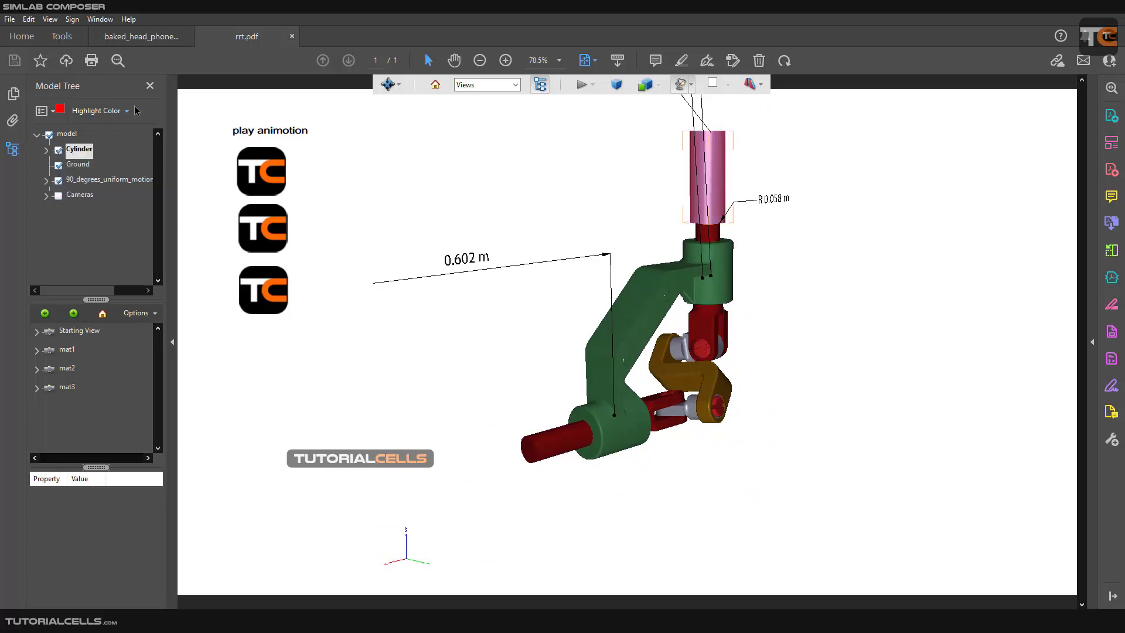
click(149, 87)
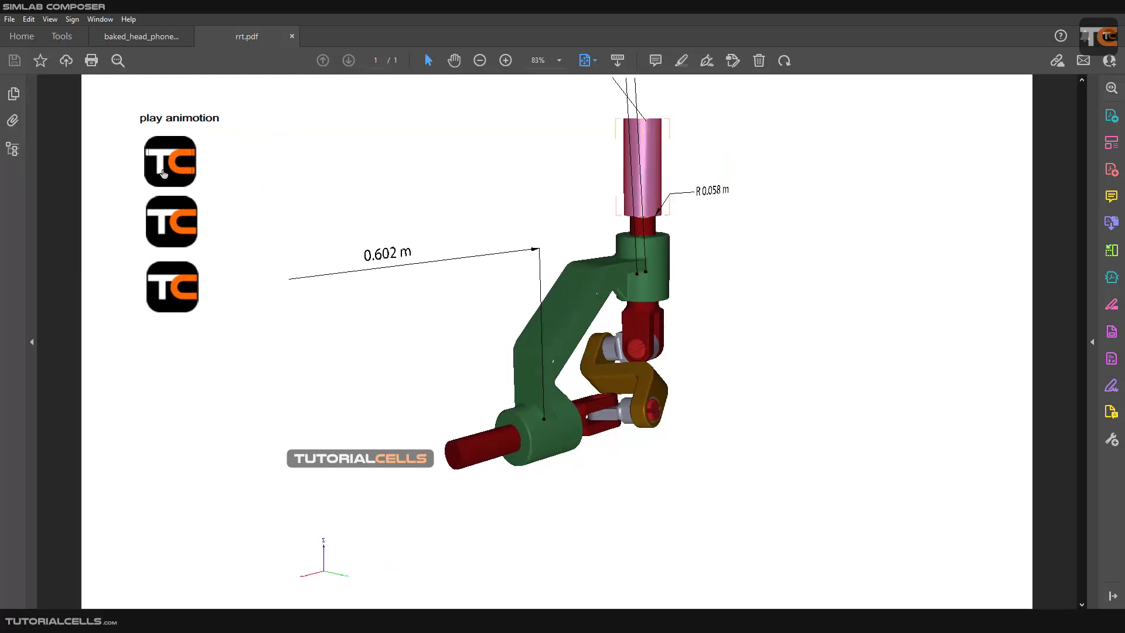
Test the first and second logos on the PDF page as switches between the model's scene states.
click(163, 173)
click(179, 220)
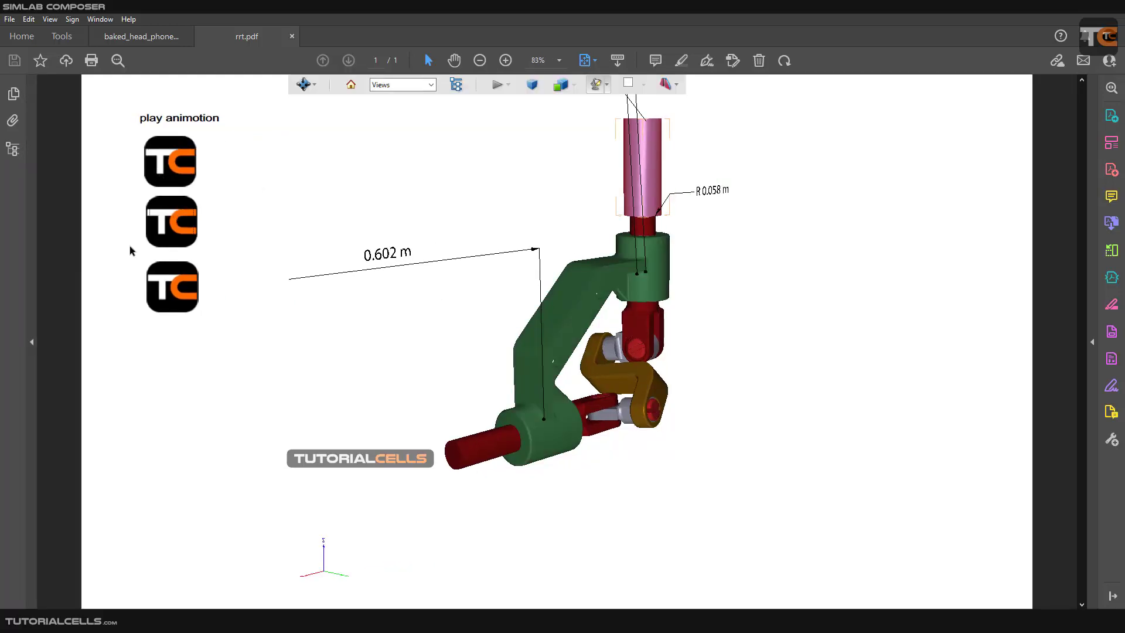
click(169, 169)
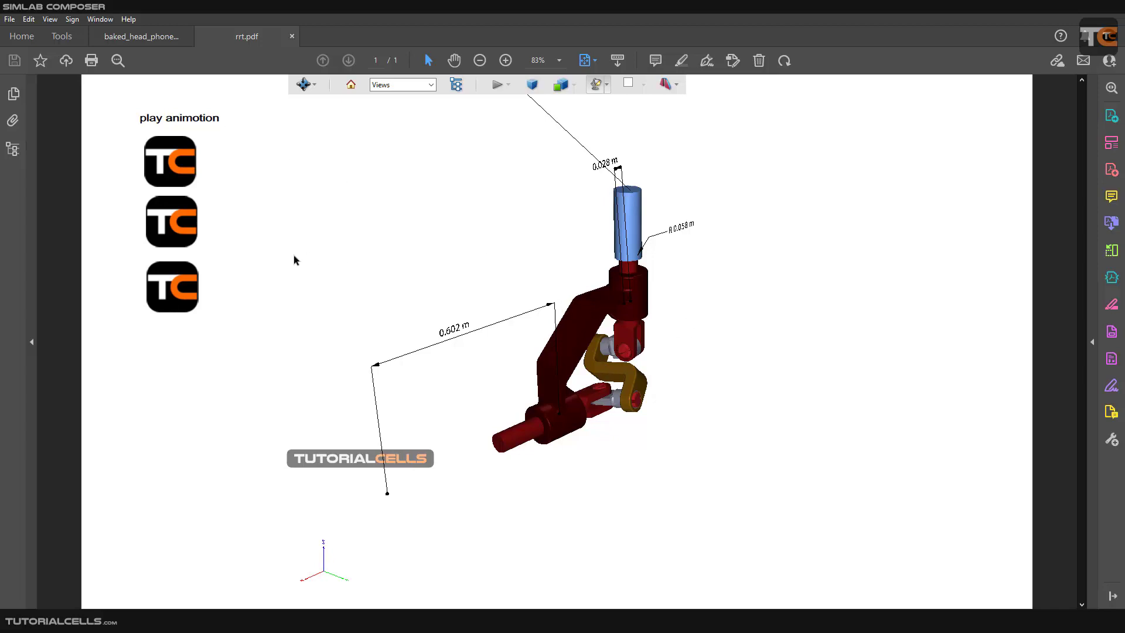
click(191, 224)
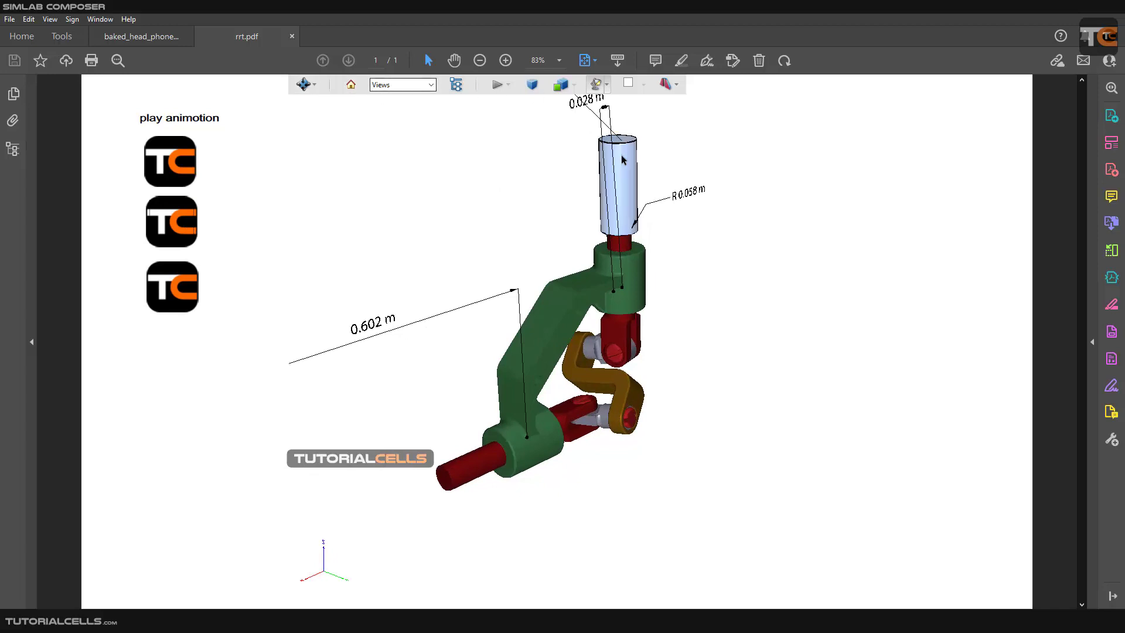
Activate the 3D Measurement Tool, accept its navigation tips and enable the two remaining snap types.
click(315, 84)
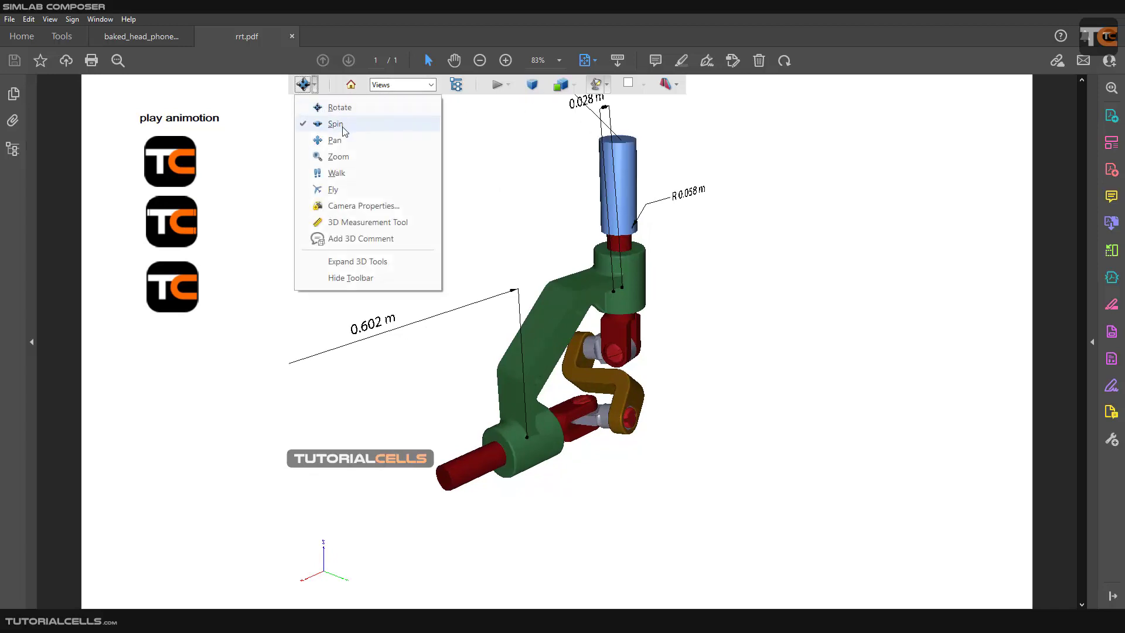
click(354, 227)
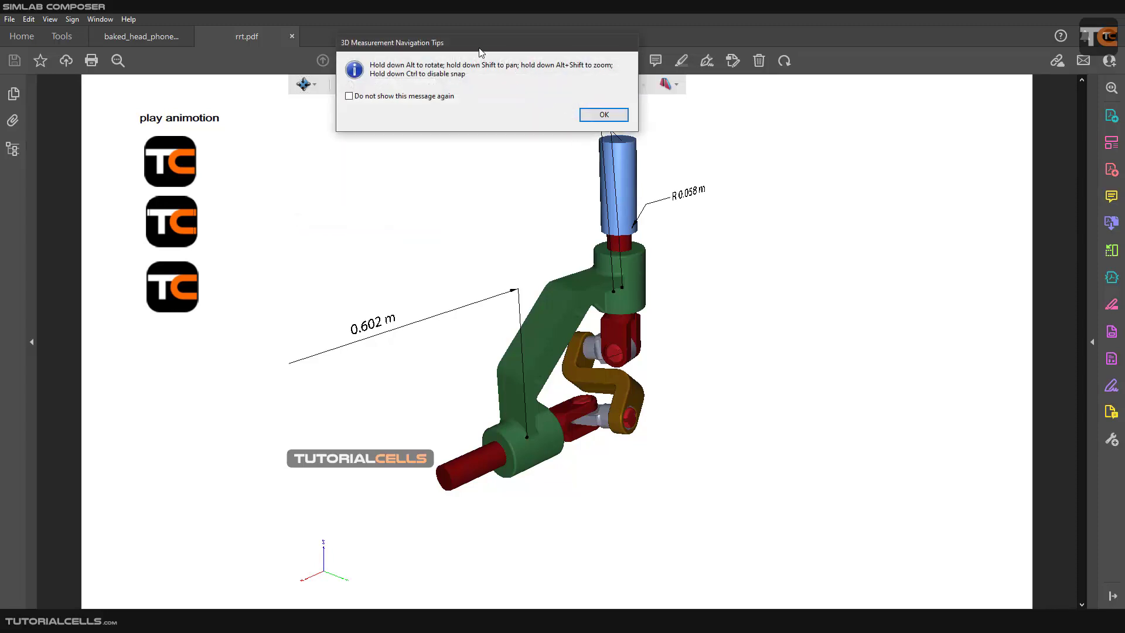
drag(444, 98, 369, 172)
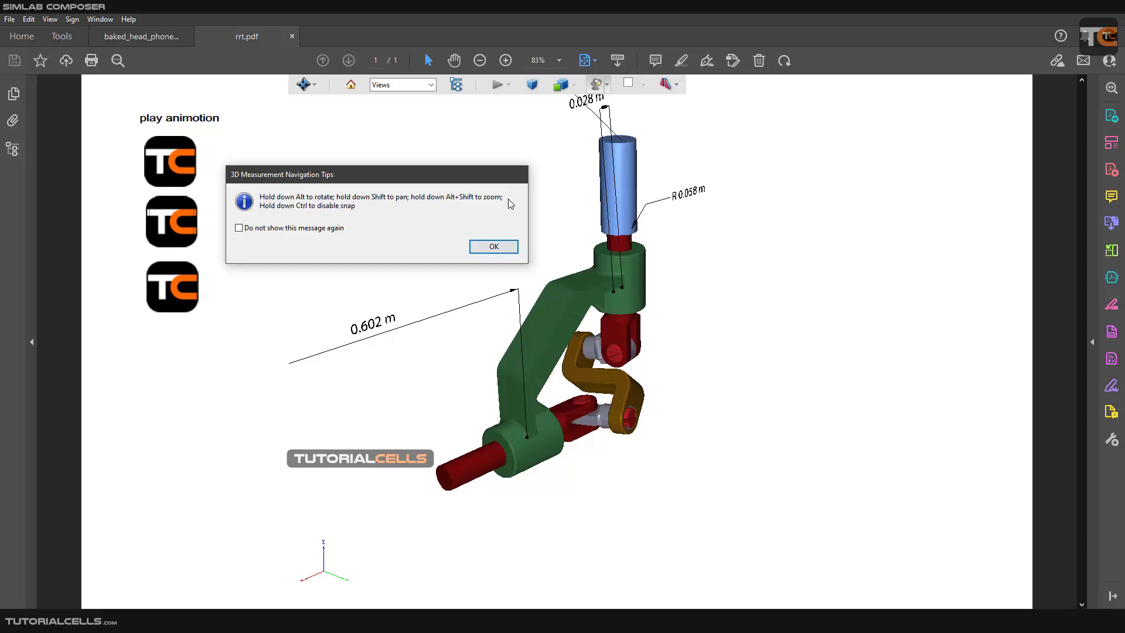
click(498, 246)
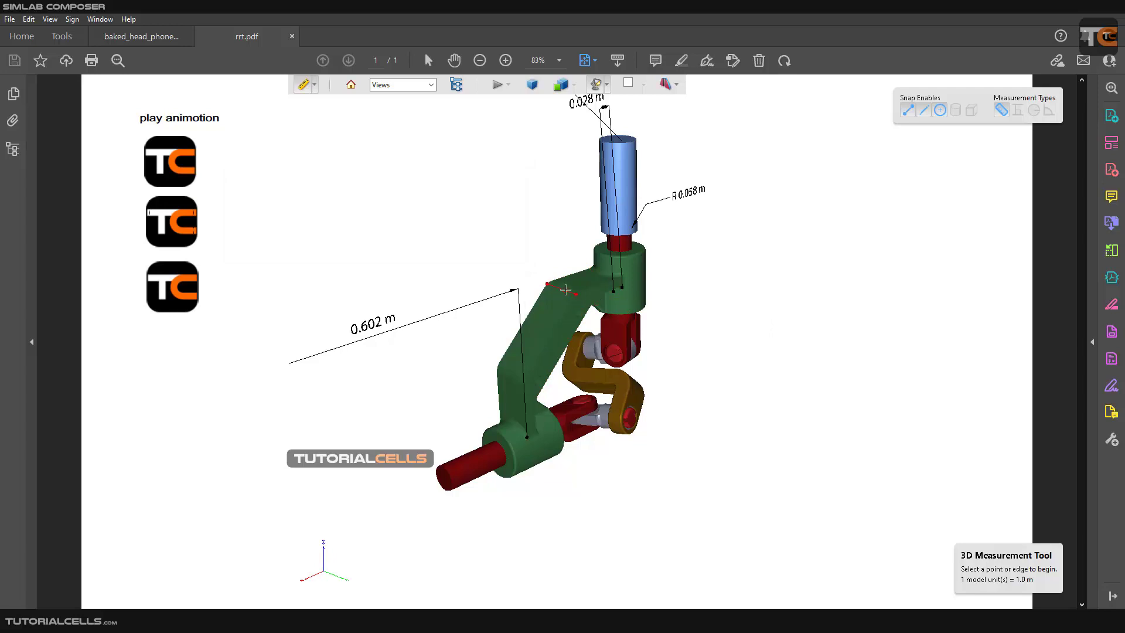
scroll(565, 289, up, 3)
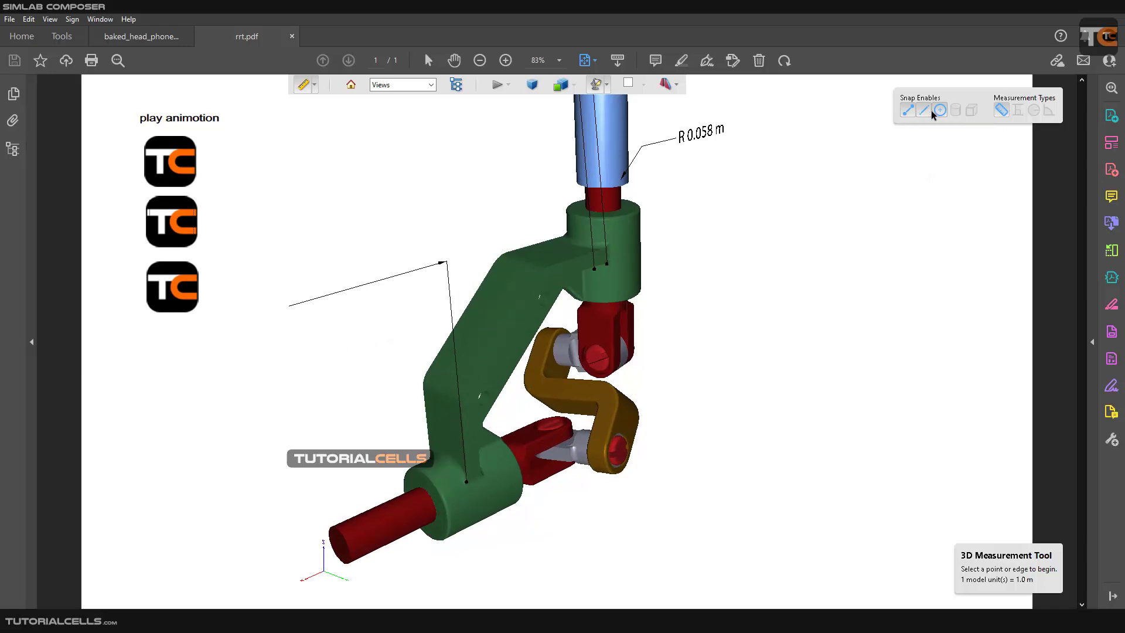
click(973, 113)
click(955, 113)
Measure the edge at the green bracket's upper bend and place its dimension above the bracket.
click(523, 262)
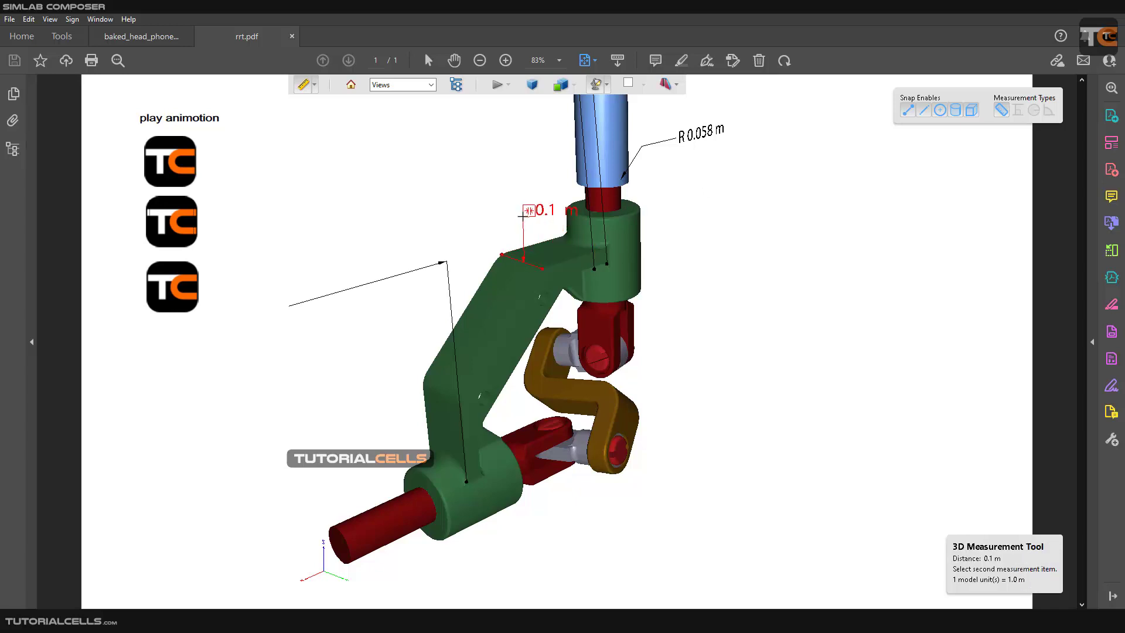
click(523, 215)
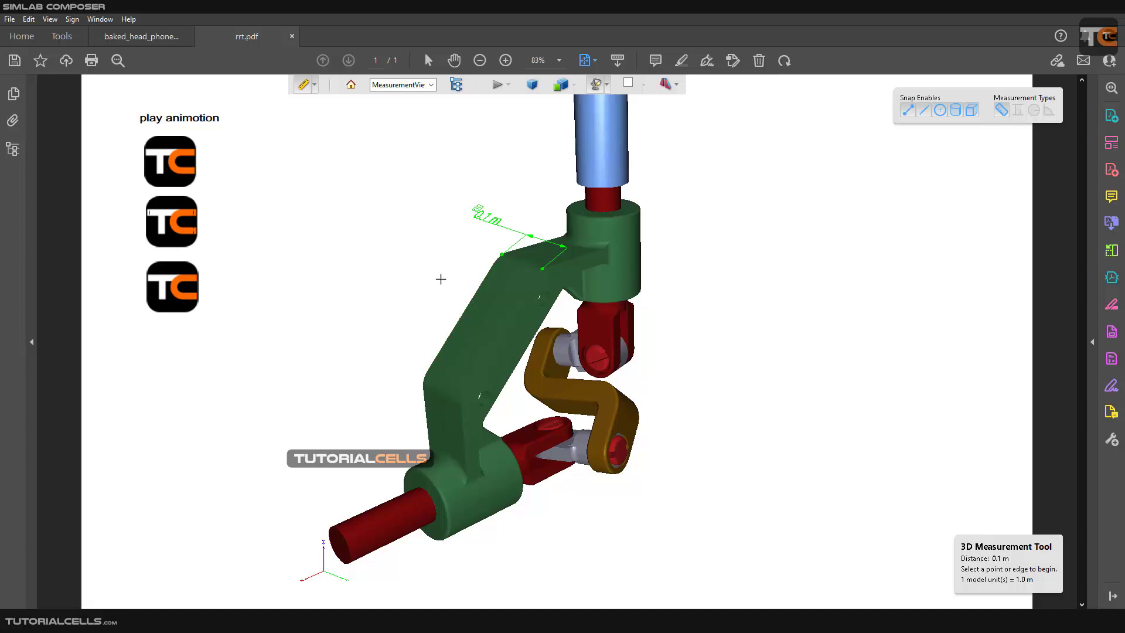
drag(441, 279, 500, 313)
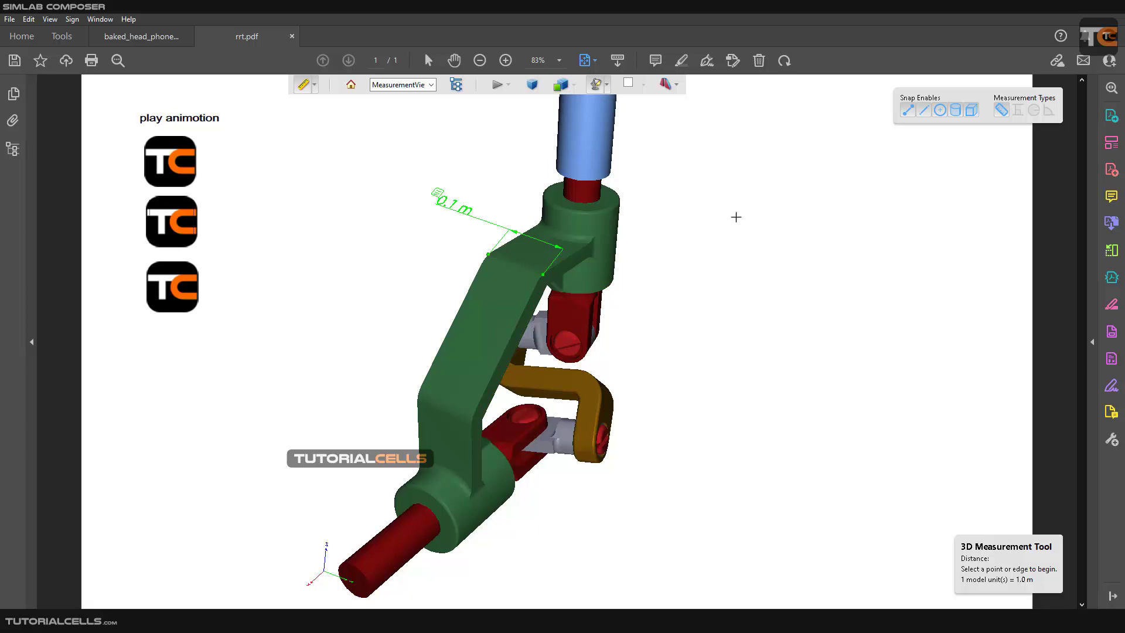
Switch to the second measurement type, measure across the green bracket's sloped face and place the dimension beside it.
click(1019, 117)
click(534, 290)
click(497, 291)
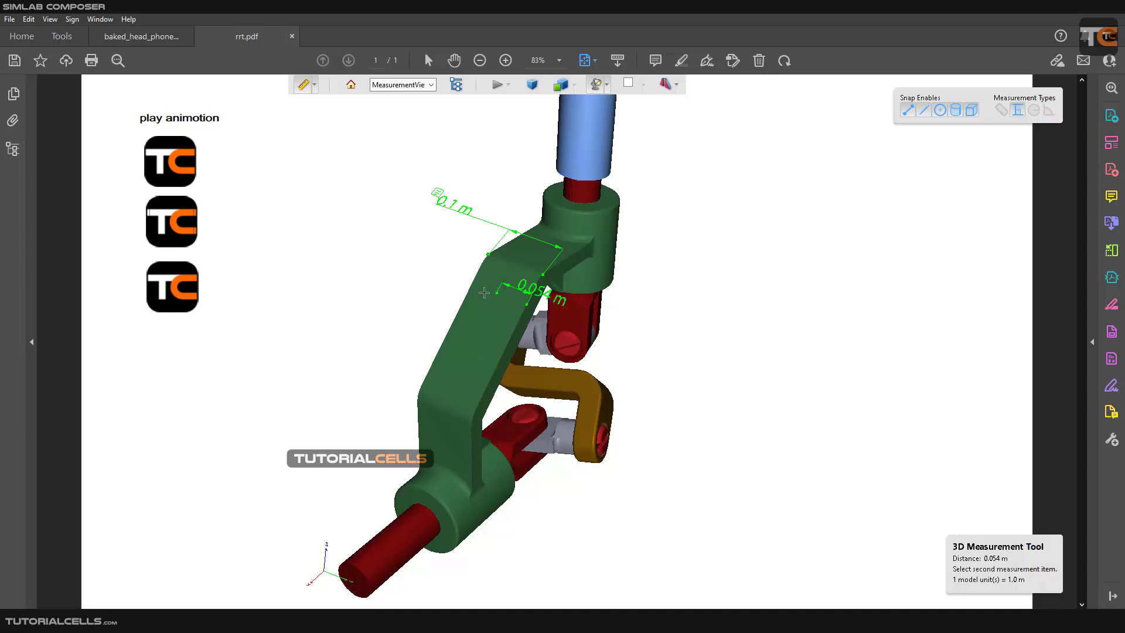
click(411, 287)
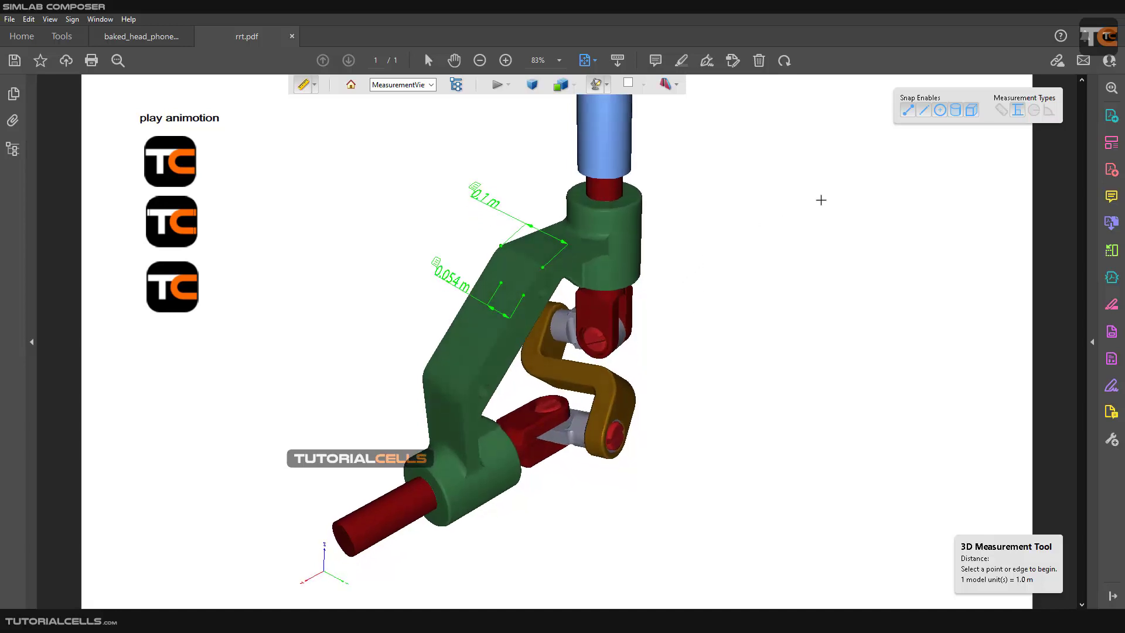
Switch the 3D Measurement Tool to radius measurement for the blue cylinder.
click(1033, 110)
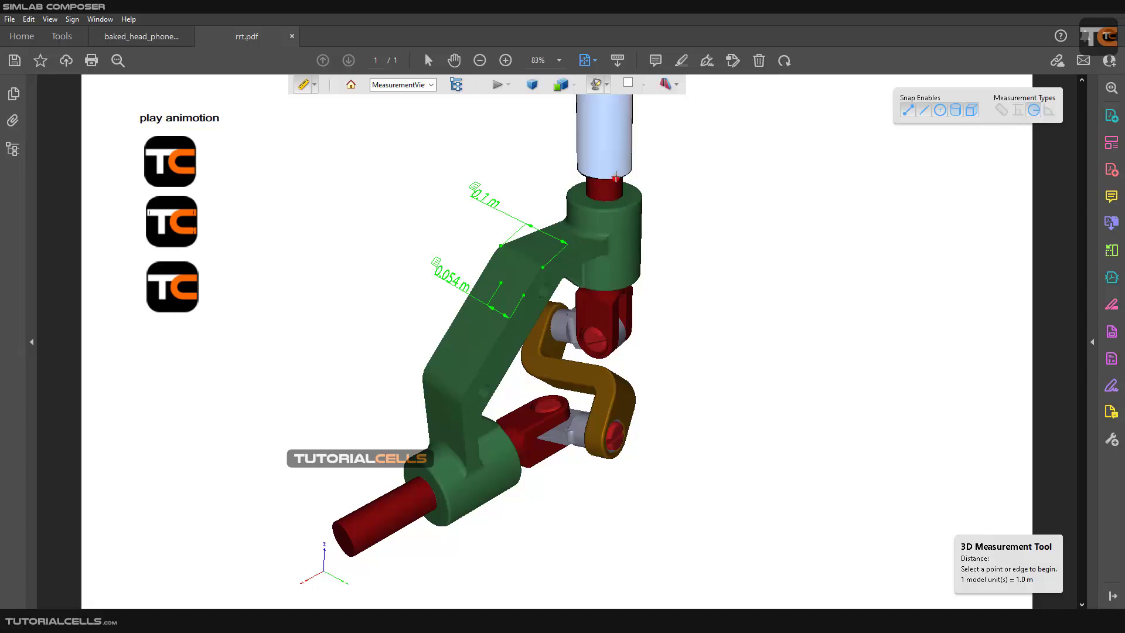
scroll(618, 143, down, 2)
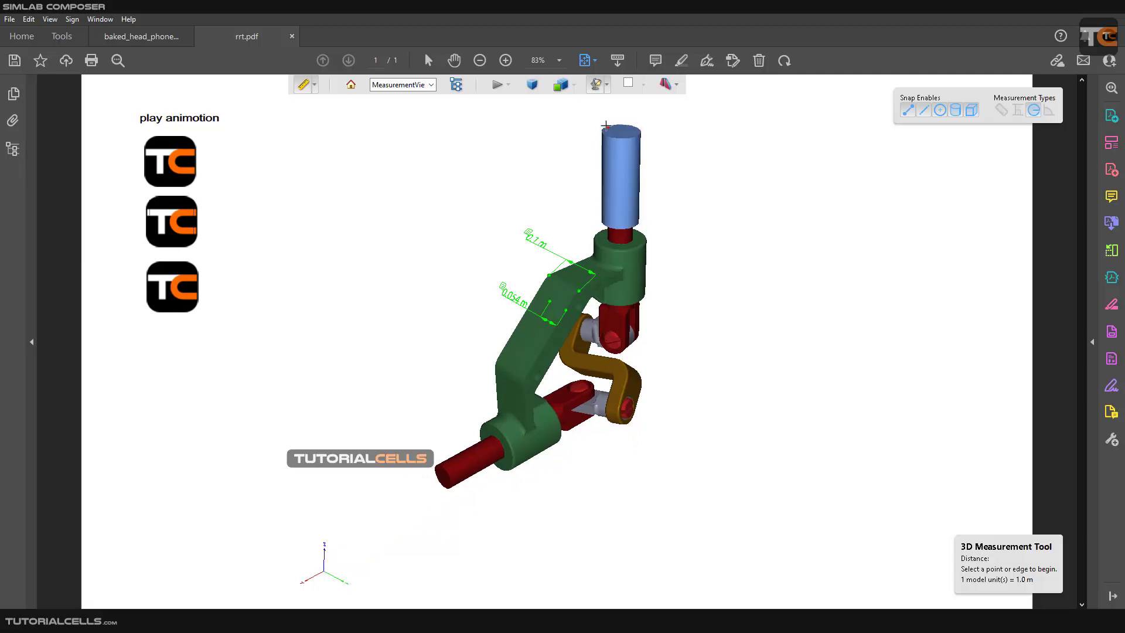
click(612, 136)
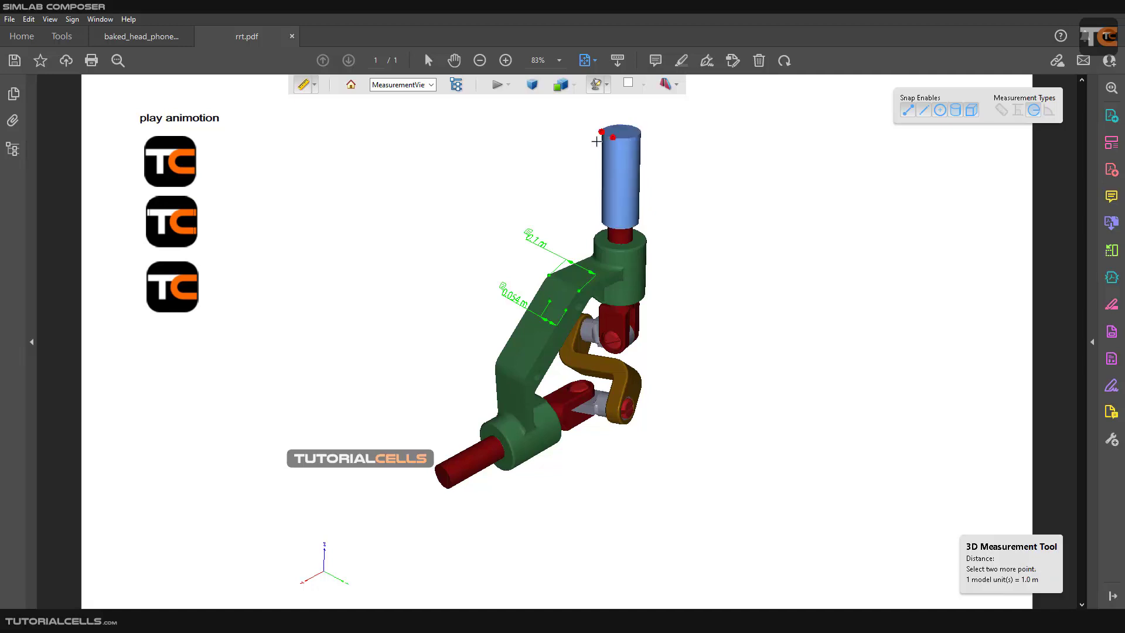
click(619, 123)
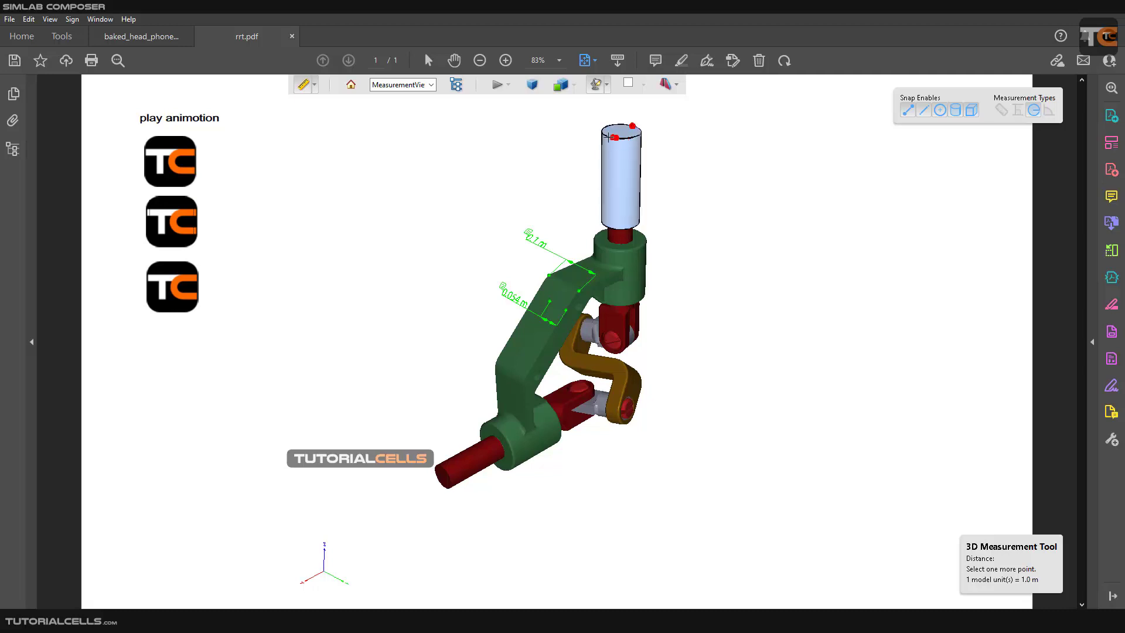
click(616, 139)
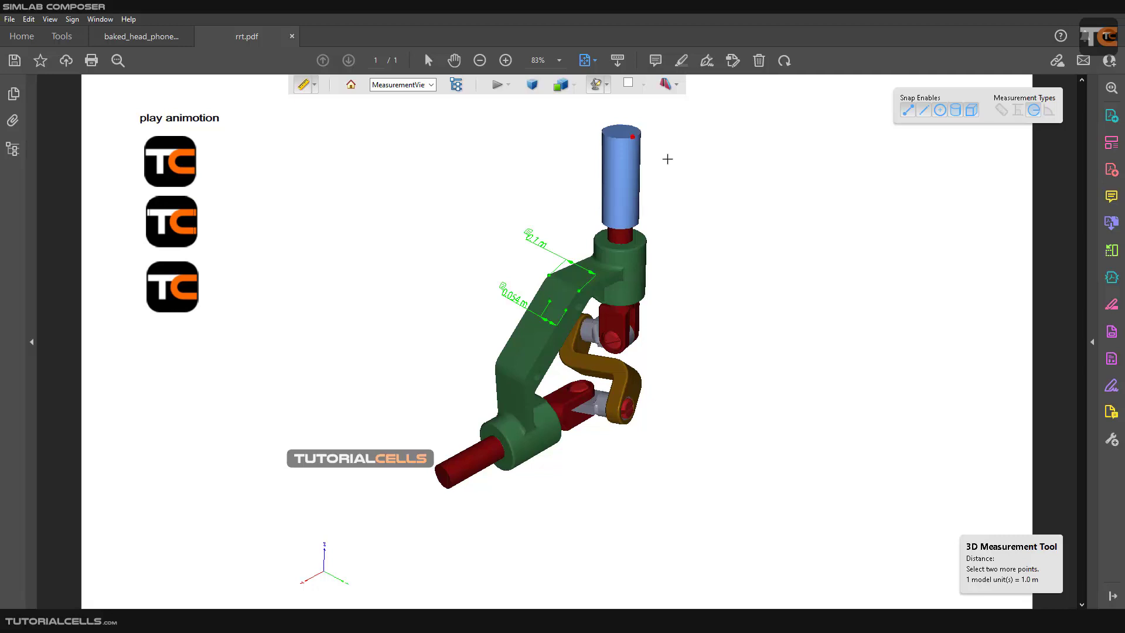
Measure the radius of the blue cylinder's top rim with three points and place the dimension beside the cylinder.
drag(668, 159, 673, 151)
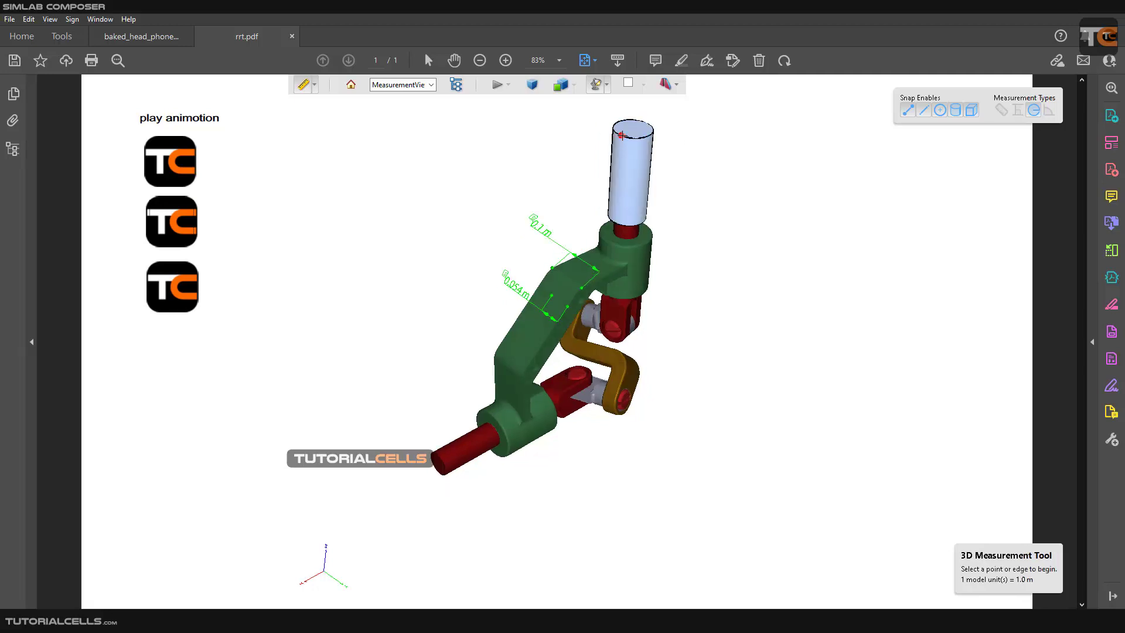
click(621, 135)
click(646, 123)
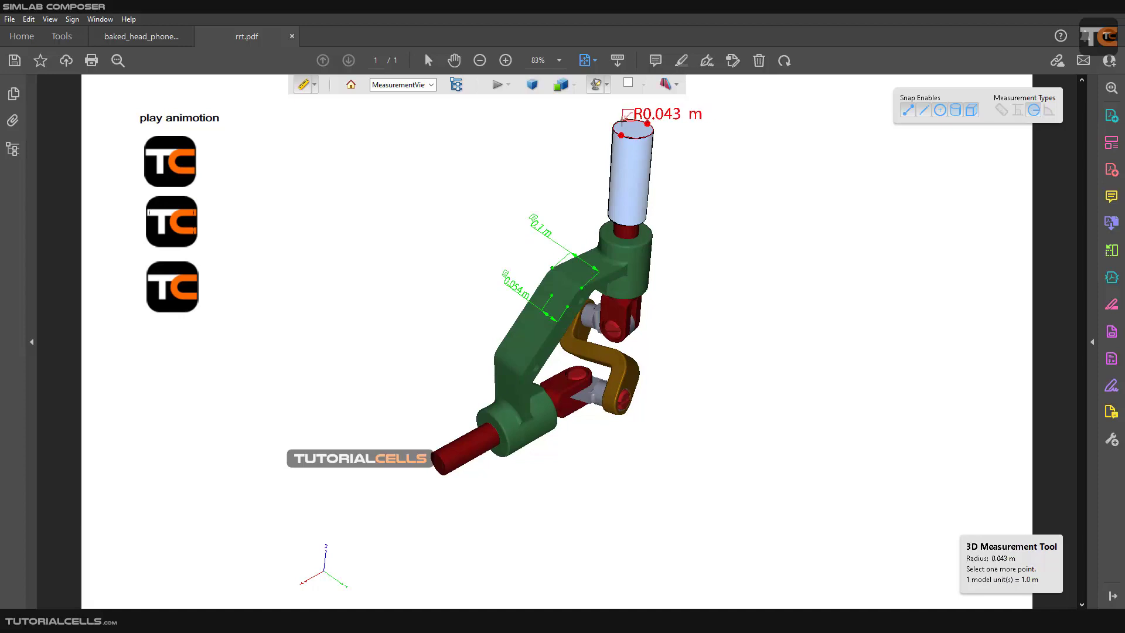
click(622, 121)
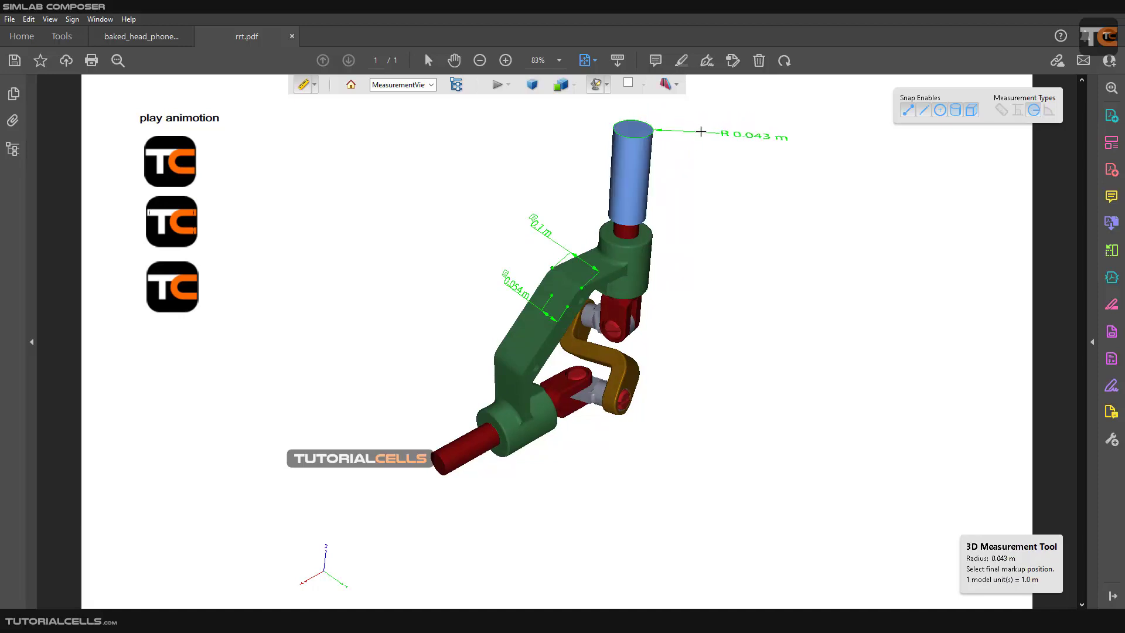
click(703, 132)
scroll(711, 137, up, 2)
scroll(647, 165, down, 2)
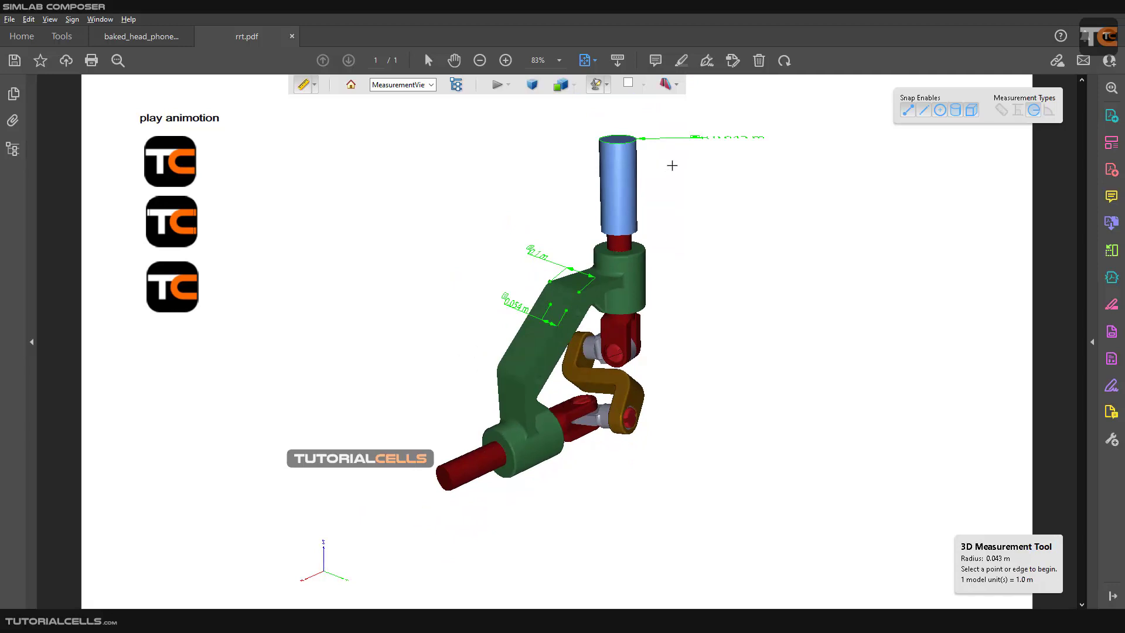
Switch the 3D Measurement Tool to angle measurement for the lower part of the joint.
drag(670, 165, 693, 211)
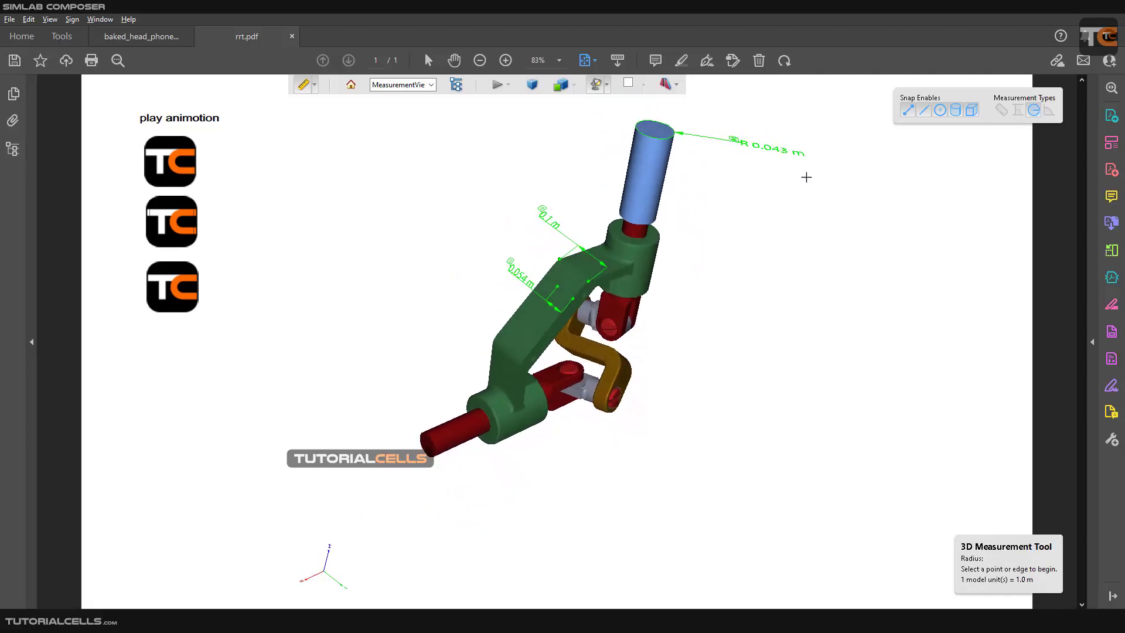
click(1047, 113)
scroll(534, 426, up, 5)
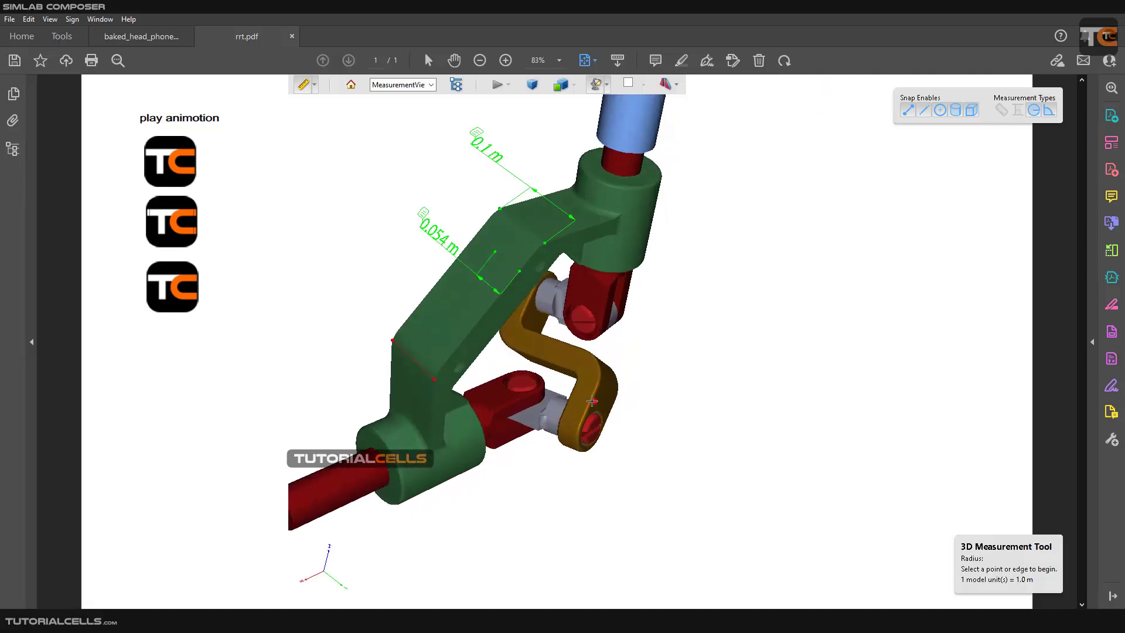
right_click(572, 399)
click(544, 380)
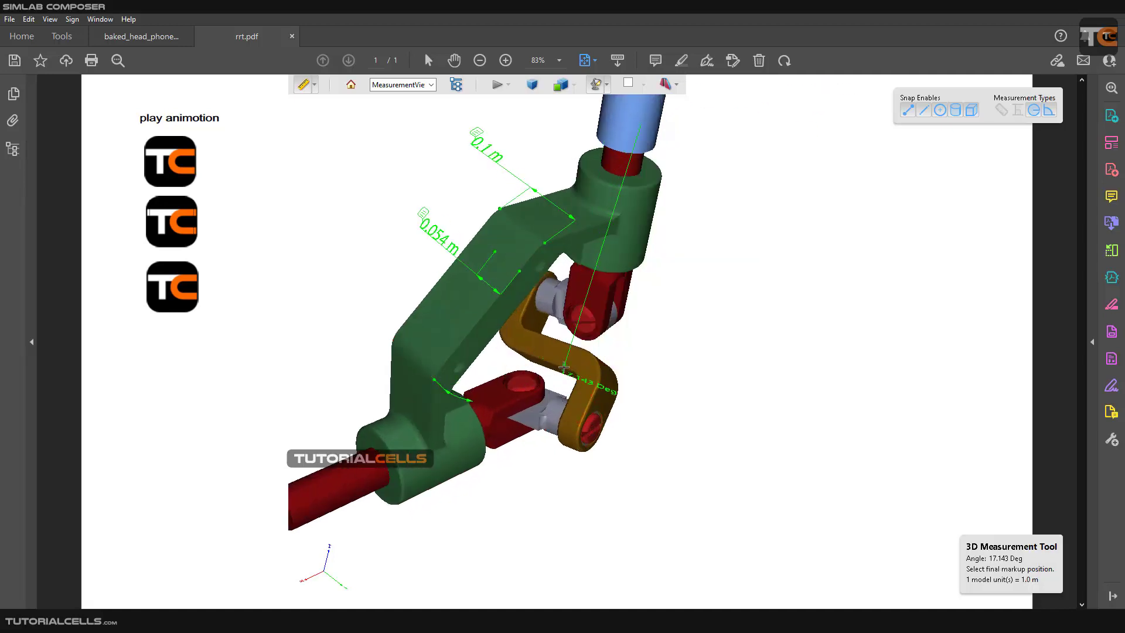
drag(577, 353, 614, 282)
scroll(616, 284, up, 4)
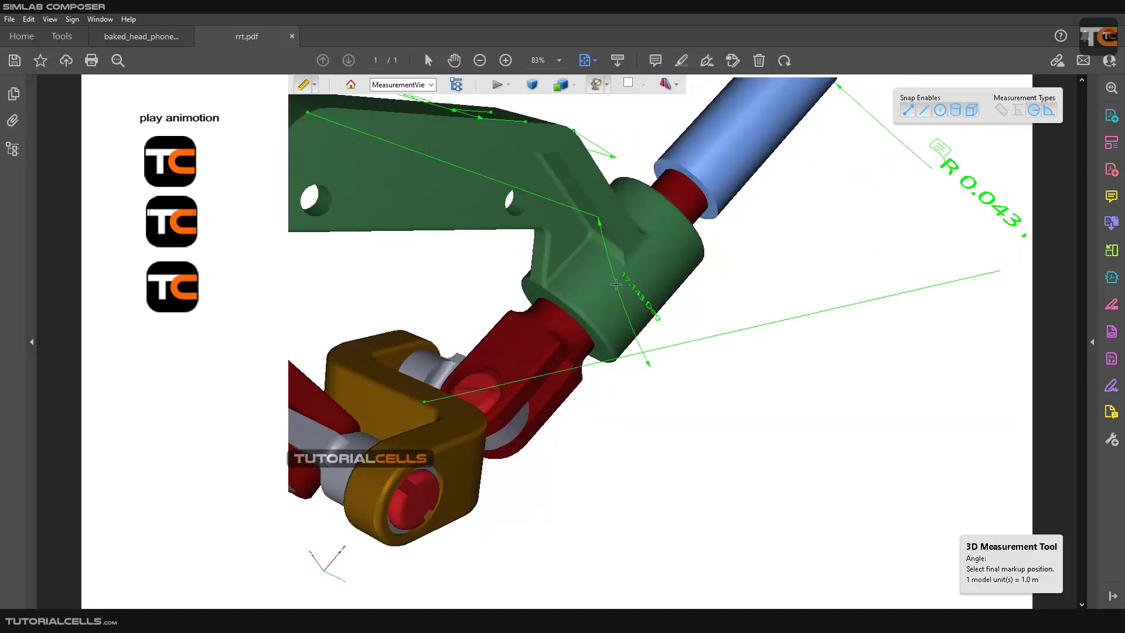
key(Escape)
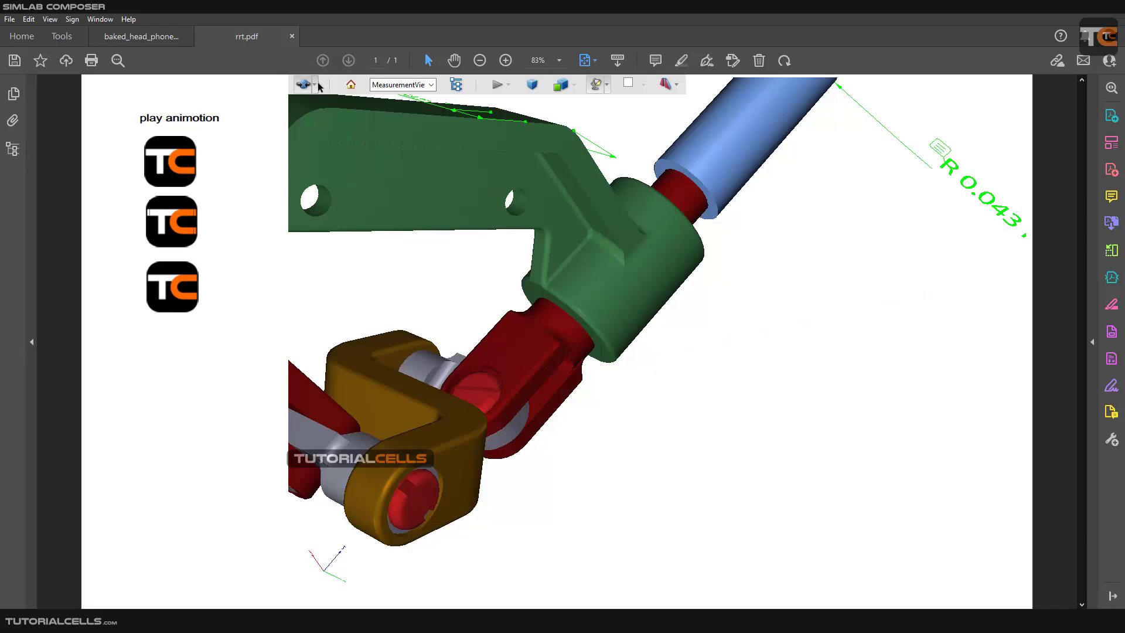
Measure the angle between the green bracket's sloped arm and its upper collar, and place the dimension beneath the arm.
click(318, 86)
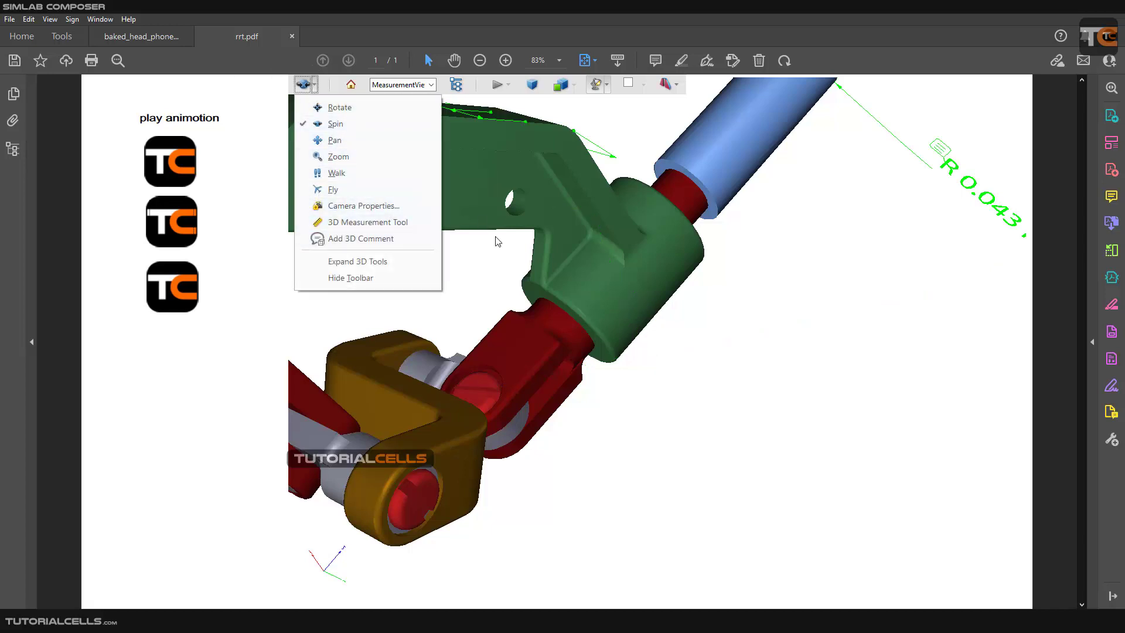
click(345, 223)
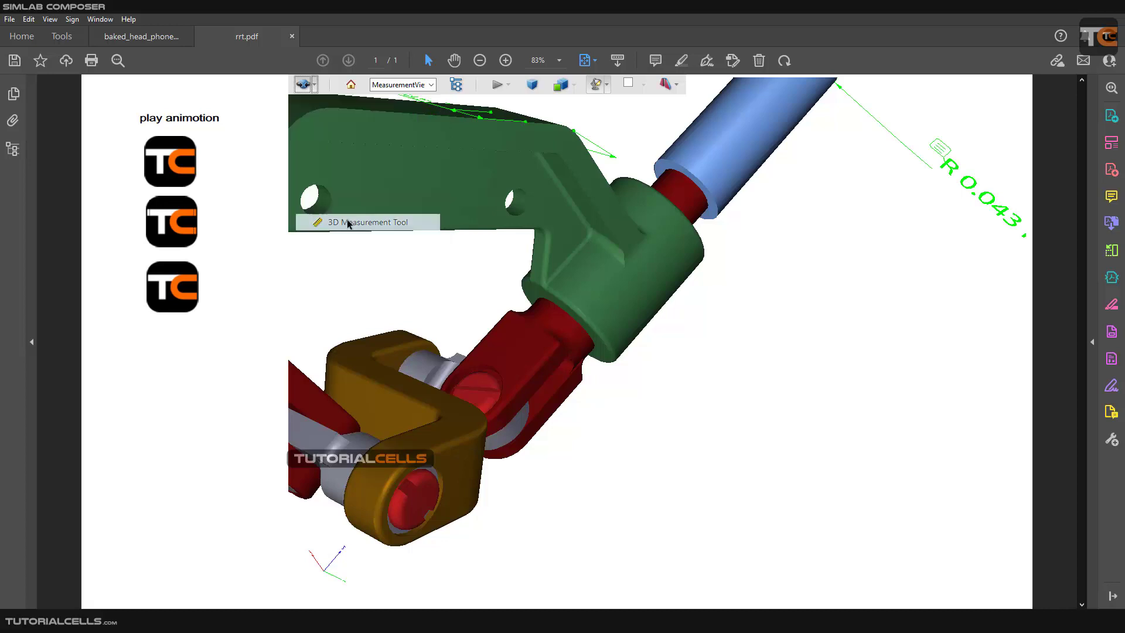
click(601, 114)
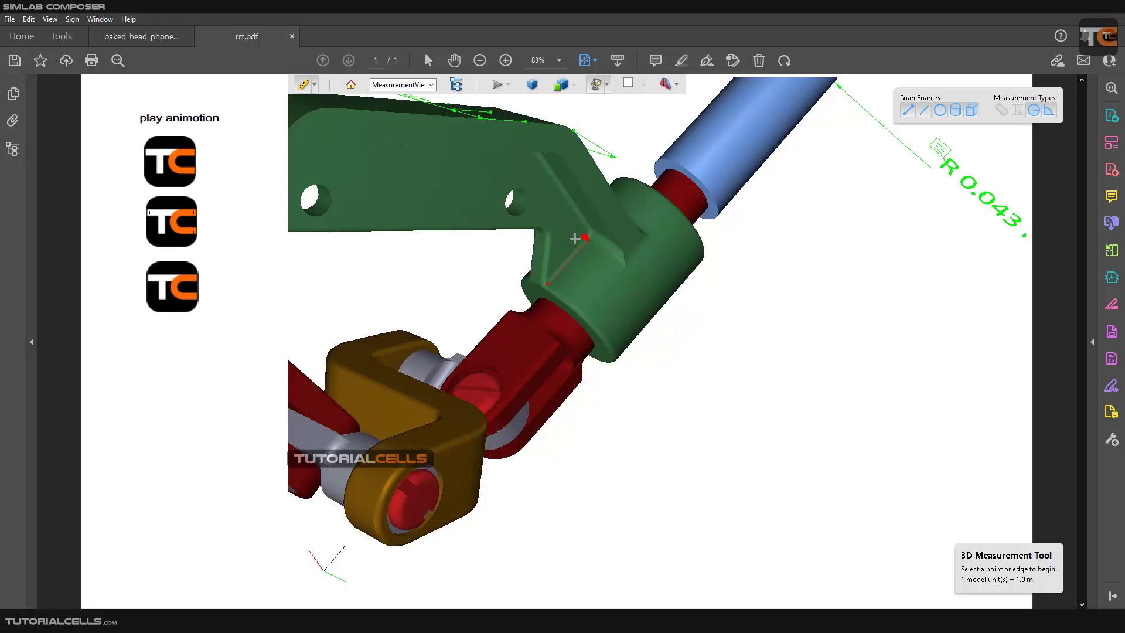
click(553, 250)
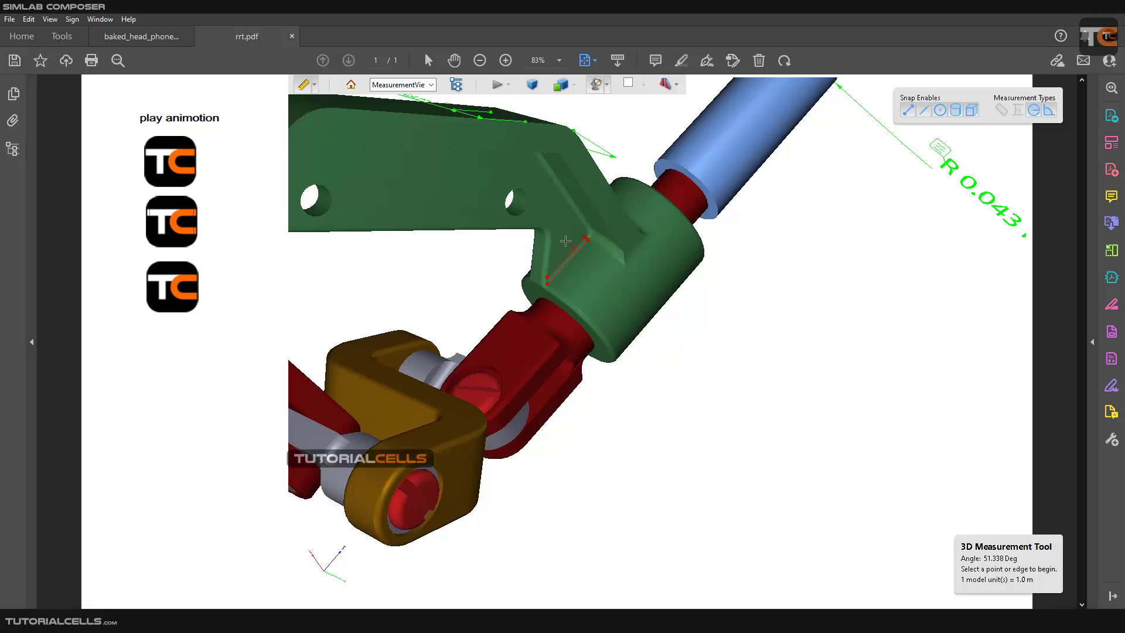
scroll(614, 236, down, 3)
drag(614, 258, 608, 327)
scroll(607, 327, up, 2)
scroll(608, 327, down, 1)
scroll(585, 314, down, 2)
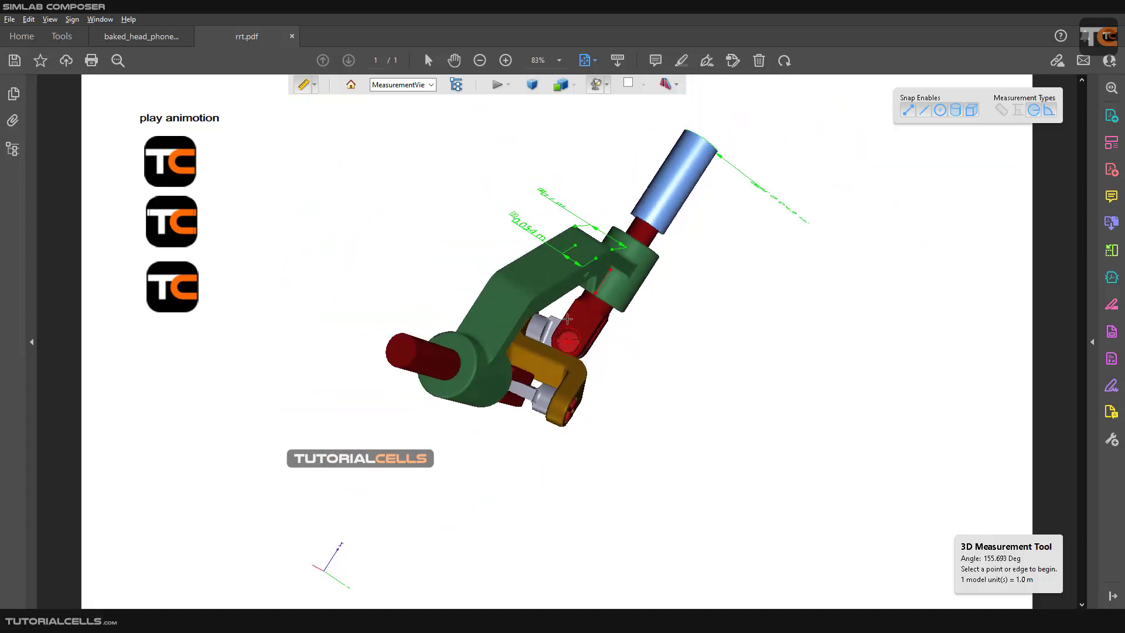
click(555, 278)
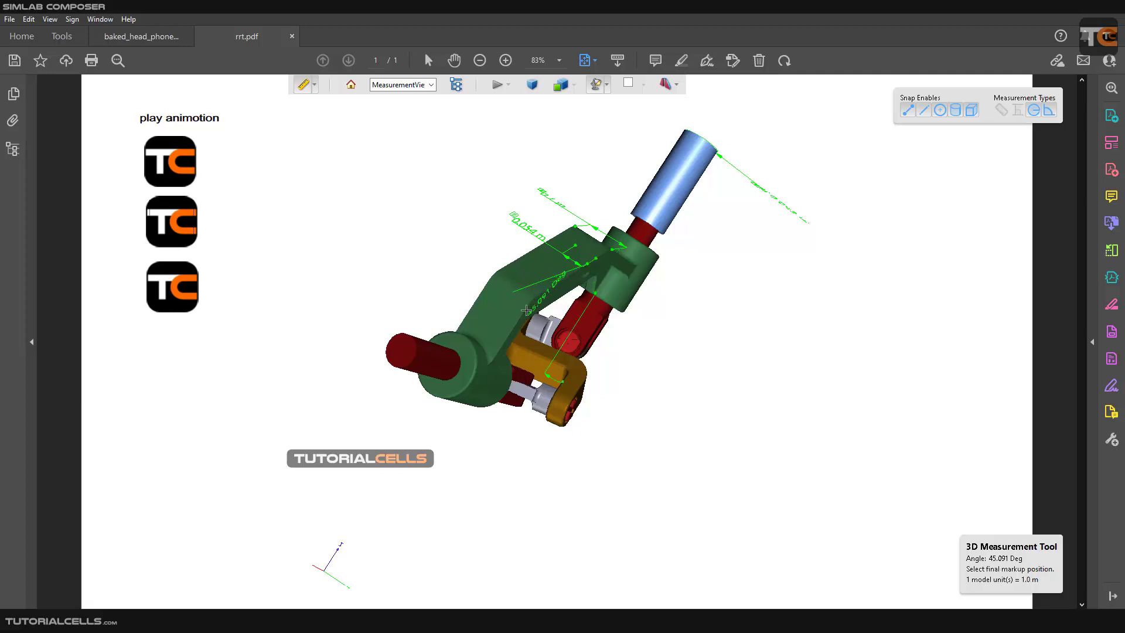
click(533, 308)
drag(533, 308, 632, 294)
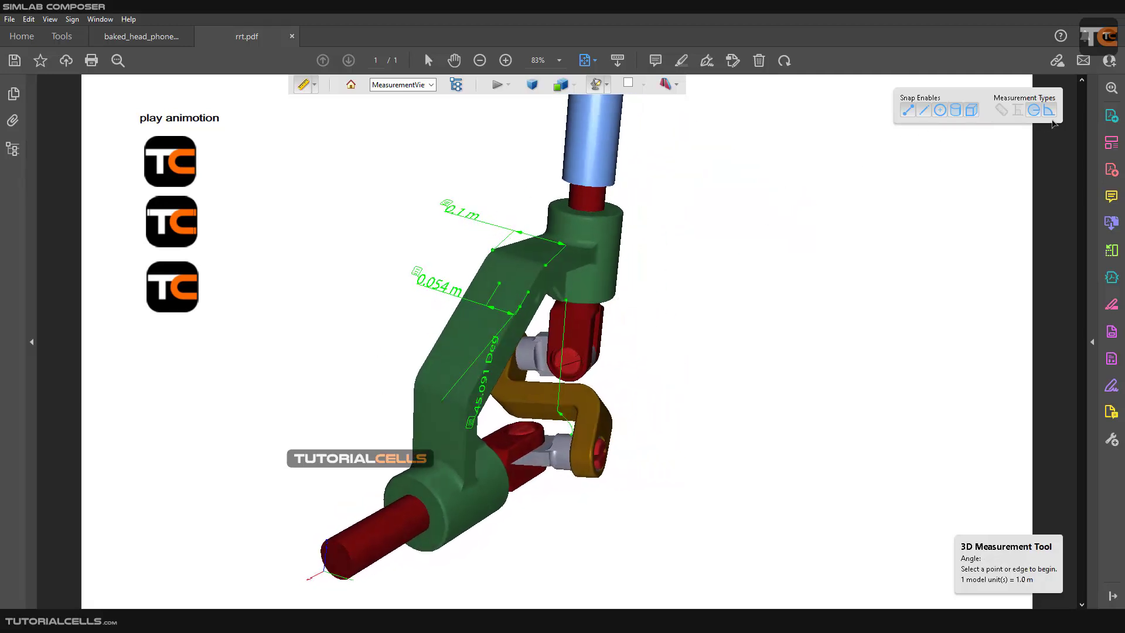
Switch to the first measurement type, measure from the green collar to the blue cylinder's lower end and place the dimension beside the cylinder.
click(1000, 113)
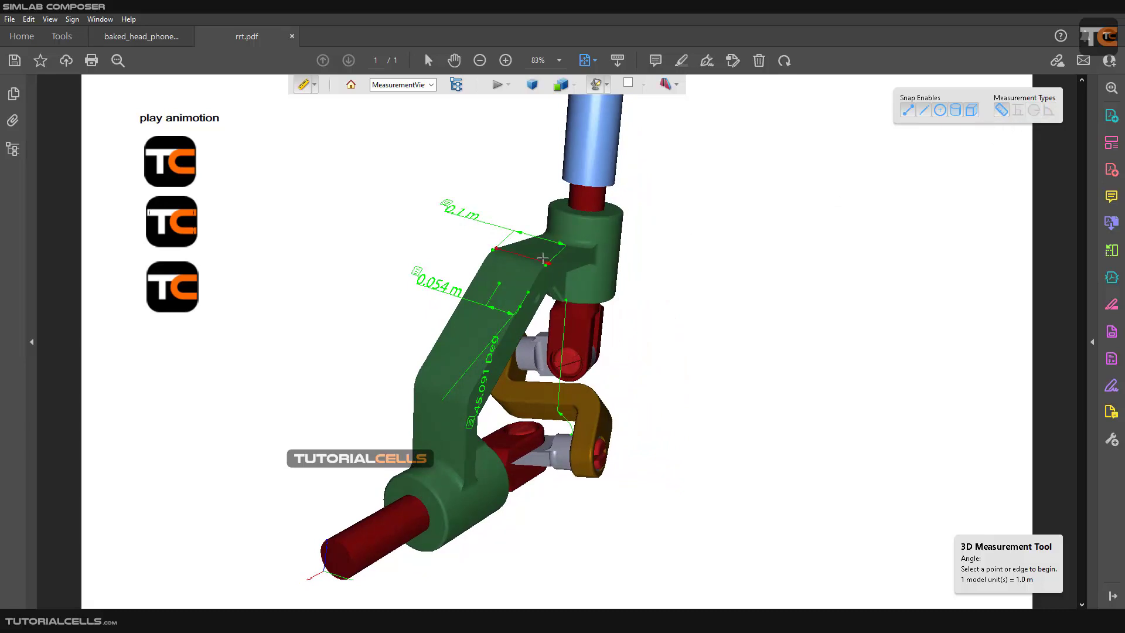
click(630, 222)
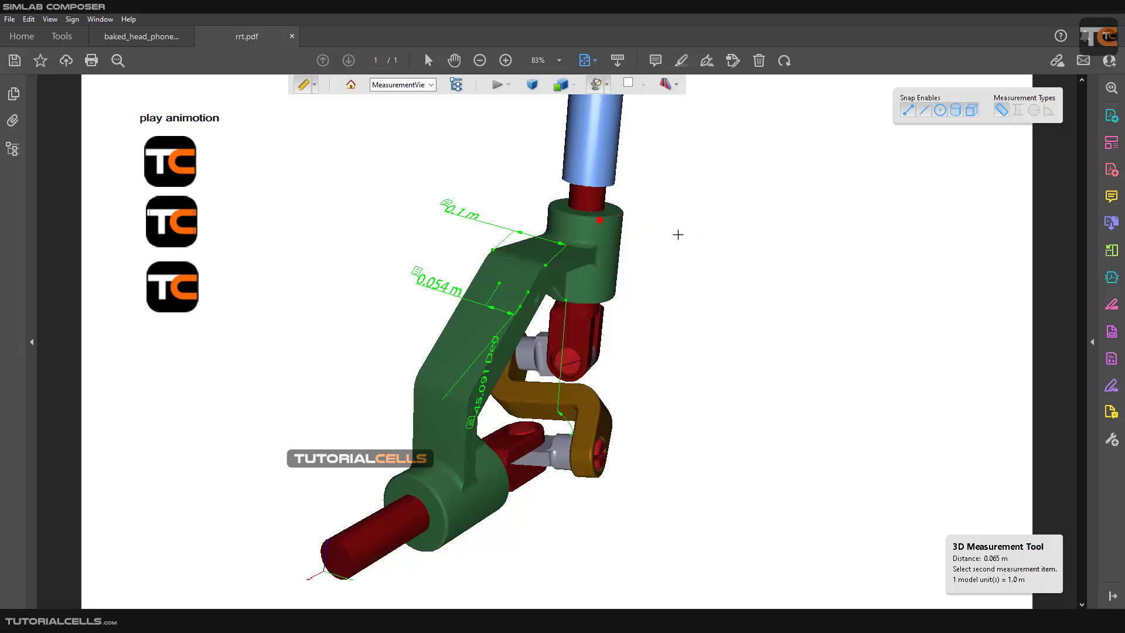
scroll(619, 302, down, 5)
scroll(619, 303, down, 1)
click(630, 276)
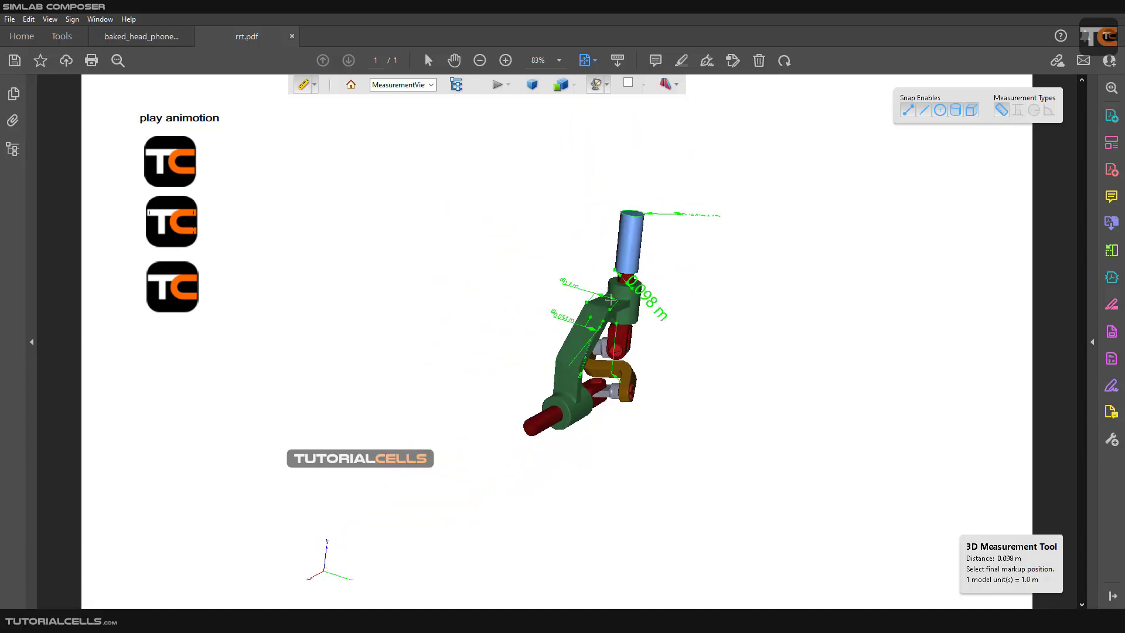
scroll(653, 262, up, 3)
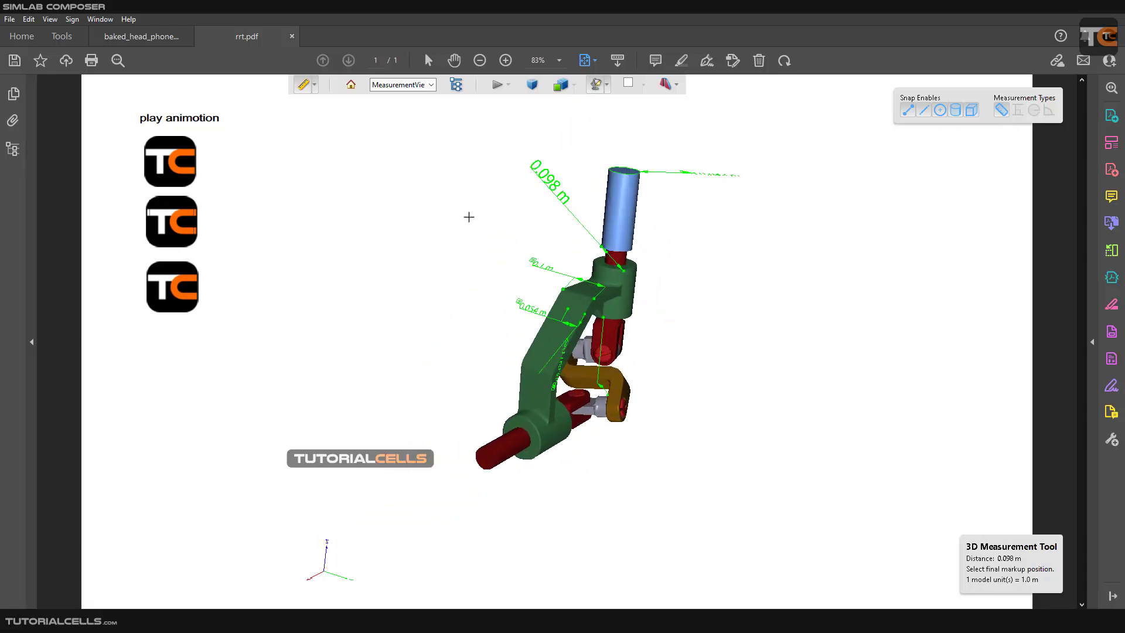
click(466, 221)
scroll(524, 250, up, 3)
scroll(524, 250, down, 2)
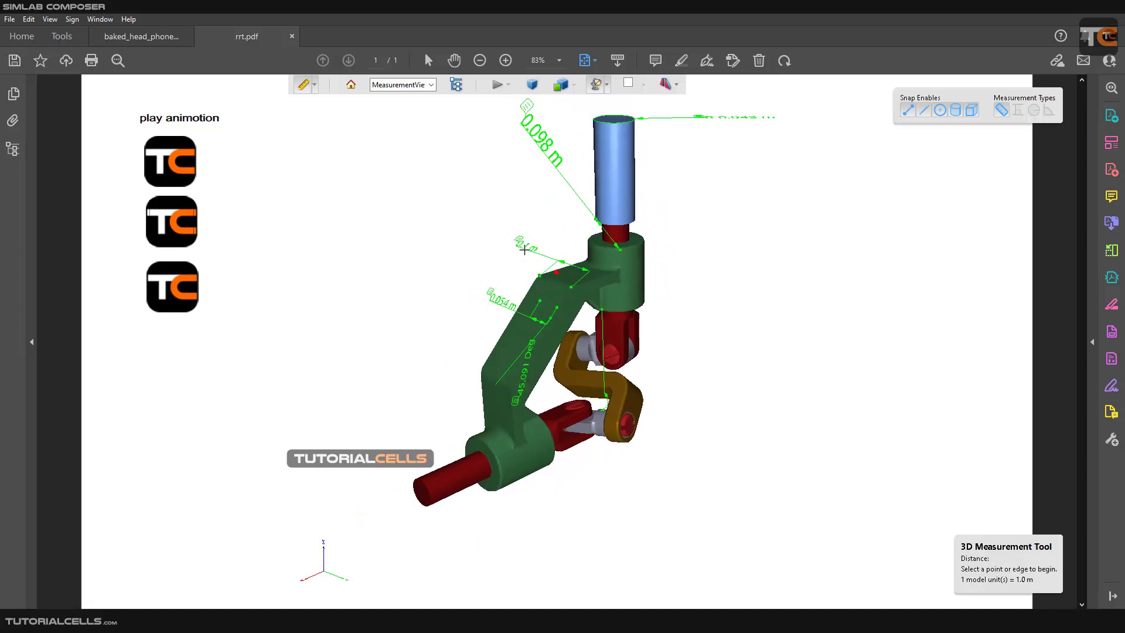
Change the 3D scene's background colour to dark green, followed by brownish orange.
click(314, 86)
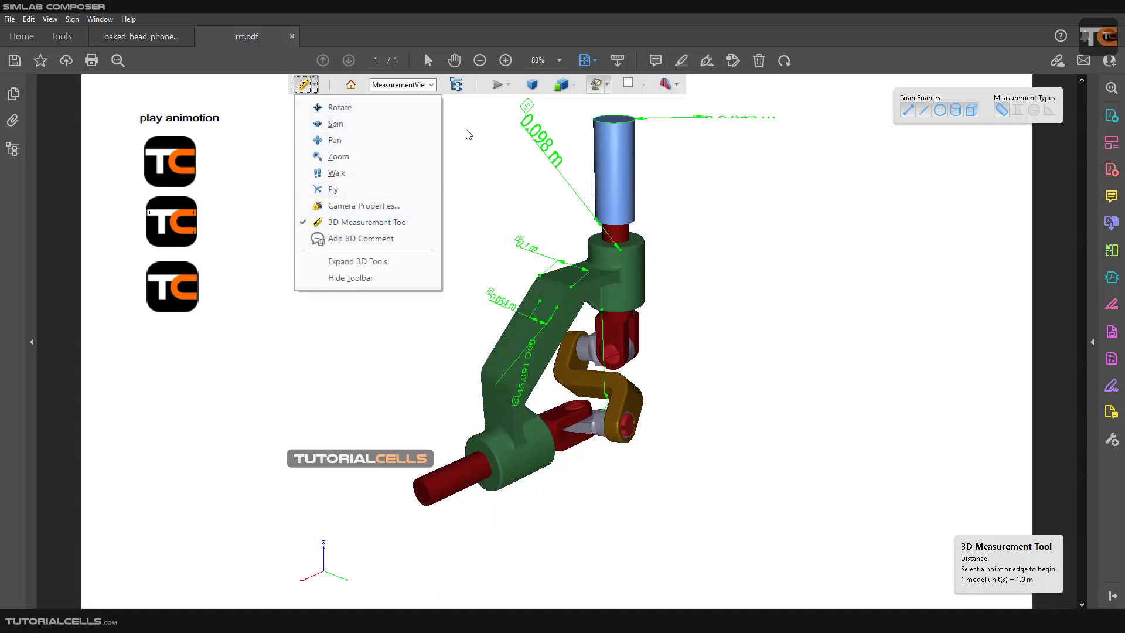
click(368, 222)
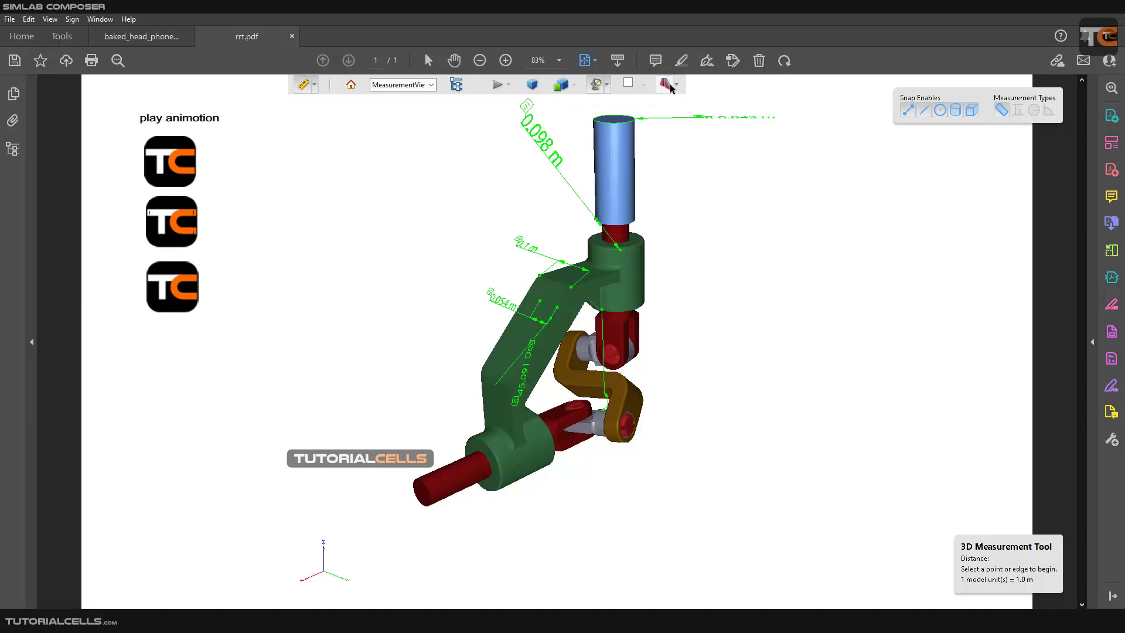
click(632, 83)
click(646, 115)
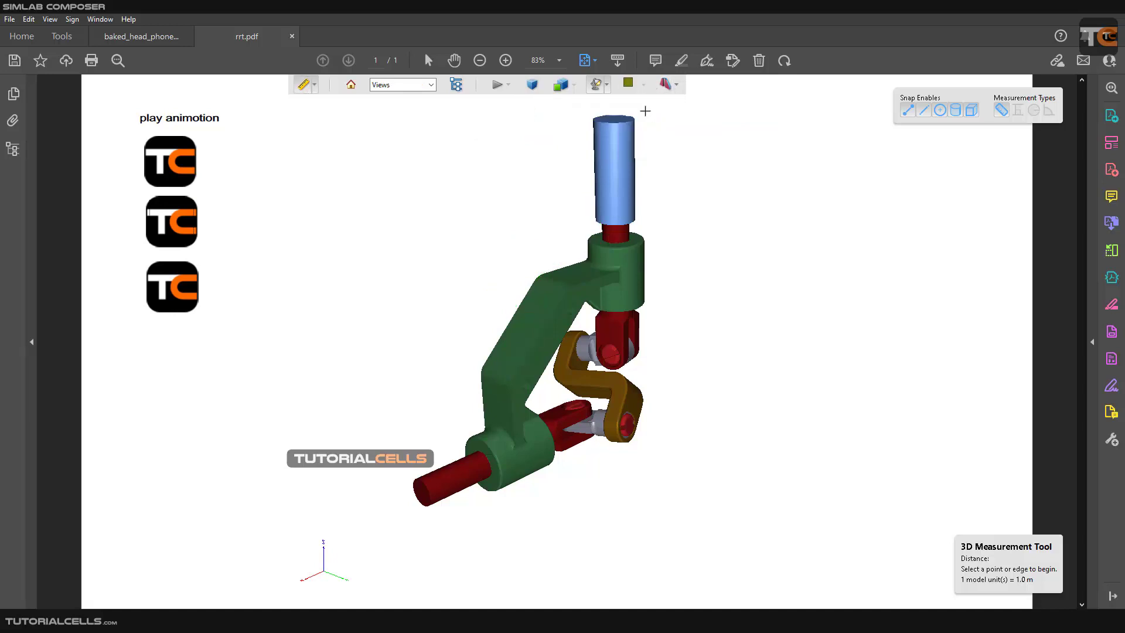
click(645, 88)
click(636, 103)
scroll(590, 104, down, 2)
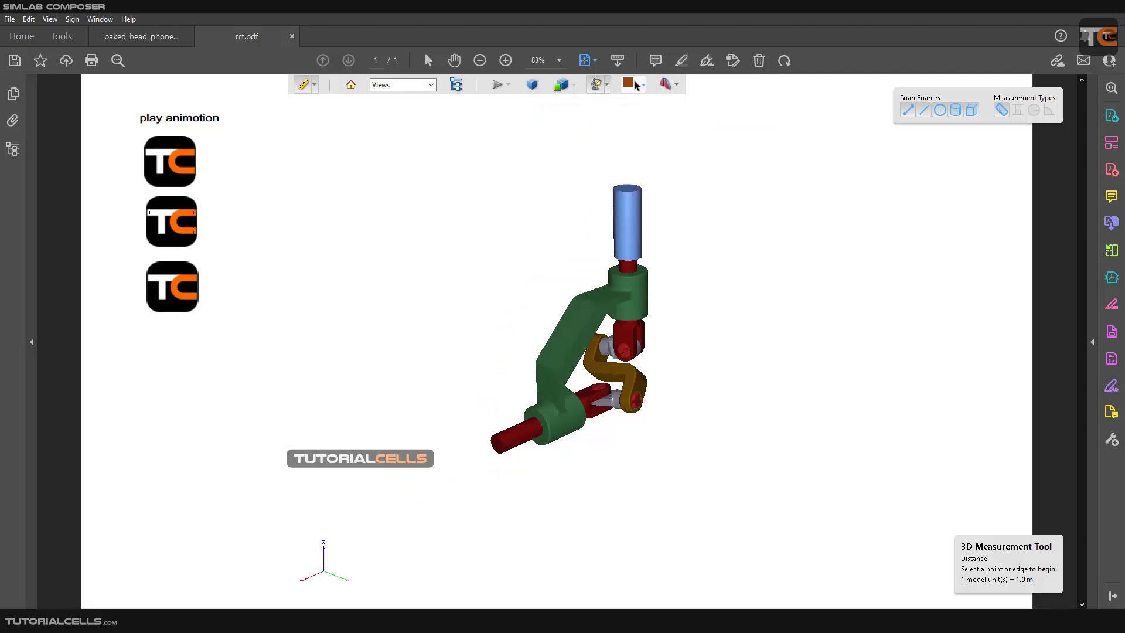
right_click(676, 262)
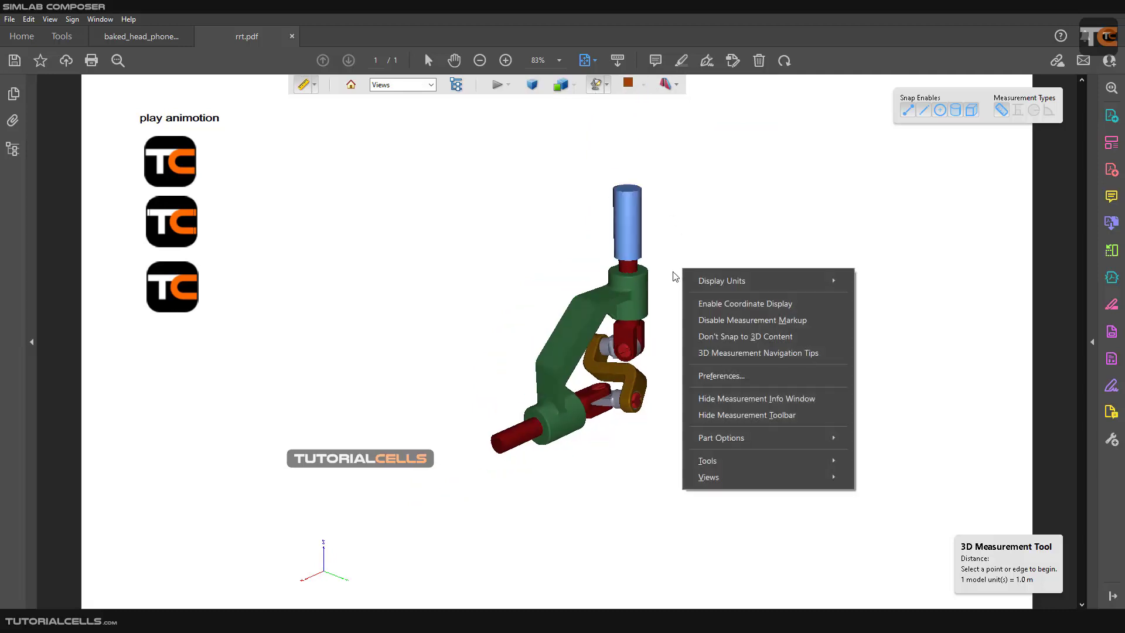
click(703, 251)
scroll(618, 284, up, 2)
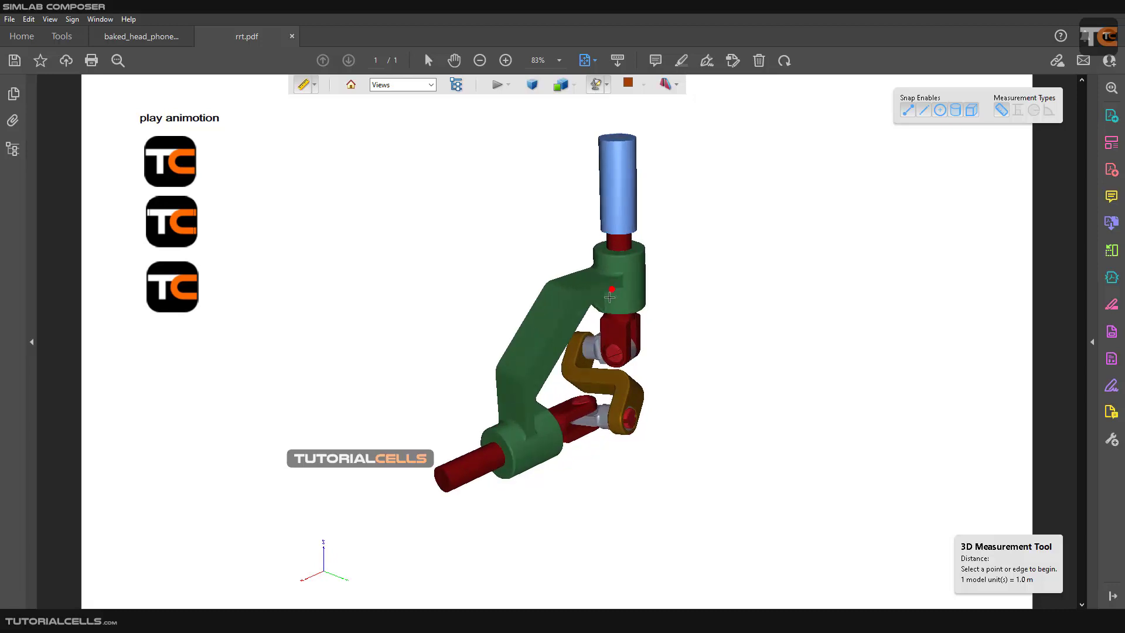
click(645, 309)
click(645, 311)
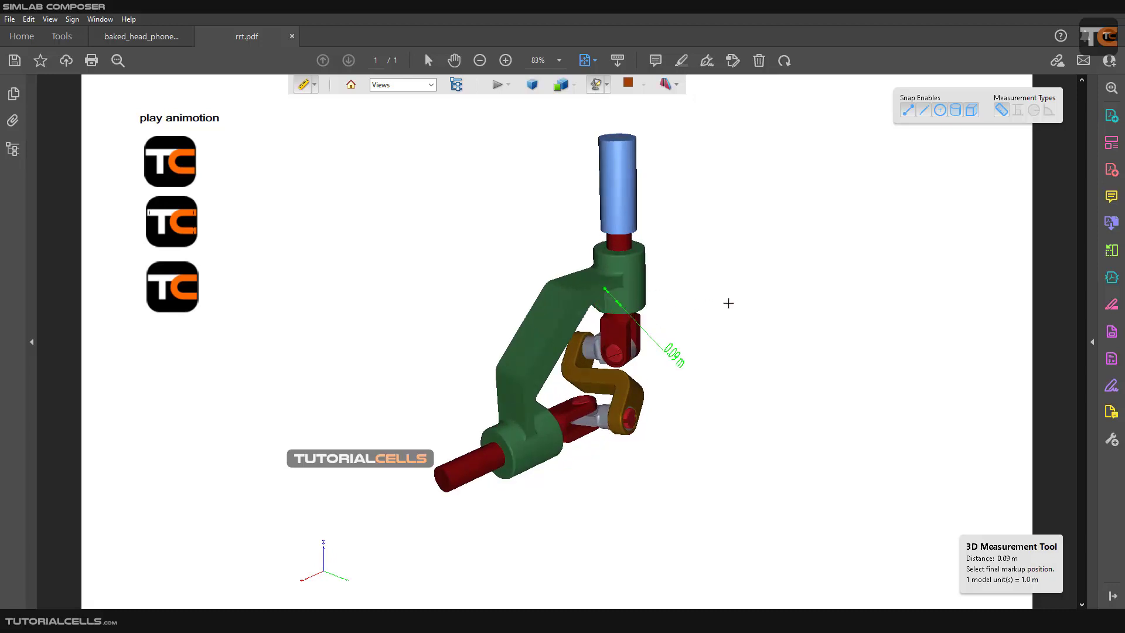
key(Escape)
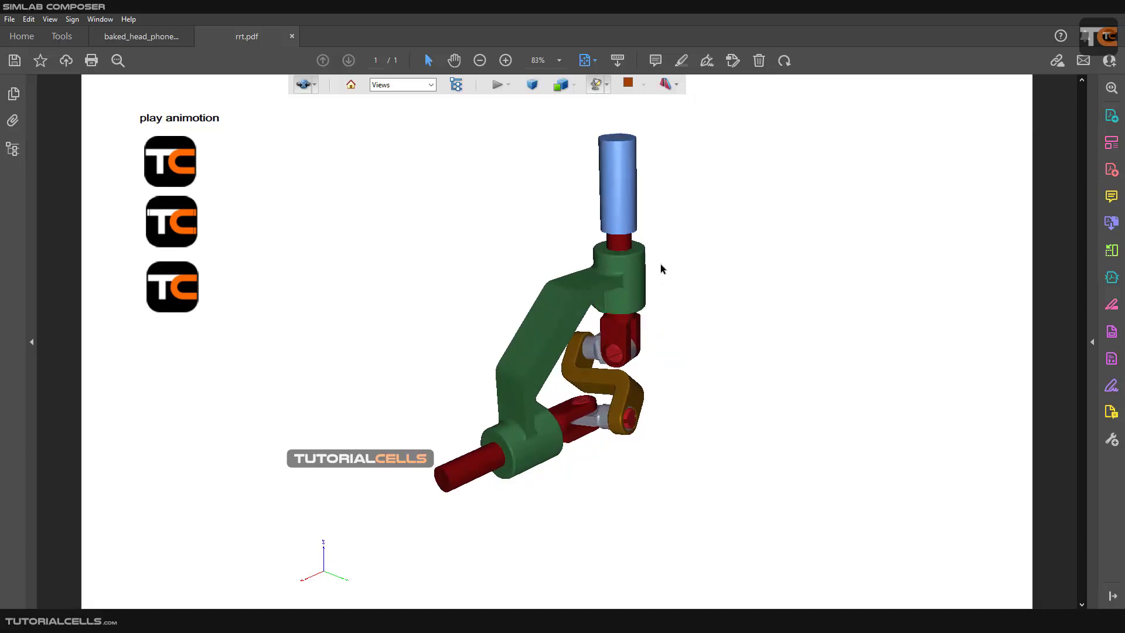
Show the cross section of the 3D joint model and orbit around the cut parts.
mouse_move(659, 265)
mouse_down()
mouse_move(634, 270)
mouse_move(663, 270)
mouse_move(646, 273)
mouse_move(652, 265)
mouse_up()
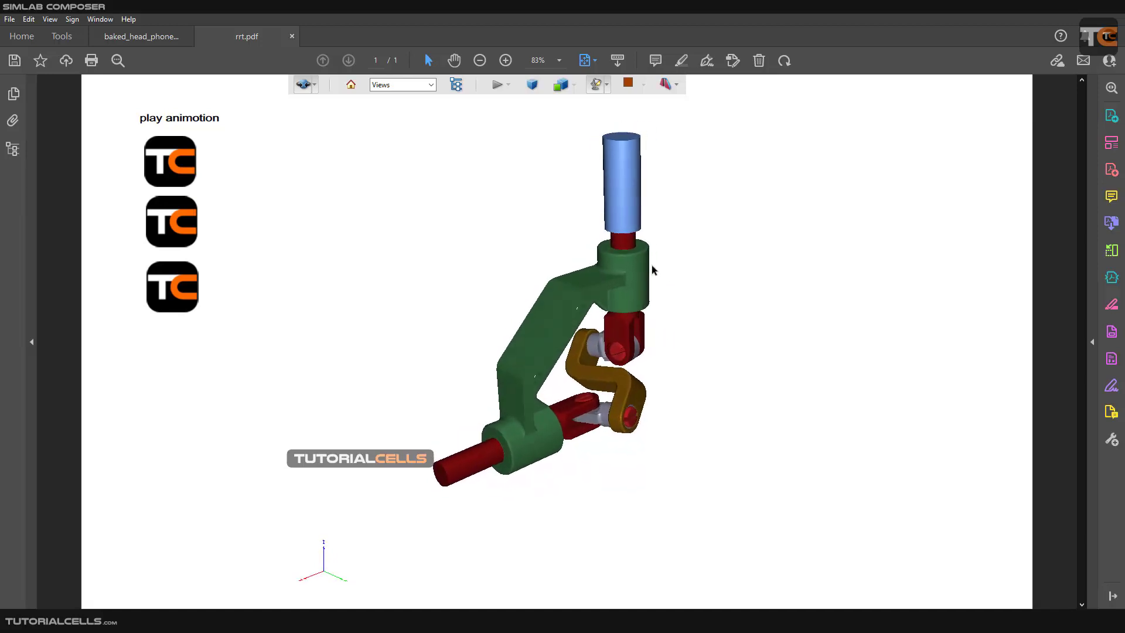
click(677, 84)
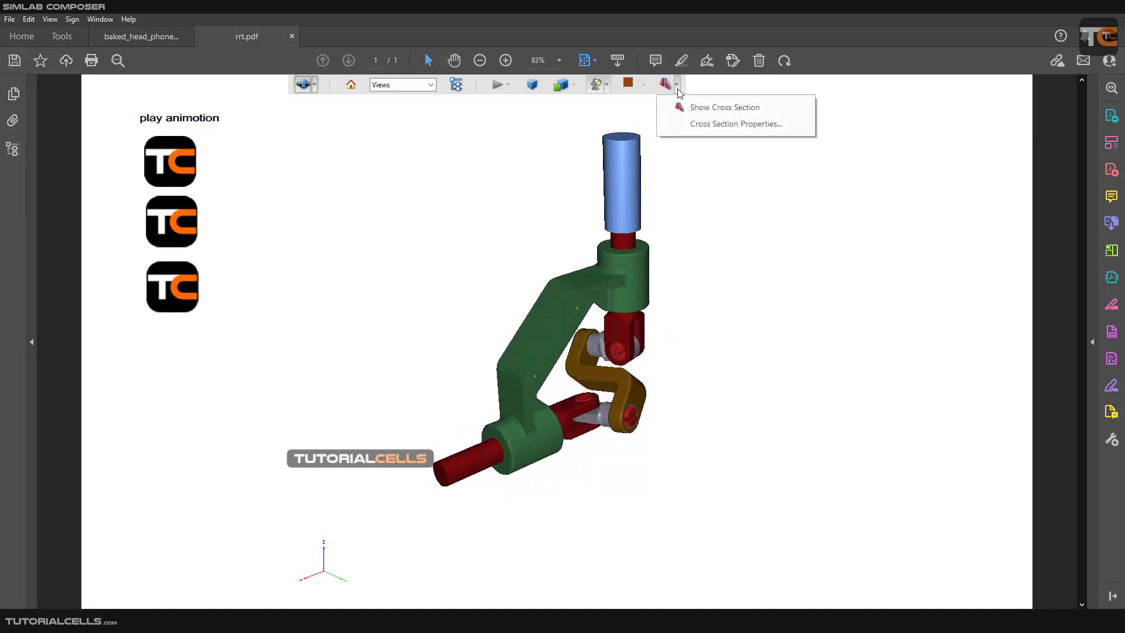
click(692, 109)
drag(667, 173, 567, 307)
scroll(611, 337, up, 5)
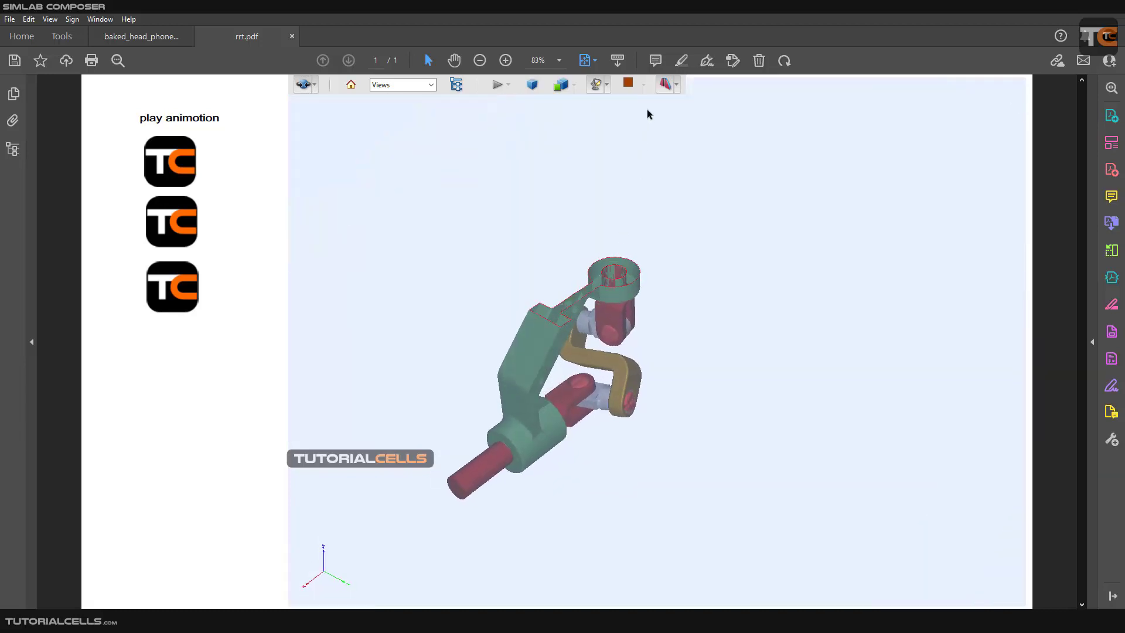
Open the cross section properties, set the offset to -8% and try tilting the plane 33° before resetting Tilt 1 to 0°.
click(676, 85)
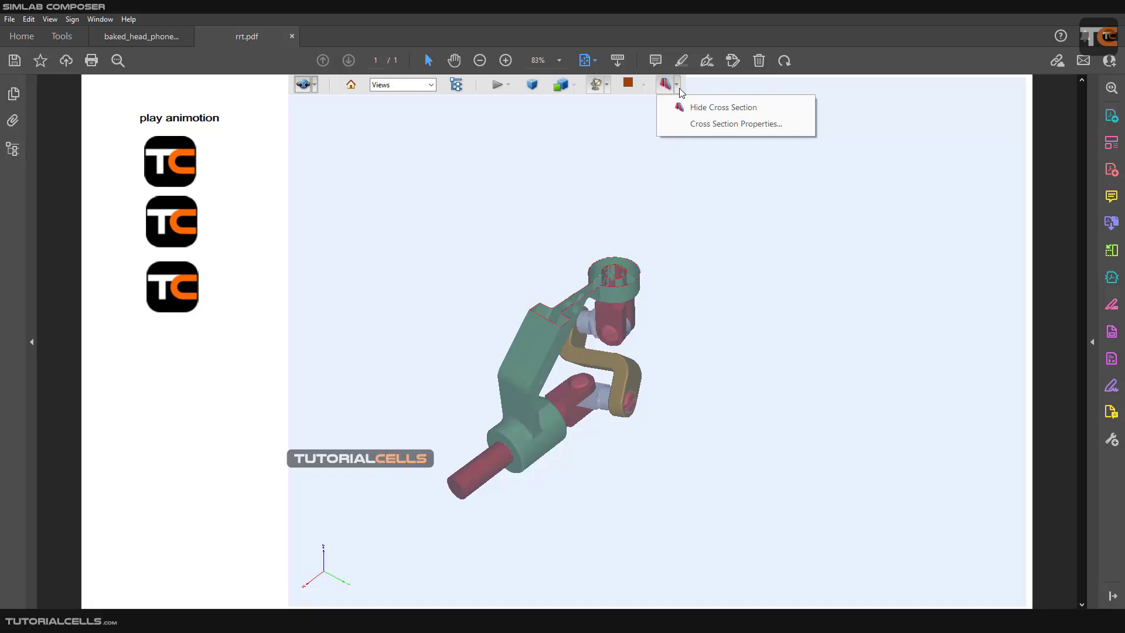
click(684, 125)
drag(601, 150, 309, 171)
drag(217, 391, 221, 418)
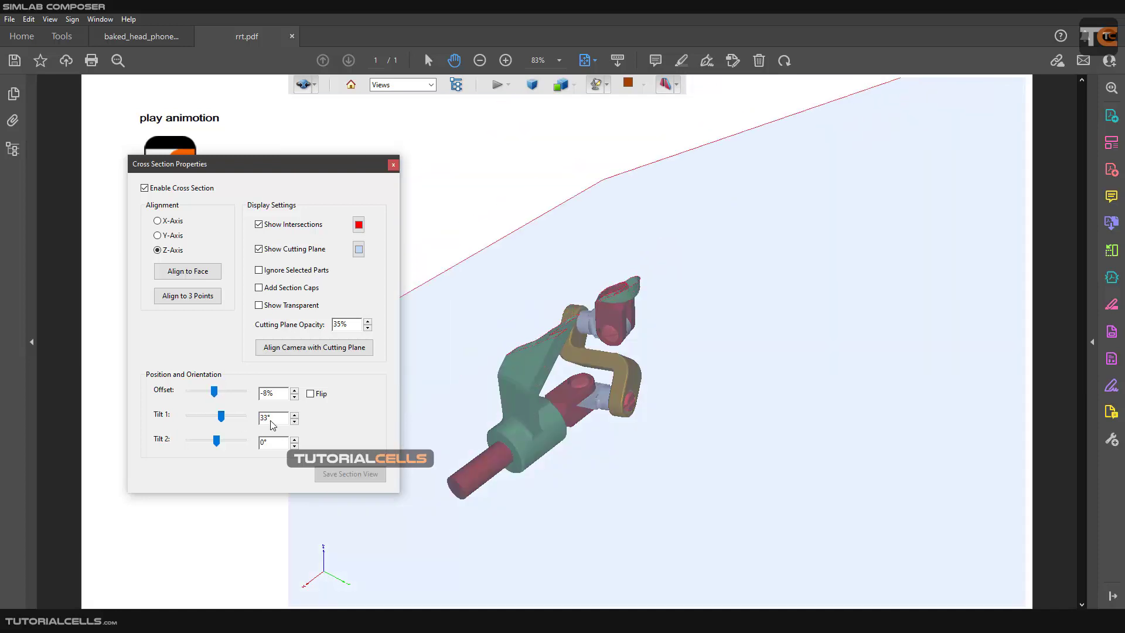
text(0)
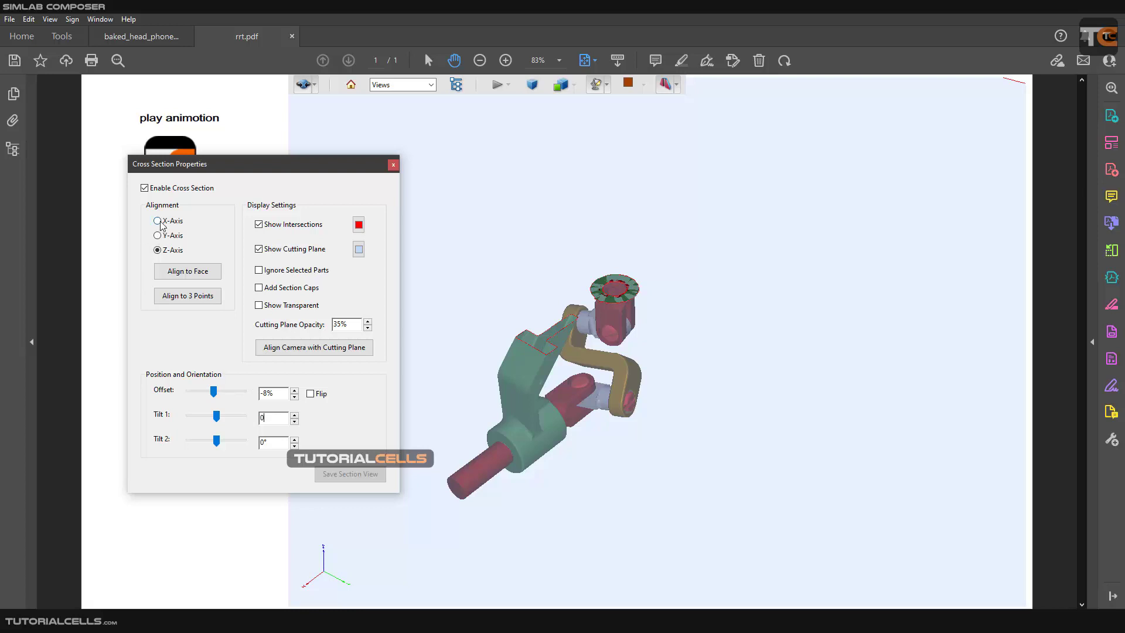
Try the X-Axis and Y-Axis alignments of the cutting plane, ending on Y-Axis, and inspect the cut.
click(175, 235)
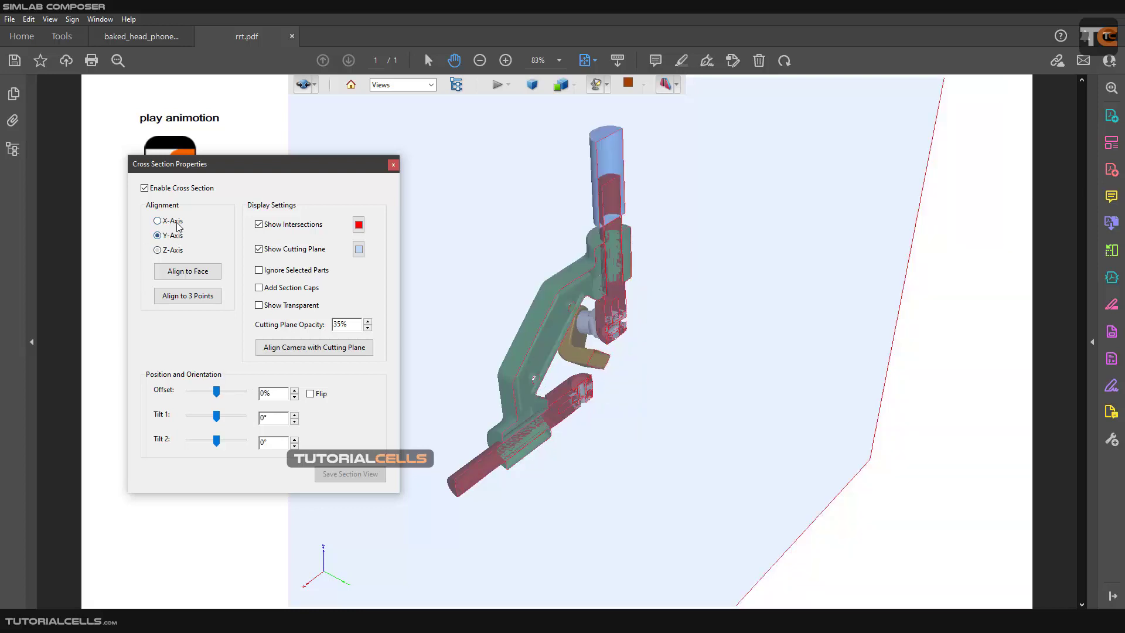
click(177, 223)
click(175, 236)
drag(545, 322, 597, 266)
scroll(556, 293, up, 5)
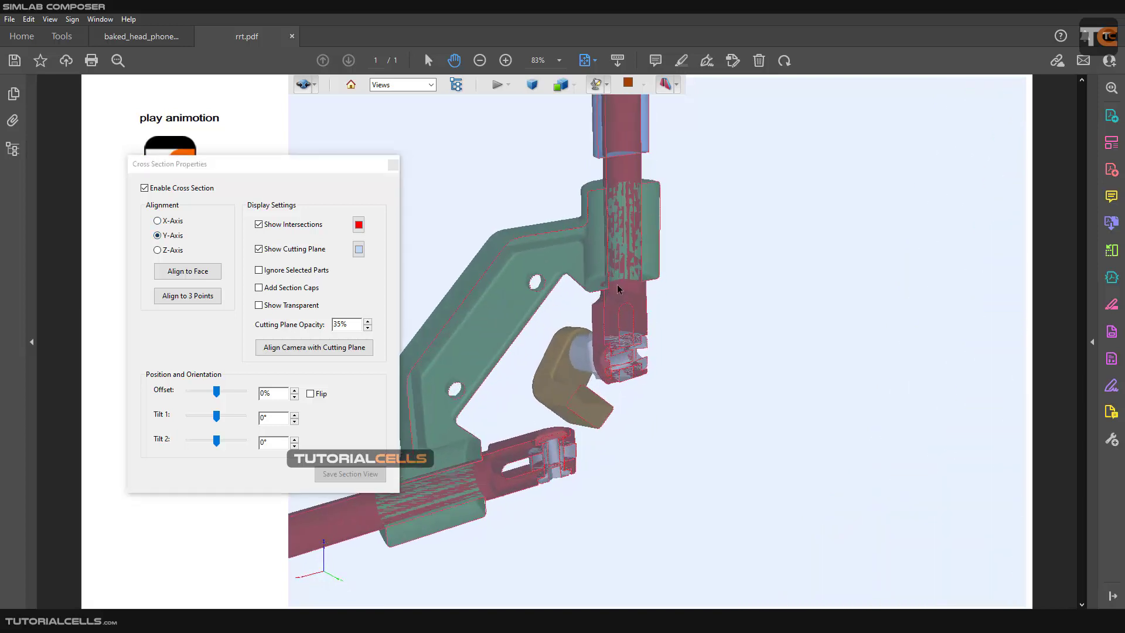
Align the cross section to the Z-Axis and set its offset to -12%.
click(176, 250)
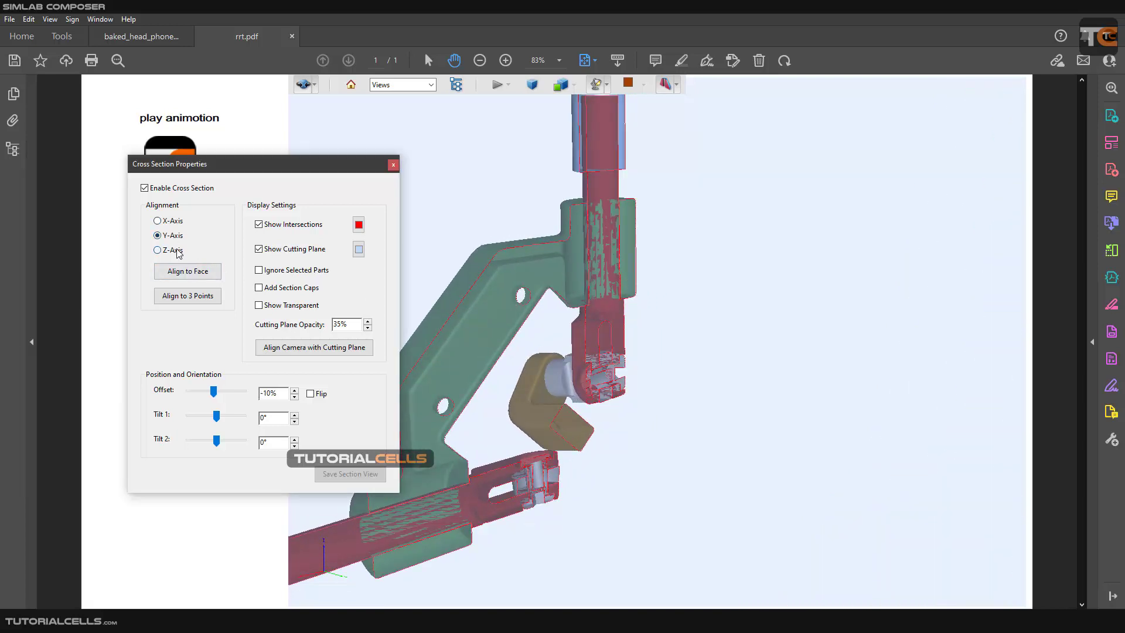
drag(469, 324, 588, 357)
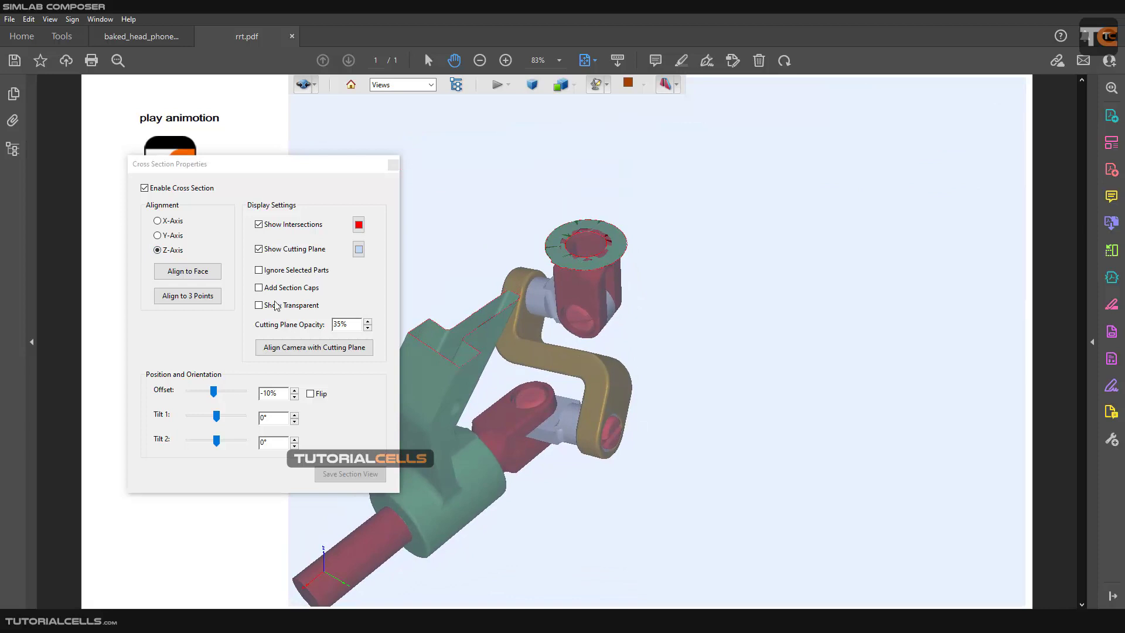
mouse_move(213, 391)
mouse_down()
mouse_move(225, 393)
mouse_move(214, 386)
mouse_up()
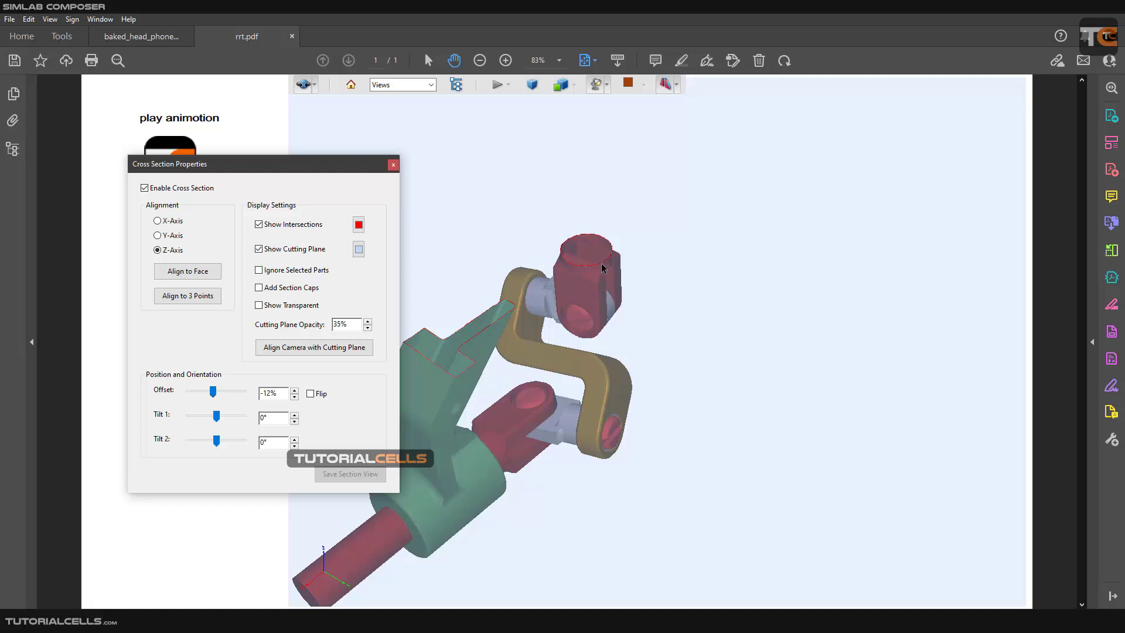
Turn off Show Intersections and switch the cutting plane display off and back on.
click(259, 226)
click(260, 249)
click(259, 250)
Try Ignore Selected Parts on the green bracket and set the cross section's offset to -10%.
click(584, 311)
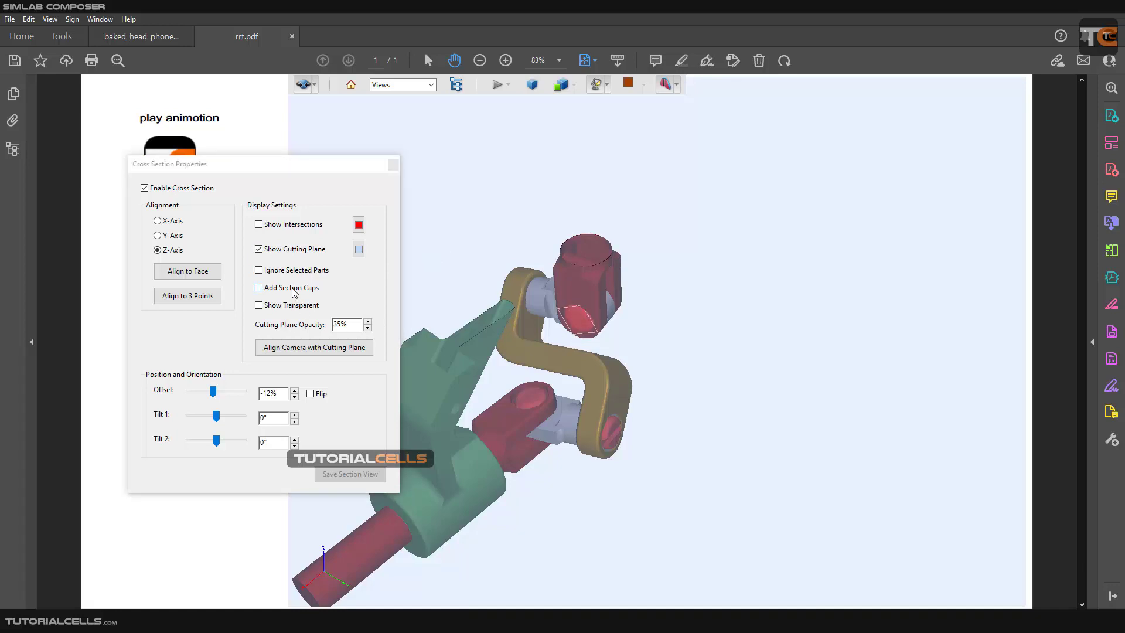
click(578, 271)
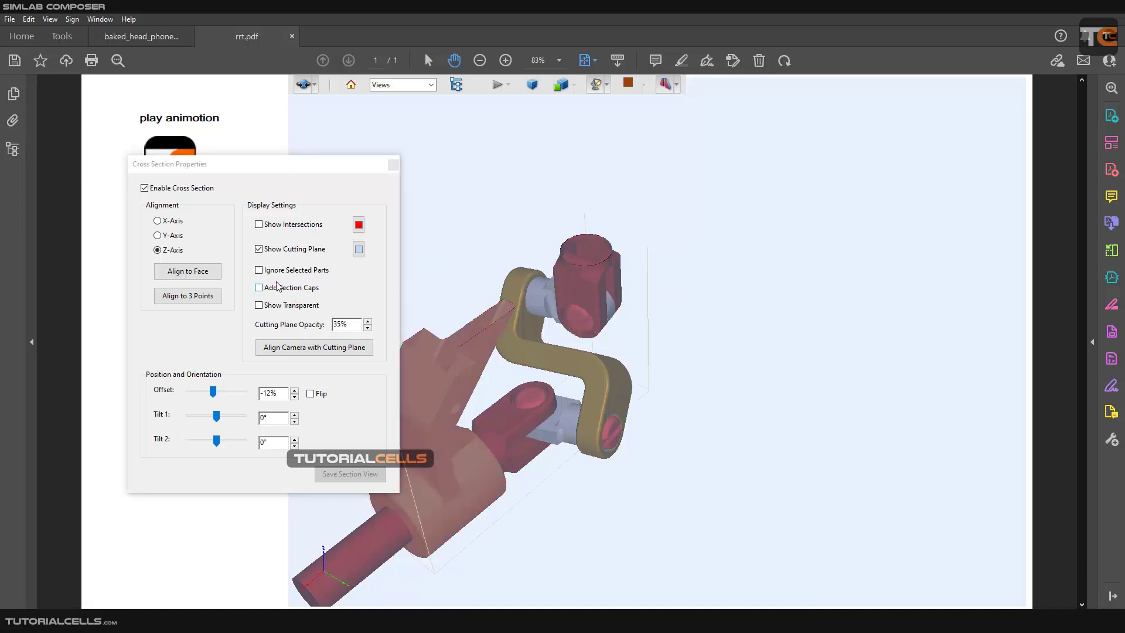
click(259, 271)
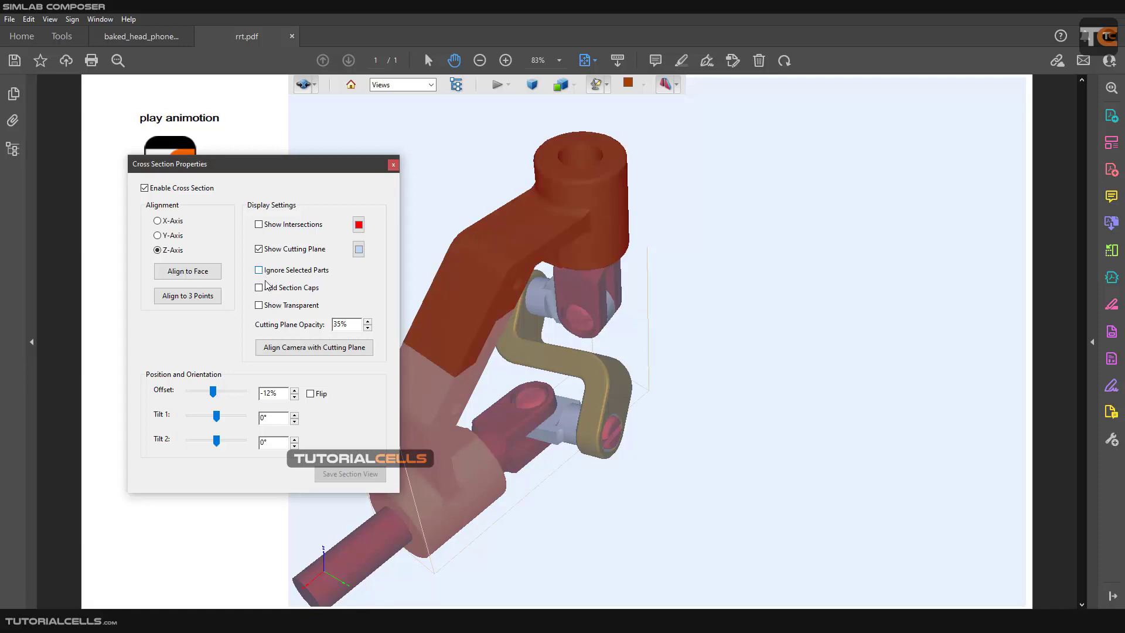
click(736, 256)
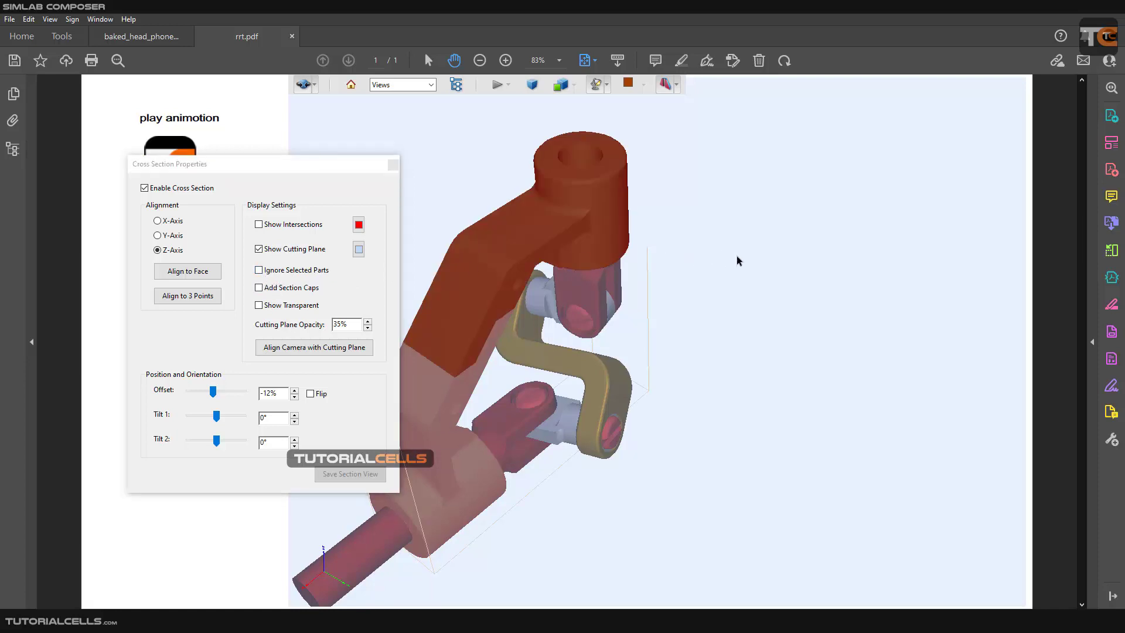
mouse_move(213, 391)
mouse_down()
mouse_move(233, 384)
mouse_move(214, 383)
mouse_up()
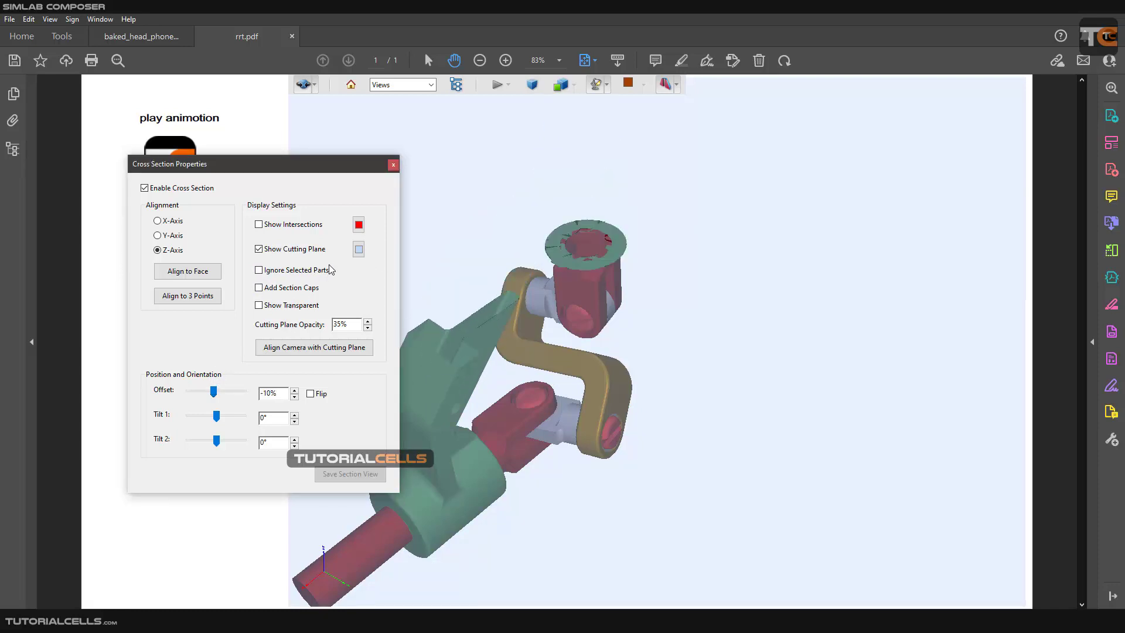
Try the Add Section Caps and Show Transparent display settings on the cross section, and turn both off again.
click(282, 289)
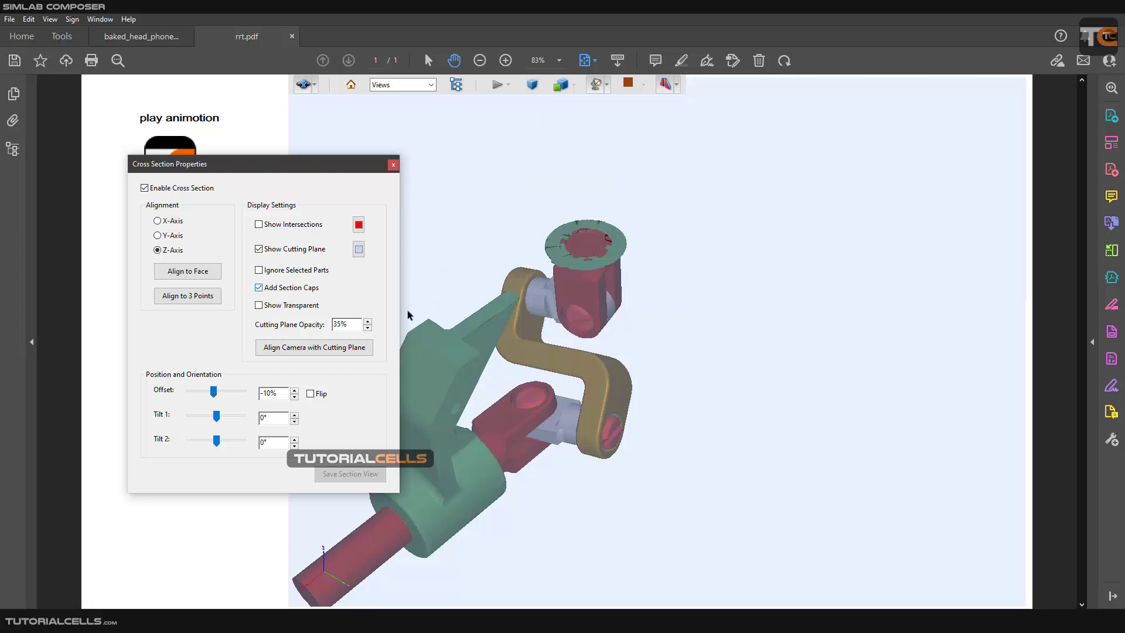
click(298, 307)
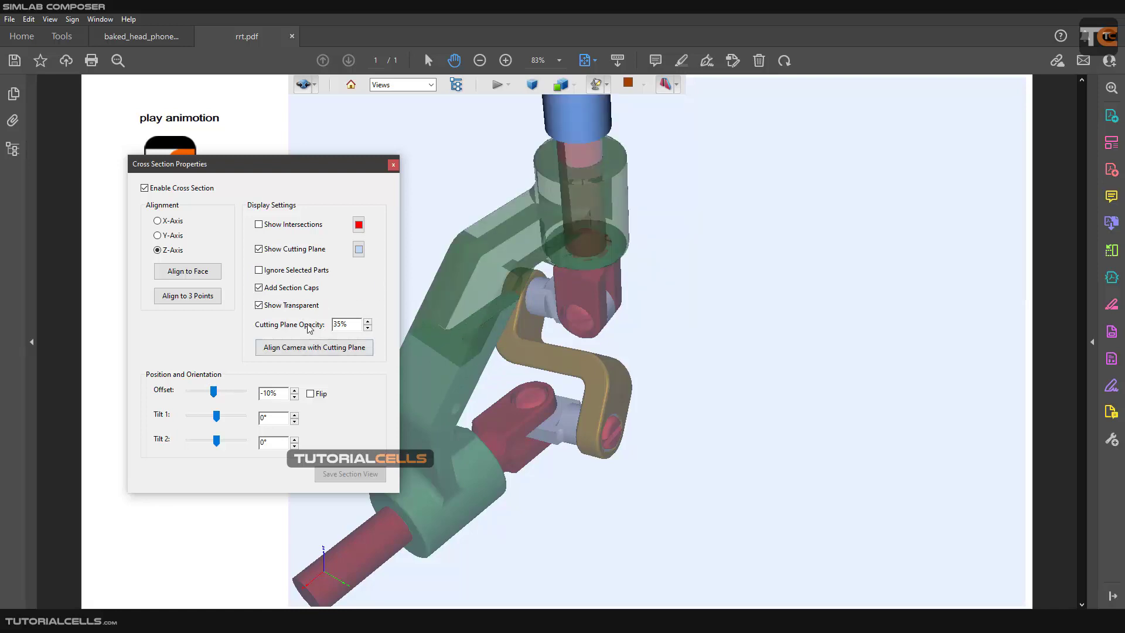
click(289, 305)
click(291, 288)
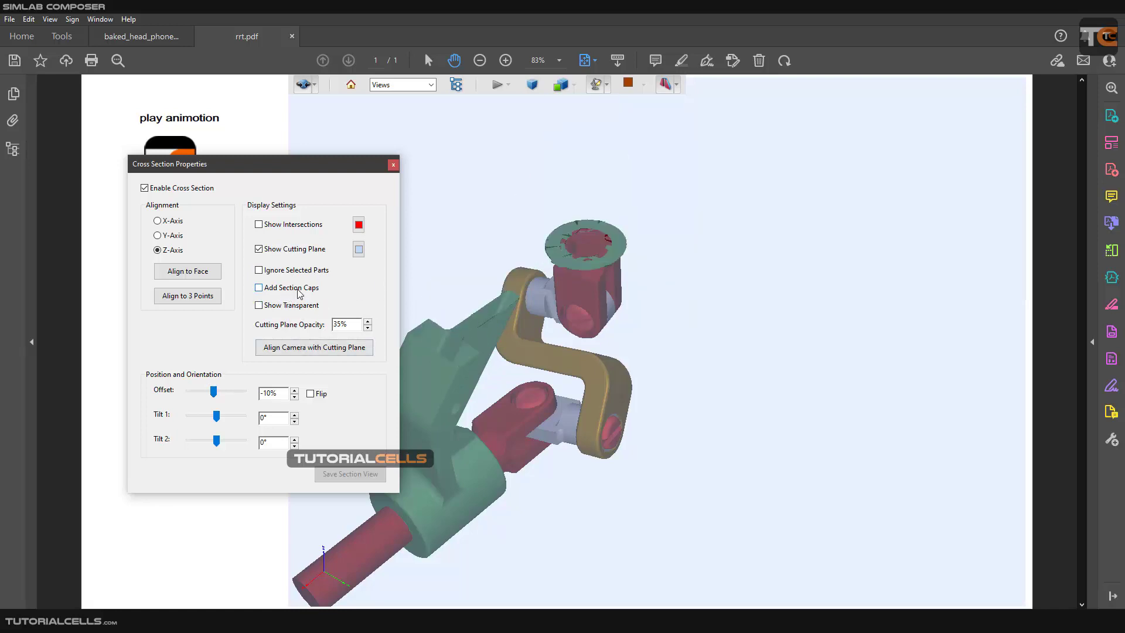
Compare the cut ends of the linkage with Add Section Caps on and off, leaving it off.
scroll(441, 330, up, 3)
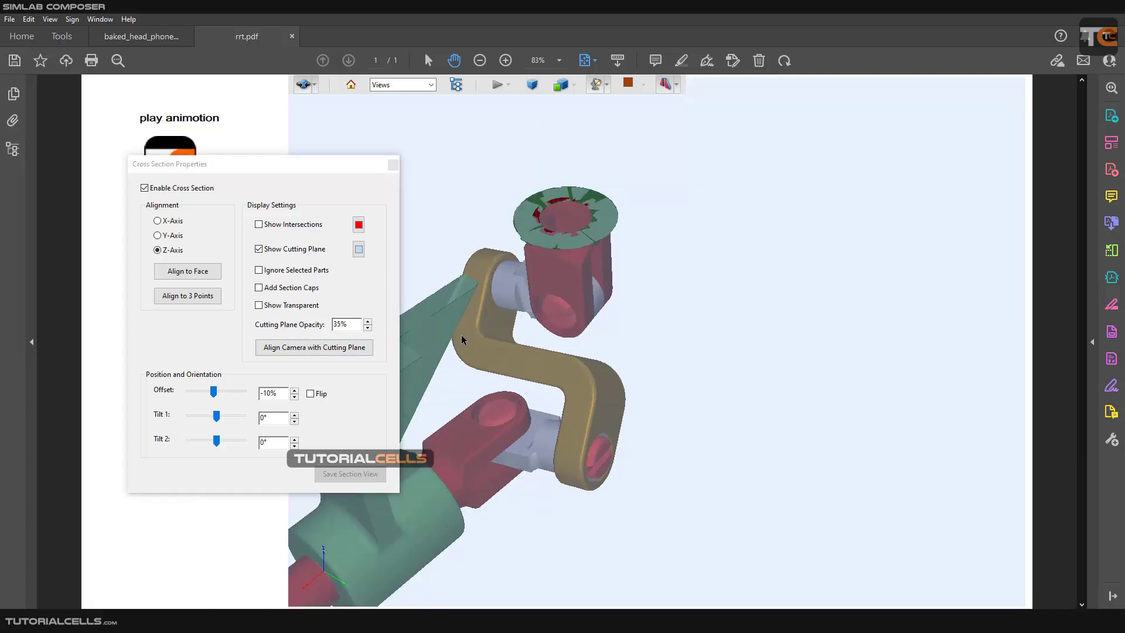
drag(542, 341, 648, 334)
drag(577, 335, 575, 348)
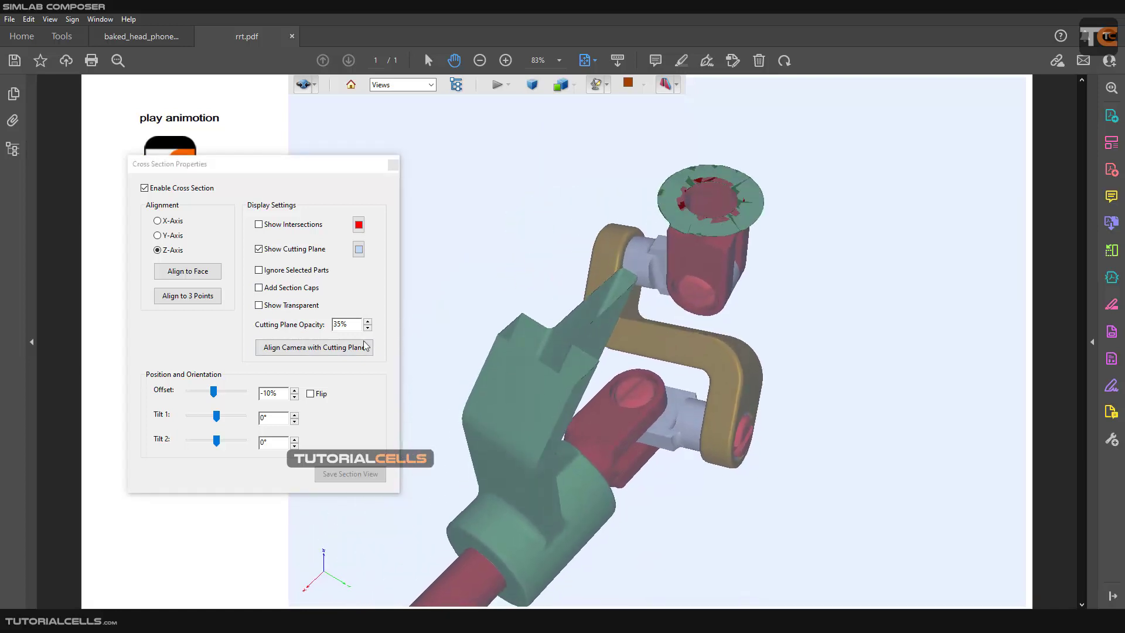
click(268, 288)
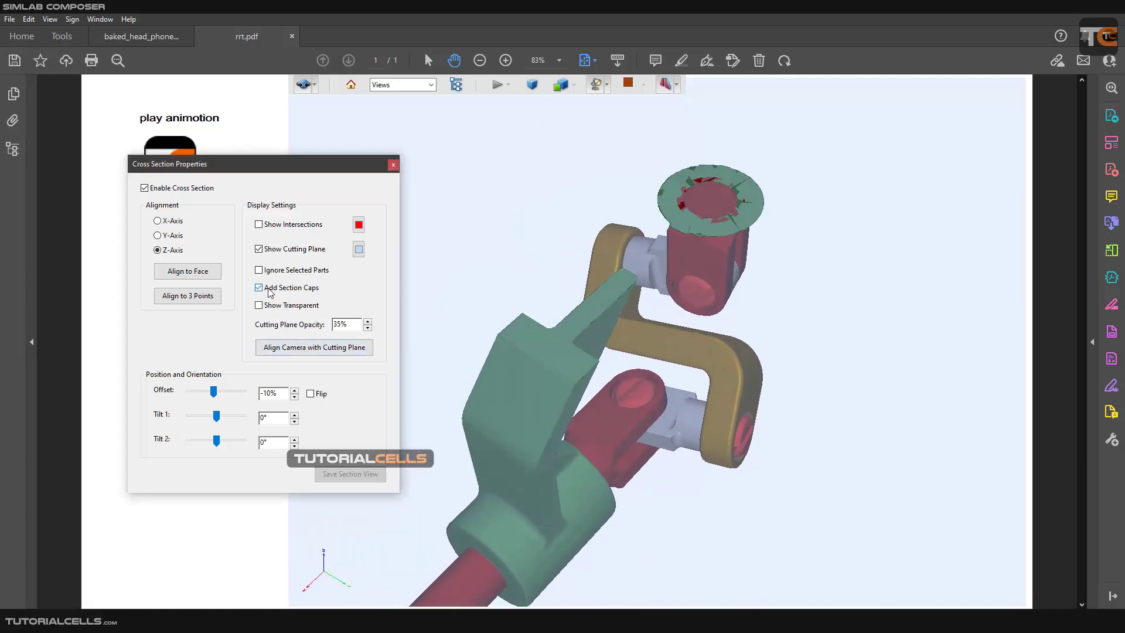
click(269, 287)
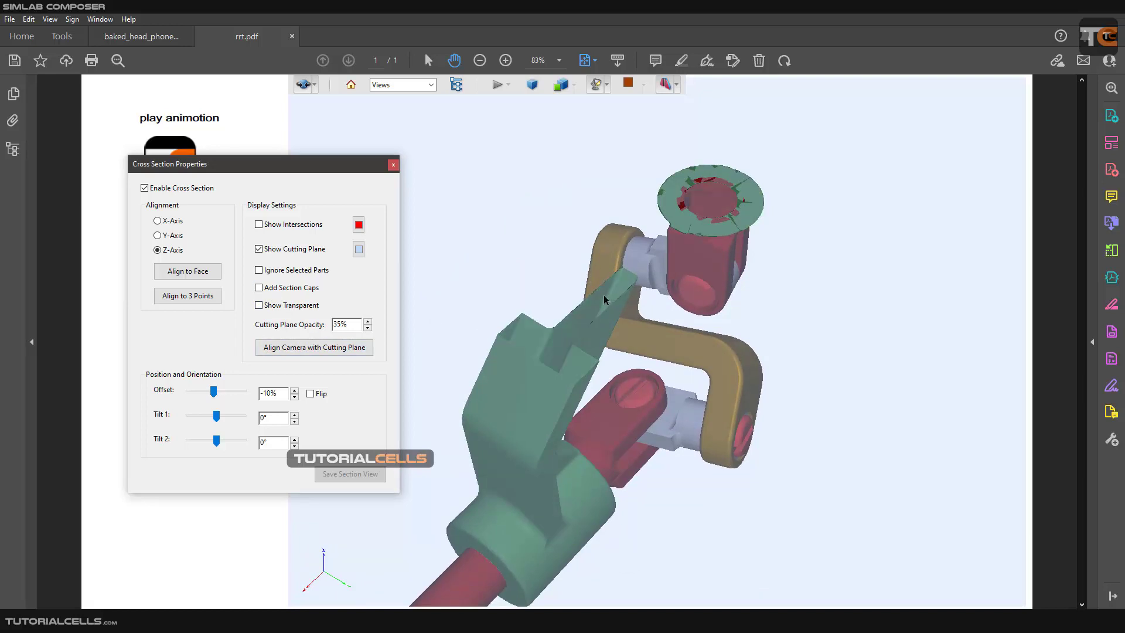
Set the Cutting Plane Opacity to 30%.
click(310, 309)
click(310, 309)
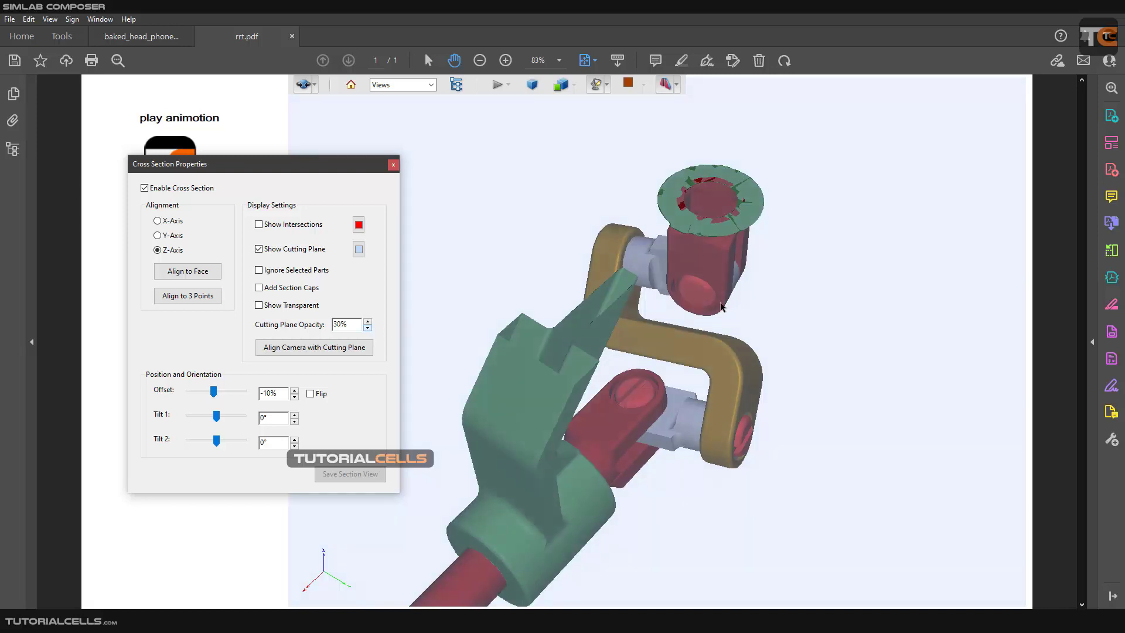
scroll(725, 310, down, 5)
scroll(725, 309, up, 2)
scroll(726, 309, up, 1)
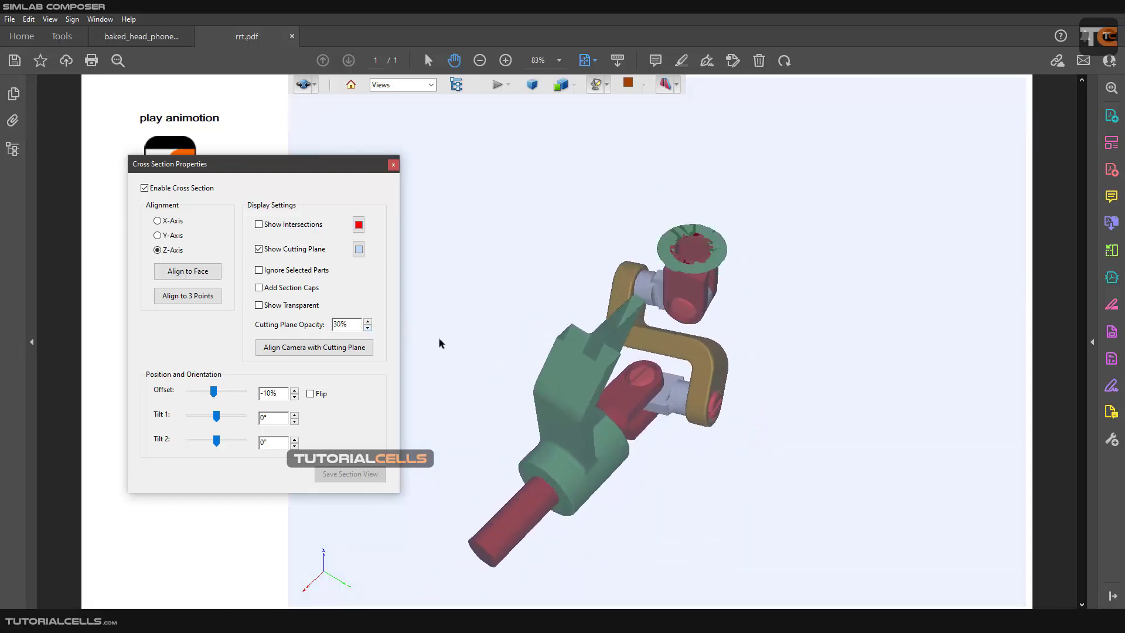
Align the cutting plane to the green bracket's slanted face and set its offset to -5%.
click(176, 275)
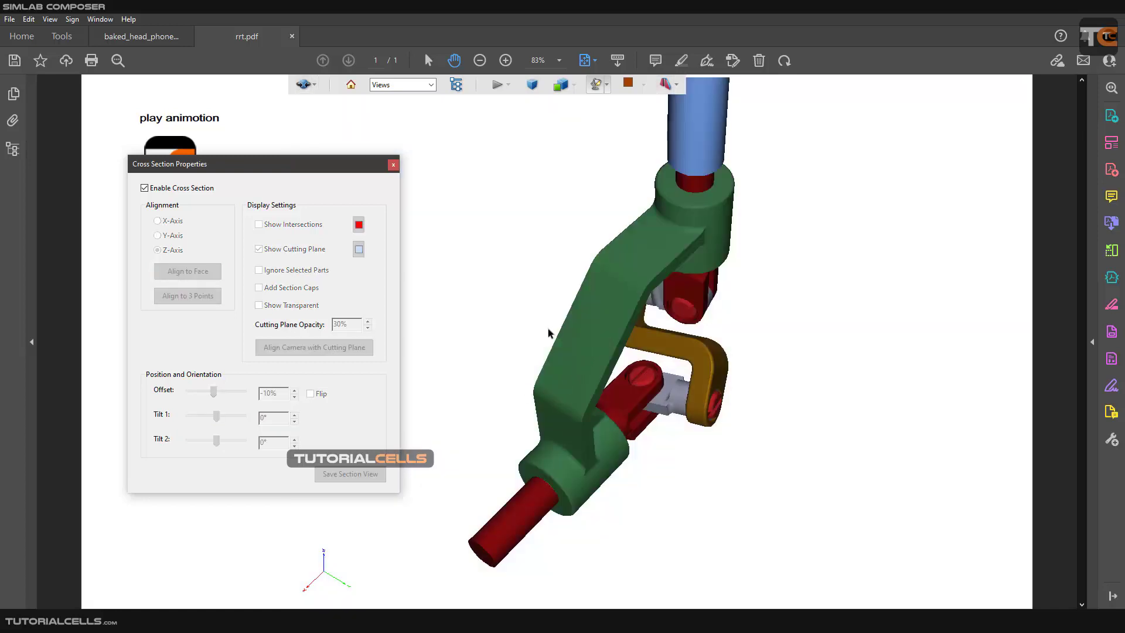
click(589, 330)
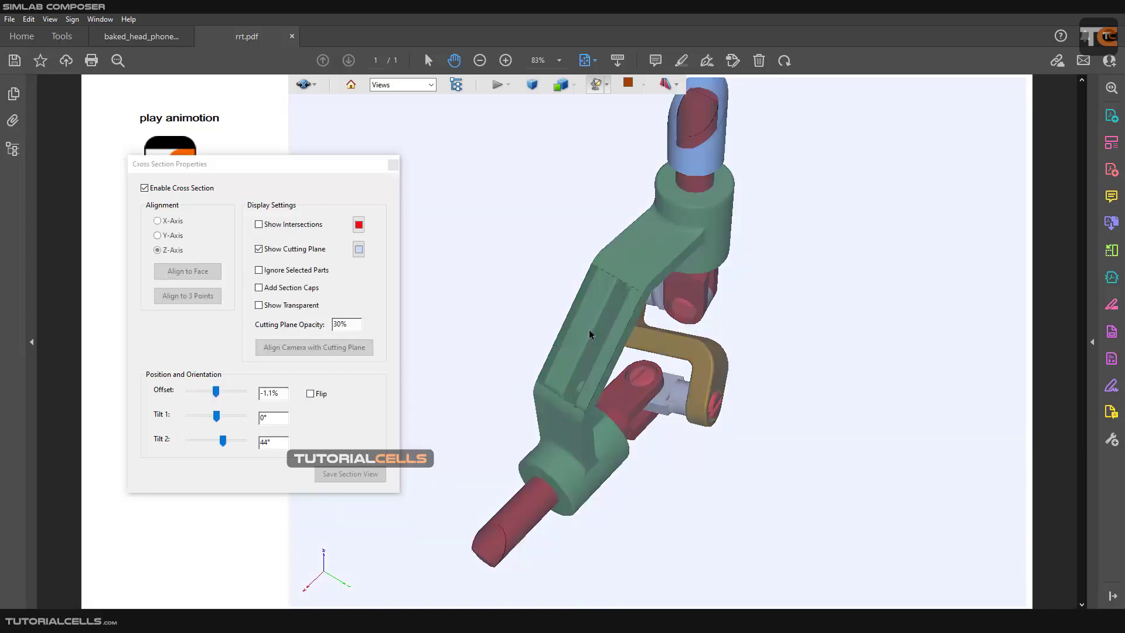
mouse_move(218, 393)
mouse_down()
mouse_move(202, 384)
mouse_move(216, 391)
mouse_up()
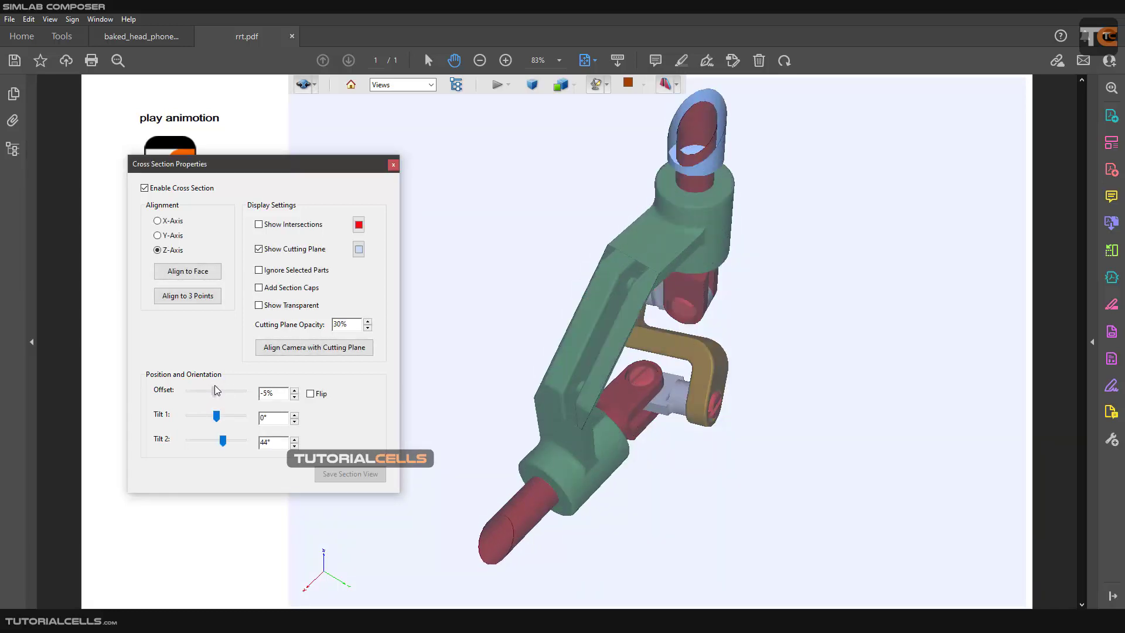
Align the cutting plane to three points picked around the upper bend of the green bracket.
click(191, 299)
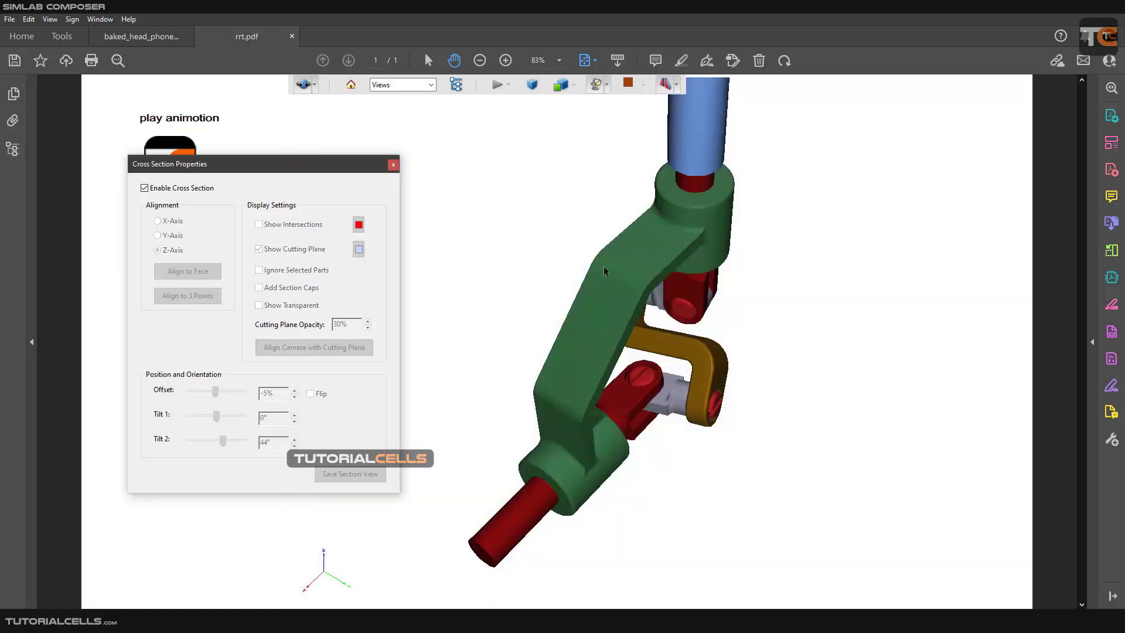
click(627, 255)
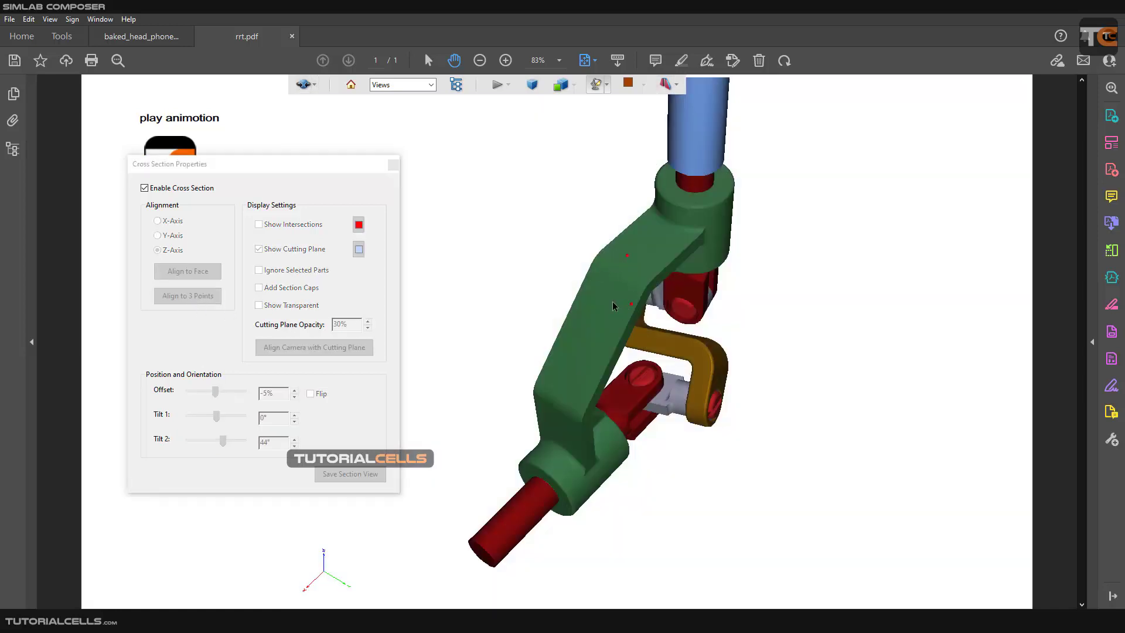
click(594, 290)
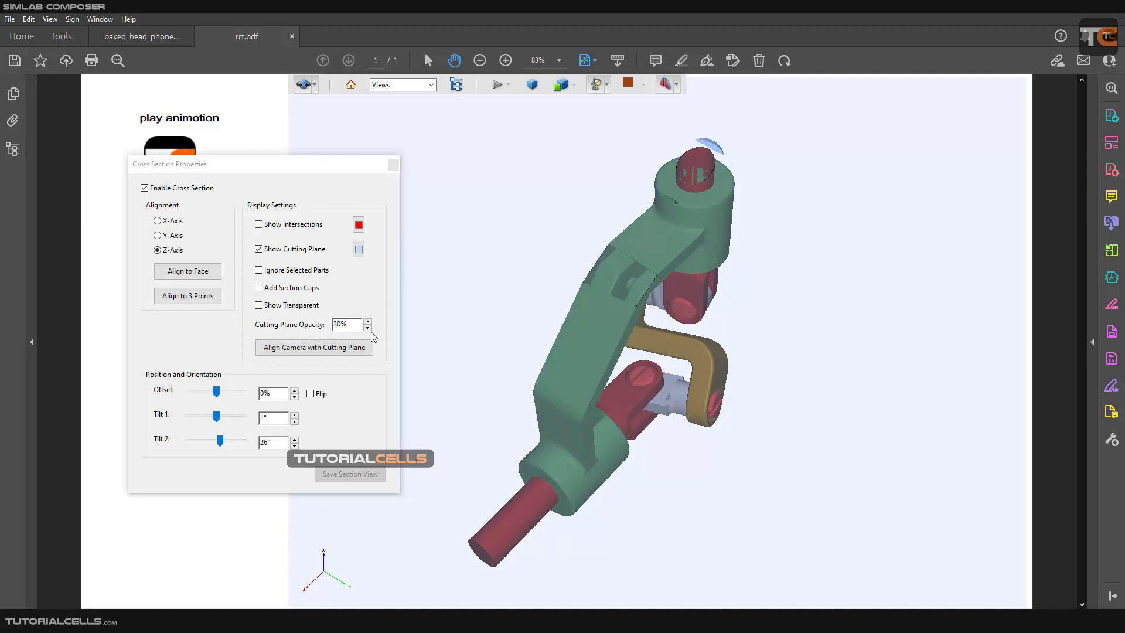
Close the cross section properties, turn the cross section off and inspect the whole linkage from other angles.
click(395, 165)
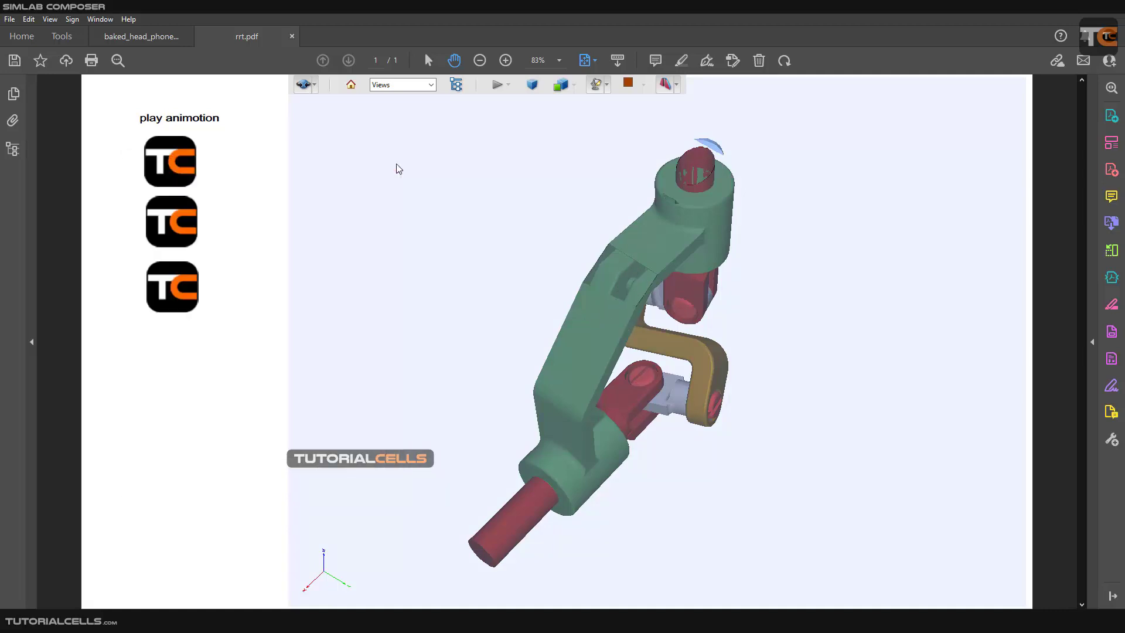
click(674, 87)
scroll(688, 245, down, 5)
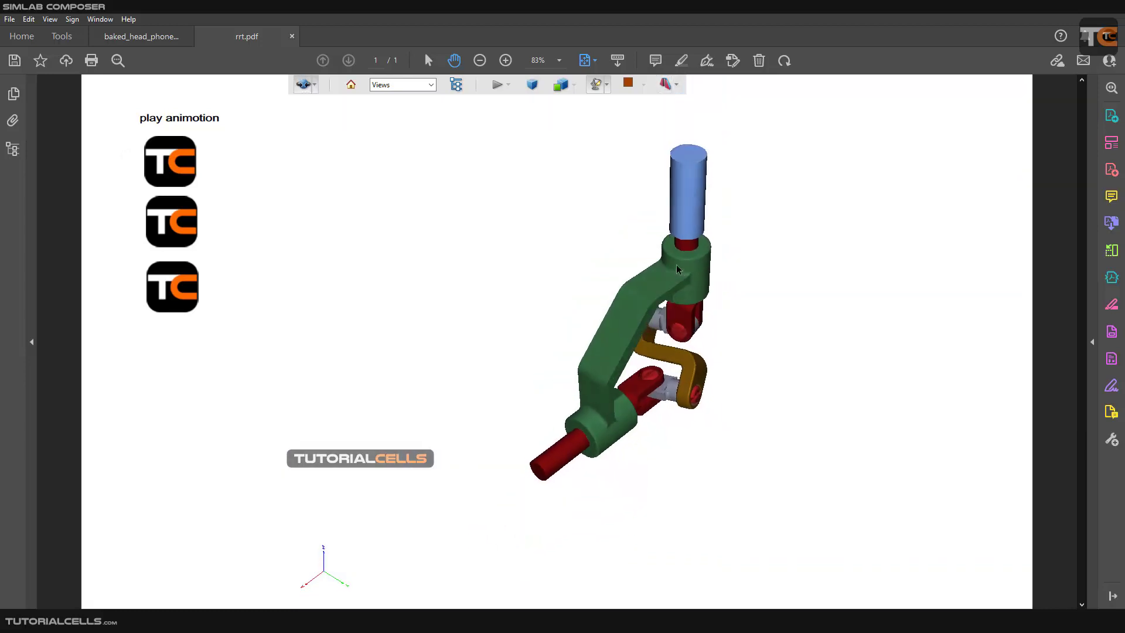
drag(676, 269, 684, 253)
scroll(681, 291, down, 4)
scroll(678, 307, up, 6)
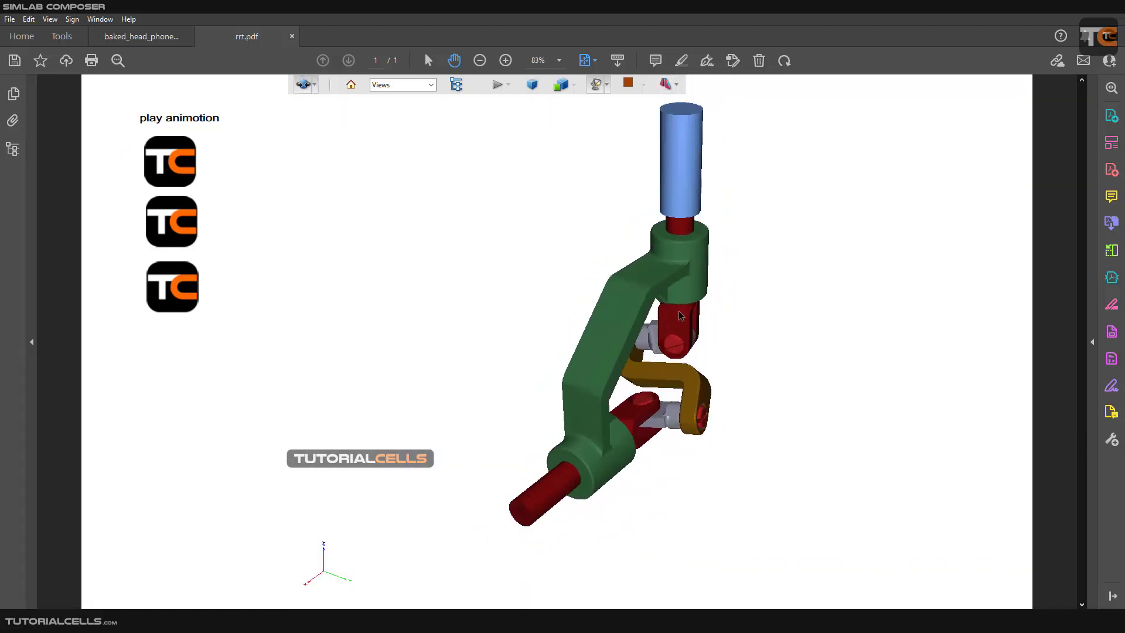
drag(678, 311, 647, 288)
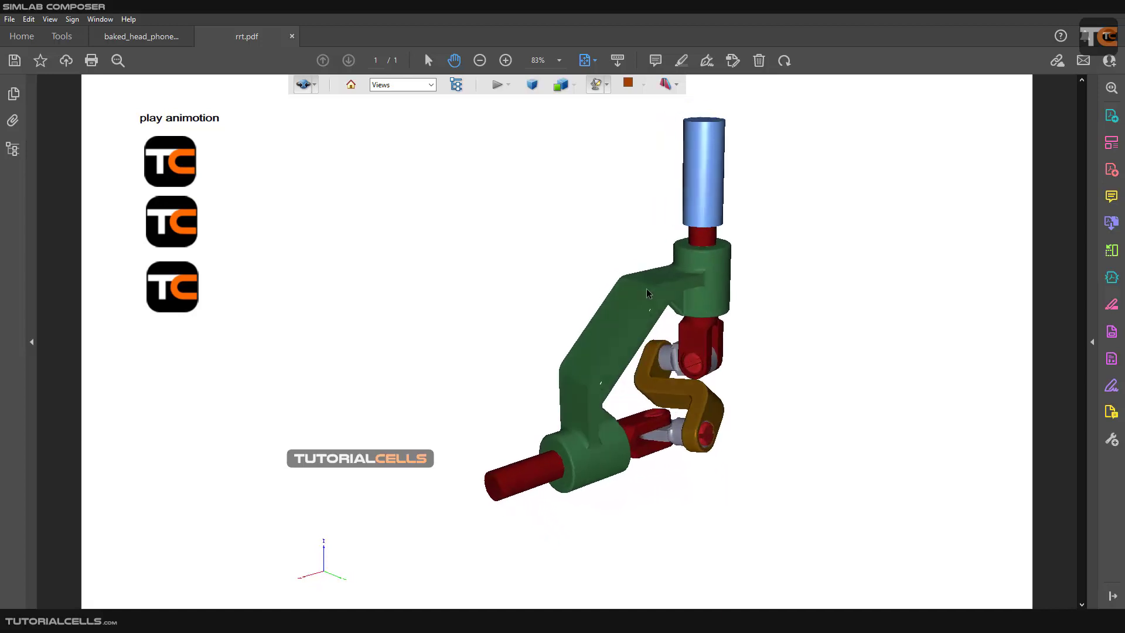